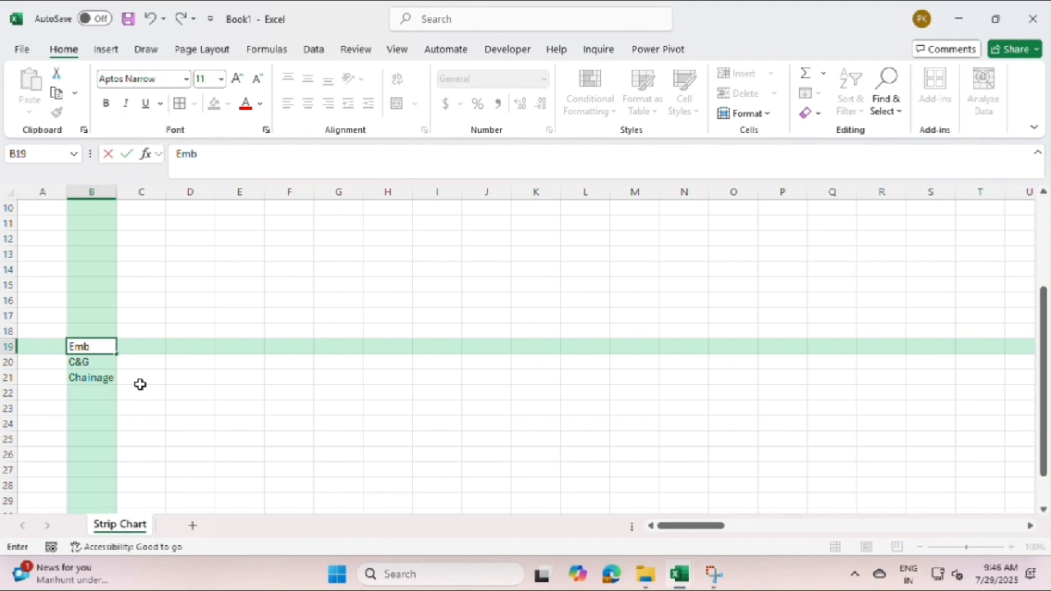
Fill the labels Emb-1, Emb-2 and Emb-3 upward in cells B19, B18 and B17, above C&G
key(Up)
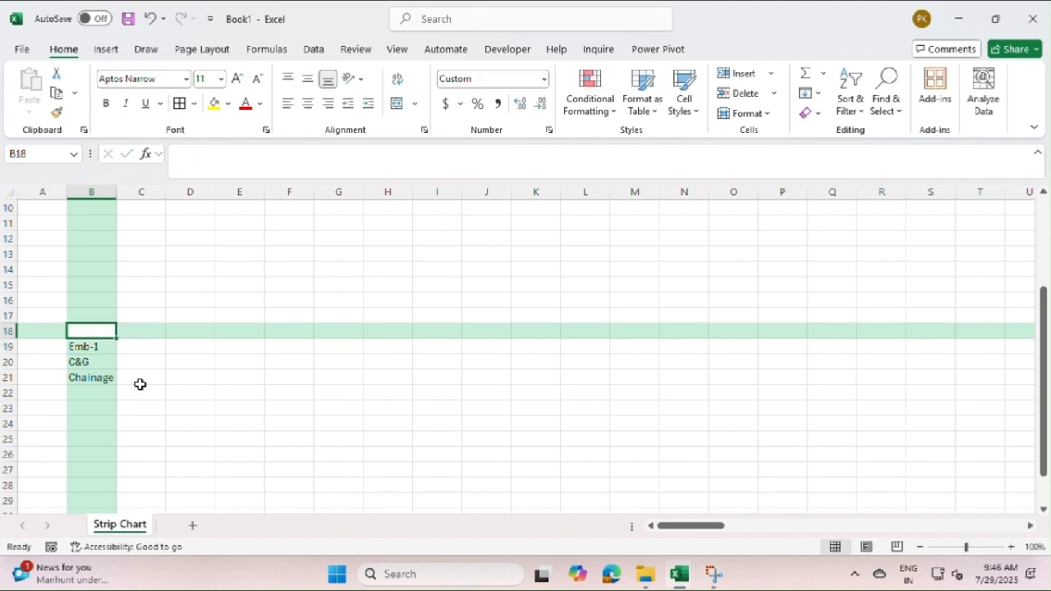
text(Emb)
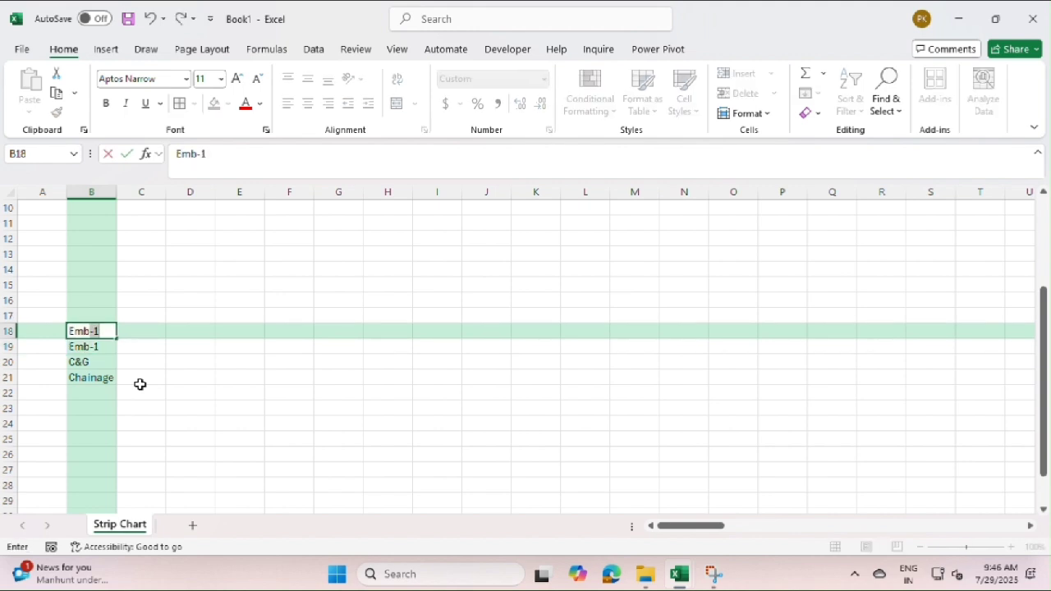
text(-2)
key(Up)
text(Emb-1)
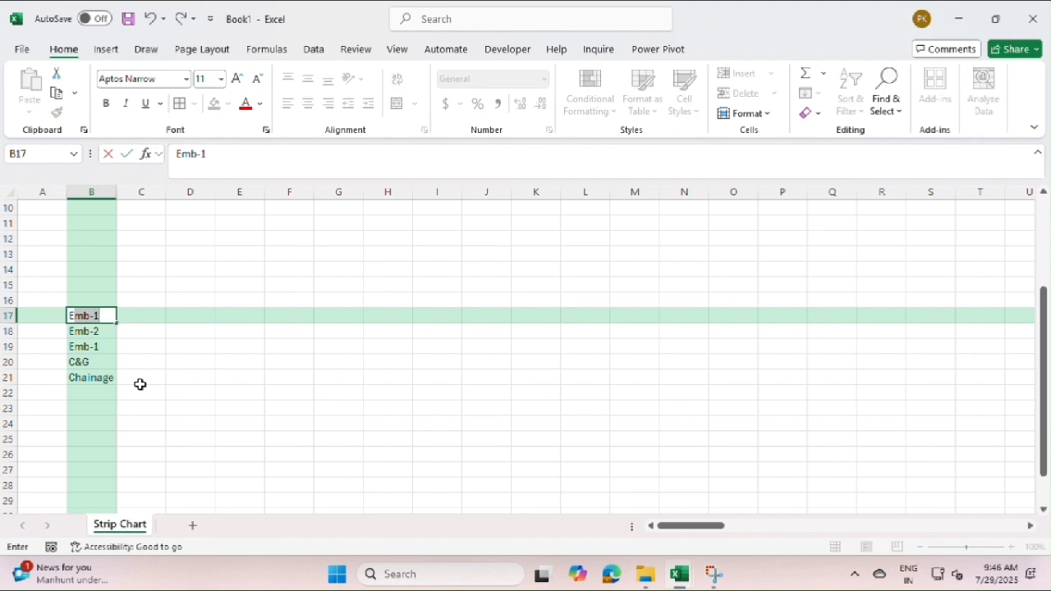
text(3)
key(Up)
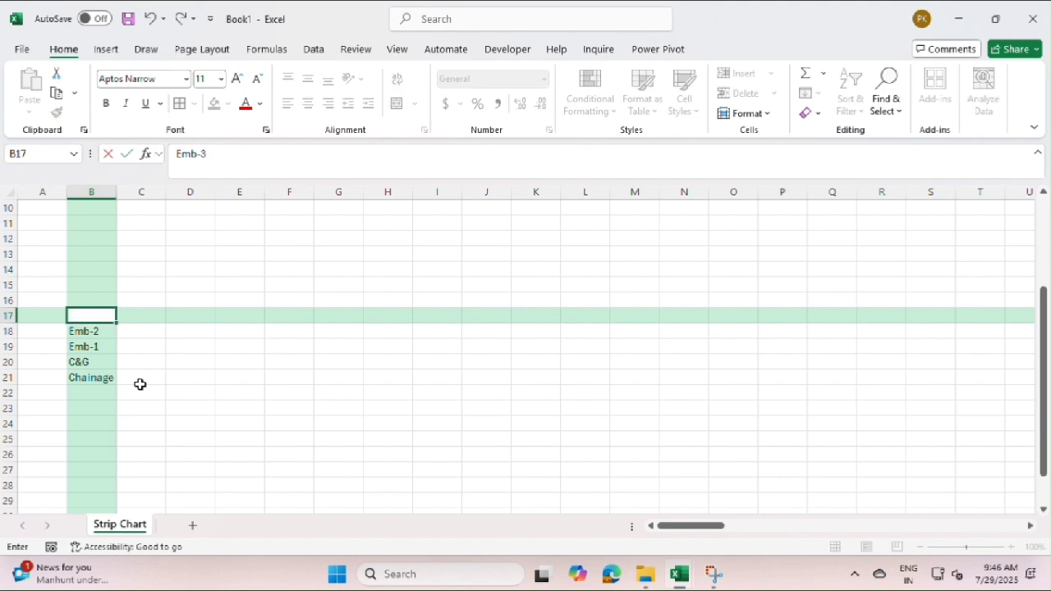
Enter Emb-4 in cell B16 and Emb-Top in cell B15, continuing the layer list upward
text(Emb)
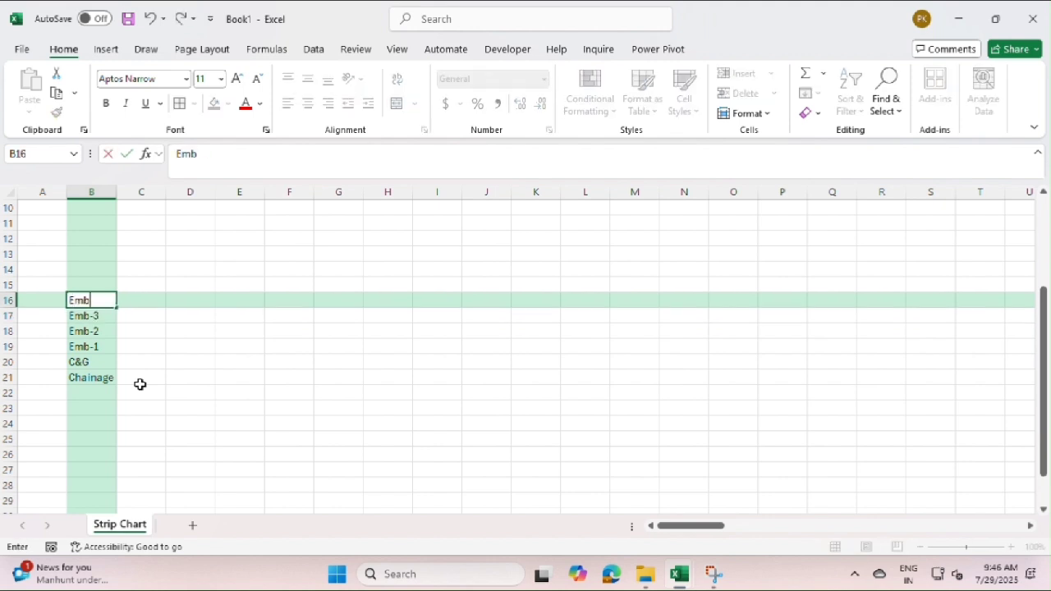
text(-4)
key(Up)
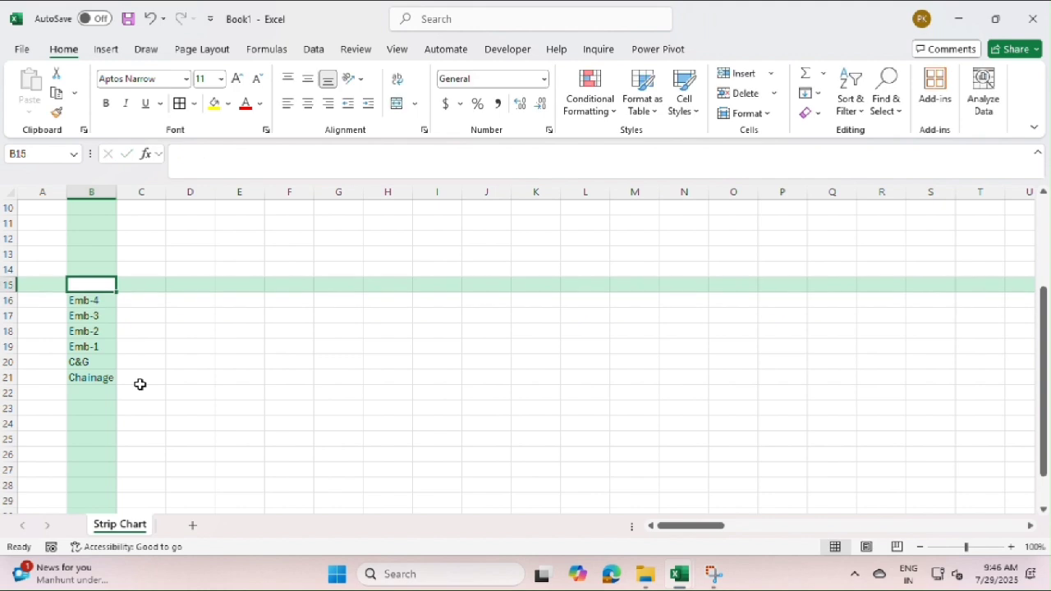
text(Emb)
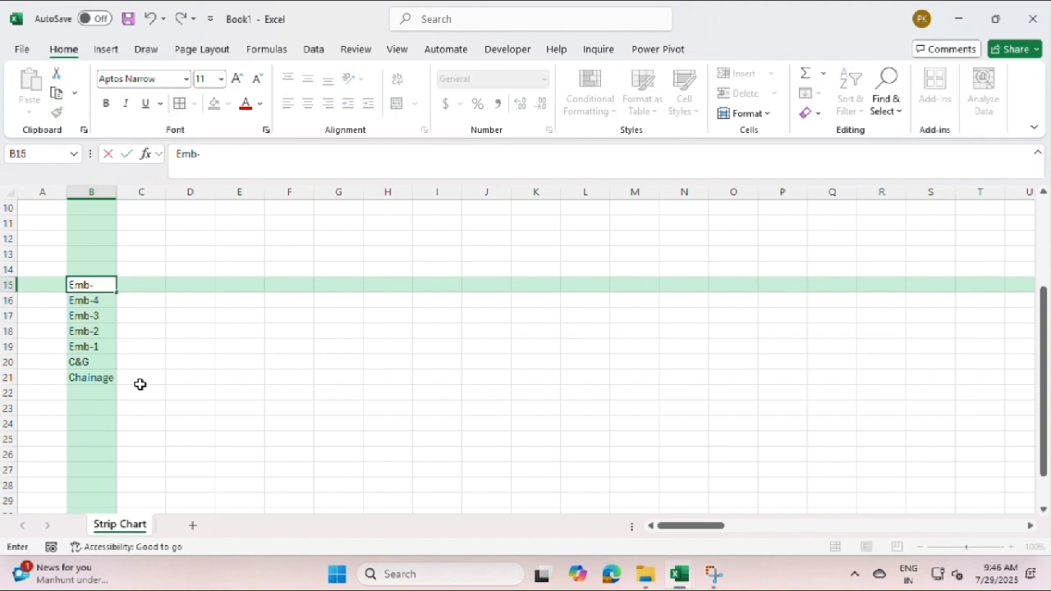
text(-Top)
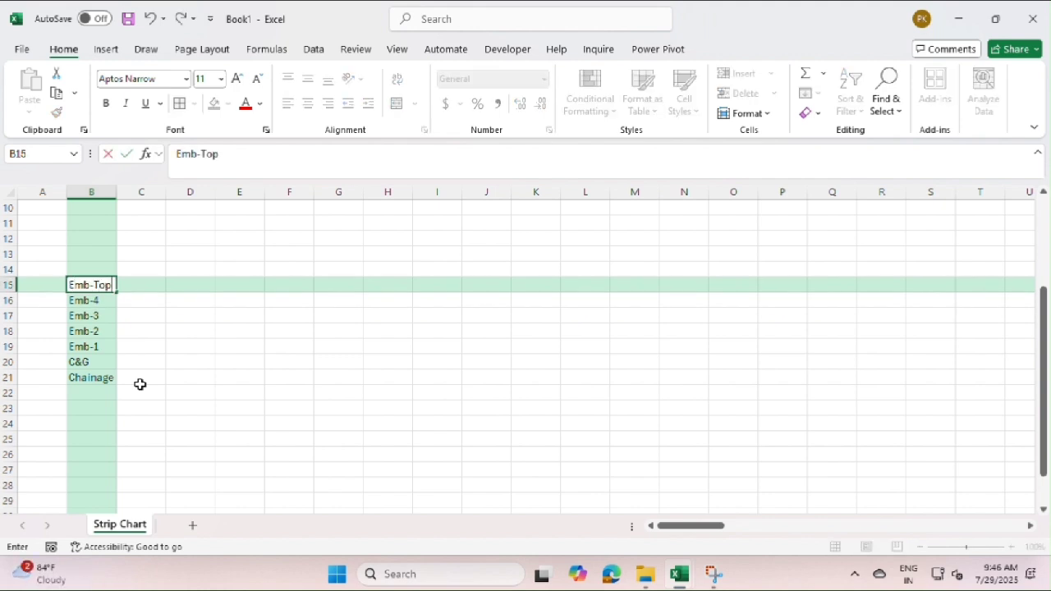
key(Up)
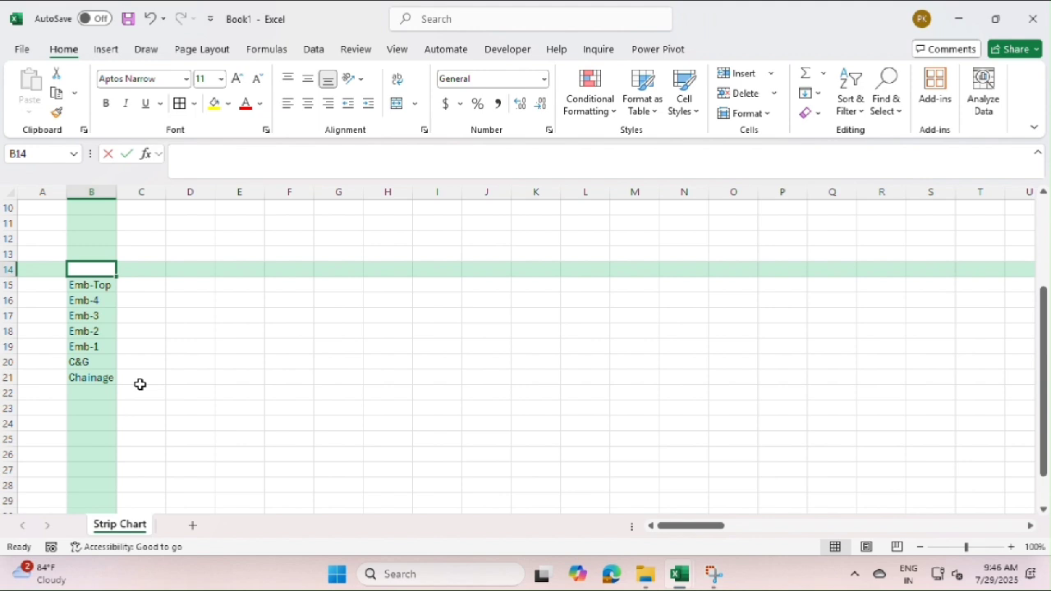
Add the labels S.G-1, S.G-2 and S.G-Top upward in cells B14, B13 and B12
text(S.G)
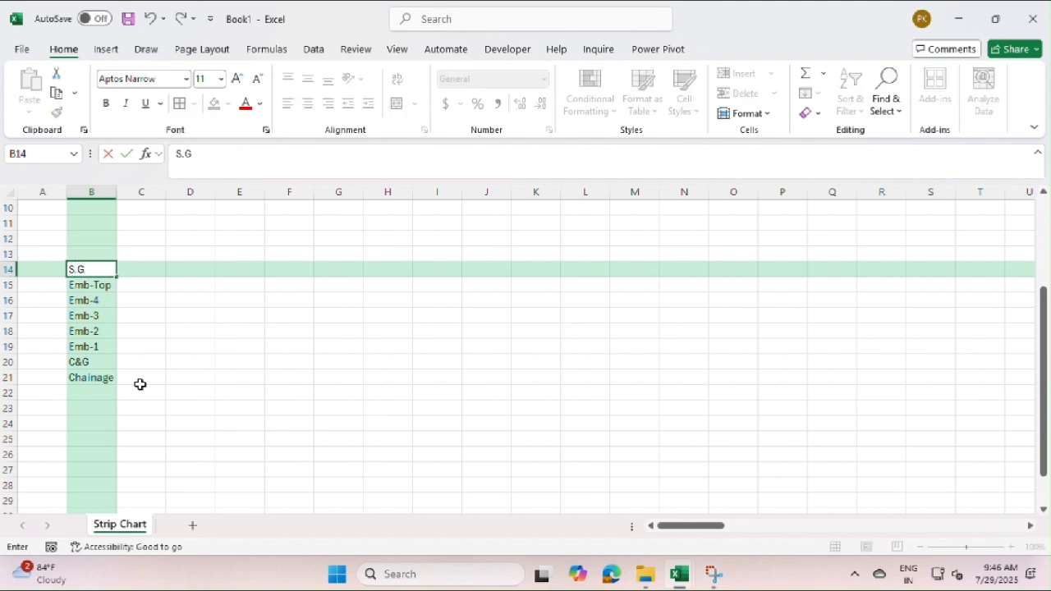
text(-1)
key(Up)
text(S)
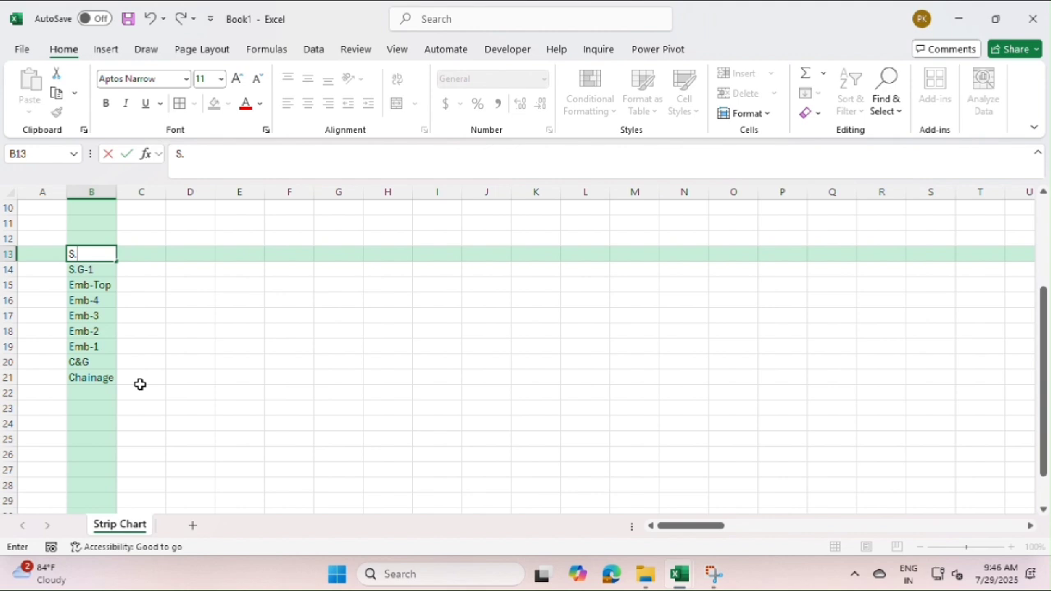
text(.G-2)
key(Up)
text(S)
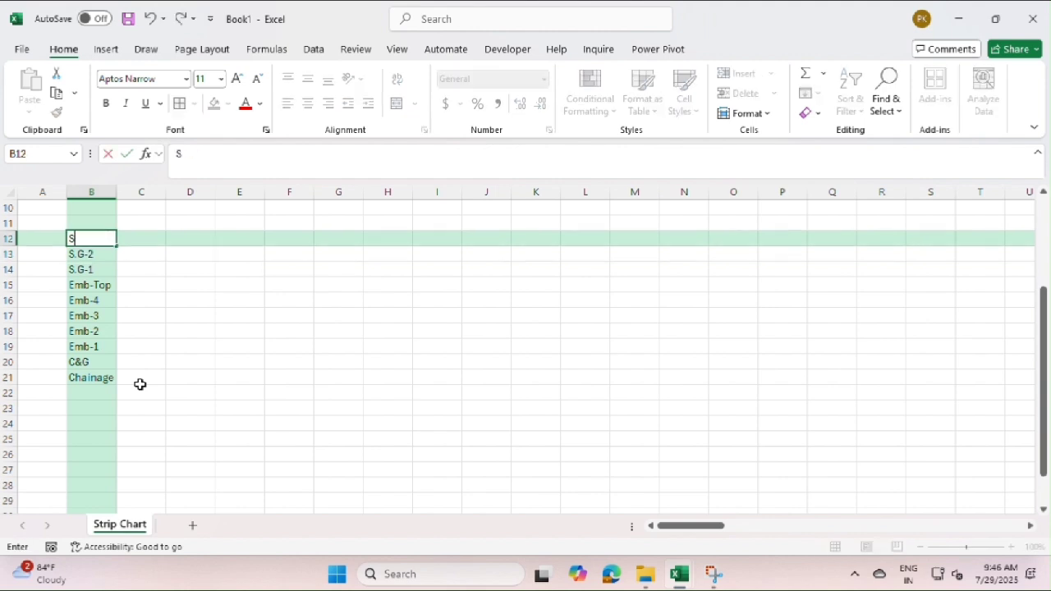
text(.G-Top)
key(Up)
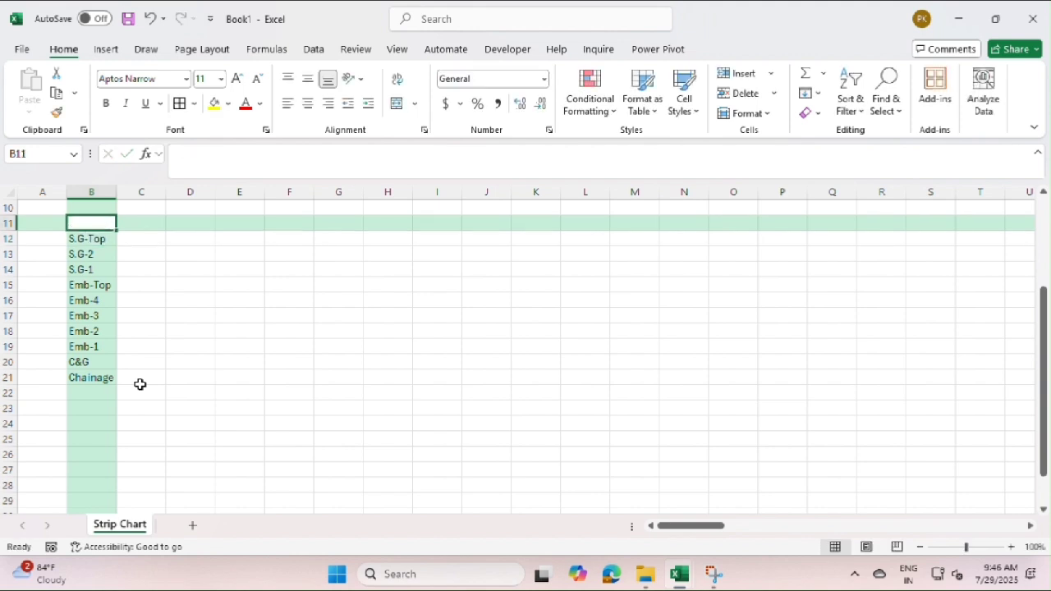
Enter CTSB in cell B11 and CTB in cell B10 above the S.G labels
text(CTS)
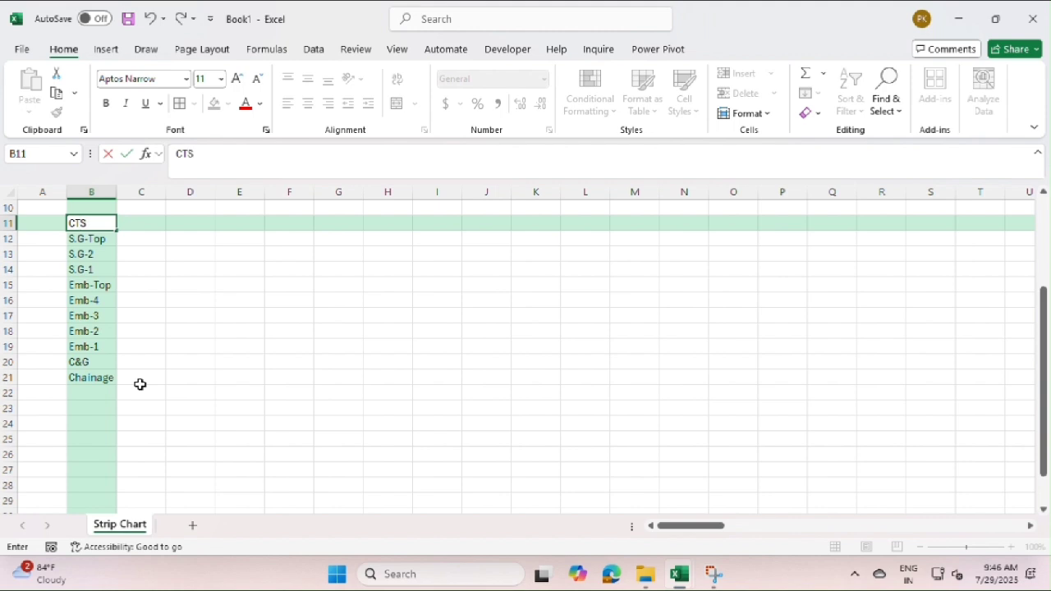
text(B)
key(Up)
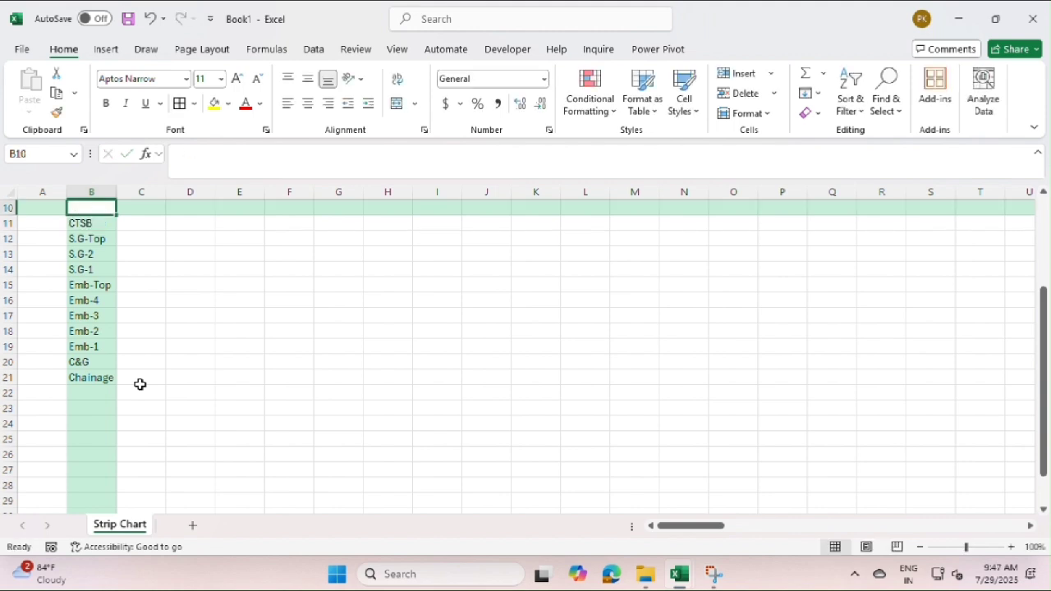
text(CTB)
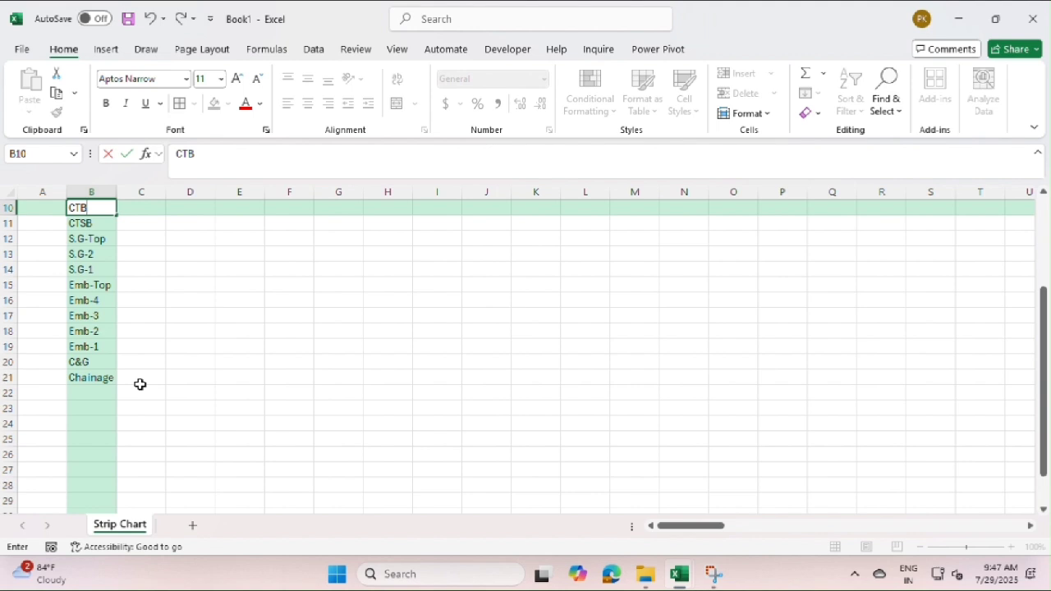
key(Up)
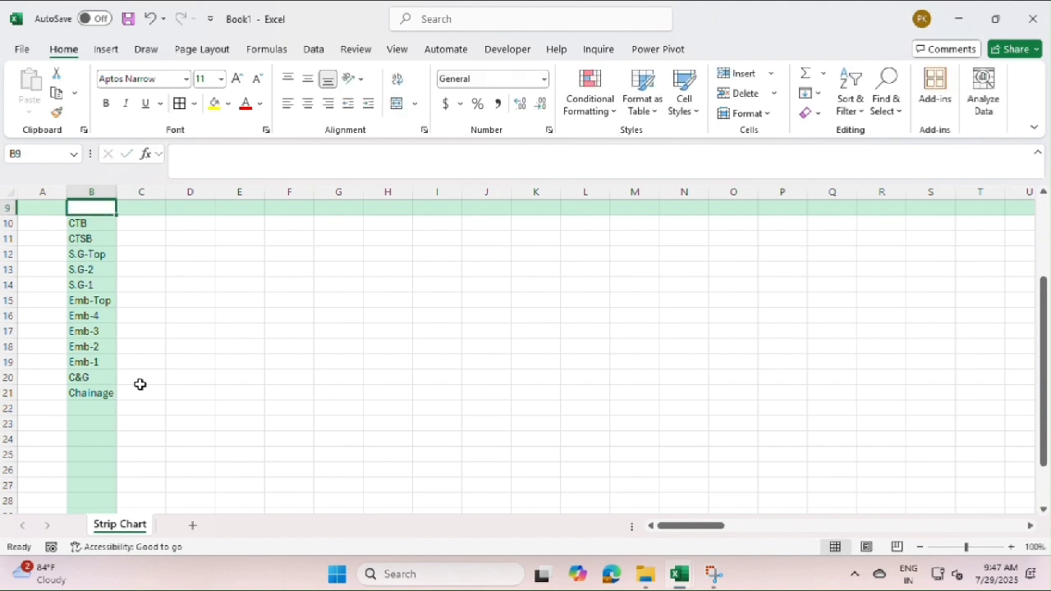
Add the labels AIL, DBM and BC upward in cells B9, B8 and B7
text(All)
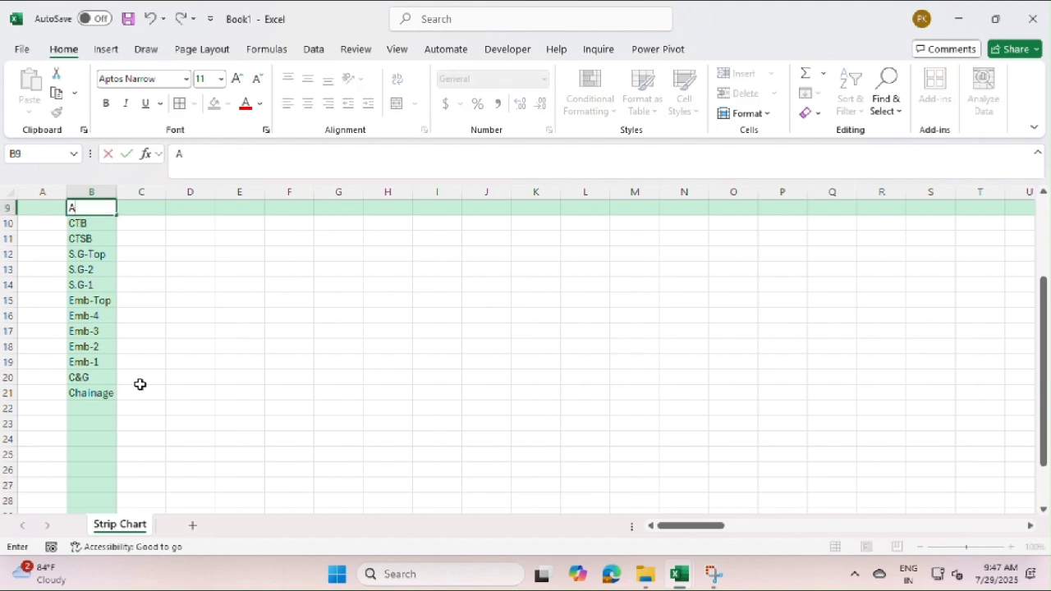
key(Up)
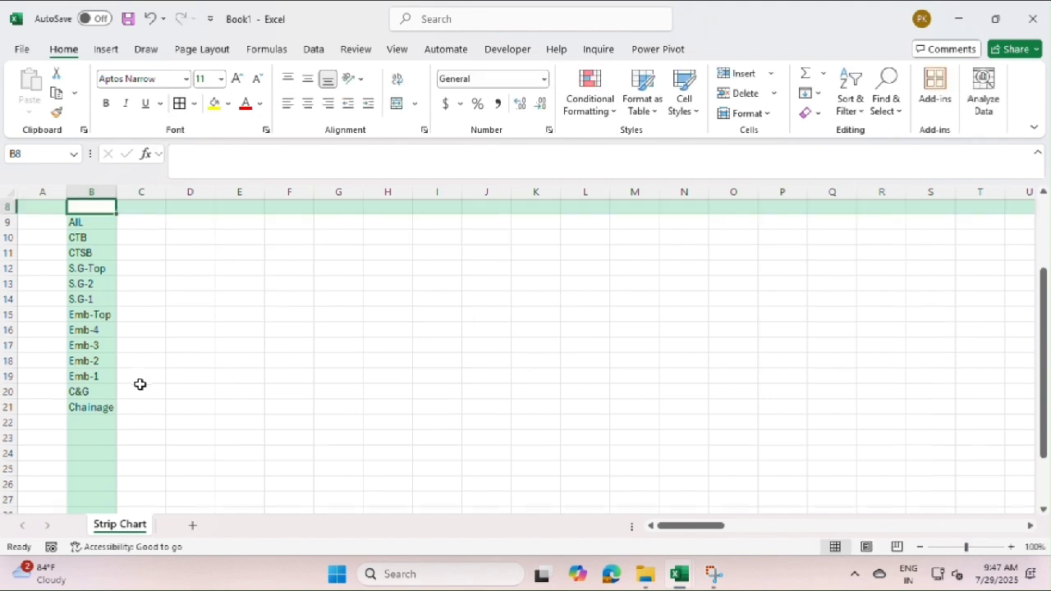
text(DBM)
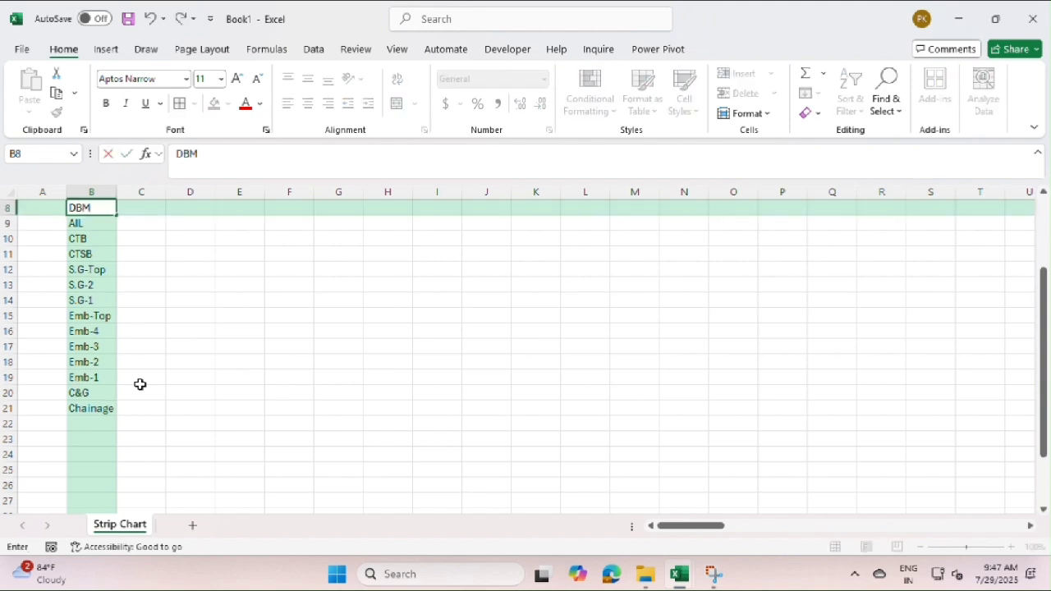
key(Up)
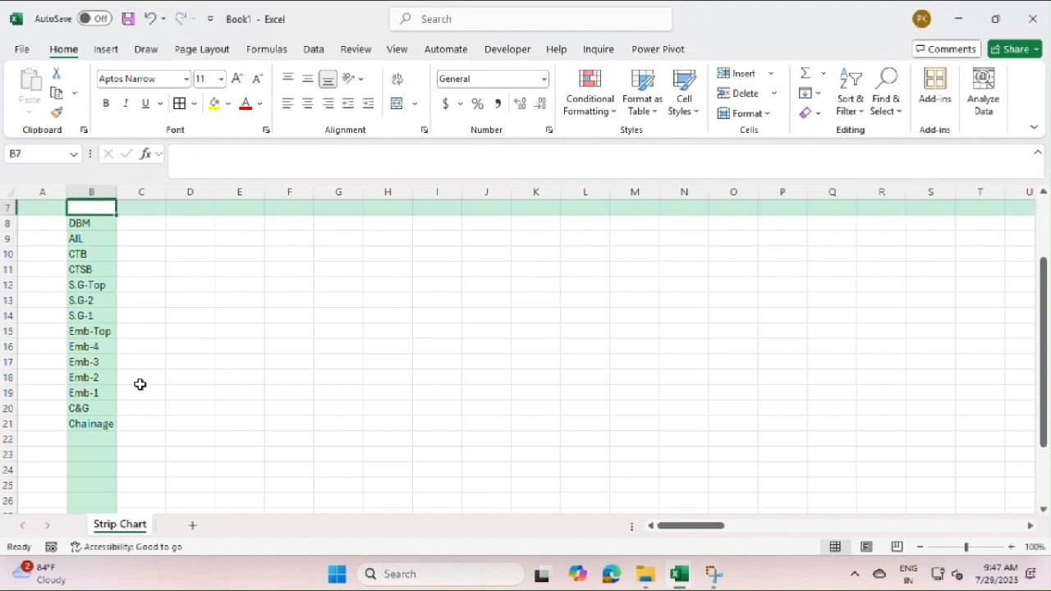
text(BC)
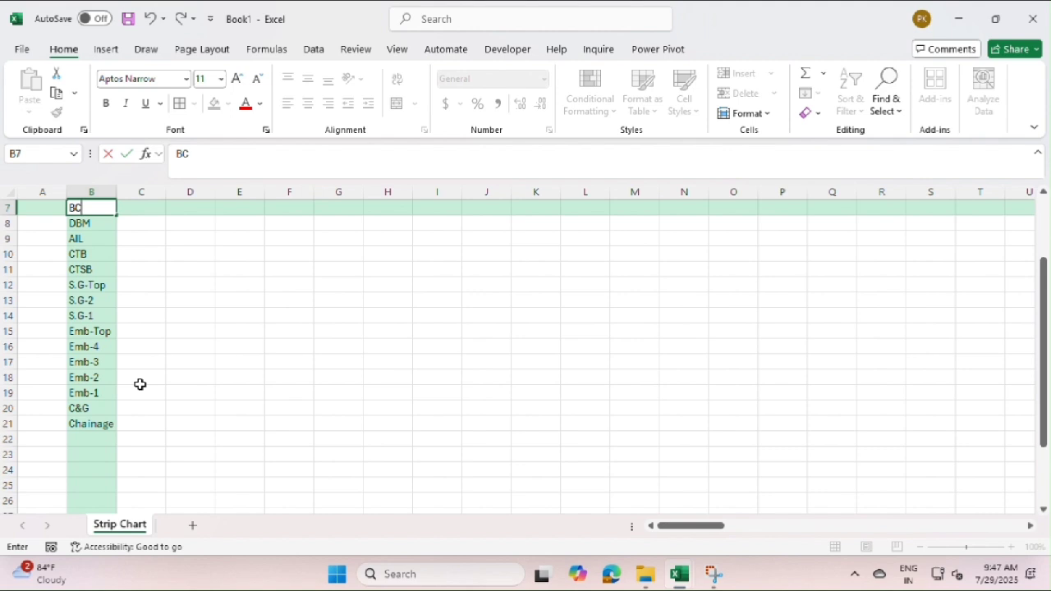
Delete the empty rows 3 to 6 above the BC label
scroll(353, 394, up, 2)
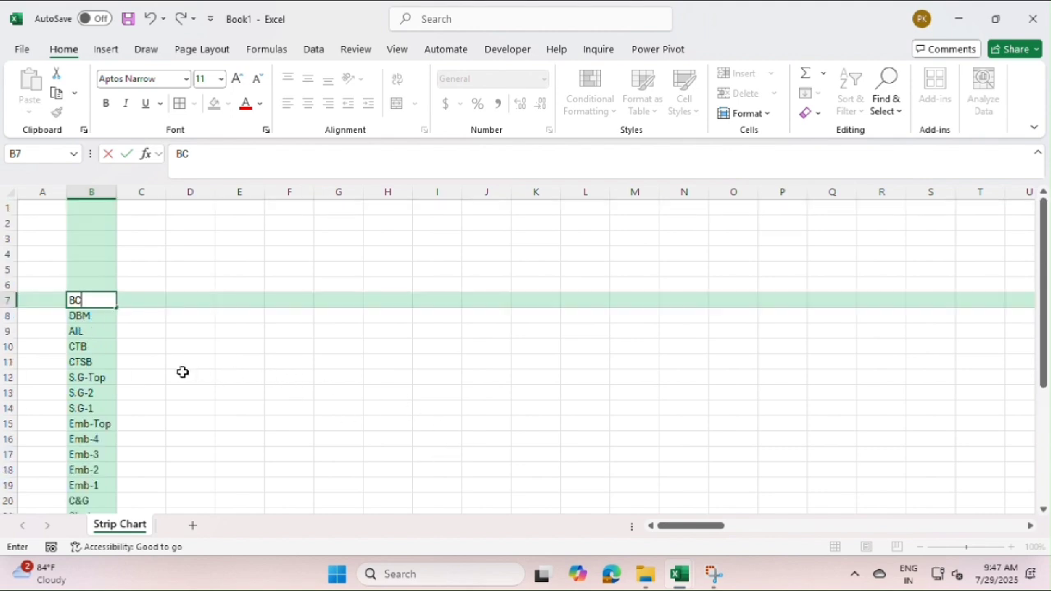
drag(4, 284, 8, 238)
right_click(8, 238)
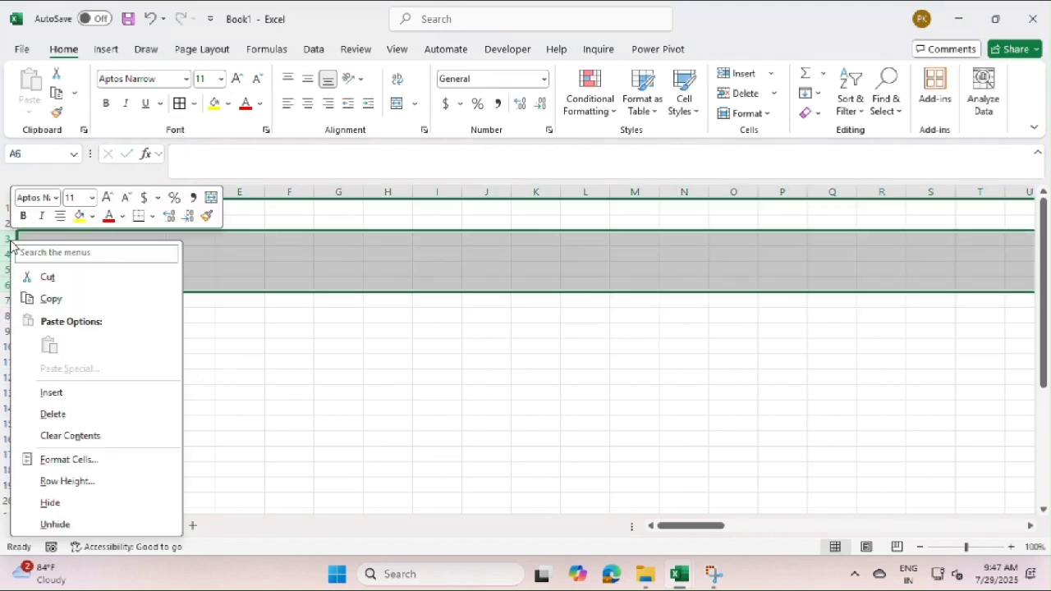
click(55, 413)
Enter C&G in cell B18, directly below the Chainage label
scroll(169, 361, down, 1)
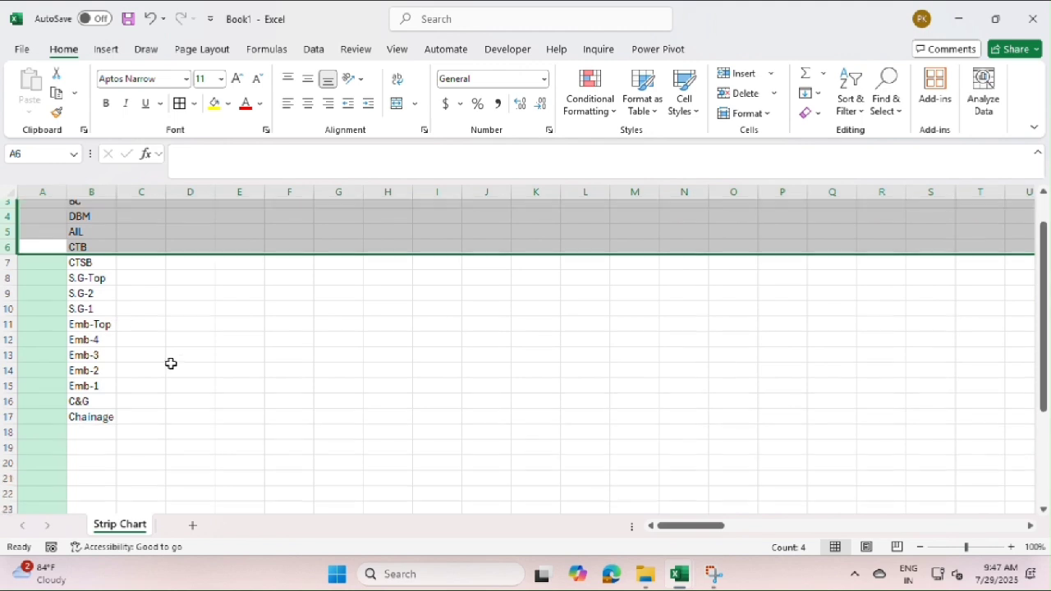
scroll(132, 426, down, 1)
click(94, 376)
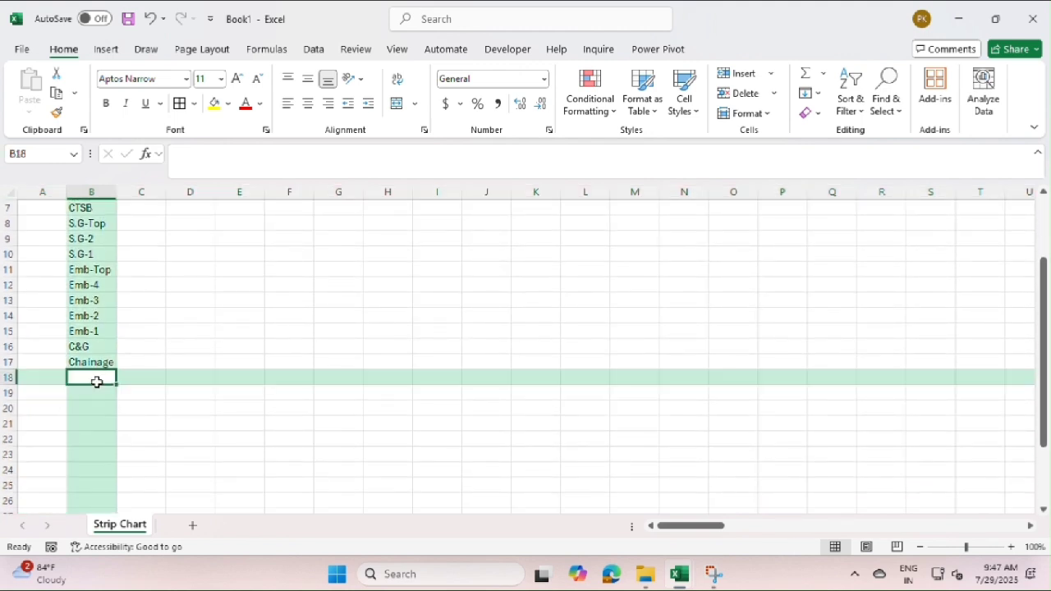
text(C)
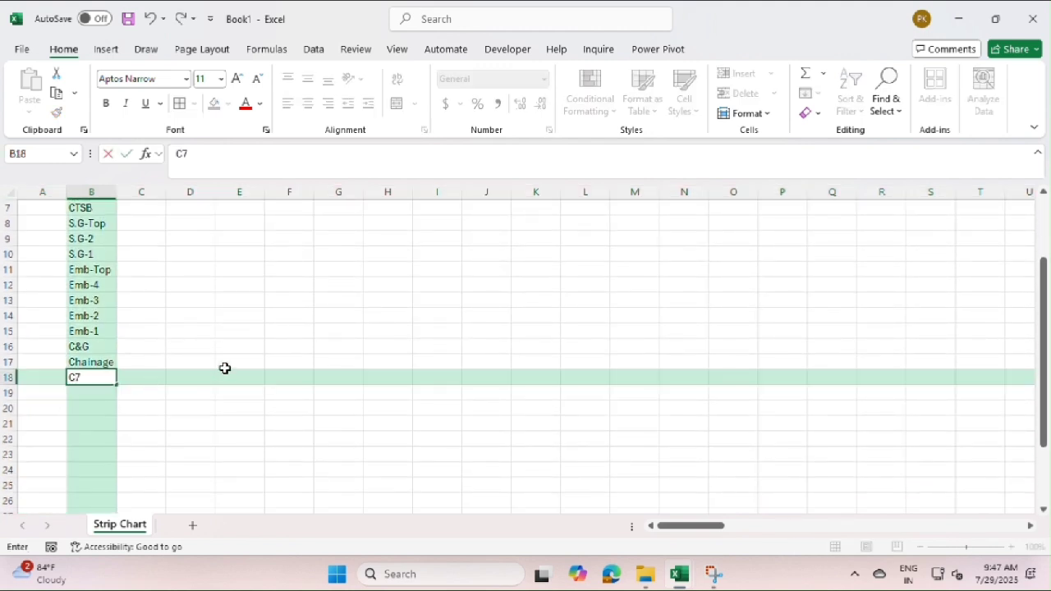
text(&G)
key(Return)
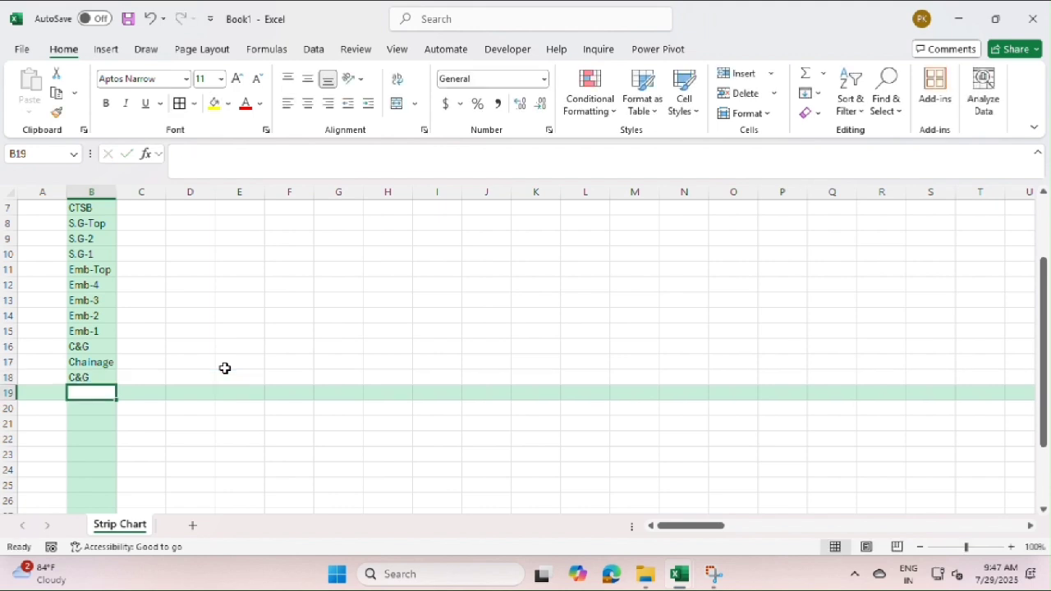
Enter Emb-1, Emb-2 and Emb-3 downward in cells B19, B20 and B21
text(E)
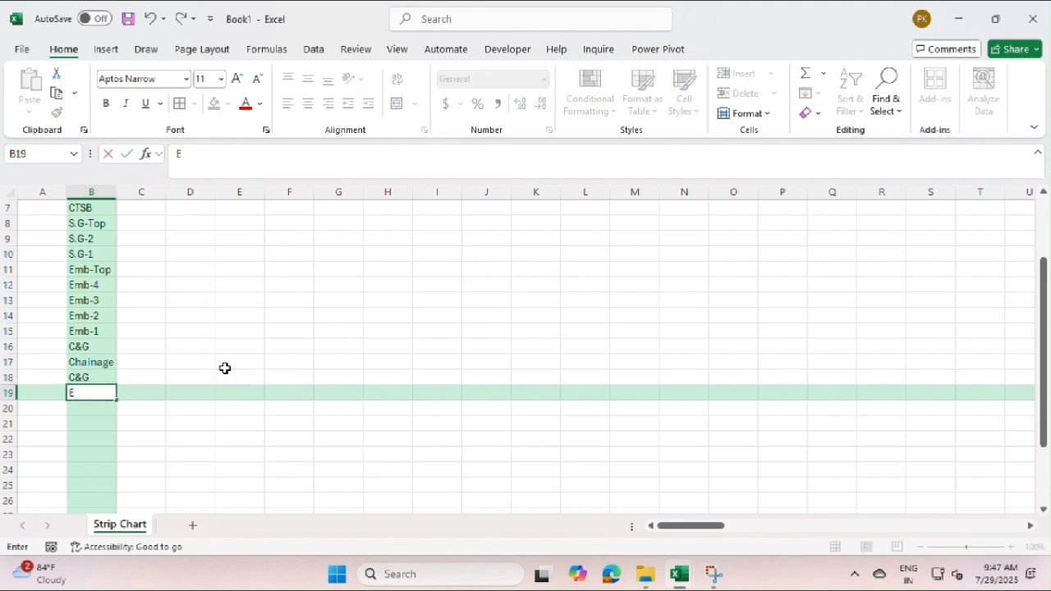
text(mb-1)
key(Return)
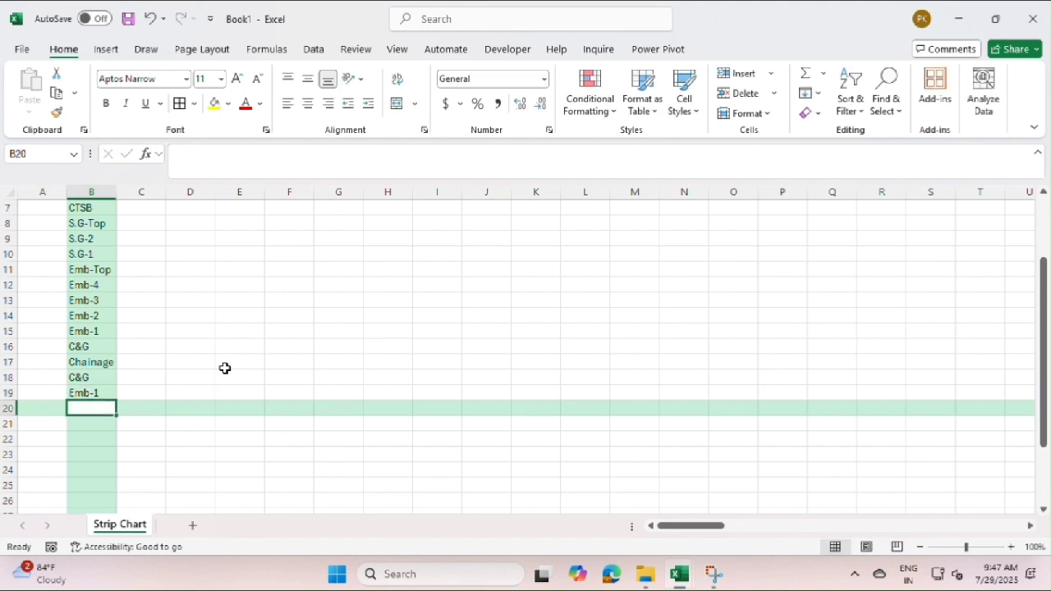
text(Emb-)
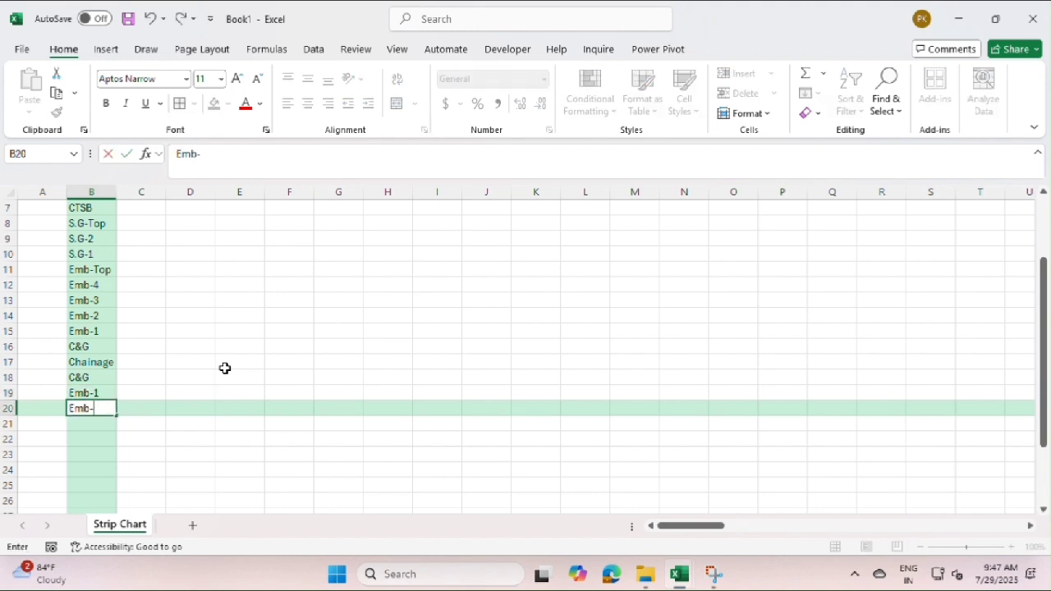
text(2)
key(Return)
text(Emb)
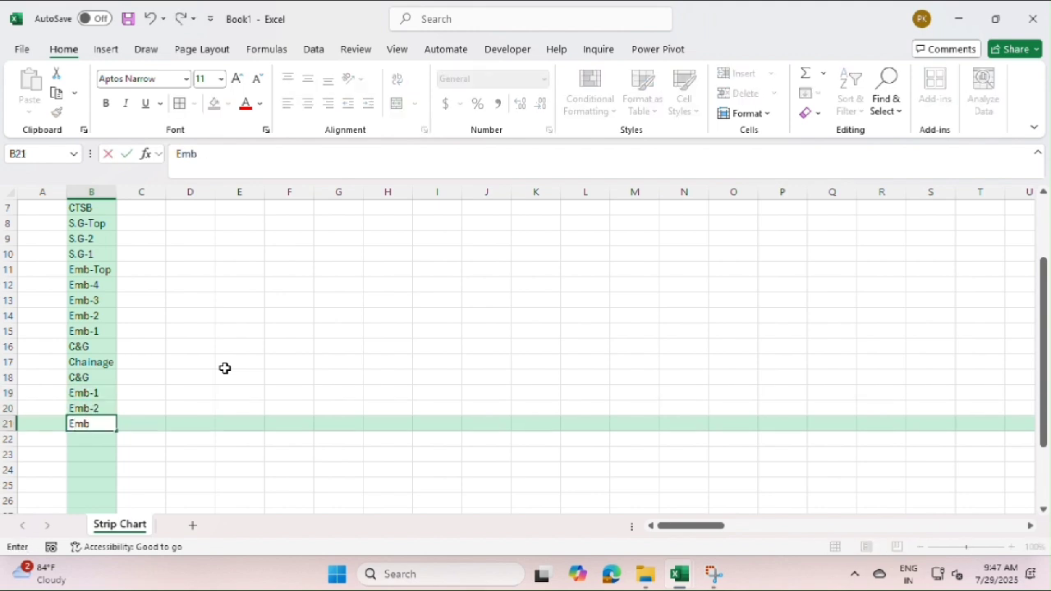
text(-3)
key(Return)
Enter Emb-4 in cell B22 and Emb-Top in cell B23, continuing the lower layer list
text(E)
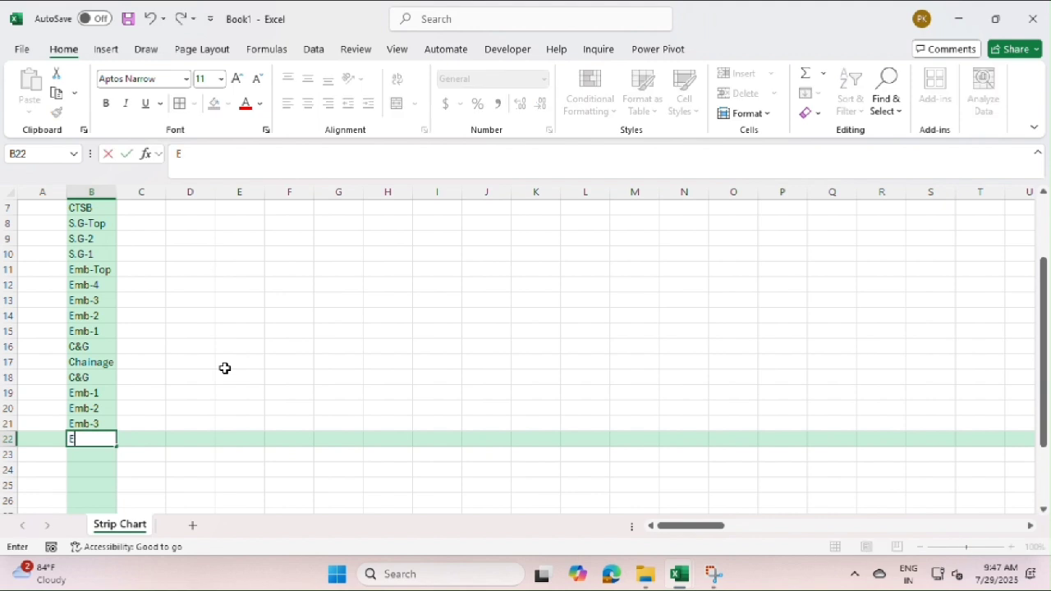
text(mb-4)
key(Return)
text(Emb)
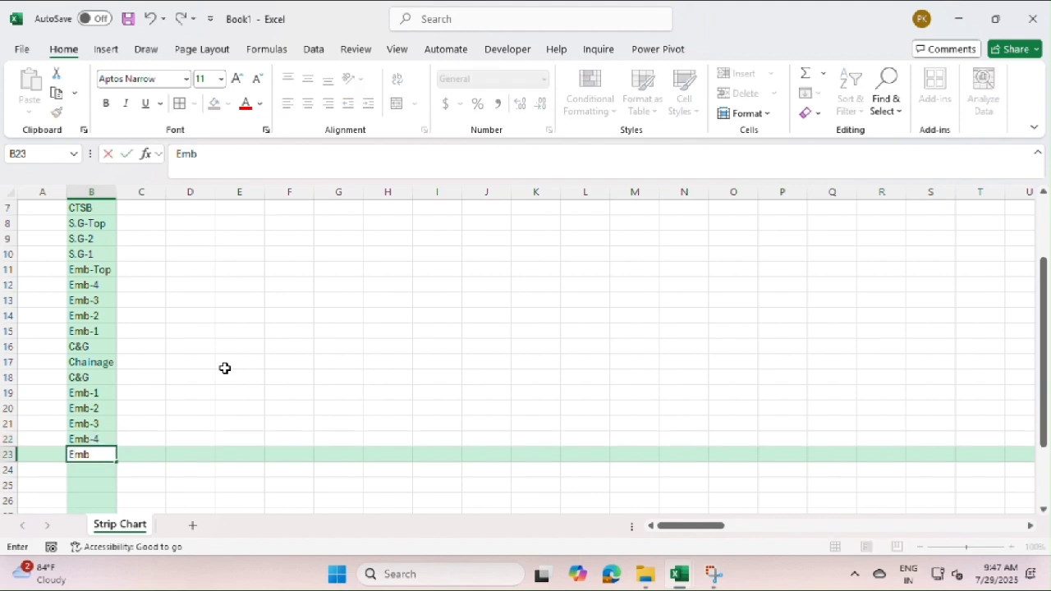
text(-Top)
key(Return)
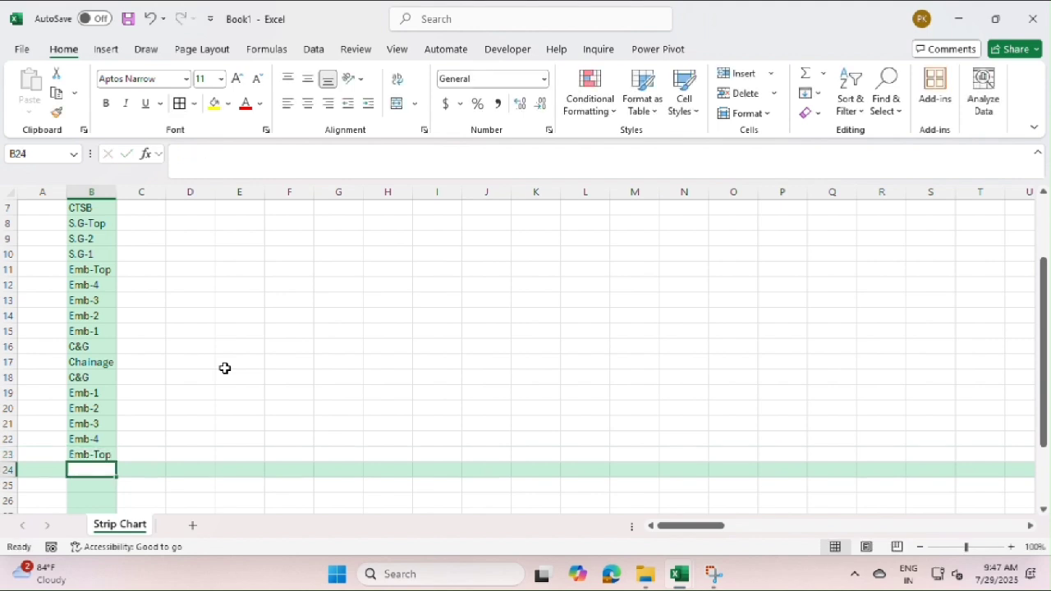
Enter S.G-1, S.G-2 and S.G-Top downward in cells B24, B25 and B26
text(S)
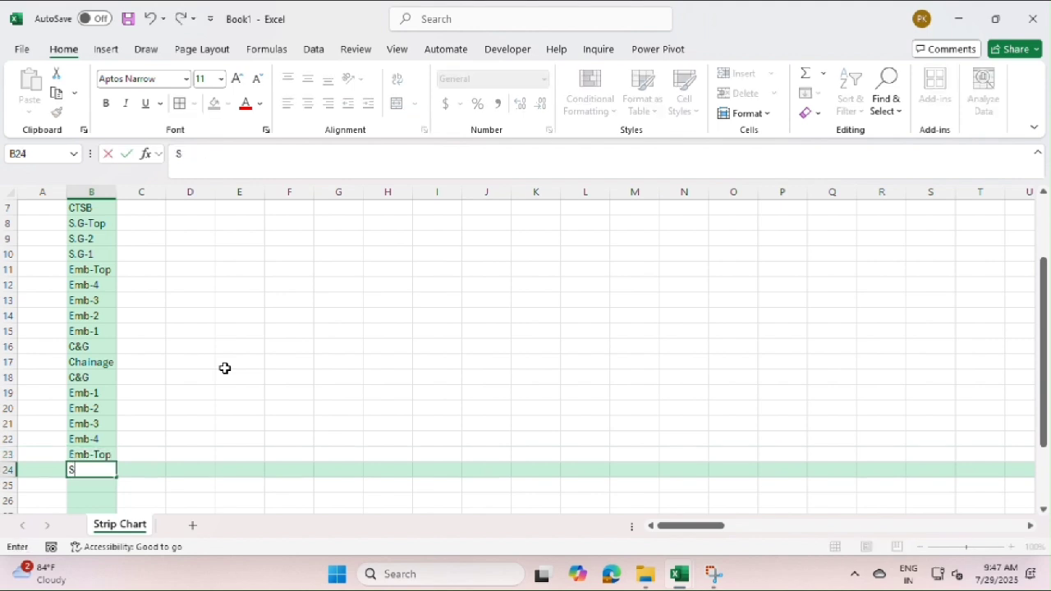
text(.G-1)
key(Return)
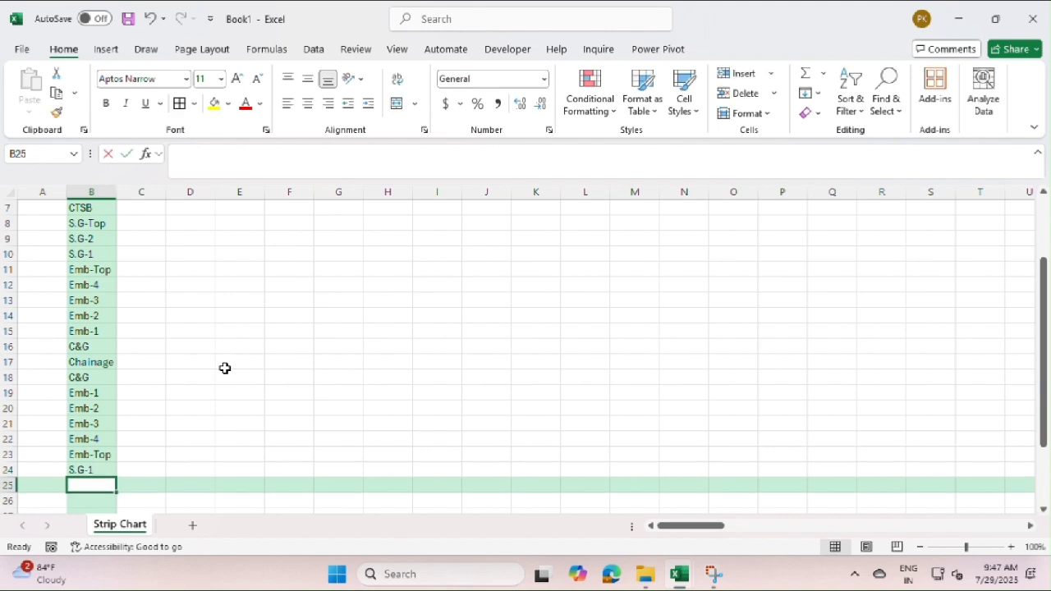
text(S.g-2)
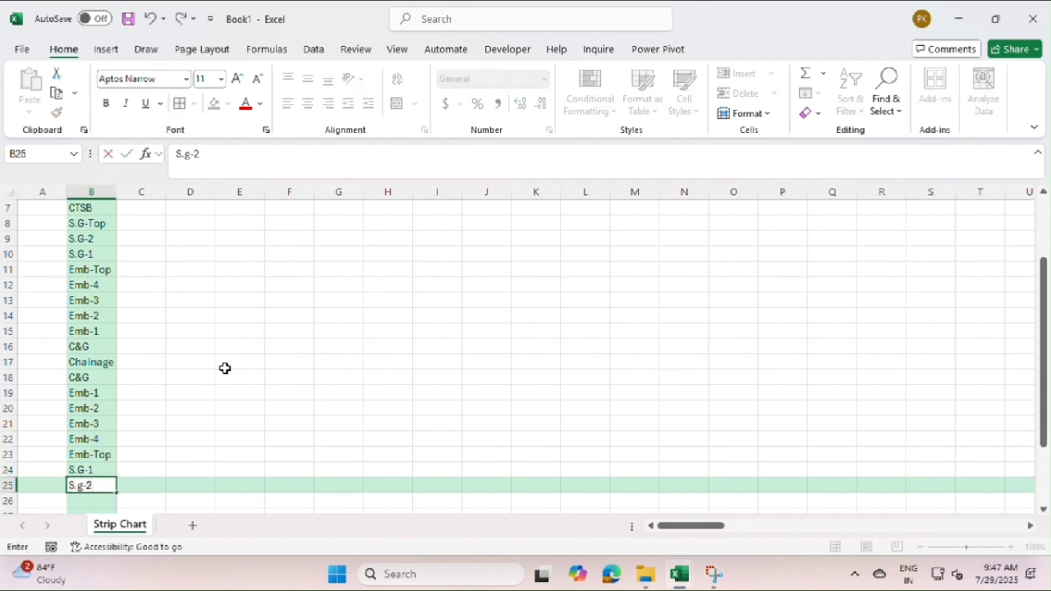
key(Return)
key(Up)
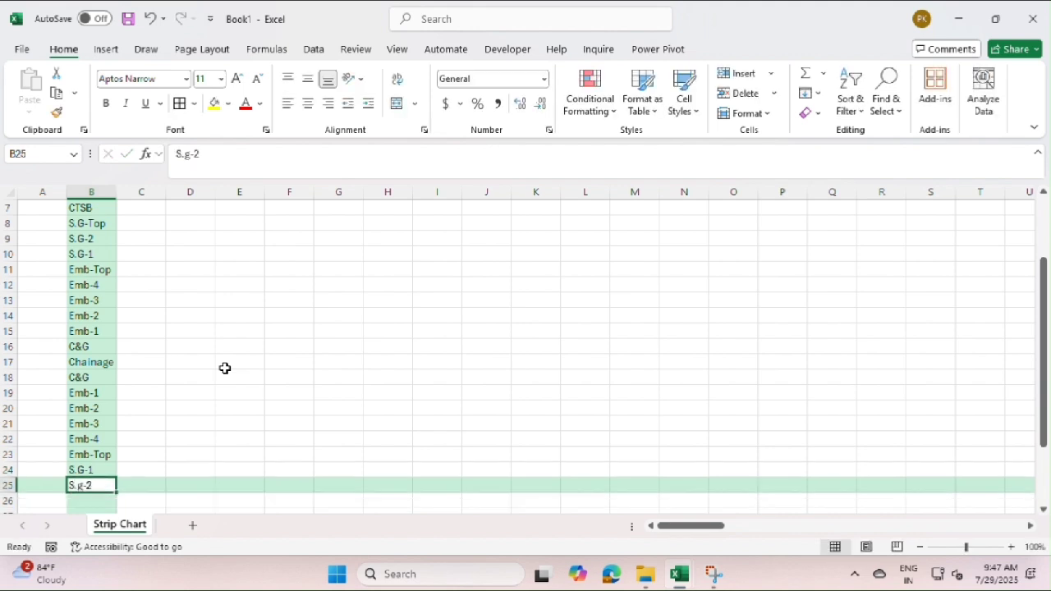
text(S.G)
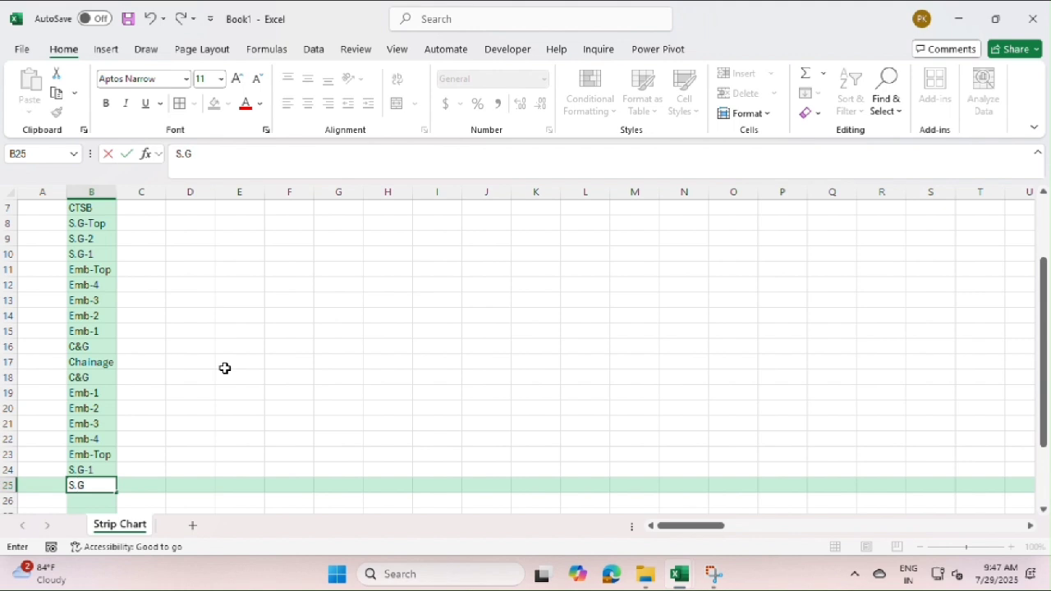
key(Return)
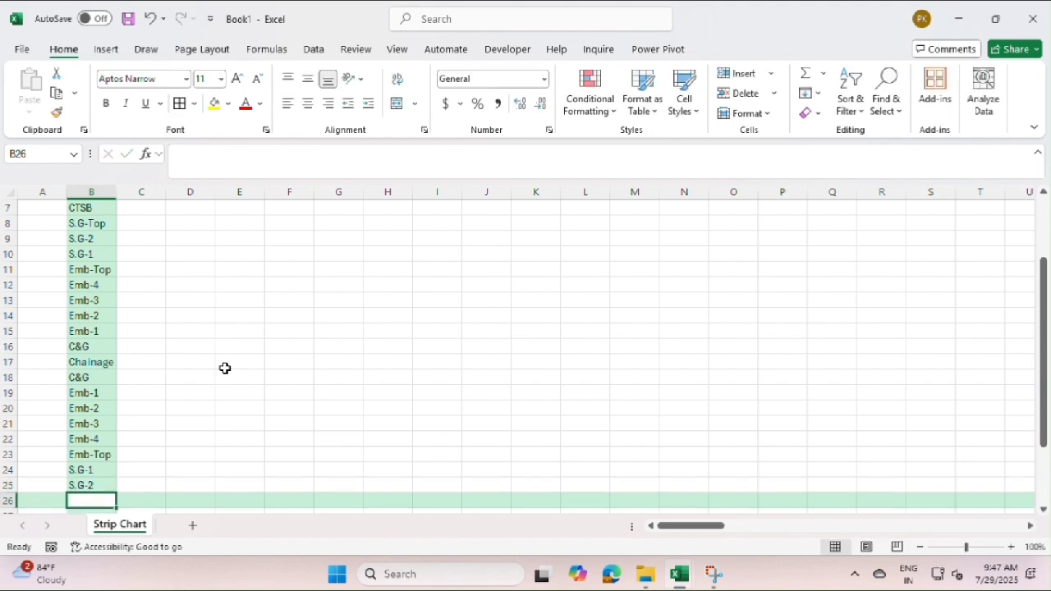
text(S.)
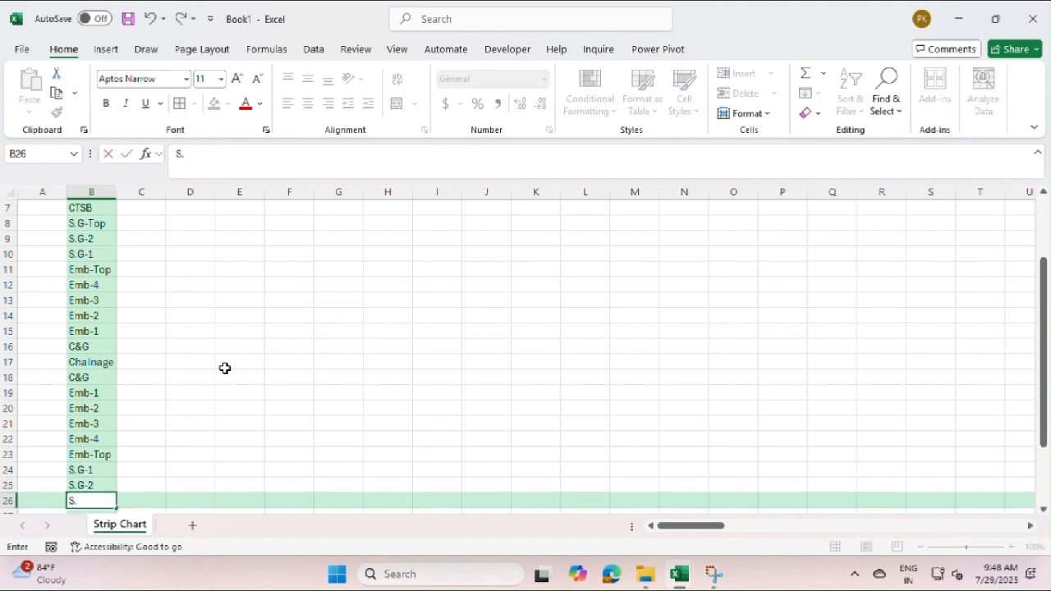
text(G-Top)
key(Return)
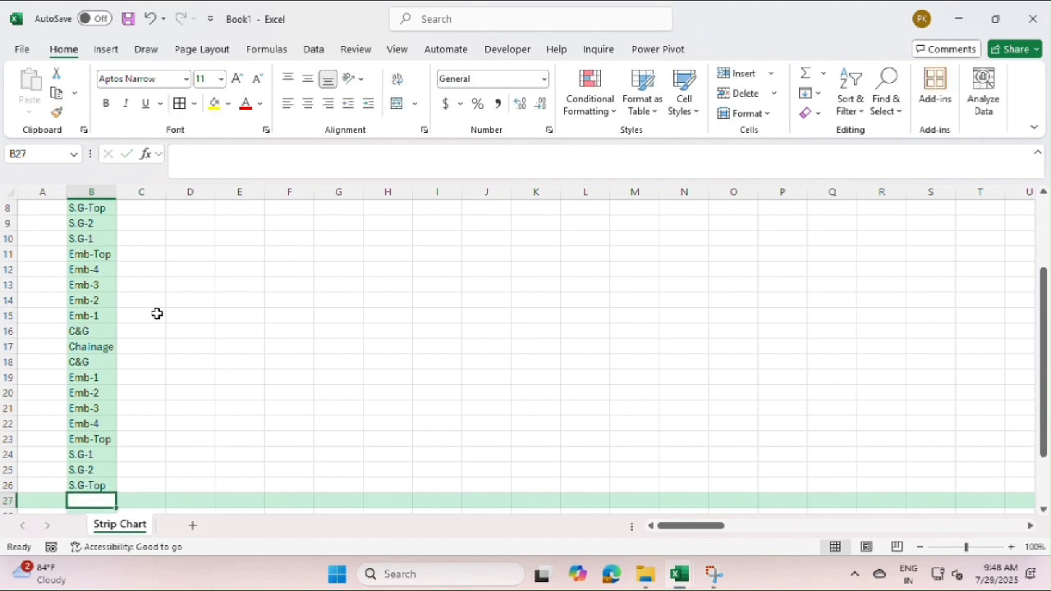
Enter CTSB in cell B27 and CTB in cell B28, continuing the lower layer list
scroll(174, 307, up, 2)
scroll(173, 307, down, 1)
scroll(172, 306, down, 1)
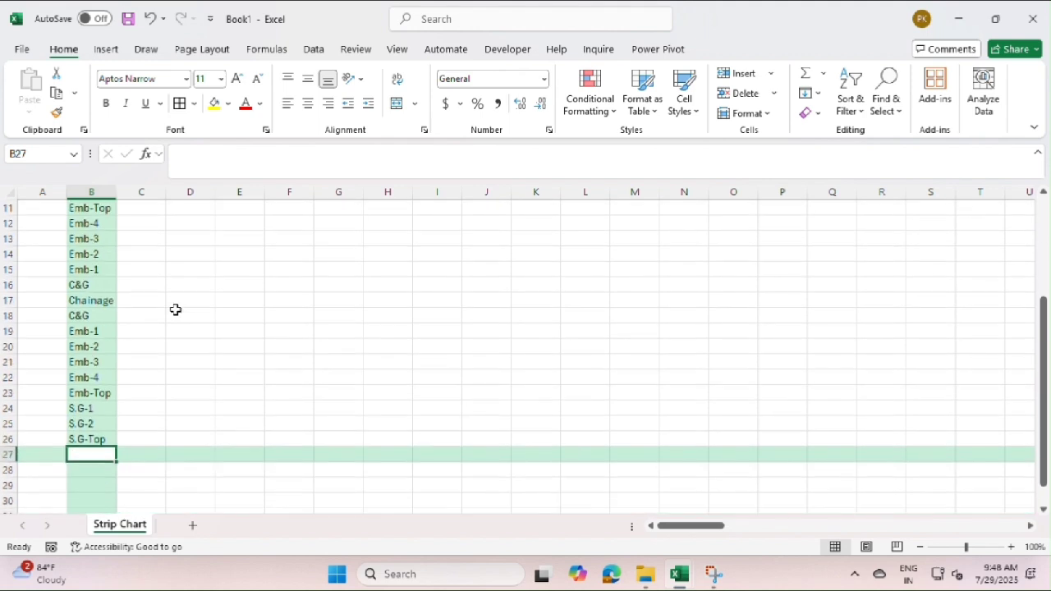
text(CT)
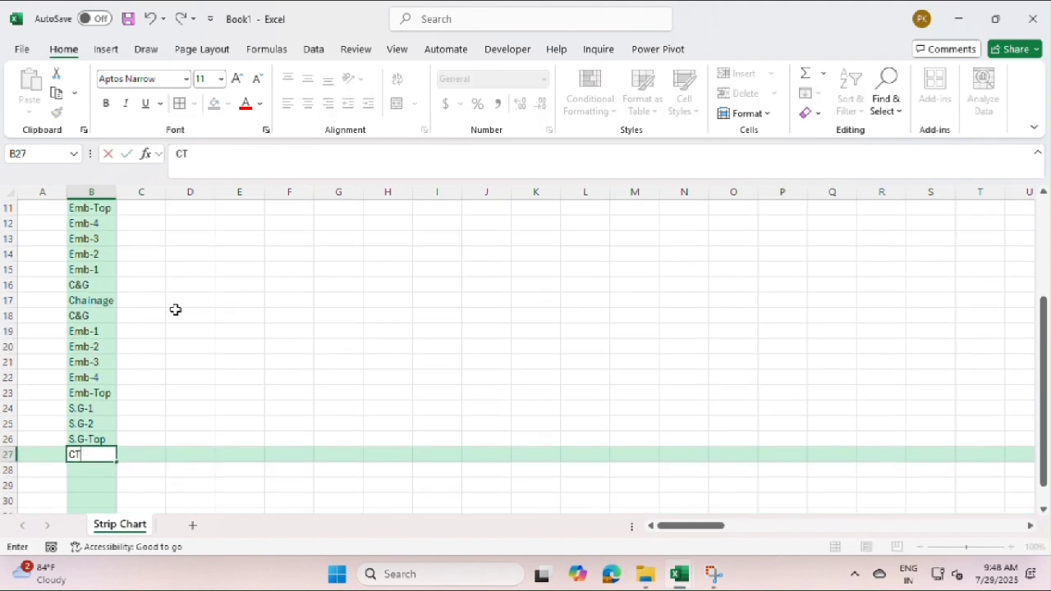
text(SVB)
key(BackSpace)
key(BackSpace)
text(B)
key(Return)
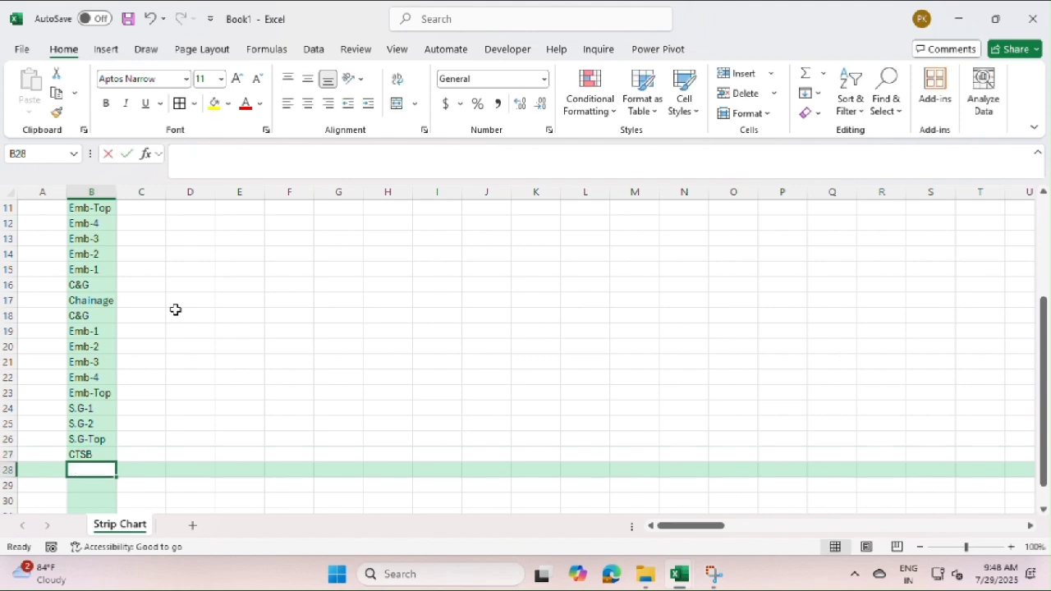
text(CTB)
key(Return)
Enter AIL, DBM and BC downward in cells B29, B30 and B31 to finish the lower layer list
text(All)
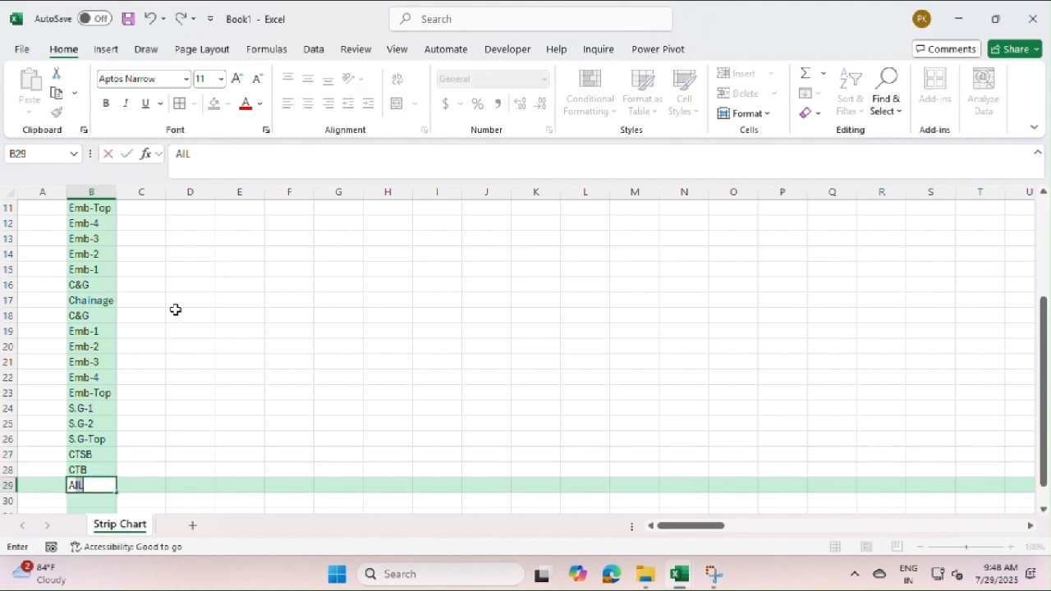
key(Up)
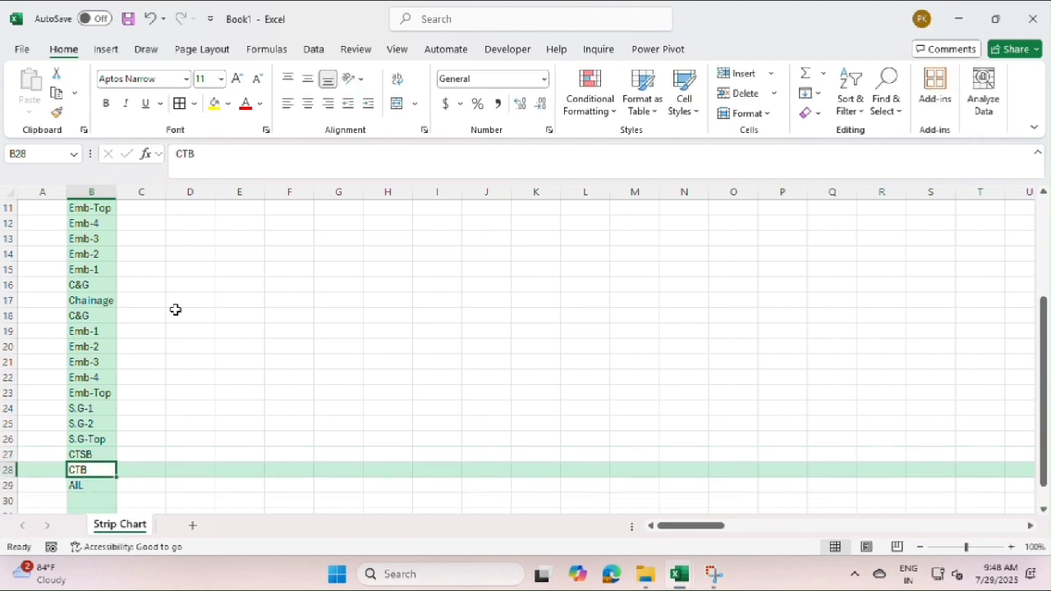
key(Down)
key(Down)
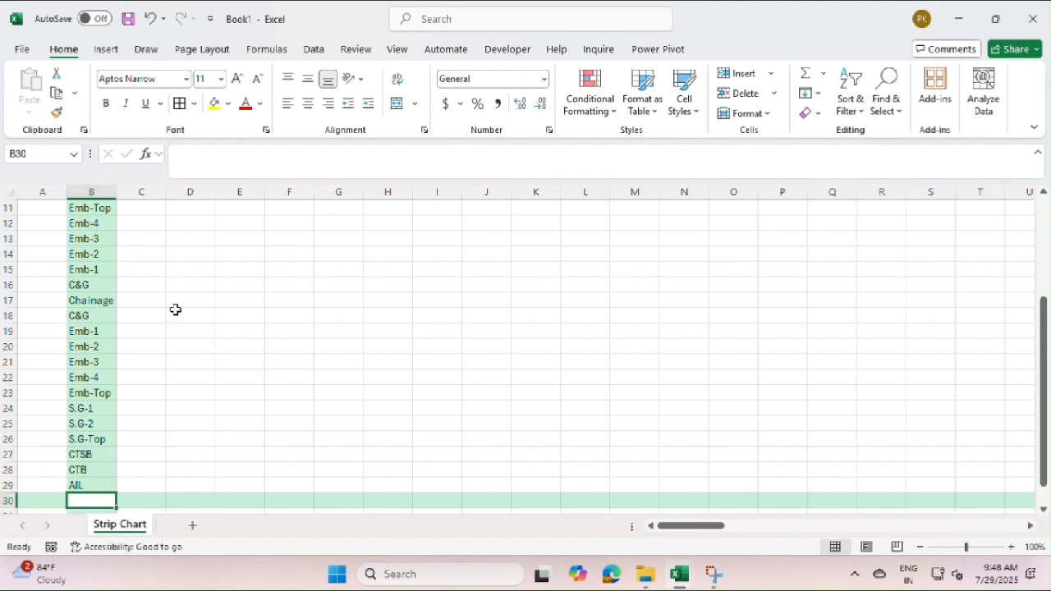
text(DBM)
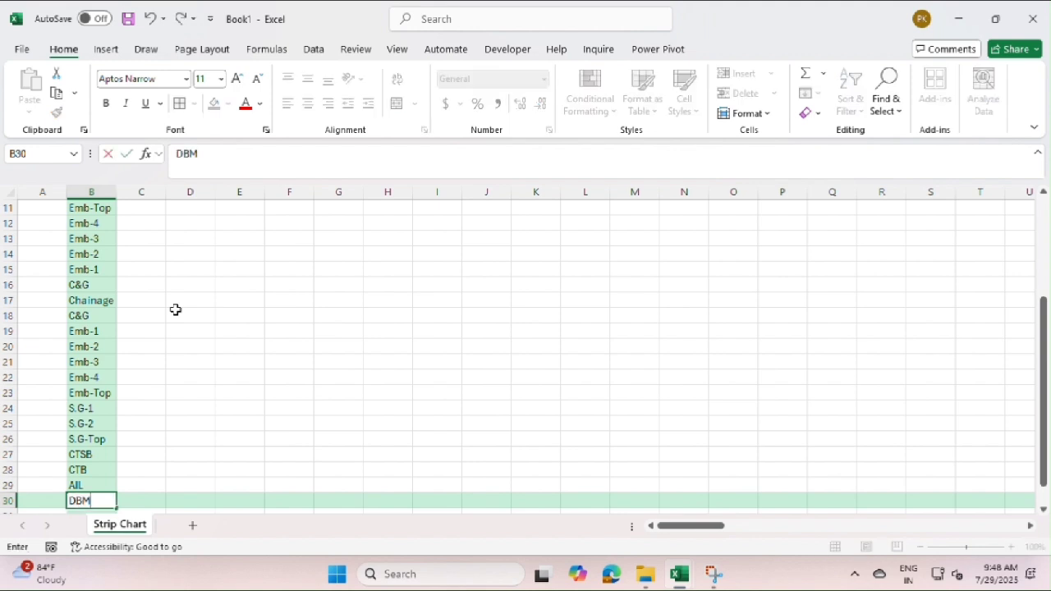
key(Return)
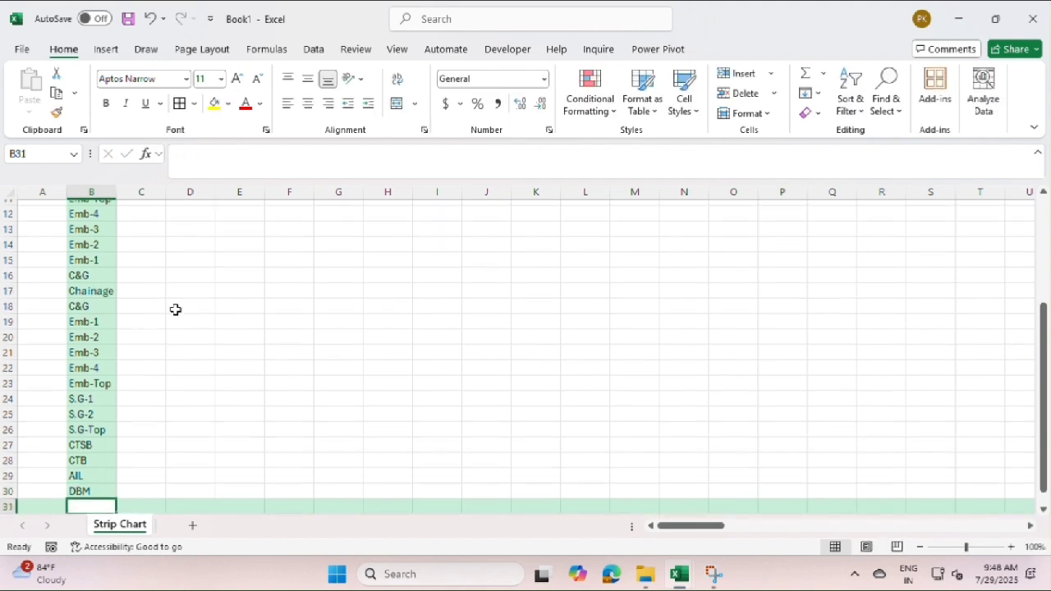
text(BC)
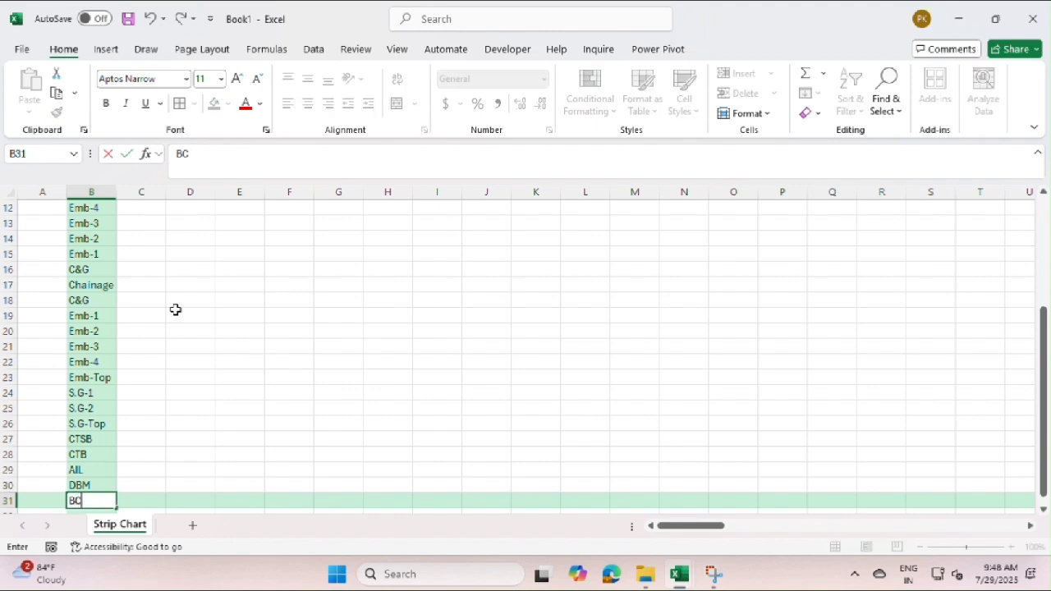
click(181, 335)
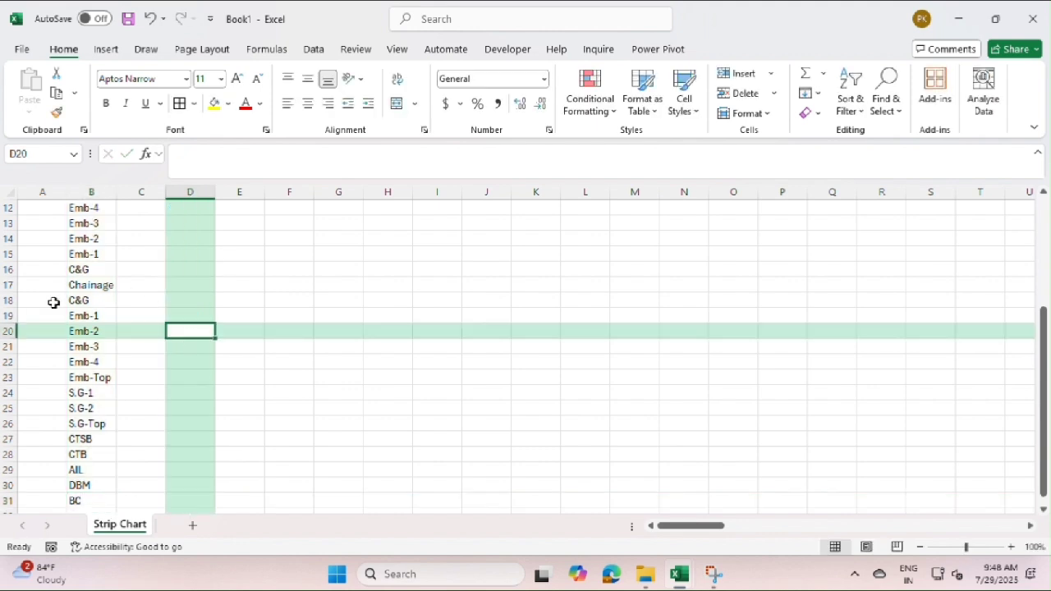
Merge and center cells A18 to A31 beside the lower layer list and enter RHS in the merged cell
drag(52, 301, 52, 499)
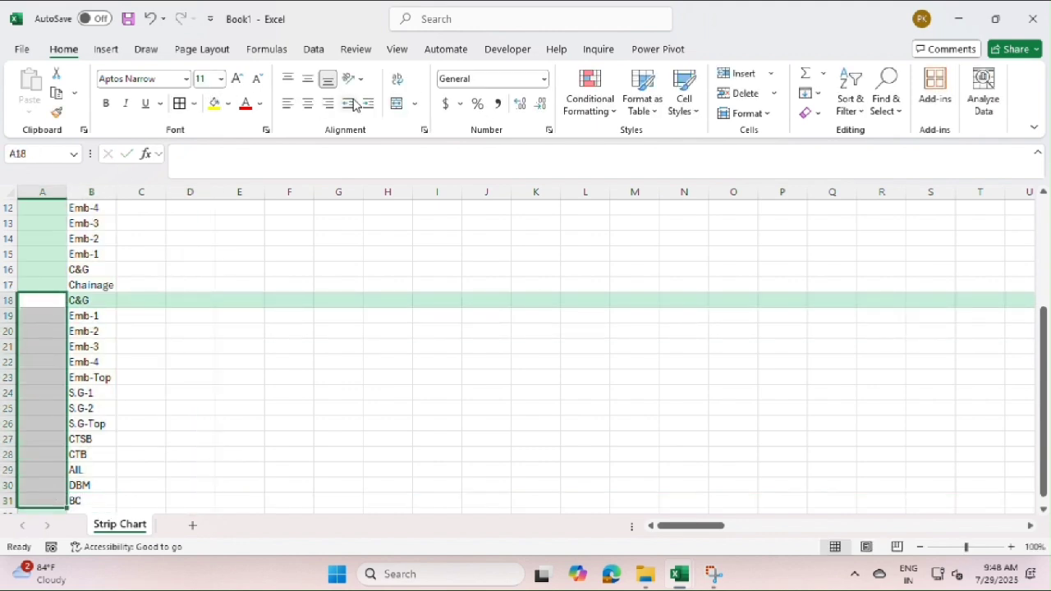
click(399, 107)
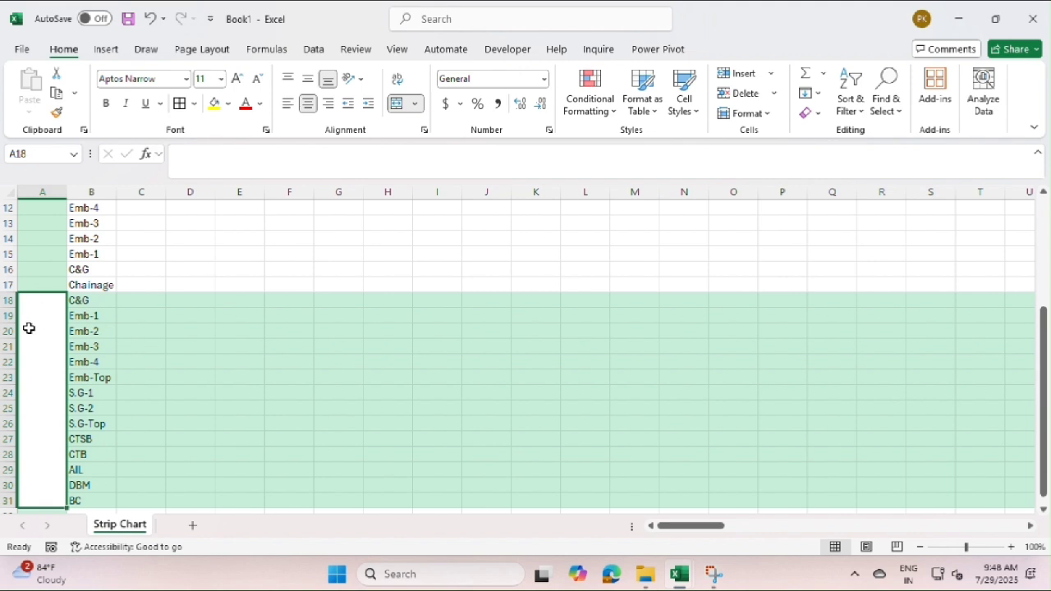
text(RHS)
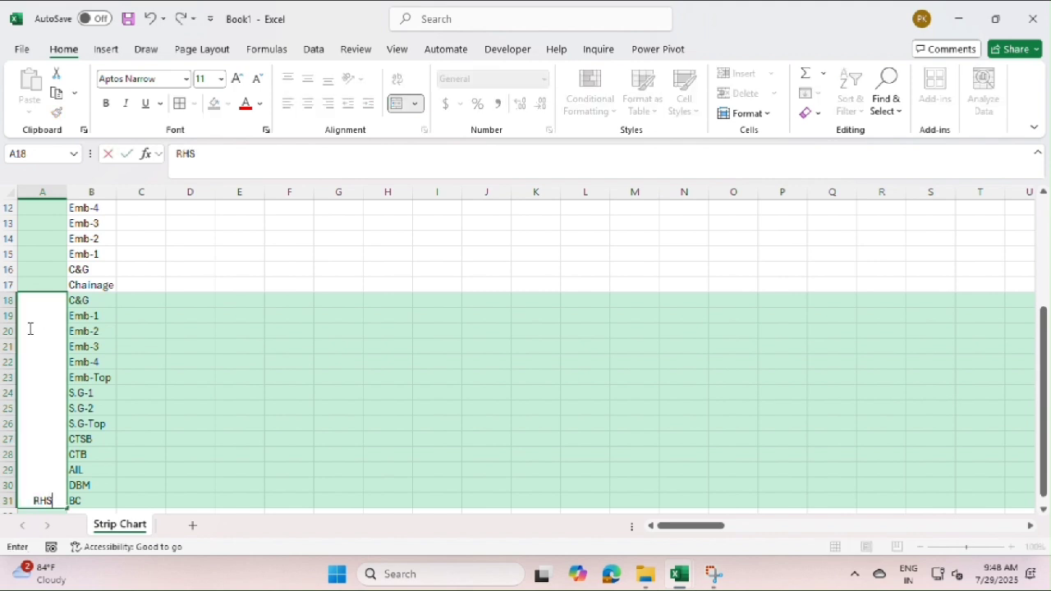
click(217, 315)
Middle-align the RHS label in its merged cell and set its orientation to Vertical Text
click(46, 376)
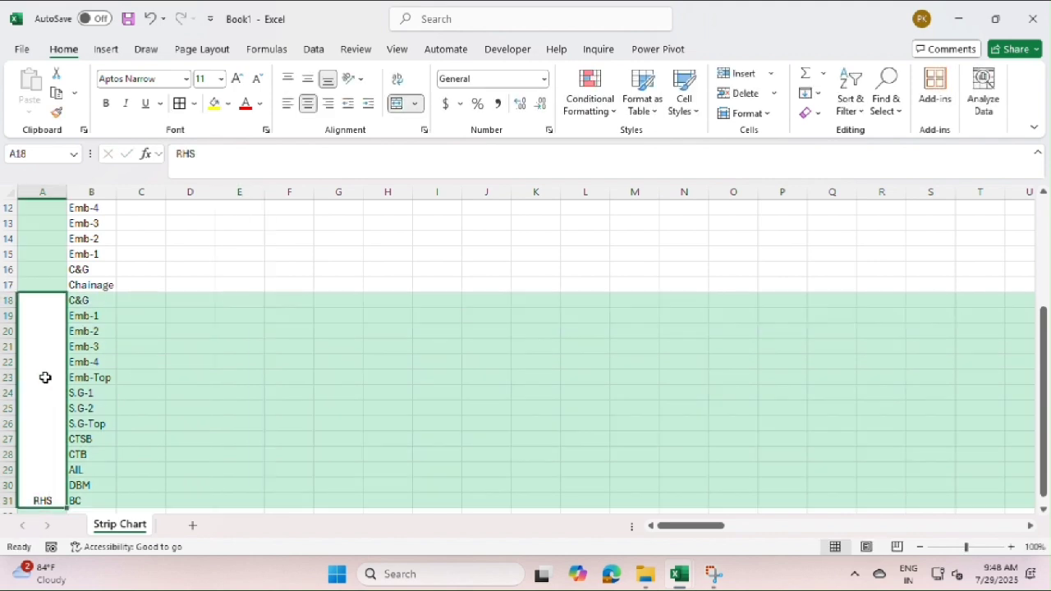
click(308, 78)
click(353, 79)
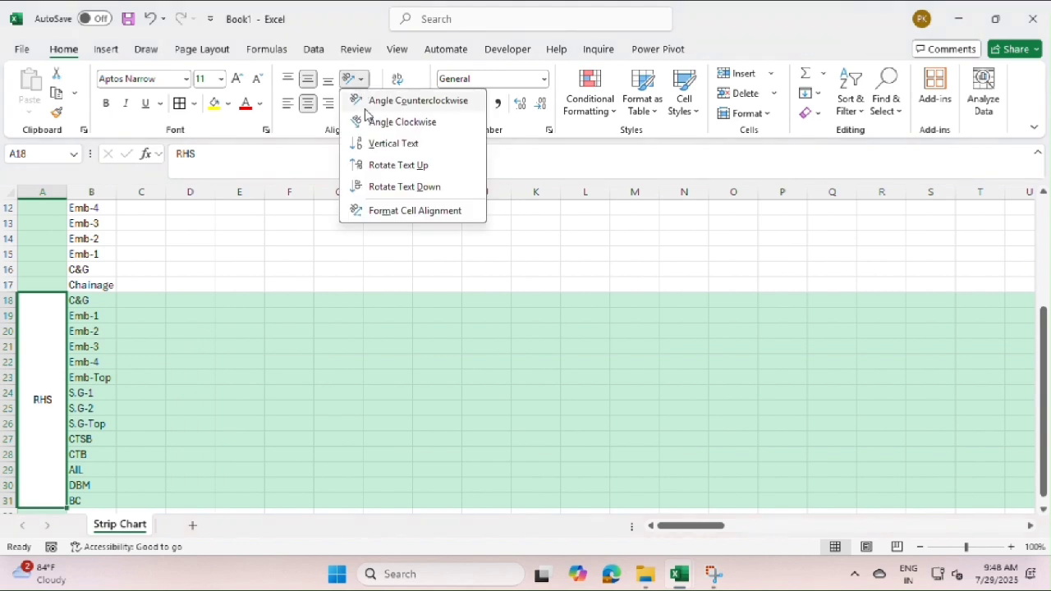
click(398, 165)
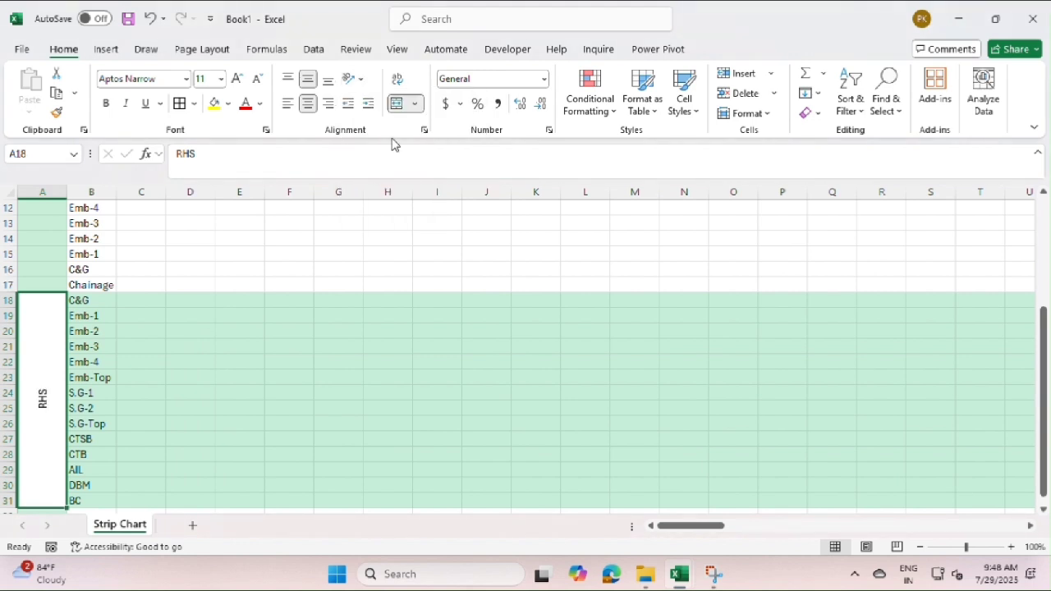
click(353, 79)
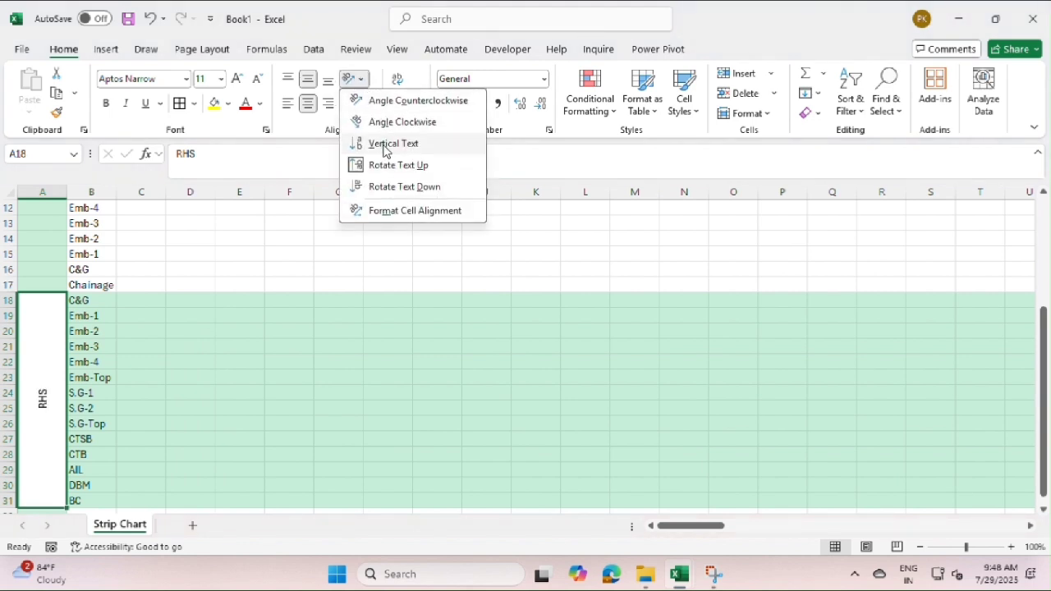
click(385, 142)
Merge and center cells A3 to A16 beside the upper layer list and enter LHS in the merged cell
scroll(82, 363, up, 3)
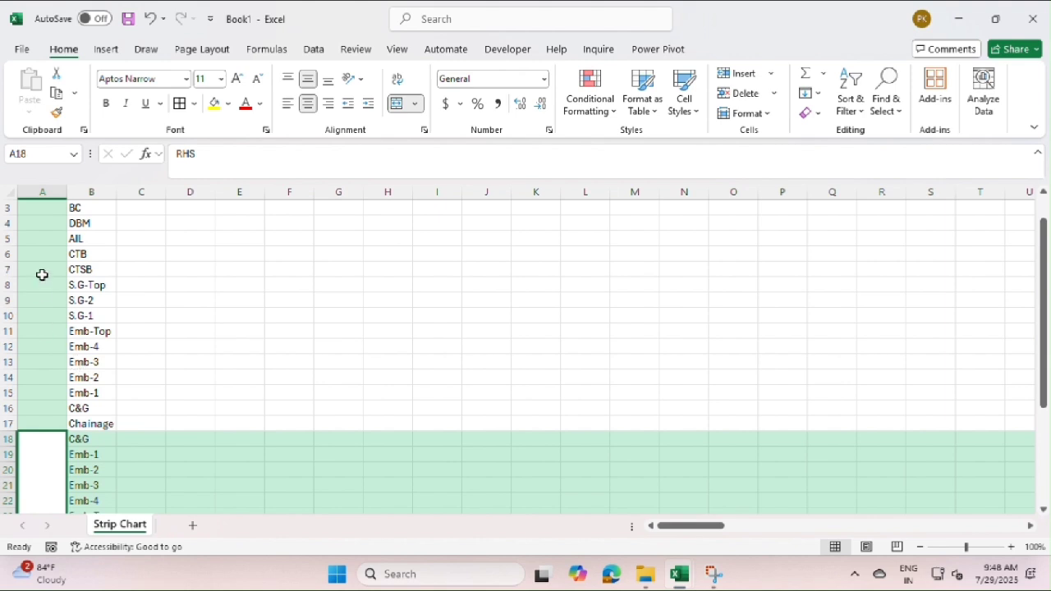
scroll(42, 263, up, 1)
drag(52, 237, 61, 439)
click(395, 103)
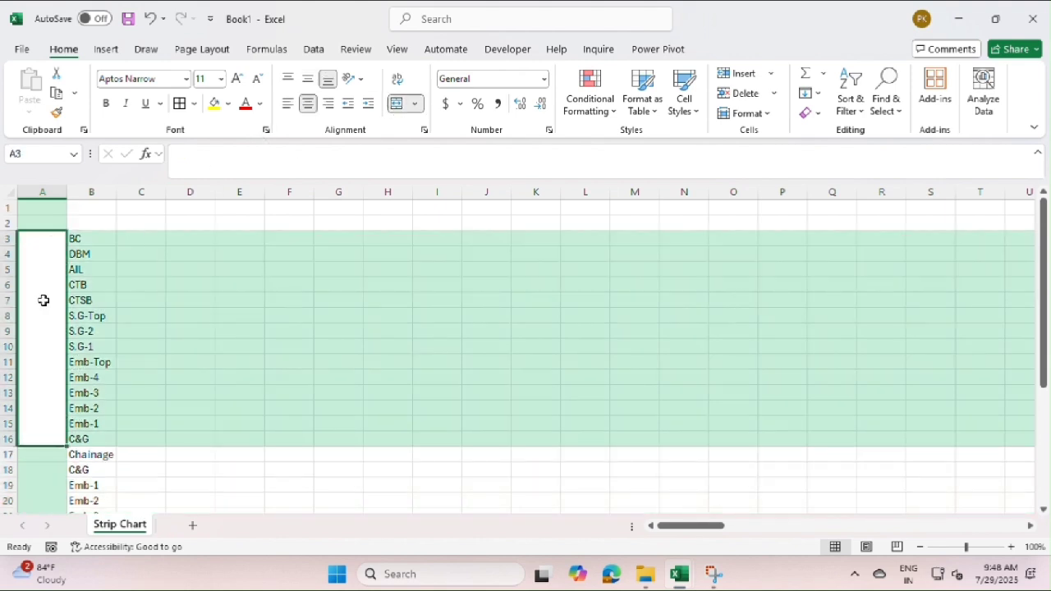
text(LHS)
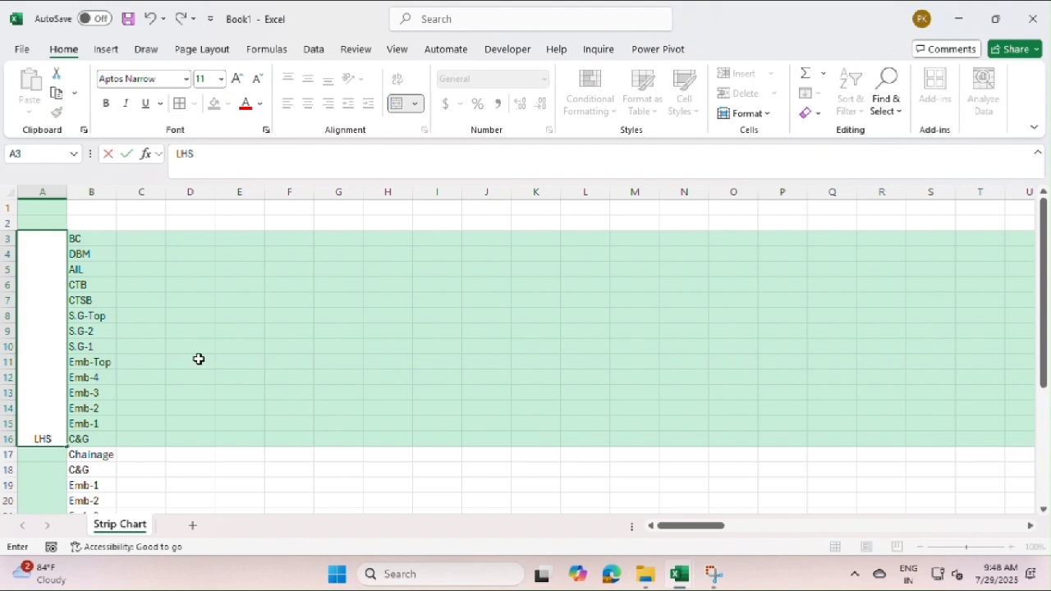
Middle-align the LHS label in its merged cell and set its orientation to Vertical Text
click(38, 347)
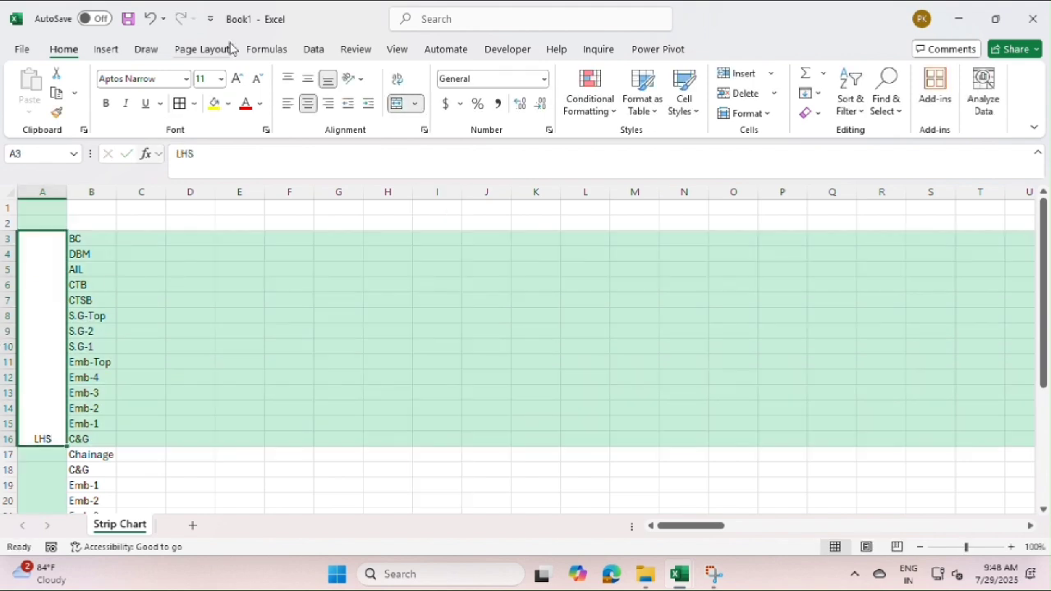
click(308, 78)
click(353, 78)
click(365, 143)
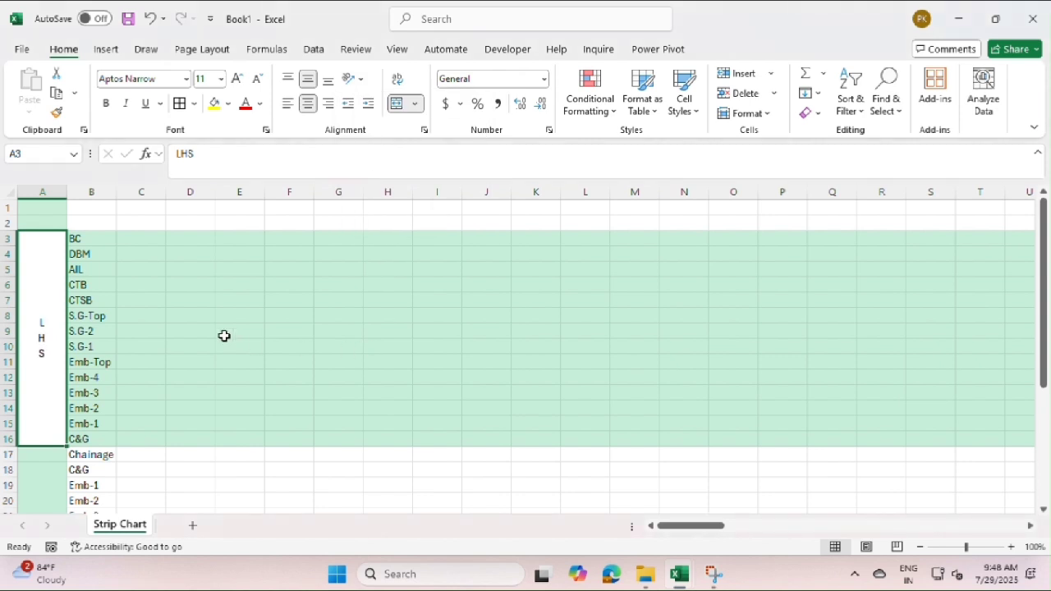
Enter 0 in cell C17 as the first value of the Chainage row
scroll(222, 335, down, 3)
click(153, 319)
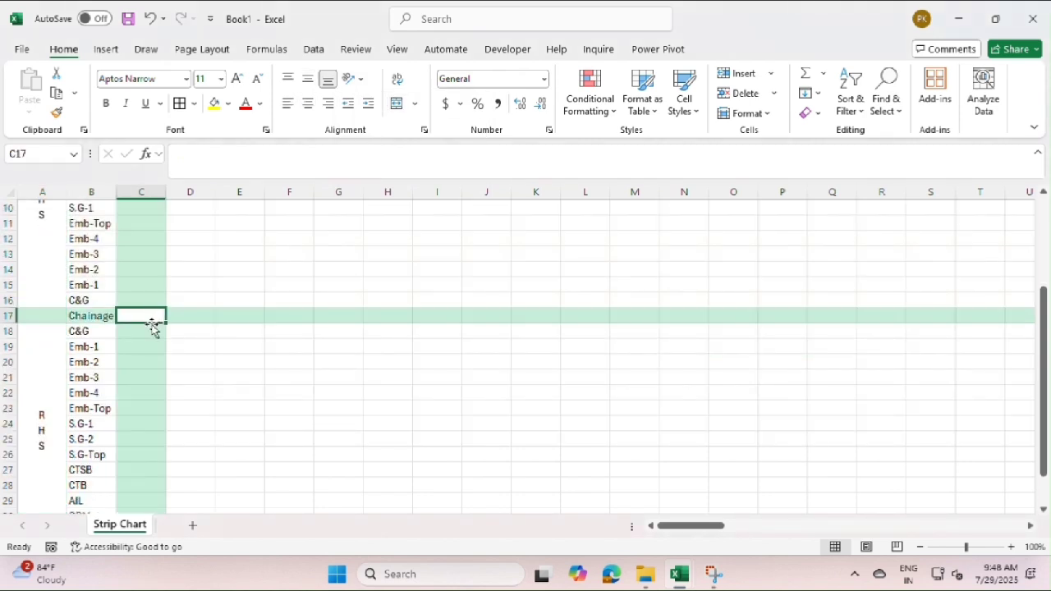
text(0)
click(209, 326)
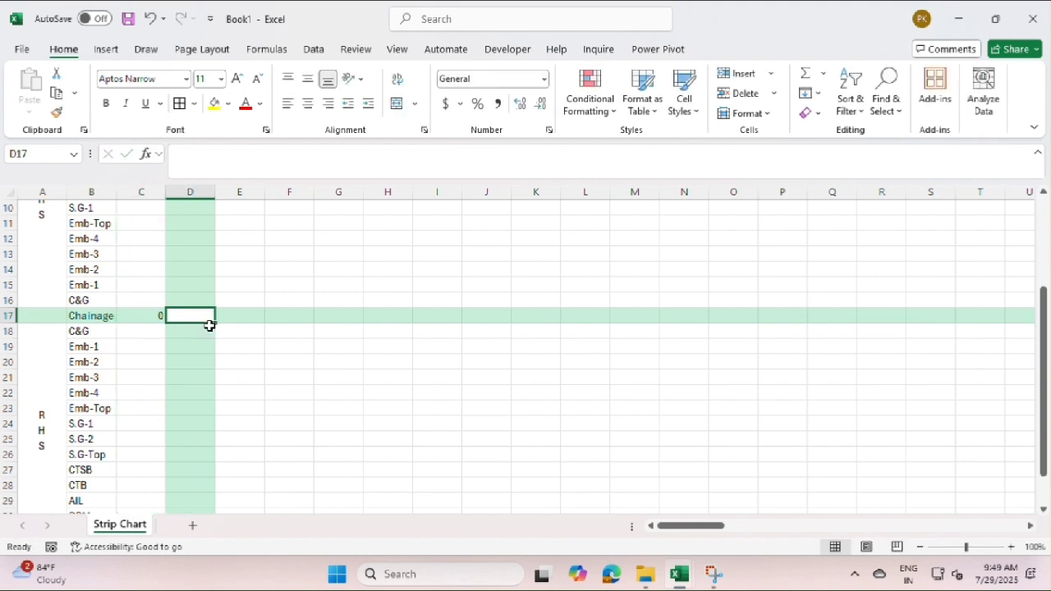
Format the whole Chainage row 17 with the custom number format 000+000
right_click(9, 317)
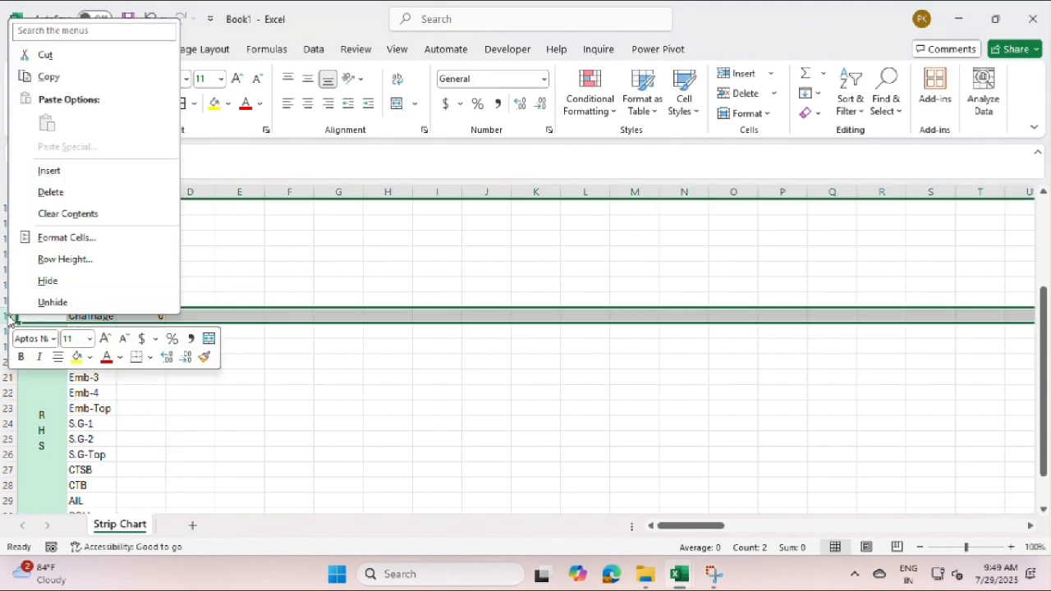
click(90, 246)
click(47, 224)
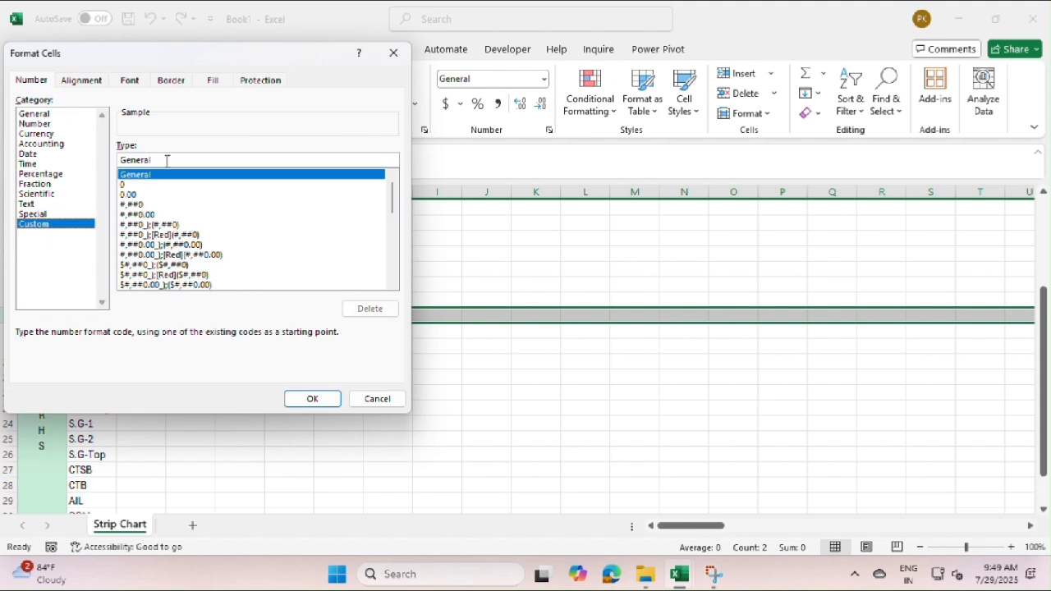
drag(153, 161, 119, 164)
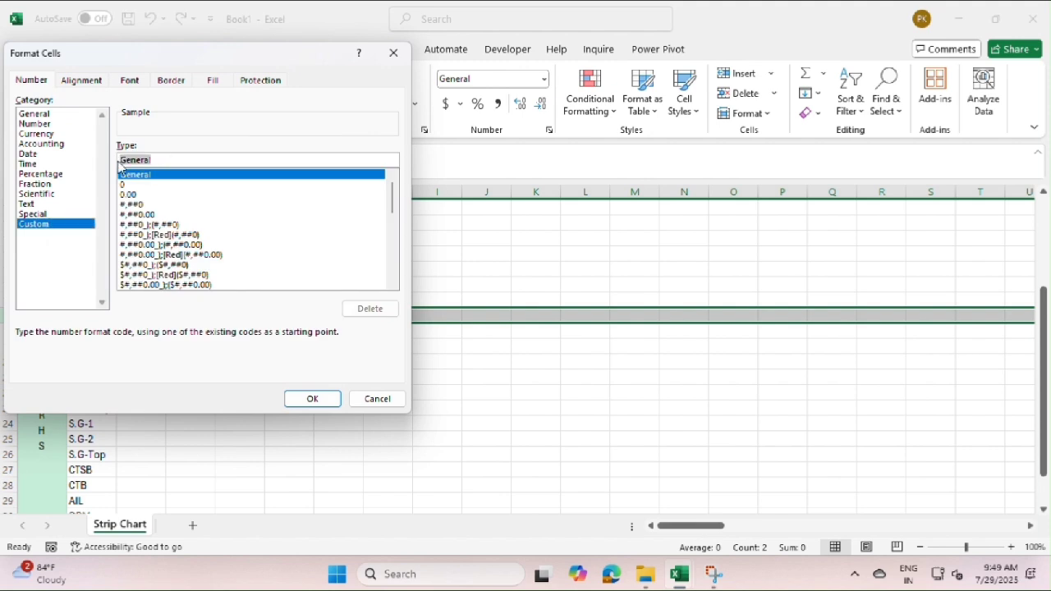
text(000+00)
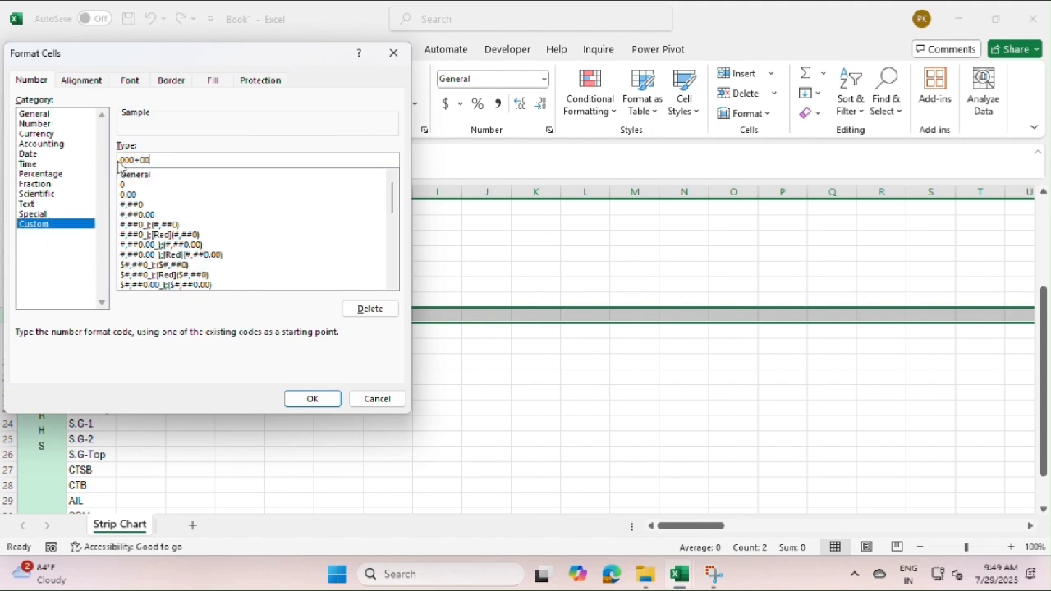
text(0)
key(Return)
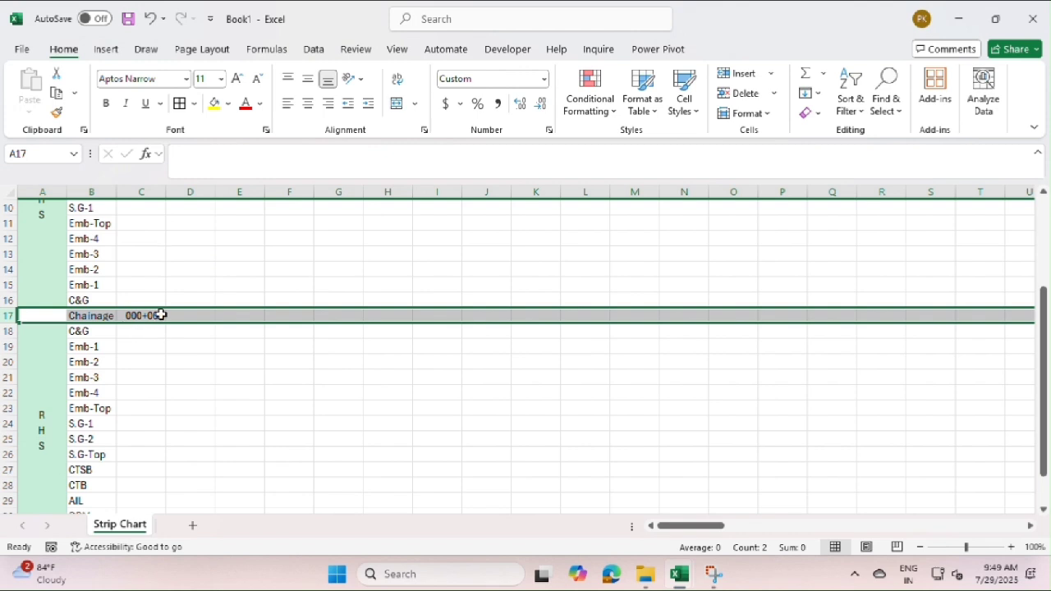
Enter a formula in cell D17 that adds 10 to the chainage value in C17
click(161, 315)
click(187, 316)
text(+)
key(Left)
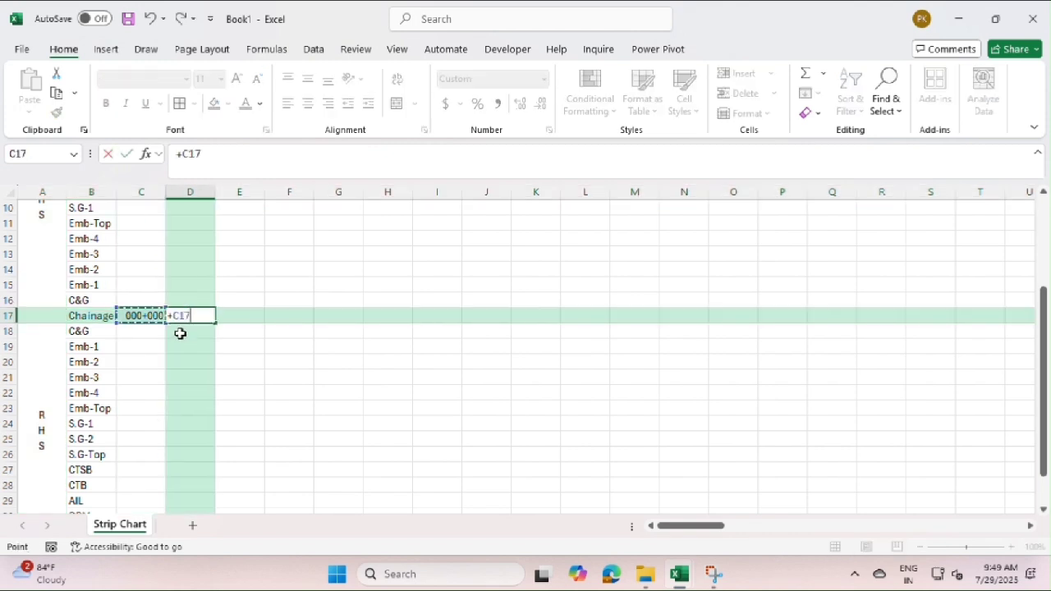
text(+0)
text(10)
key(Return)
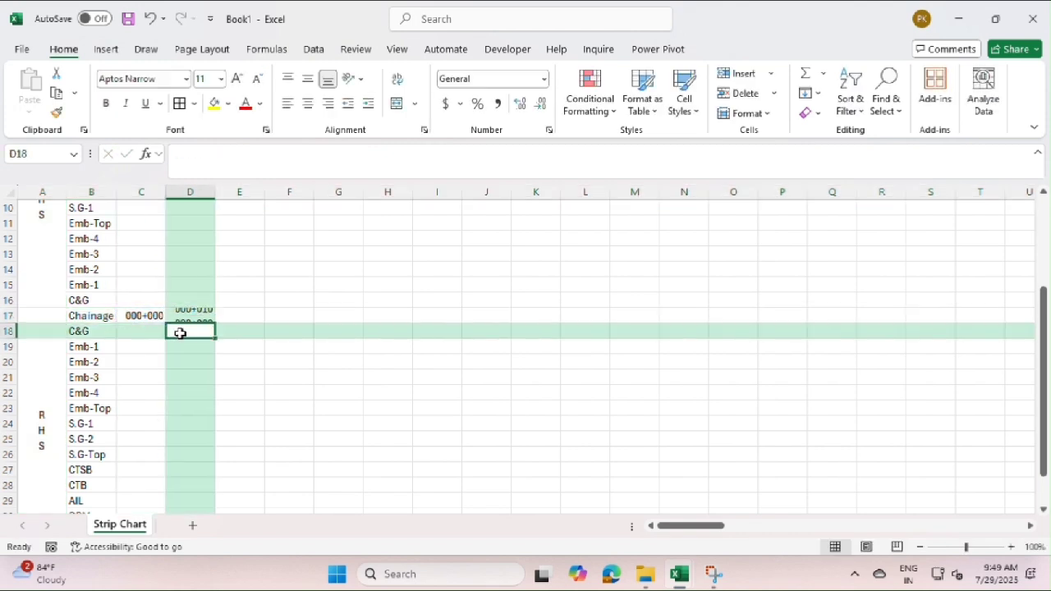
Fill the D17 formula along the Chainage row to BF17 and clear the surplus values in columns BB to BF
click(188, 315)
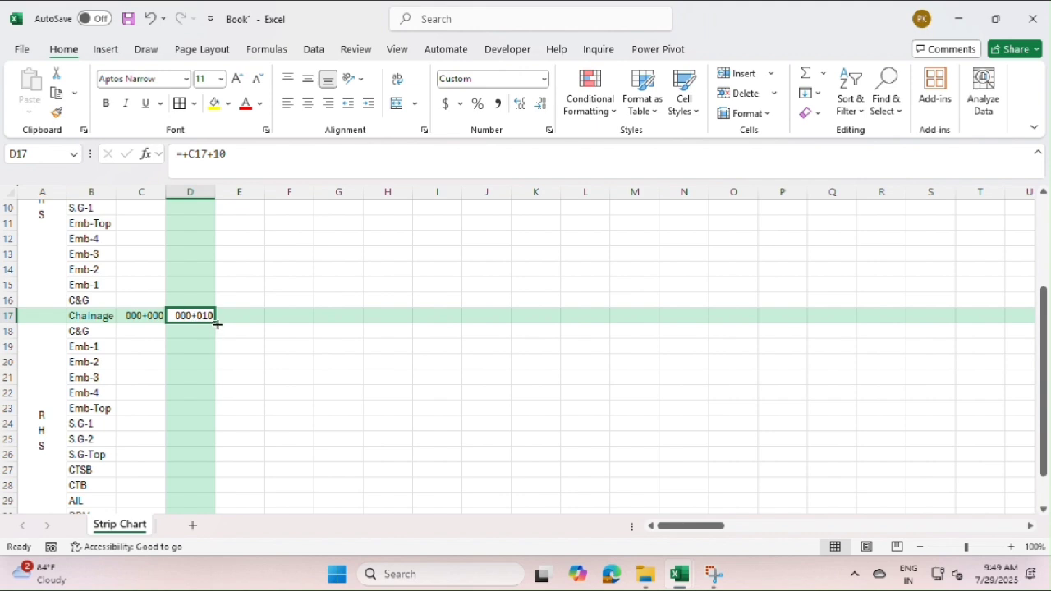
drag(216, 320, 977, 328)
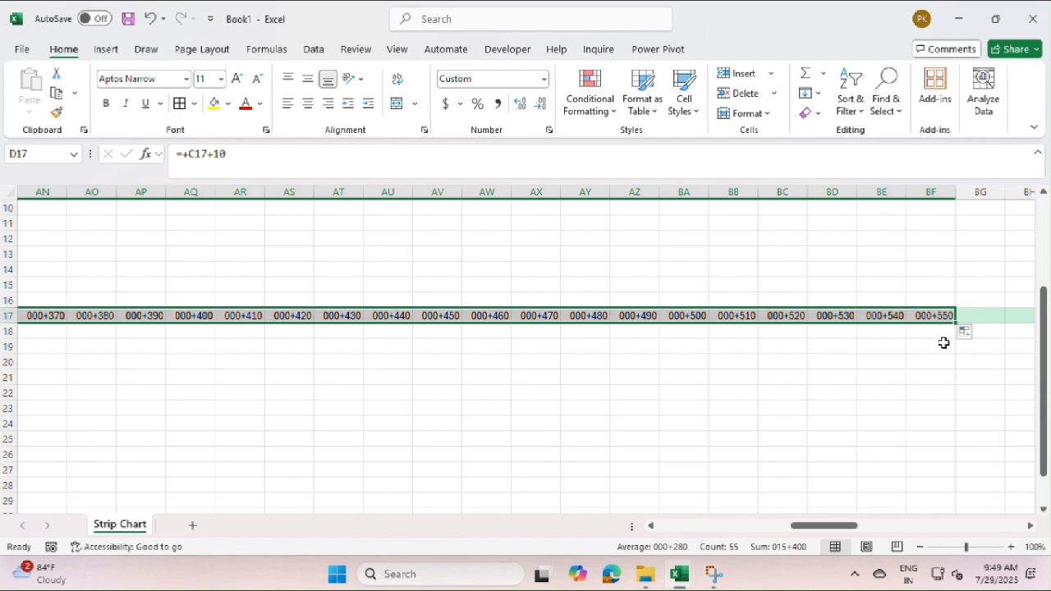
drag(730, 205, 938, 205)
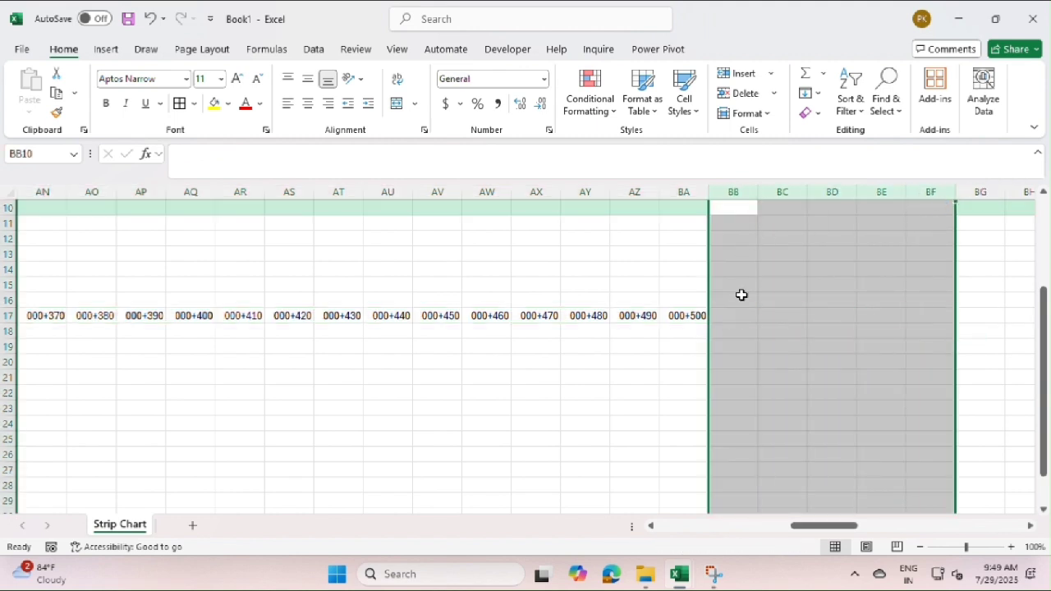
Apply all borders to the chart grid, covering A3 to BA17 and B17 to BA31
drag(697, 314, 1, 315)
drag(4, 315, 35, 247)
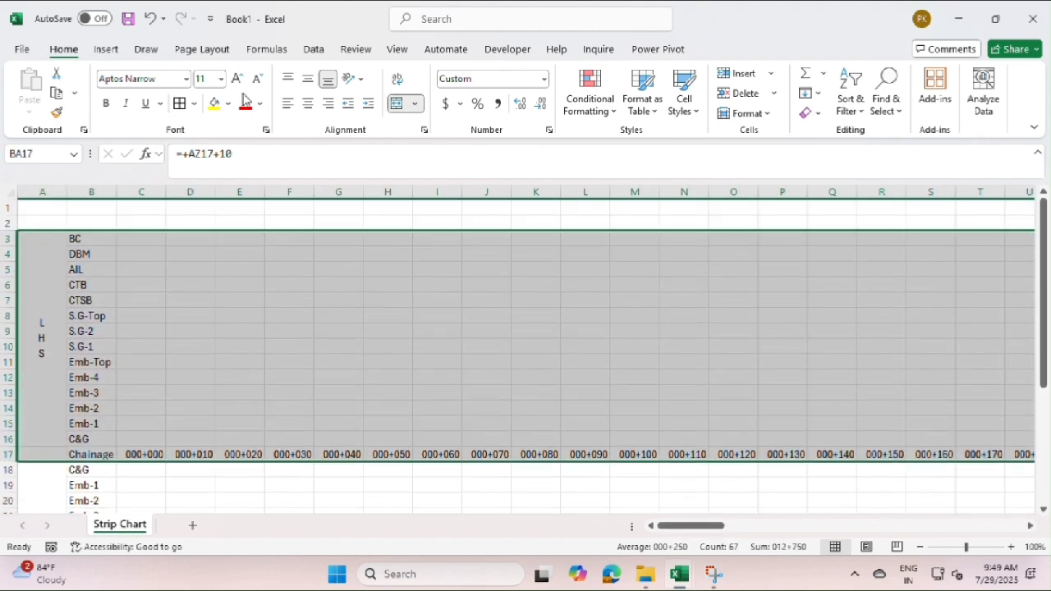
click(177, 105)
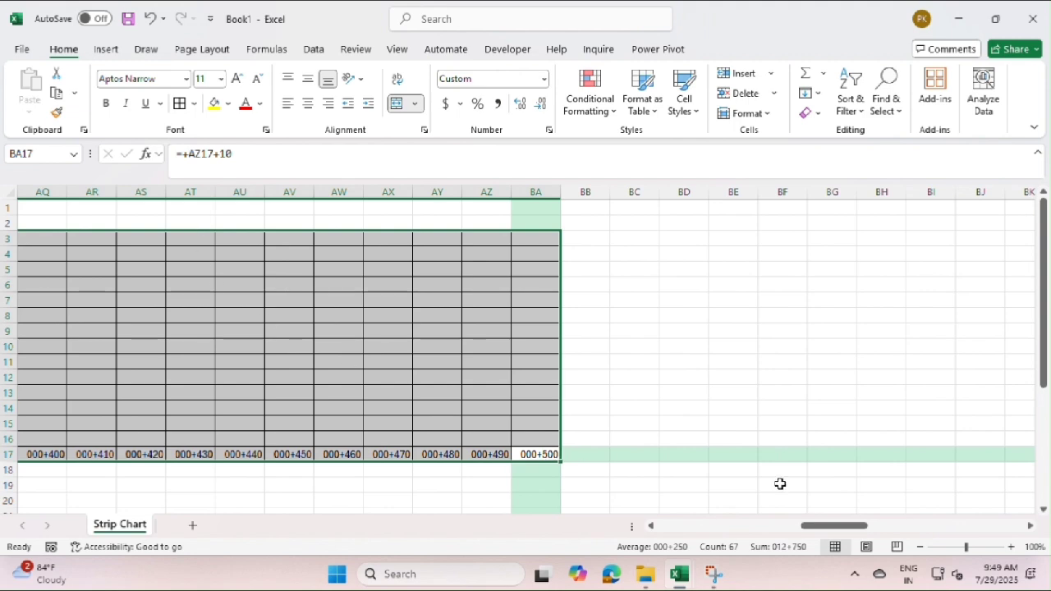
drag(546, 457, 107, 449)
click(179, 105)
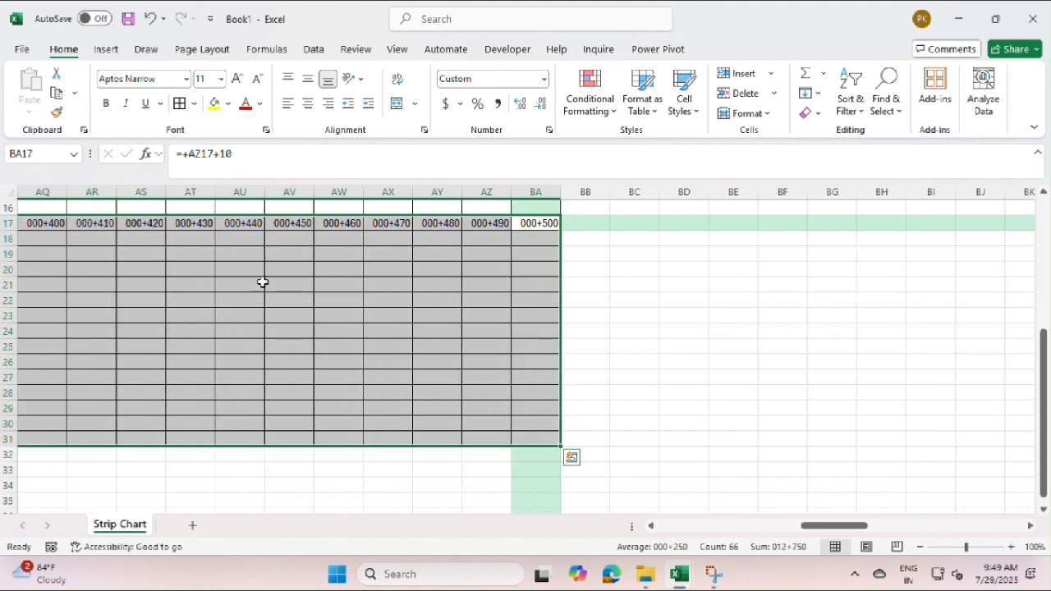
Try to freeze the panes with column B selected
drag(870, 526, 710, 528)
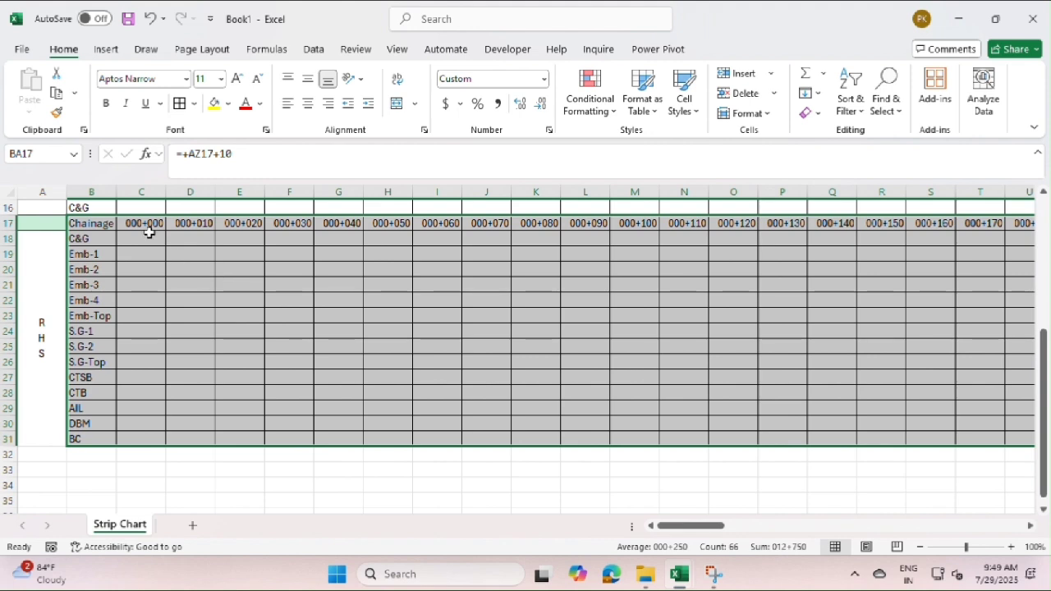
click(103, 189)
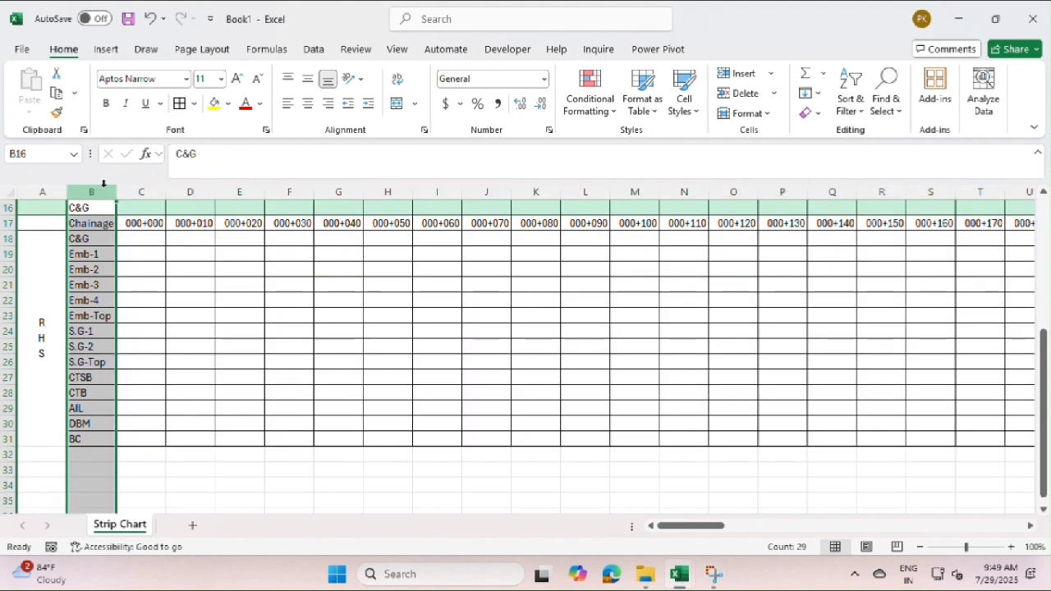
click(398, 50)
click(788, 114)
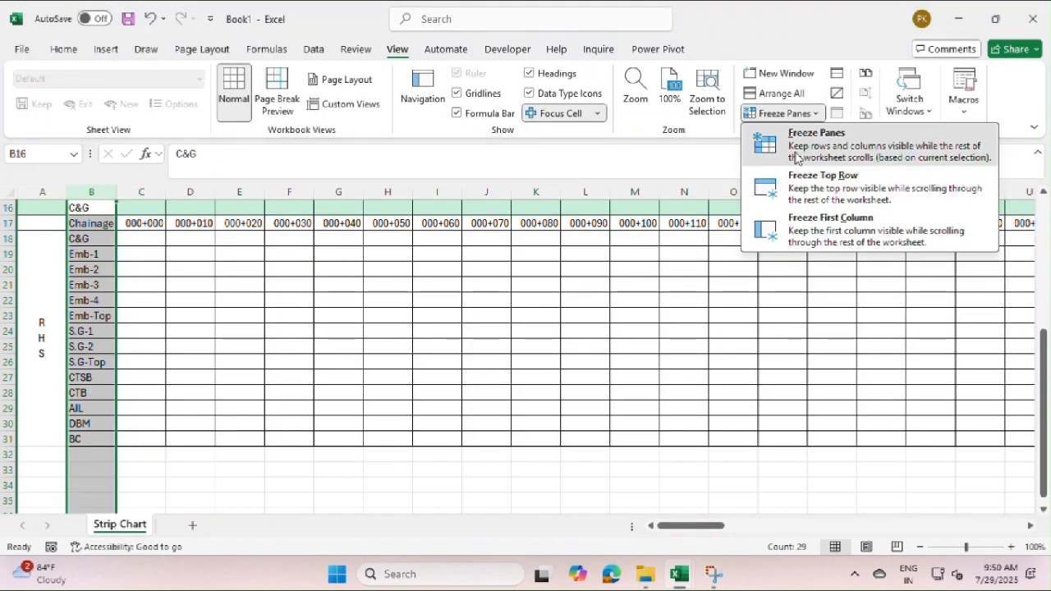
click(795, 155)
Move back and forth across the chart columns to check how the frozen pane behaves
key(Right)
key(Right)
key(Right)
key(Right)
key(Right)
key(Right)
key(Right)
key(Right)
key(Right)
key(Right)
key(Right)
key(Right)
key(Right)
key(Right)
key(Right)
key(Right)
key(Right)
key(Right)
key(Right)
key(Right)
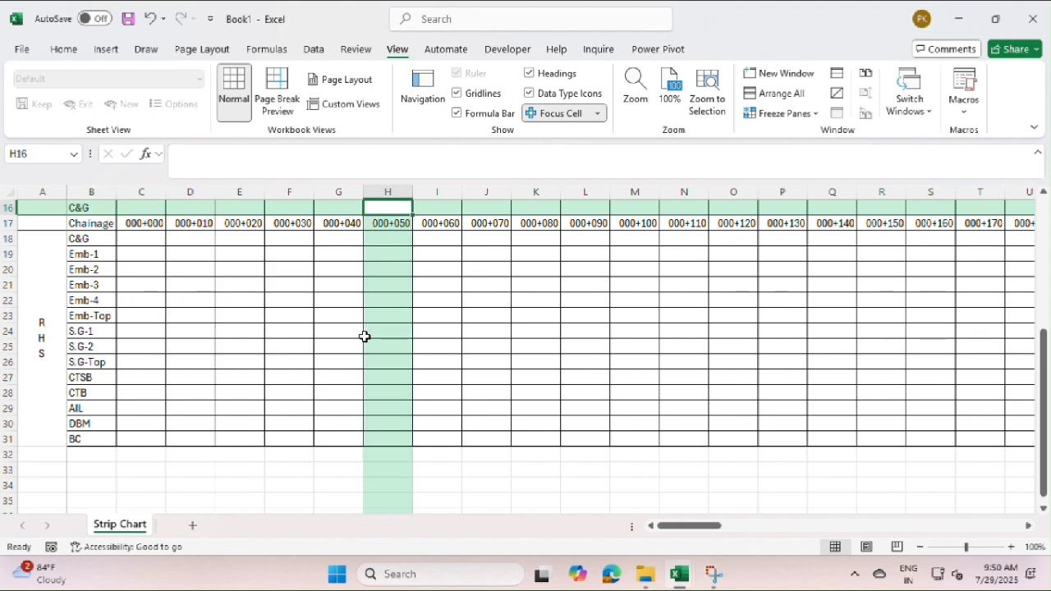
key(Left)
key(Left)
key(Left)
key(Left)
key(Left)
key(Left)
key(Left)
key(Left)
key(Left)
key(Left)
key(Left)
key(Left)
key(Left)
key(Left)
key(Left)
key(Left)
key(Left)
key(Left)
key(Left)
key(Left)
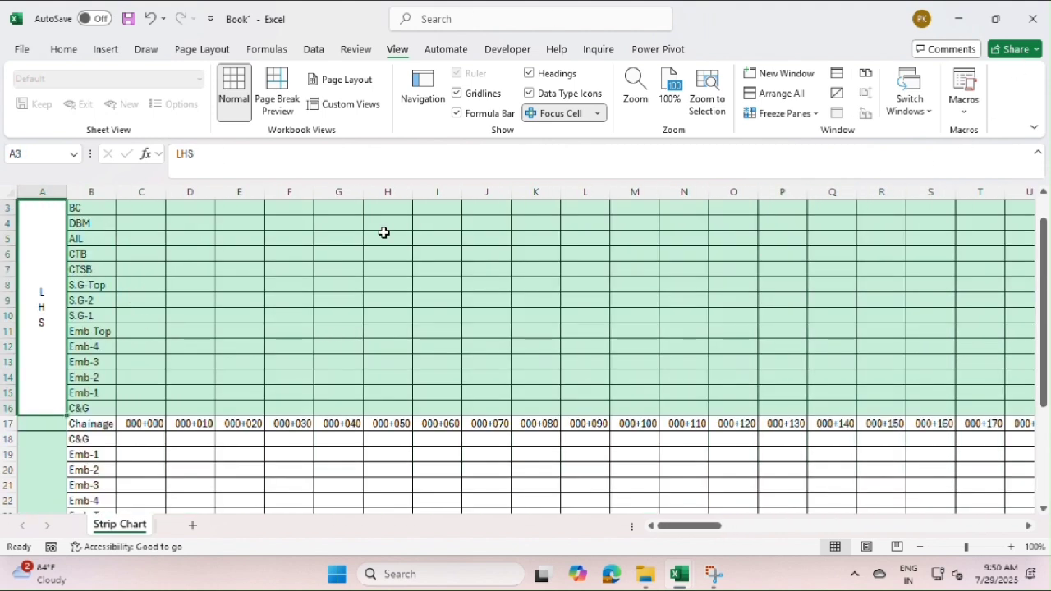
Unfreeze the panes and freeze them again at column C so columns A and B stay fixed
click(138, 195)
click(798, 115)
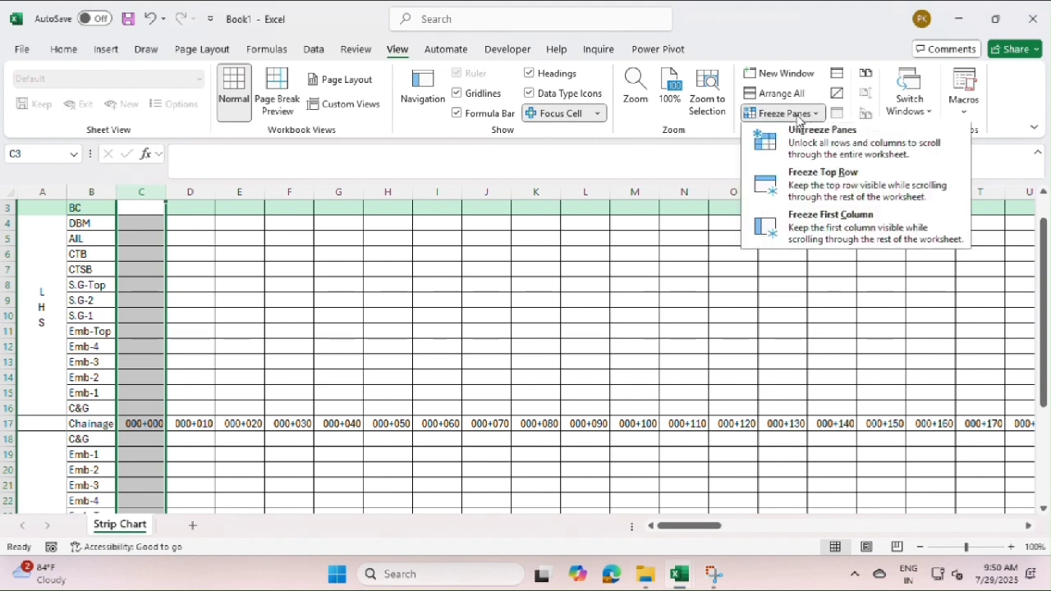
click(808, 138)
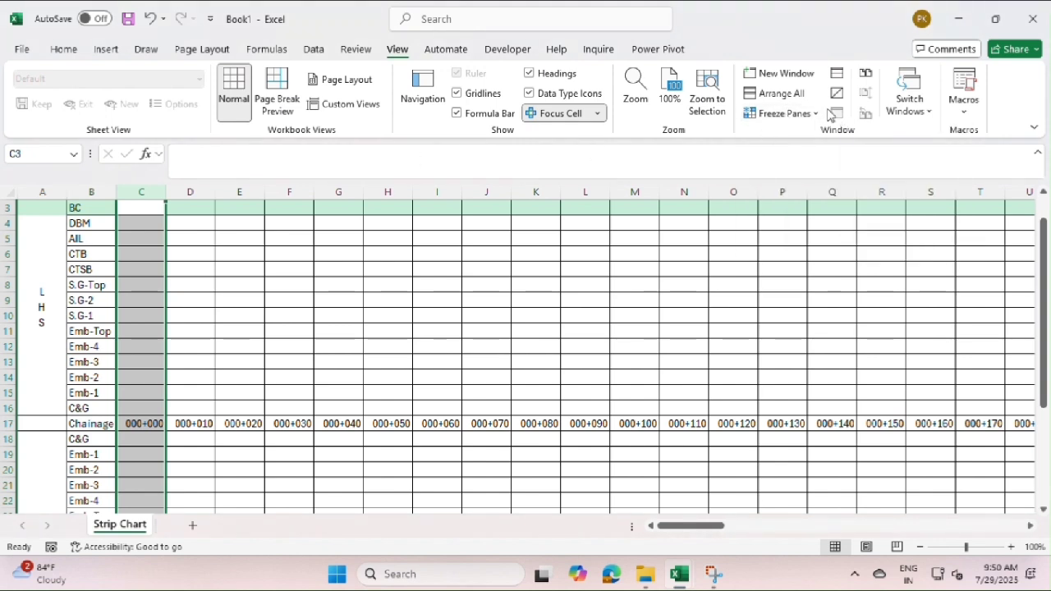
click(800, 114)
click(775, 152)
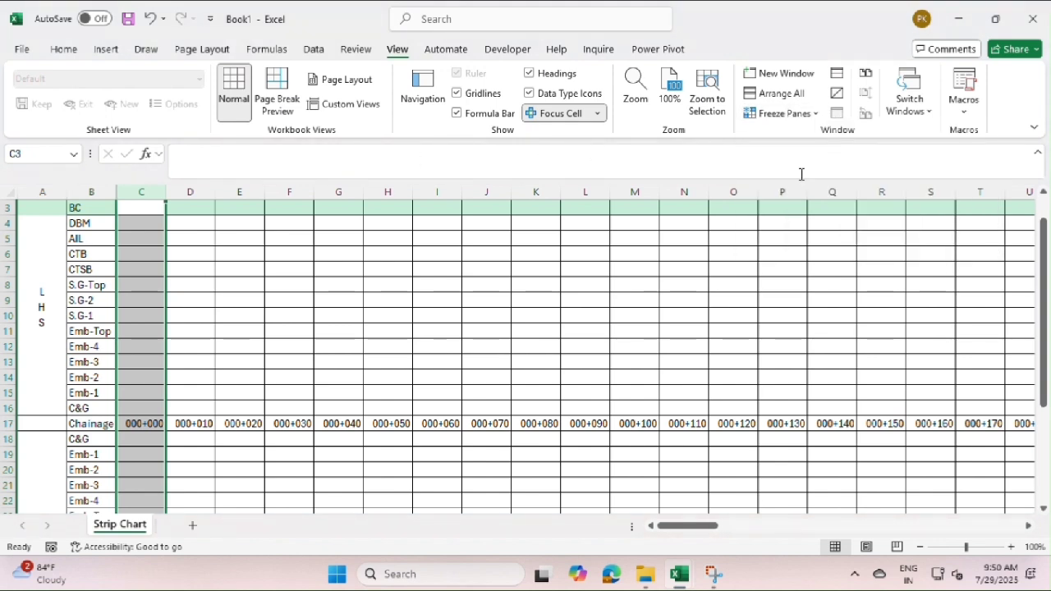
Move through the chart along row 16 and the Chainage row to check that the layer label columns stay in view
key(ctrl+Down)
key(Right)
key(Right)
key(Right)
key(Right)
key(Right)
key(Right)
key(Right)
key(Right)
key(Right)
key(Right)
key(Right)
key(Right)
key(Right)
key(Right)
key(Right)
key(Right)
key(Right)
key(Right)
key(Right)
key(Right)
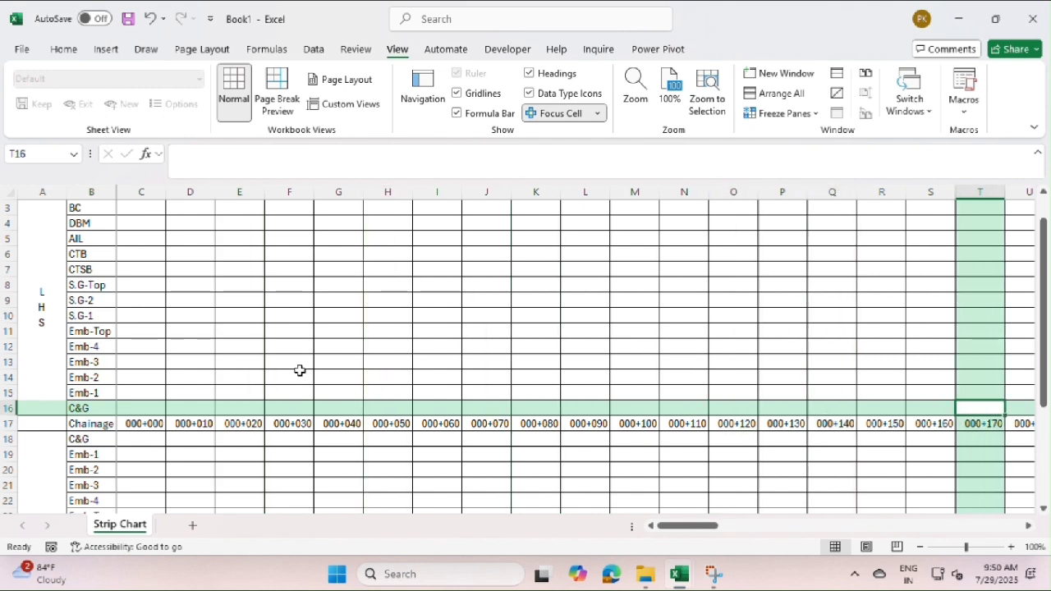
key(Left)
key(Left)
key(Left)
key(Left)
key(Left)
key(Left)
key(Left)
key(Left)
key(Left)
key(Left)
key(Left)
key(Left)
key(Left)
key(Left)
key(Left)
key(Left)
key(Left)
key(Left)
key(Left)
key(Left)
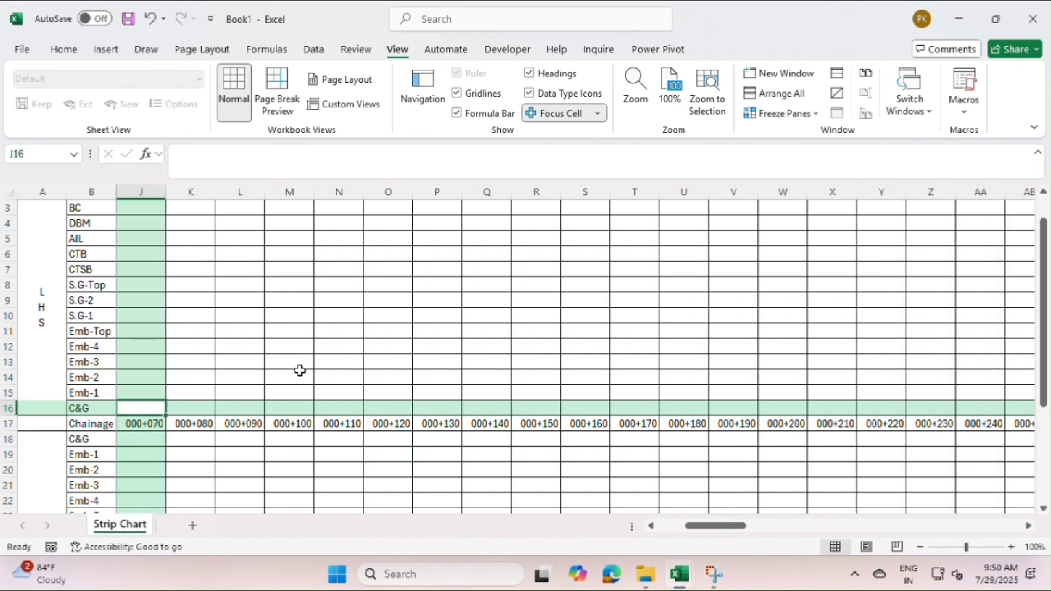
key(ctrl+shift+Right)
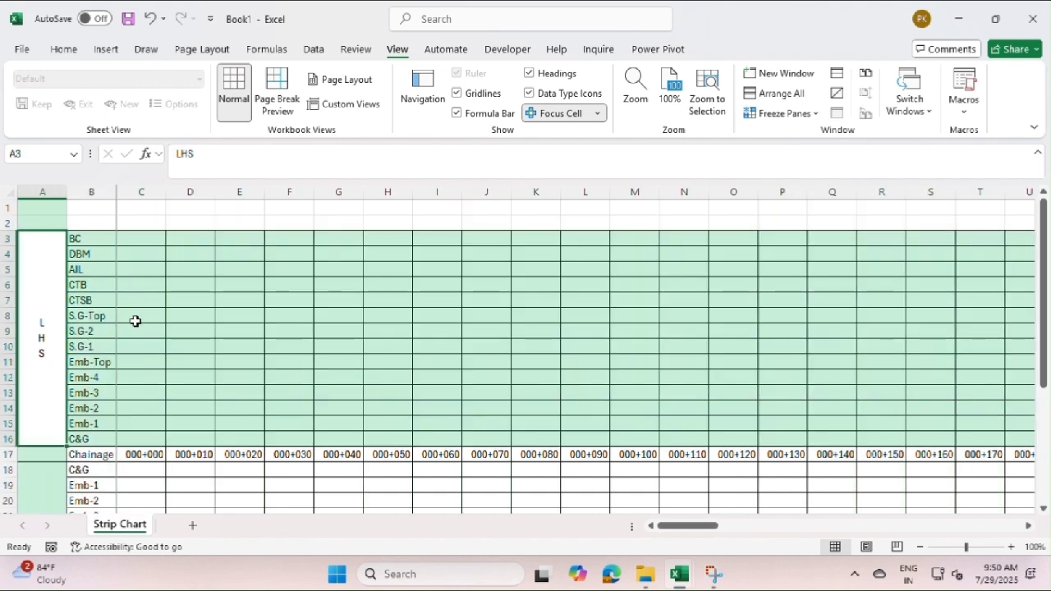
scroll(134, 322, up, 1)
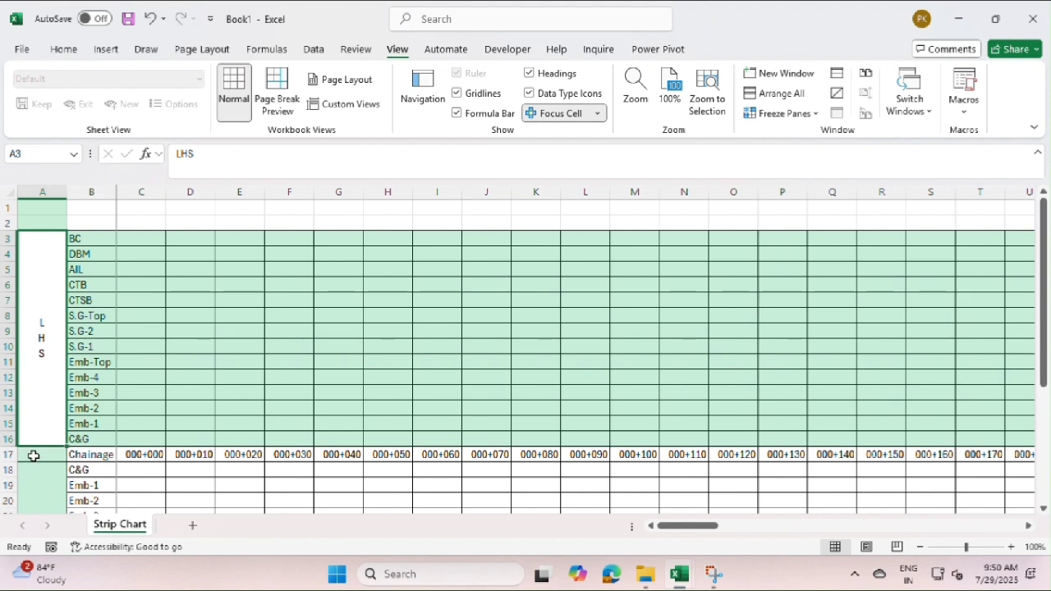
drag(127, 455, 980, 454)
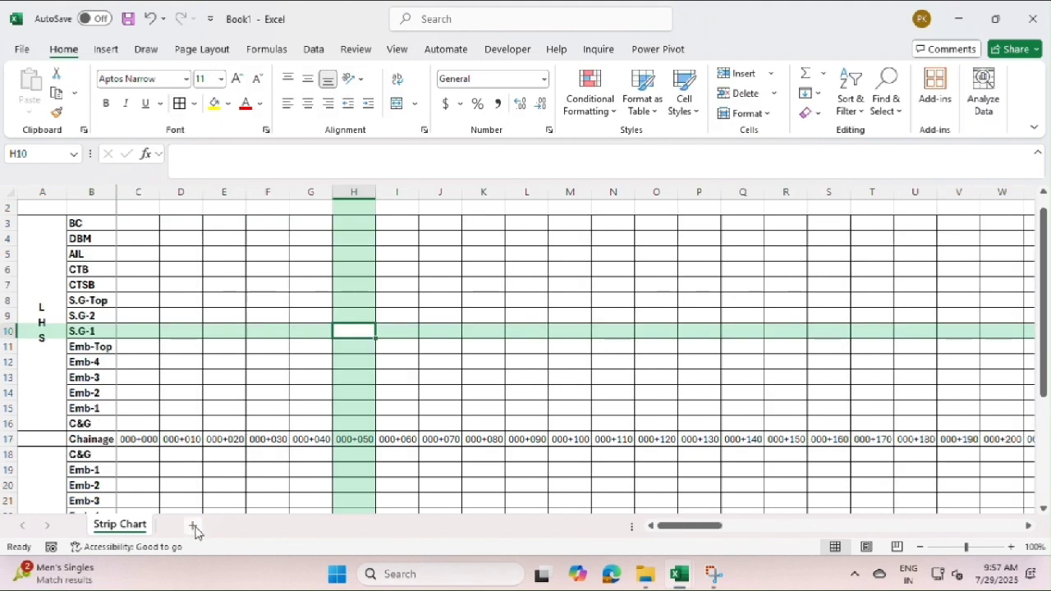
Add a new worksheet before the Strip Chart sheet and rename it DATA
click(193, 527)
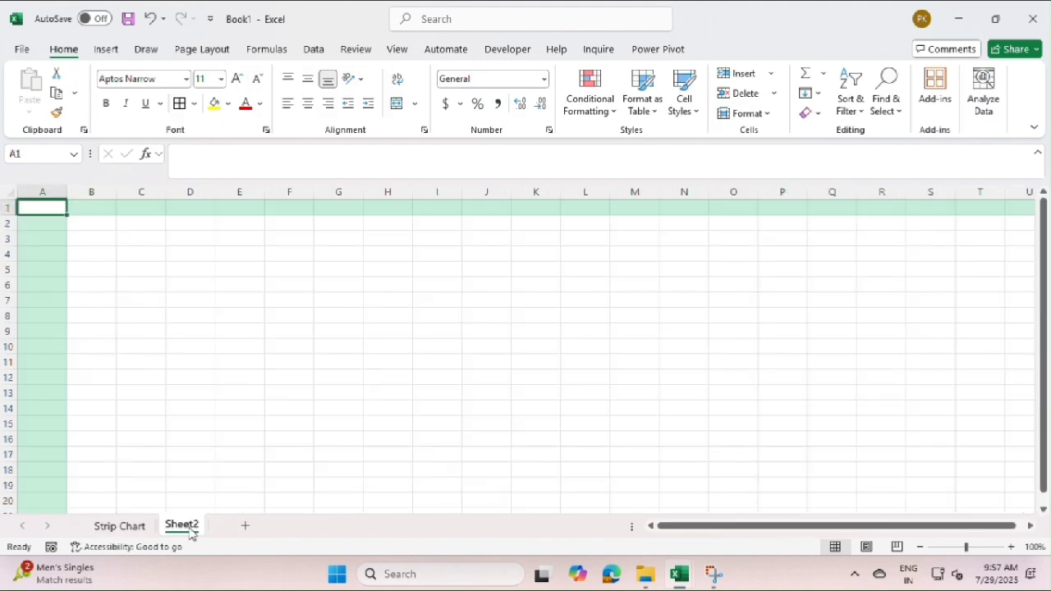
drag(191, 532, 152, 538)
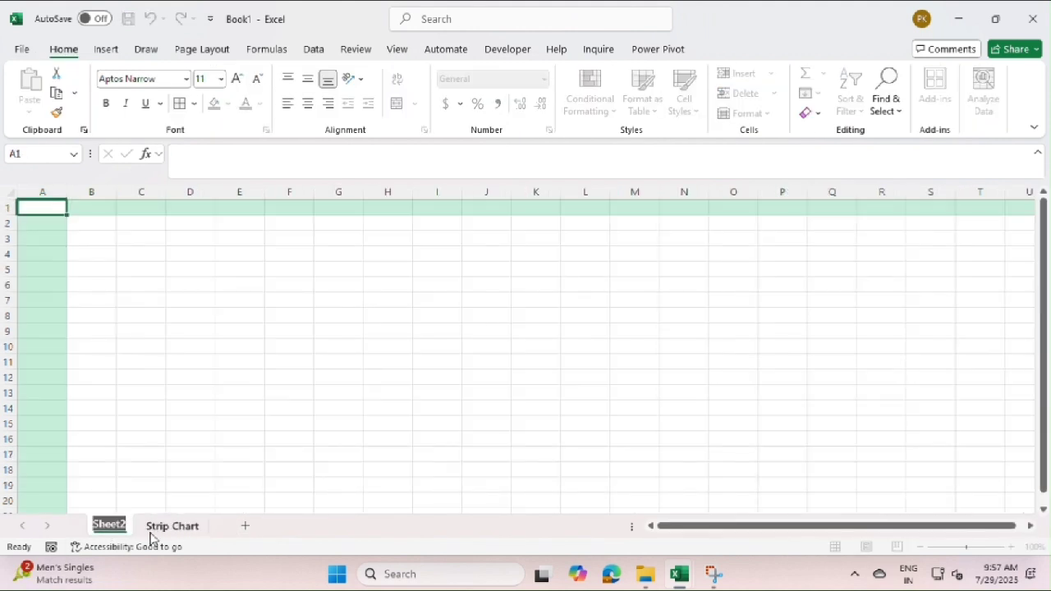
text(DATA)
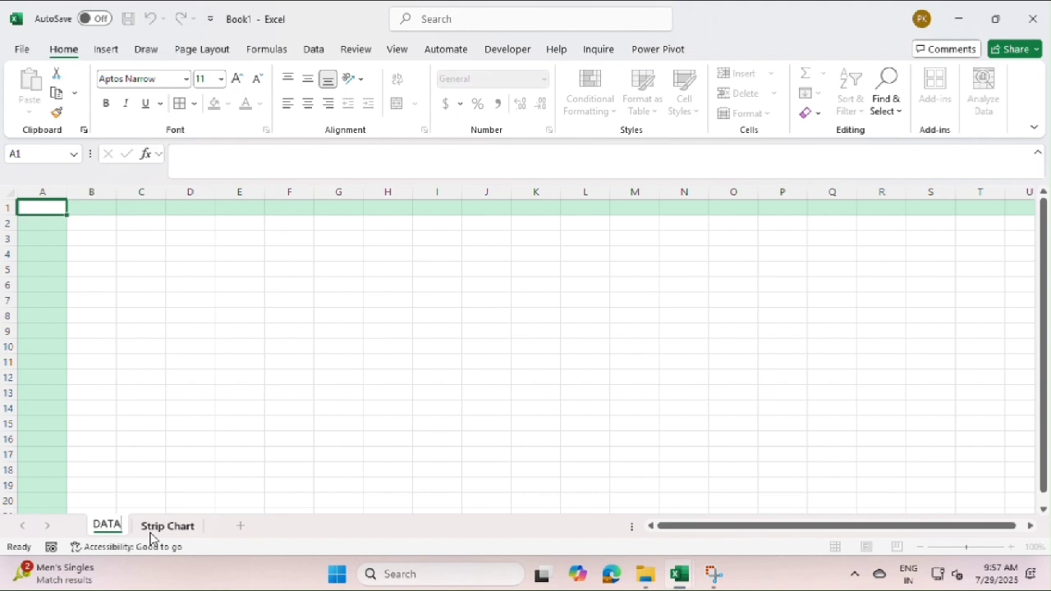
click(392, 406)
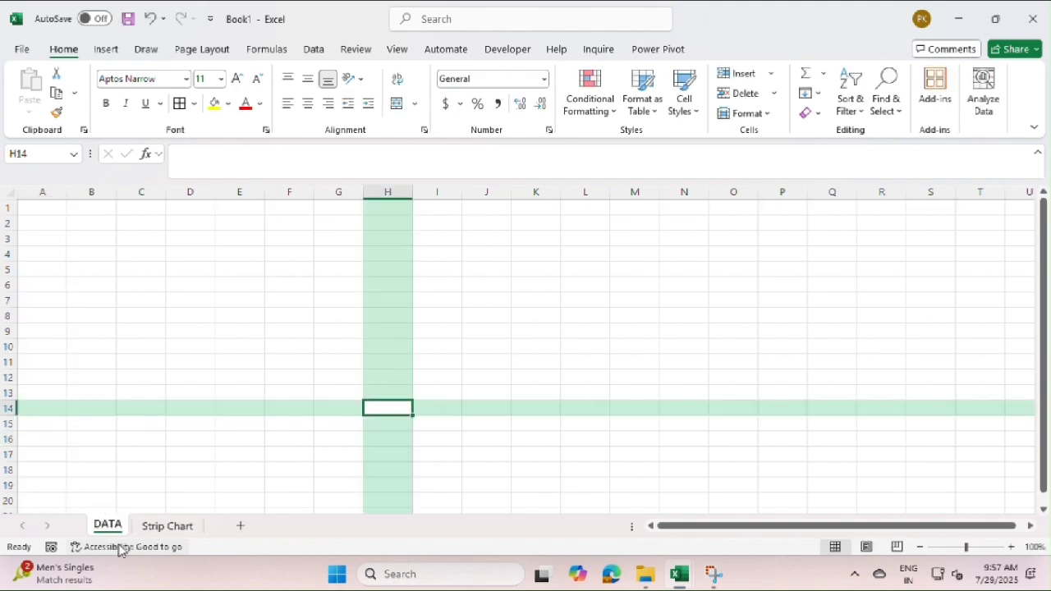
Enter the headers S.n, Description, From and To in cells A5 to D5 of the DATA sheet
click(39, 270)
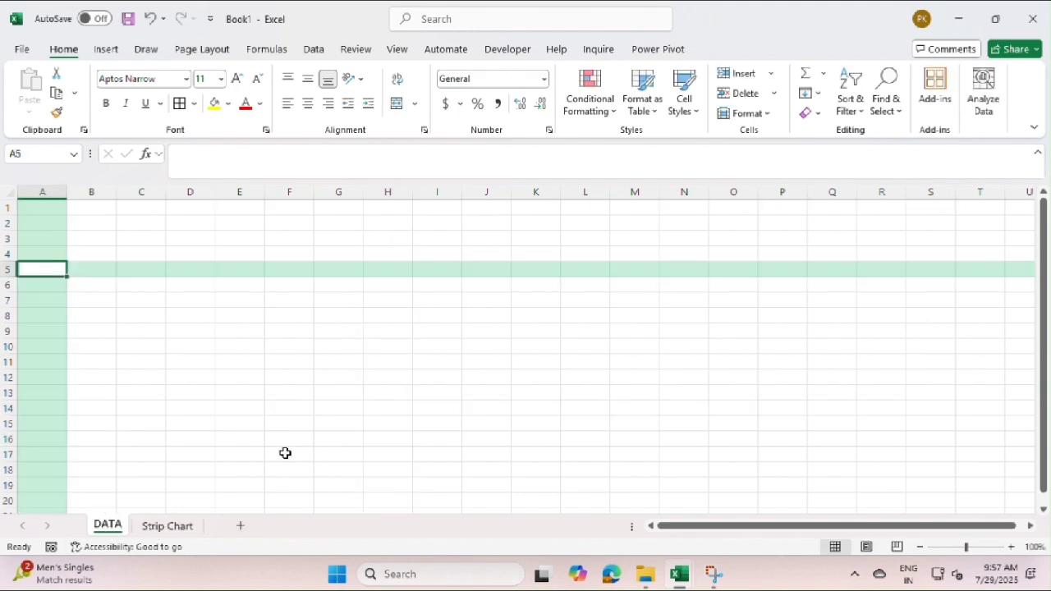
text(S.n)
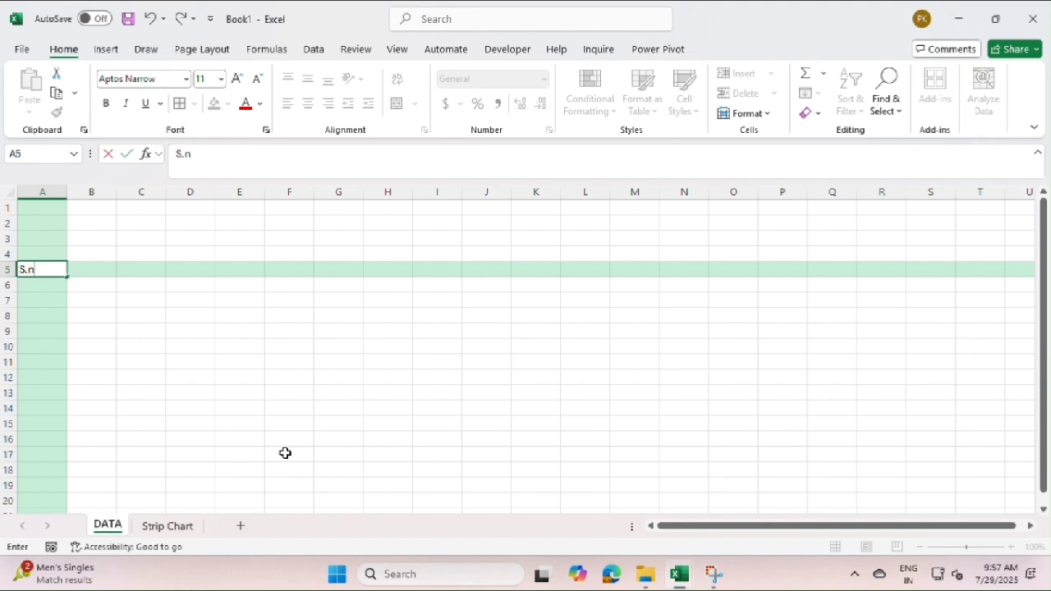
key(Tab)
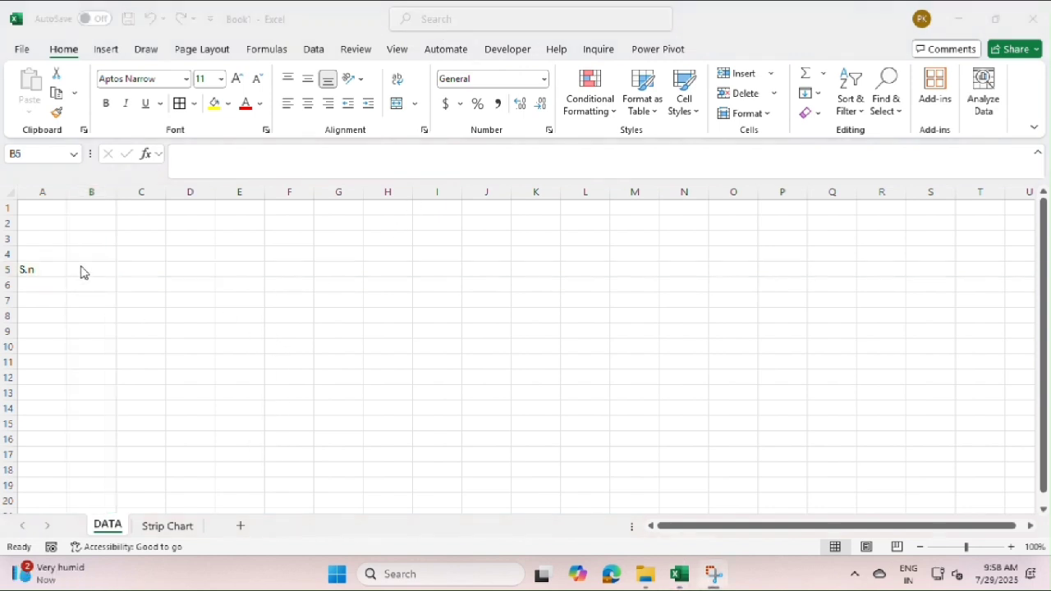
click(81, 272)
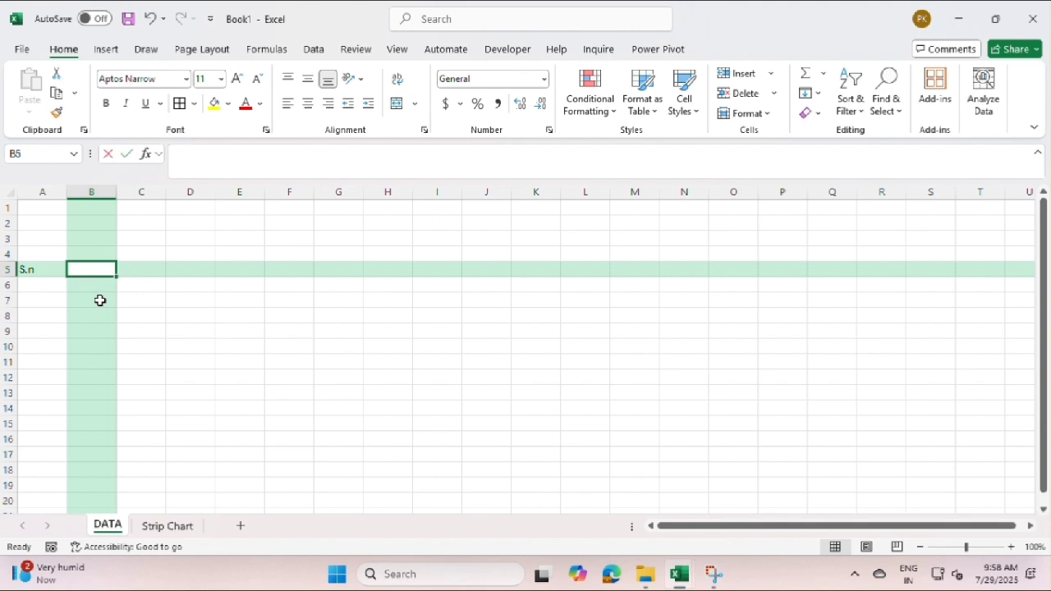
text(Descr)
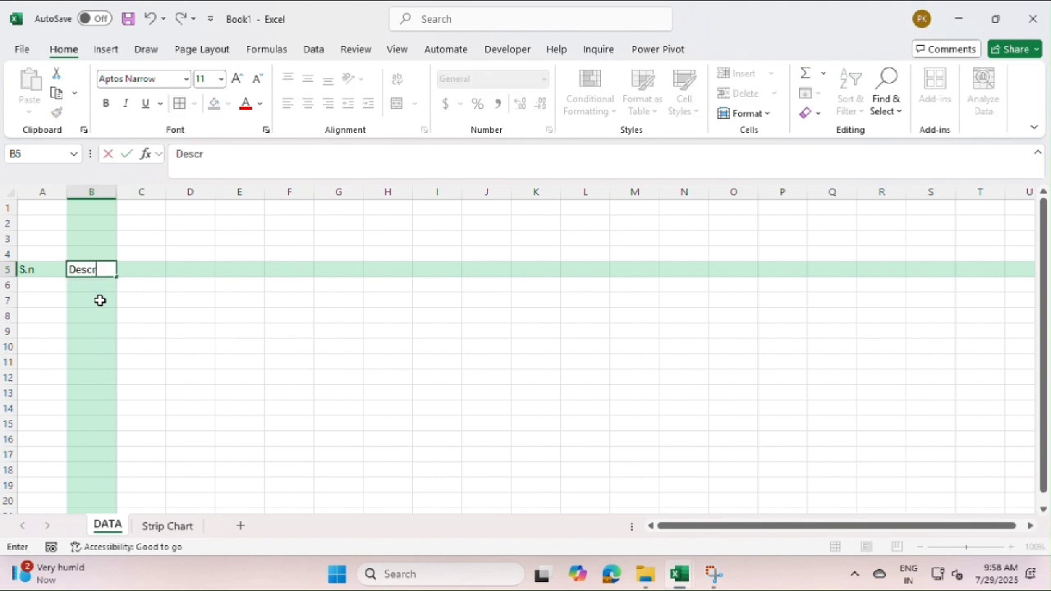
text(iption)
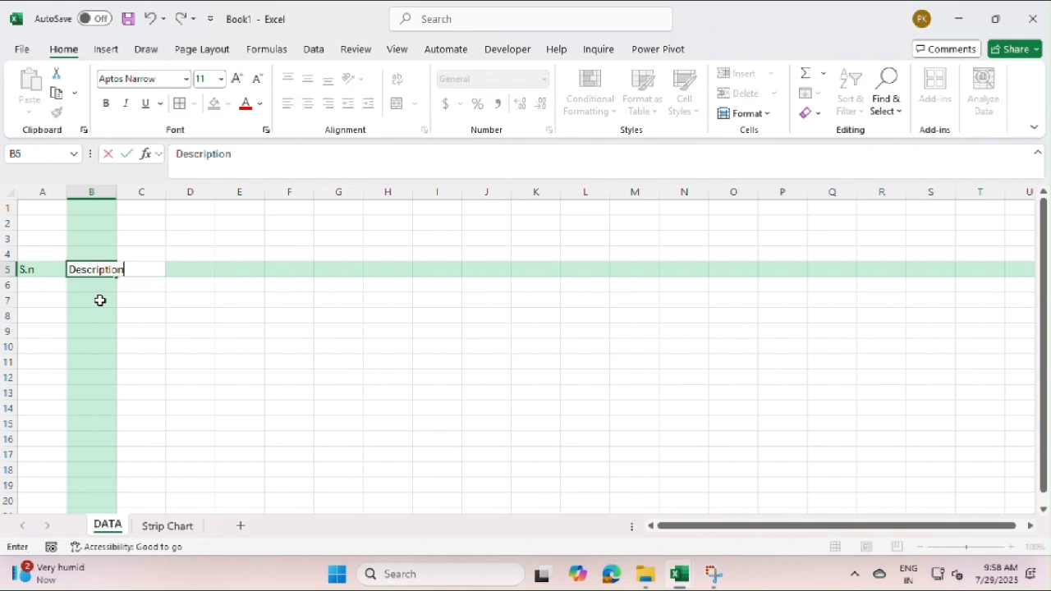
key(Tab)
text(F)
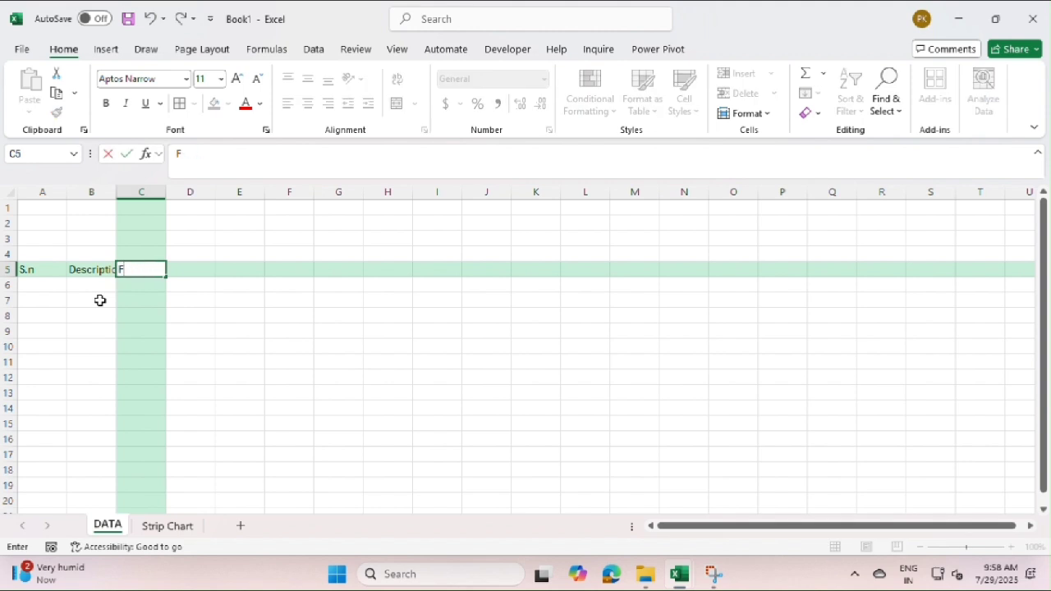
text(rom)
key(Tab)
text(T)
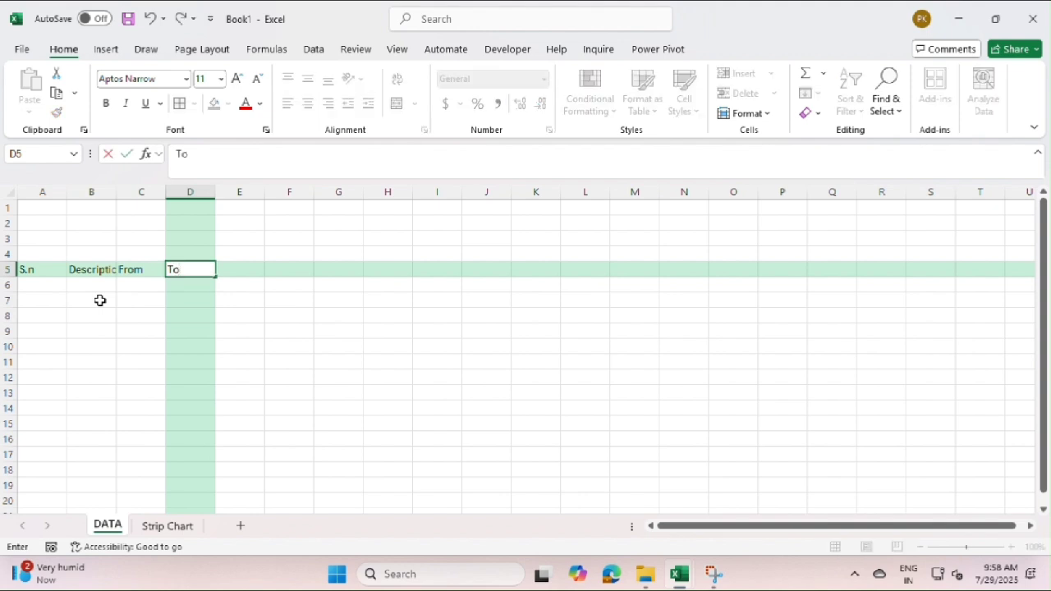
key(Tab)
Fit columns B to D to their headers and widen the From and To columns equally
drag(91, 191, 186, 191)
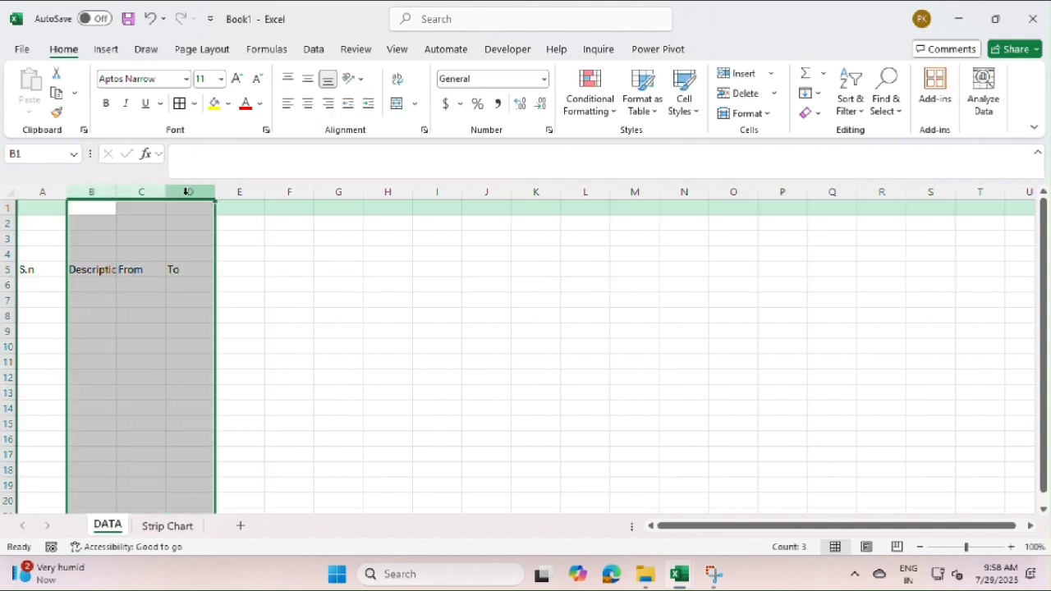
double_click(215, 191)
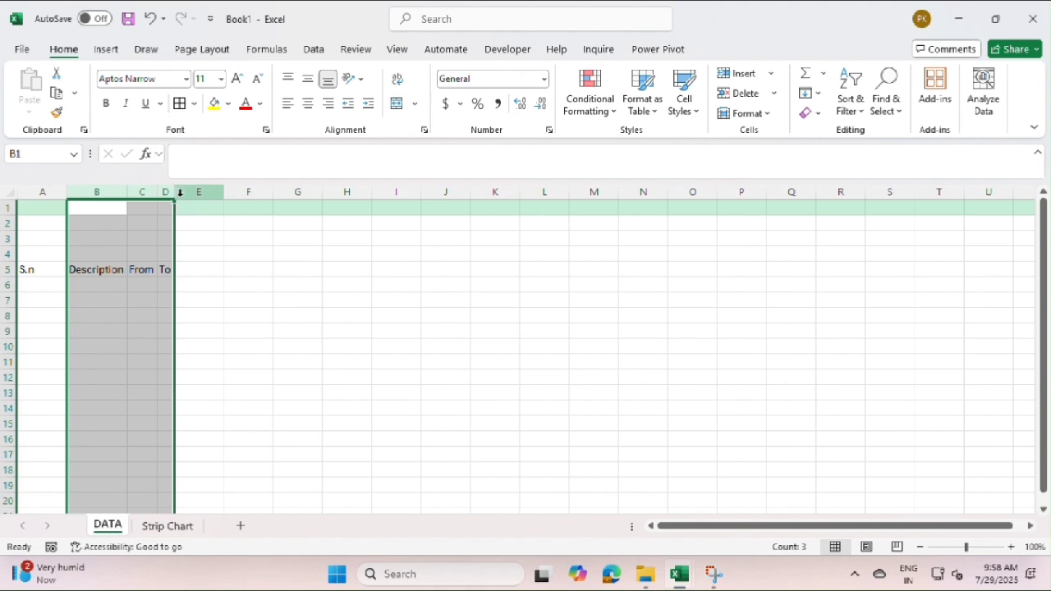
drag(141, 191, 205, 210)
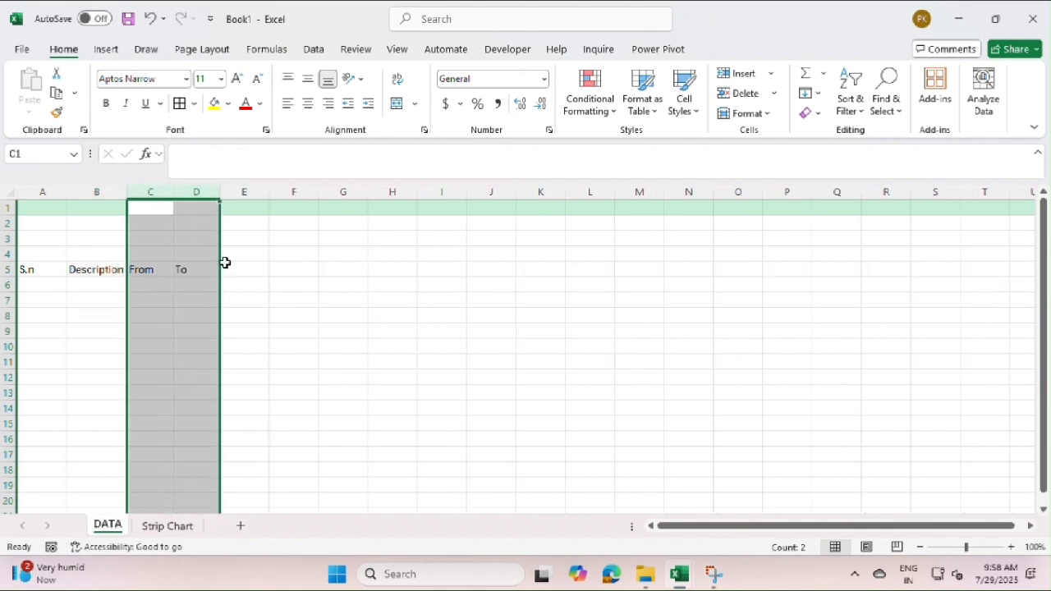
click(238, 269)
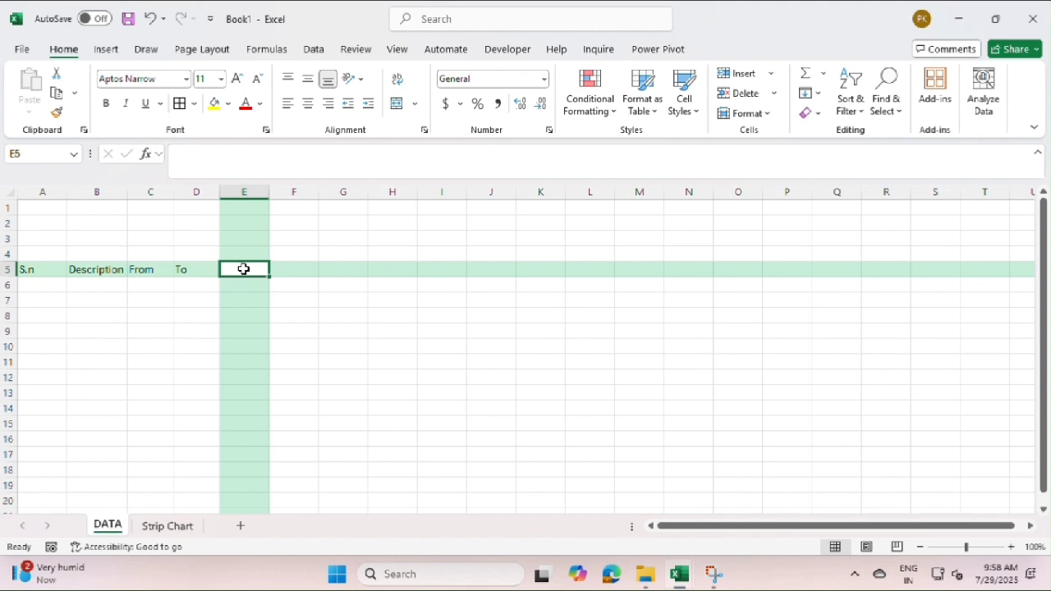
Merge and center C4:D4 above From and To and enter the heading Chainage
drag(150, 255, 194, 254)
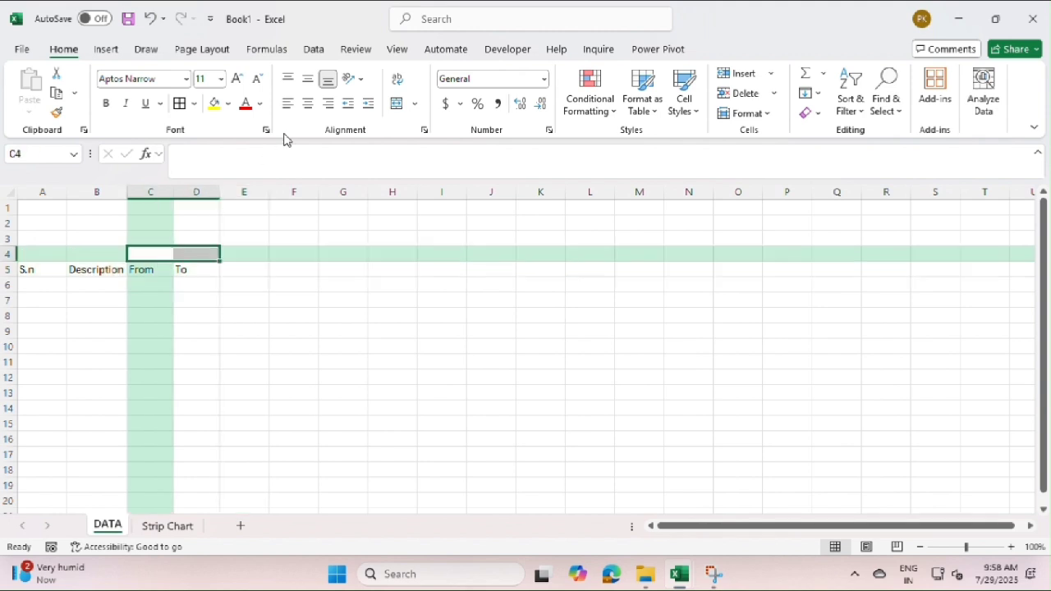
click(401, 106)
text(C)
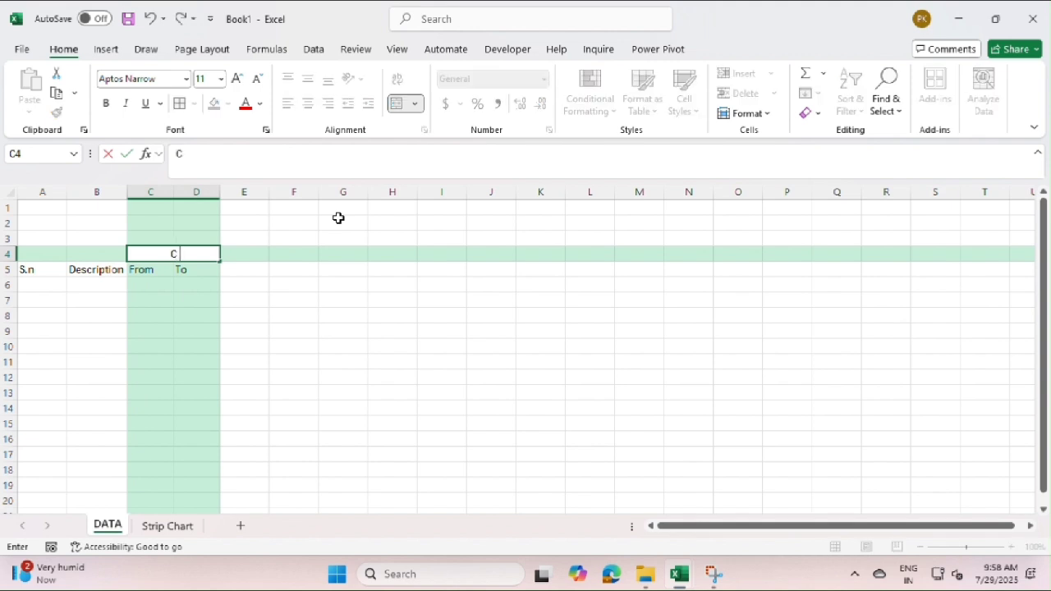
text(hainage)
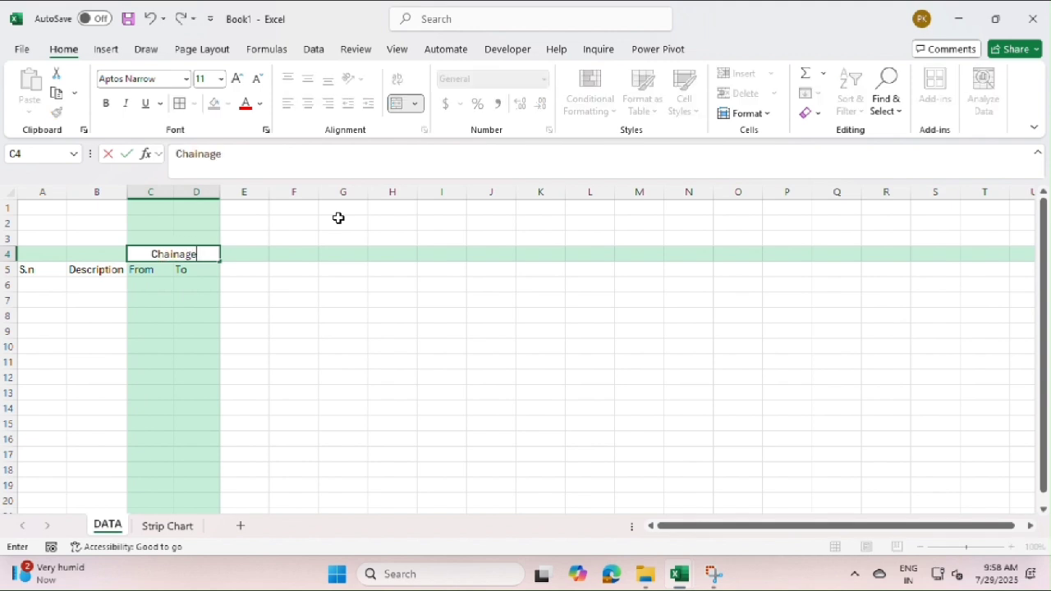
key(Tab)
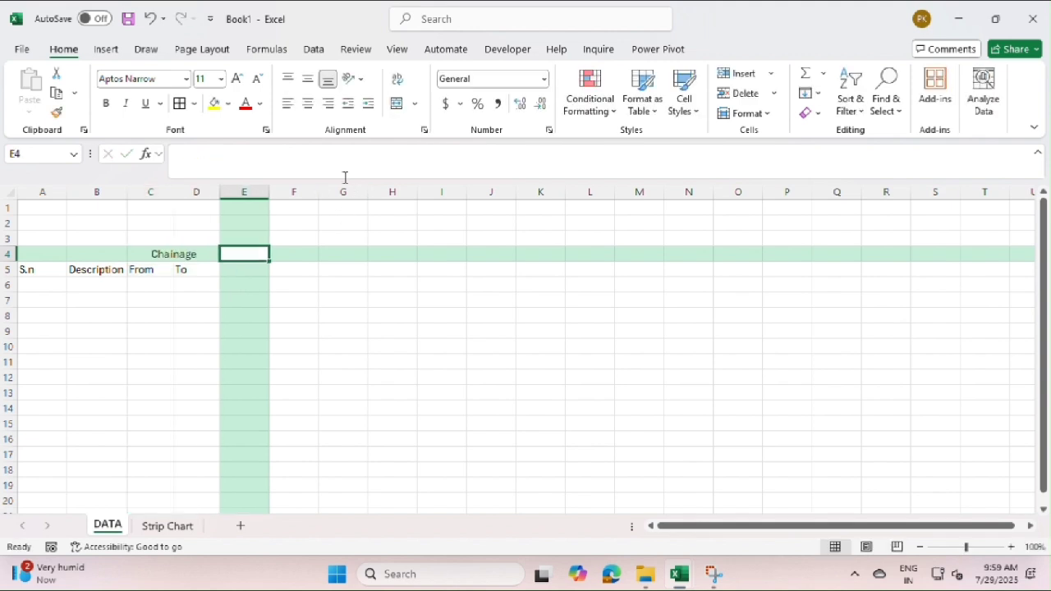
Add the headers Length in E5 and RFI No in F5
click(248, 257)
click(254, 270)
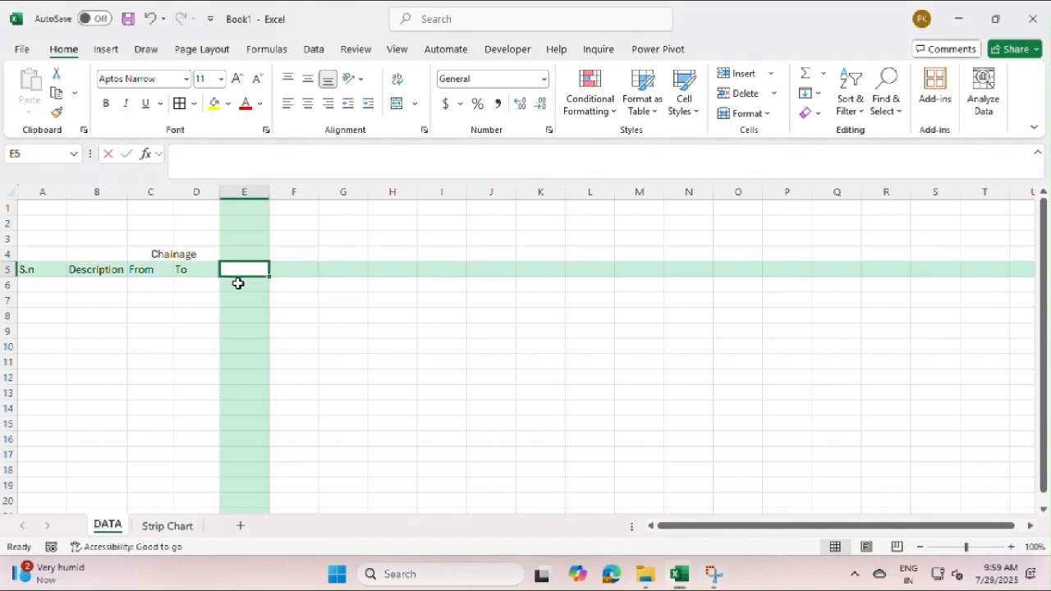
text(L)
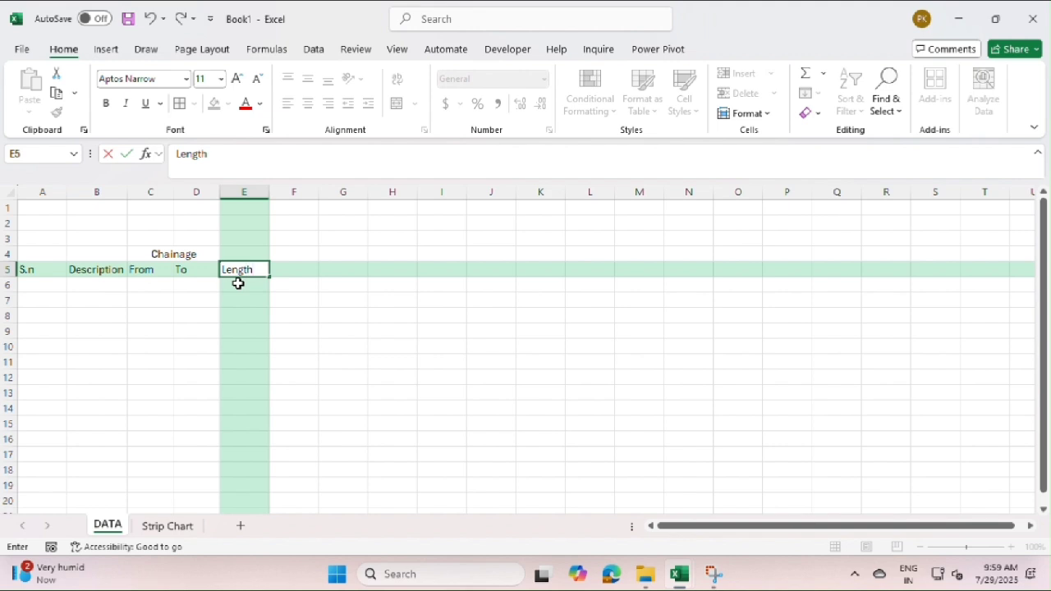
text(ength)
key(Tab)
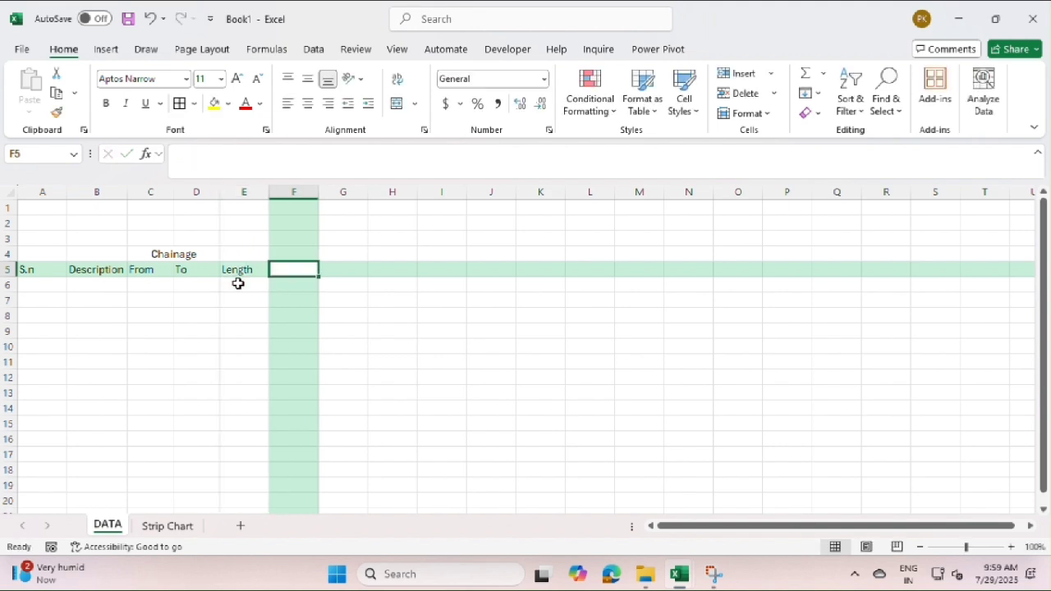
text(RFI No)
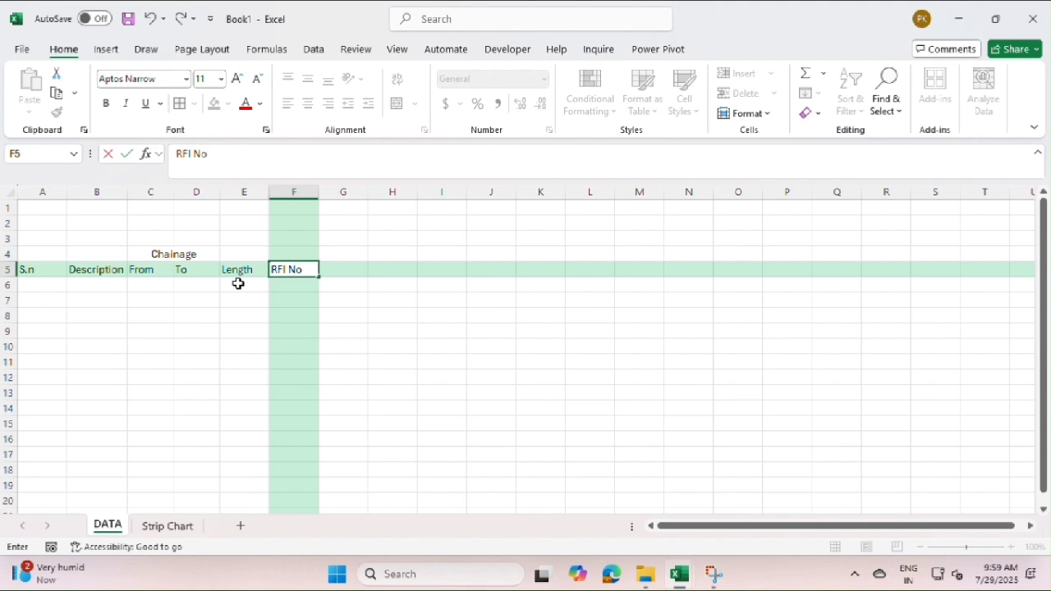
key(Tab)
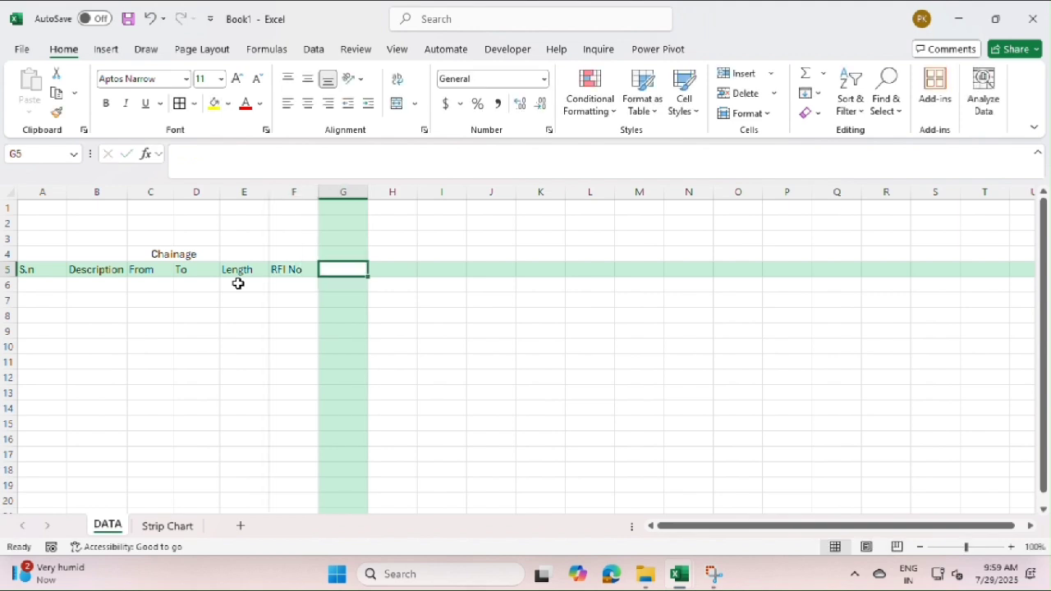
Complete the header row with IPC-No in G5, Date in H5 and Remark in I5
text(IPC-No)
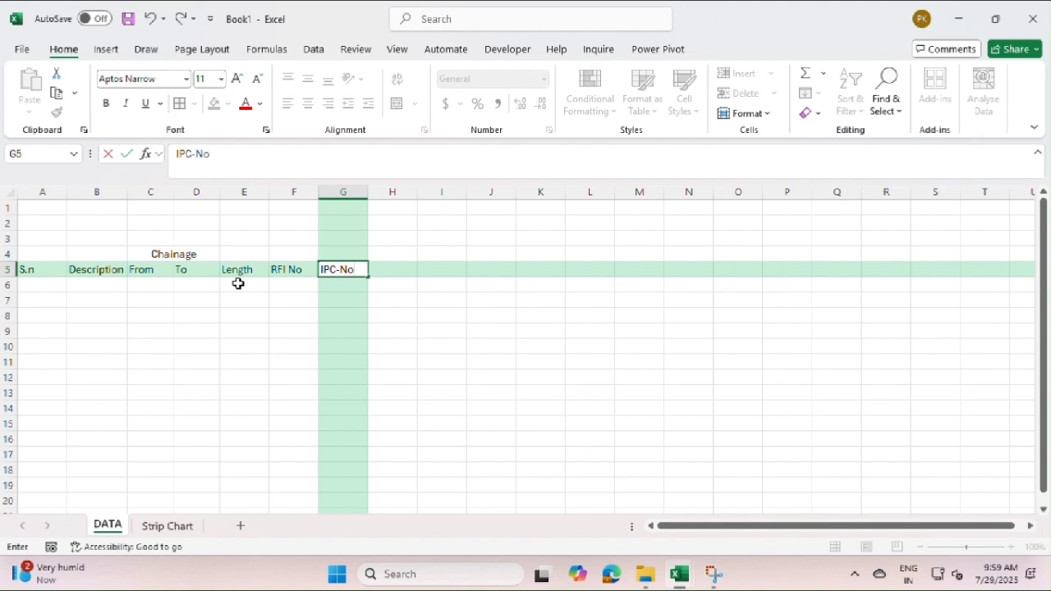
key(Tab)
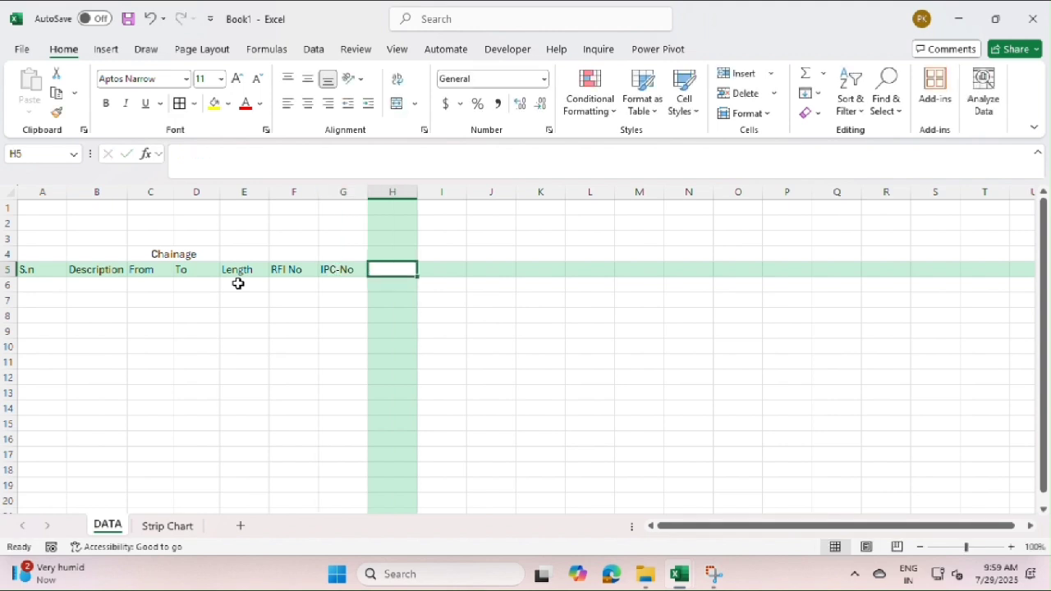
text(Date)
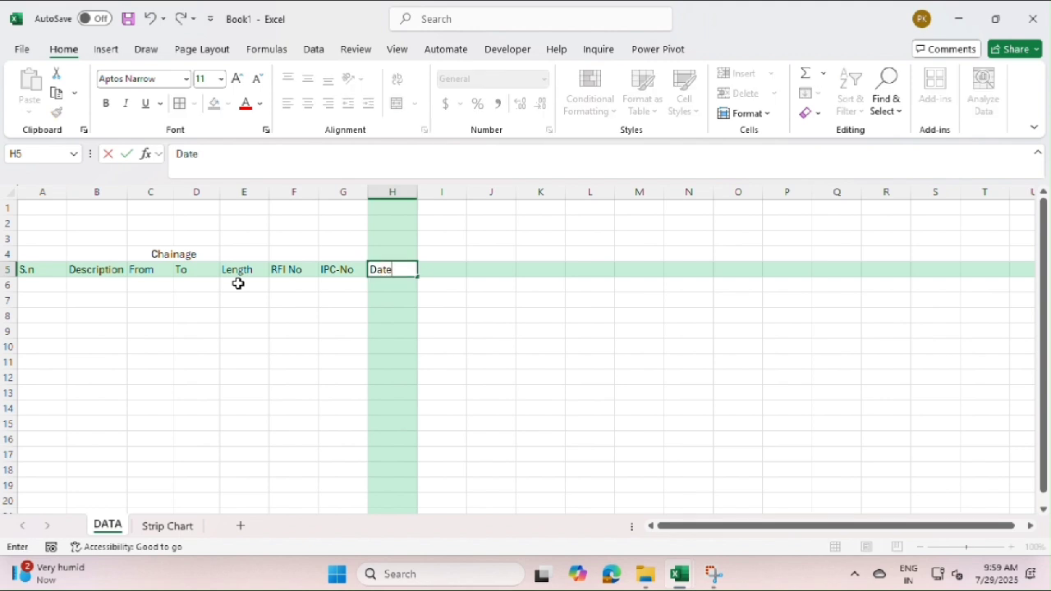
key(Tab)
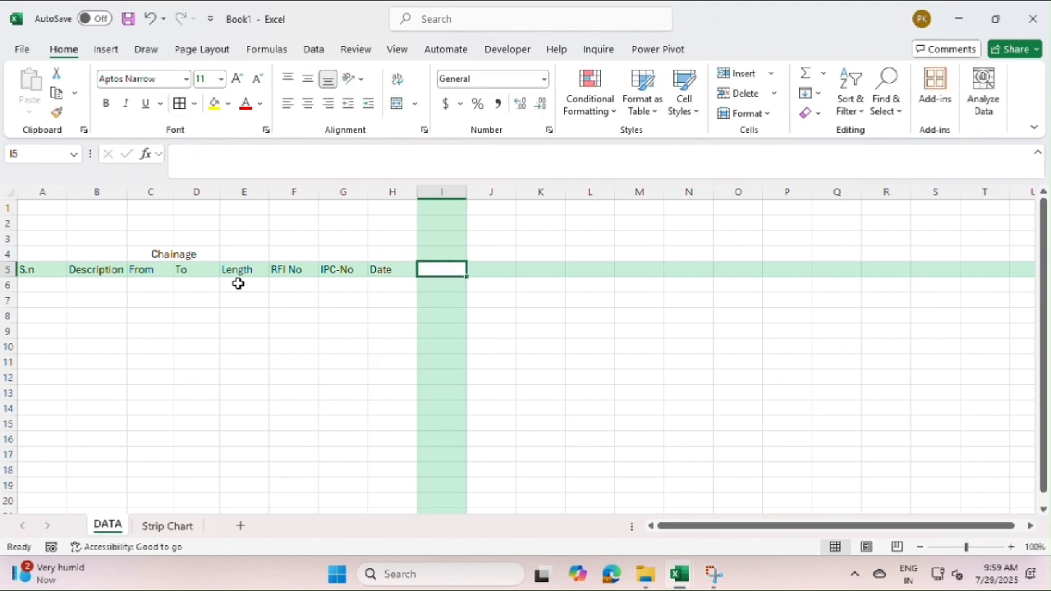
text(Re)
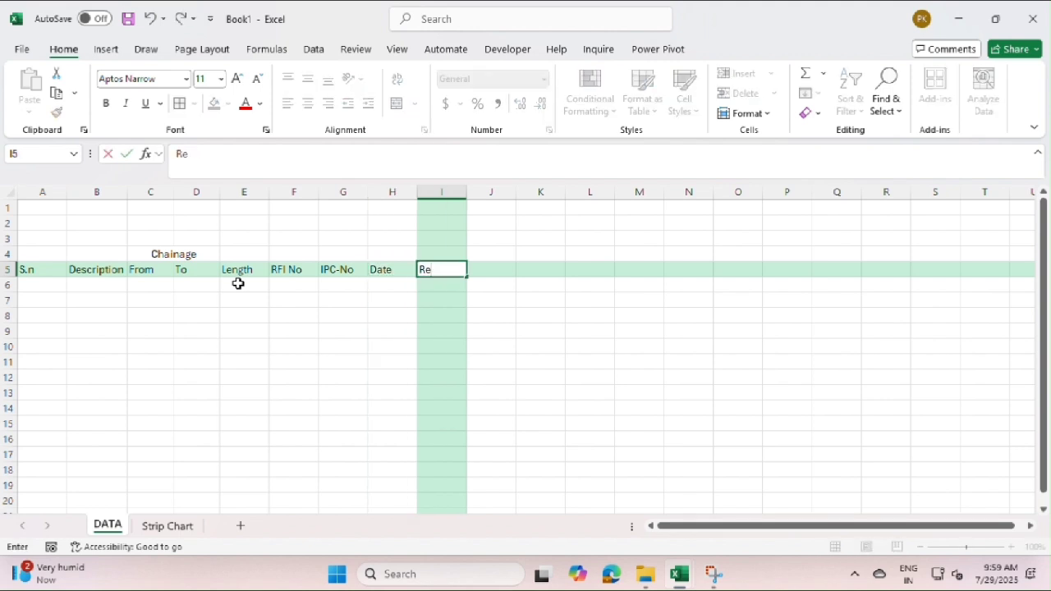
text(mark)
key(Return)
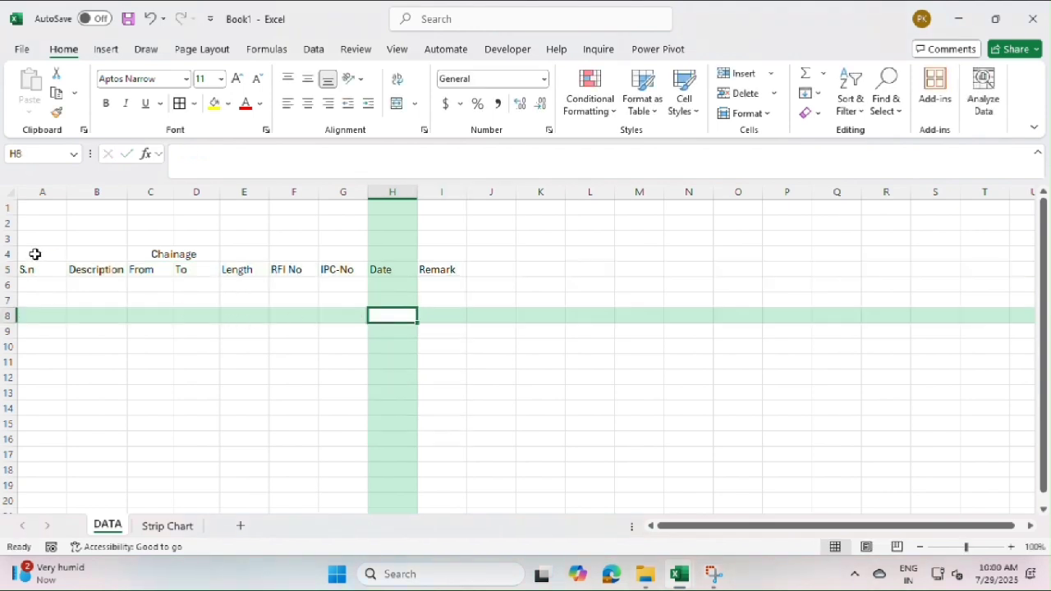
Apply all borders to the header range A4:I5
drag(35, 254, 435, 269)
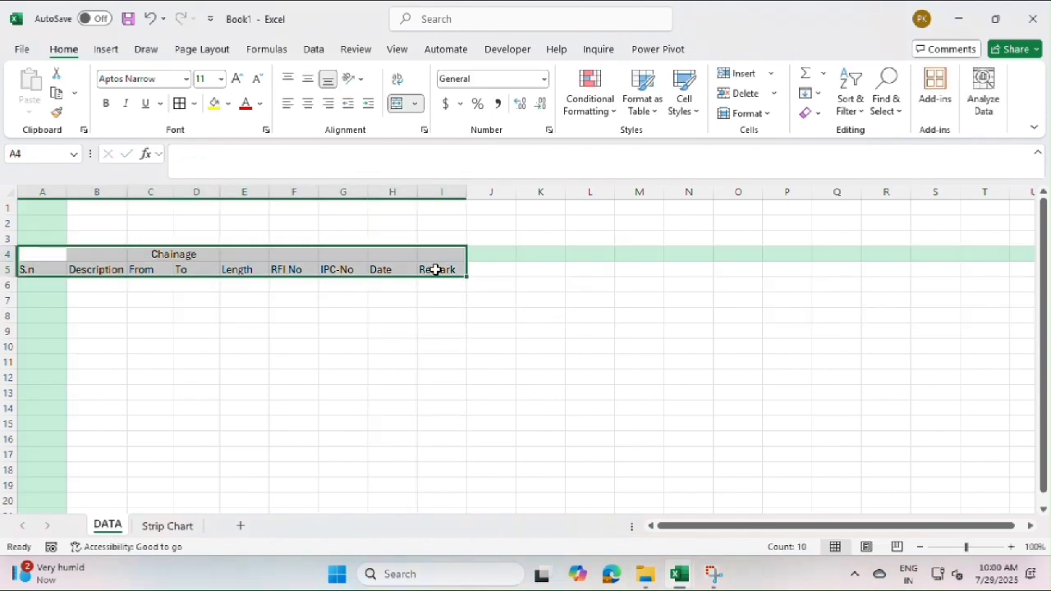
click(179, 103)
Merge and center A1:I3 above the headers and enter the title Project Name
click(45, 208)
drag(96, 217, 438, 235)
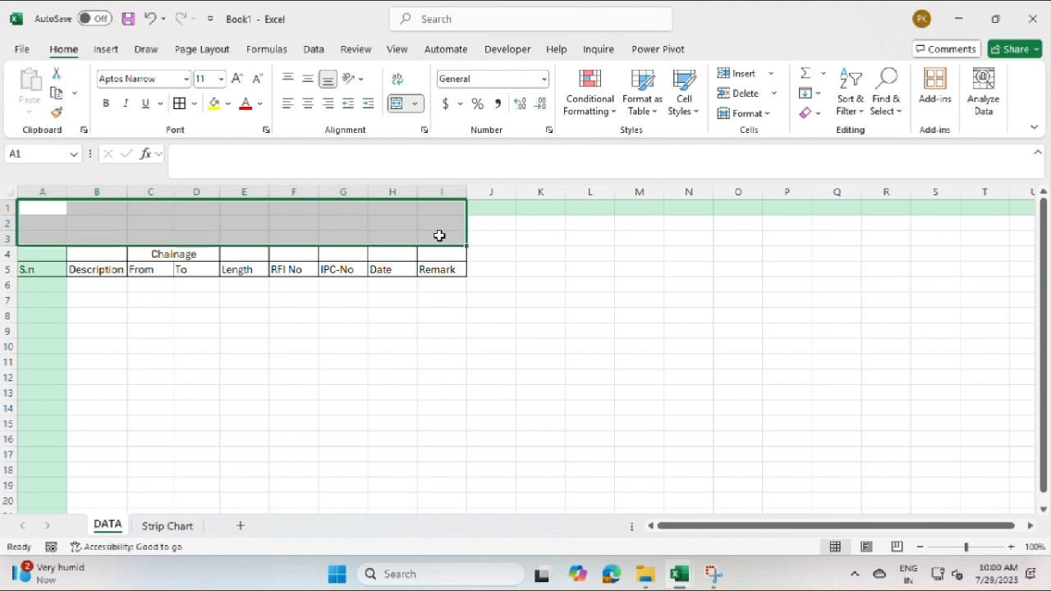
click(400, 103)
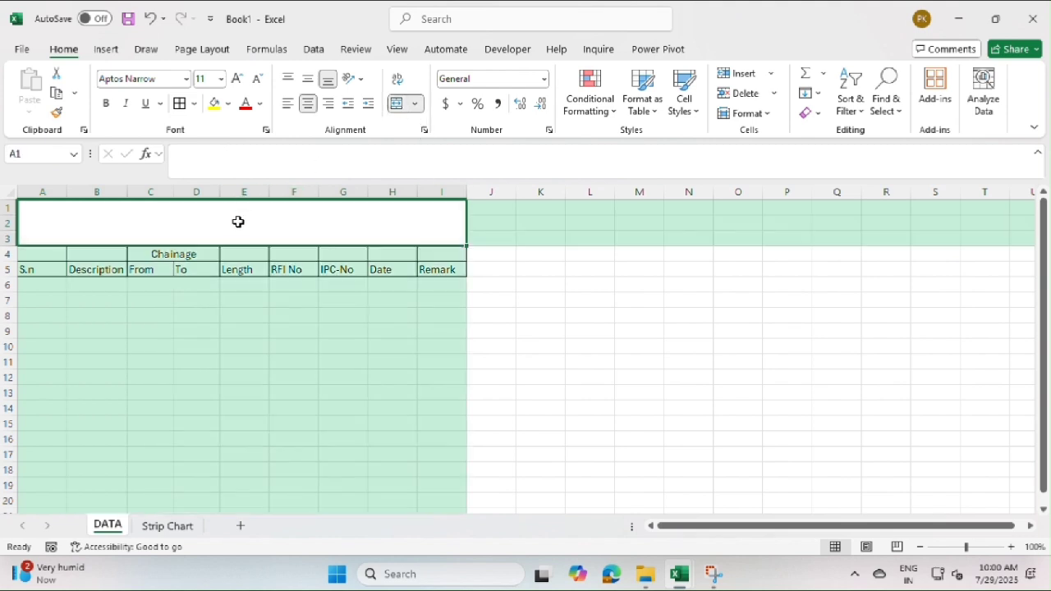
text(Project)
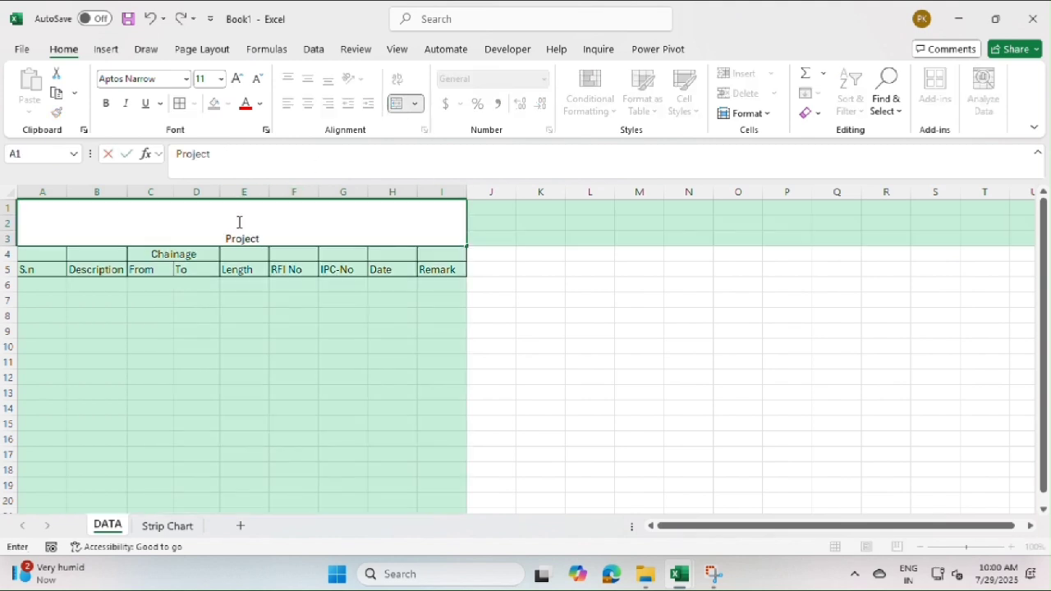
text( Name)
click(452, 347)
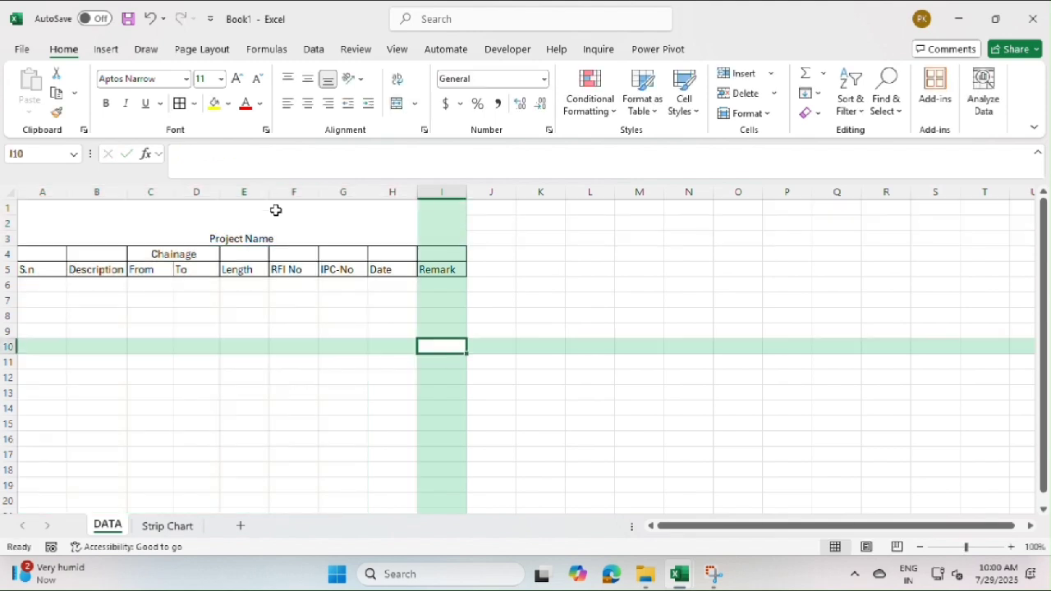
Align the Project Name title vertically to the middle of its merged cell
click(277, 209)
click(307, 78)
click(331, 290)
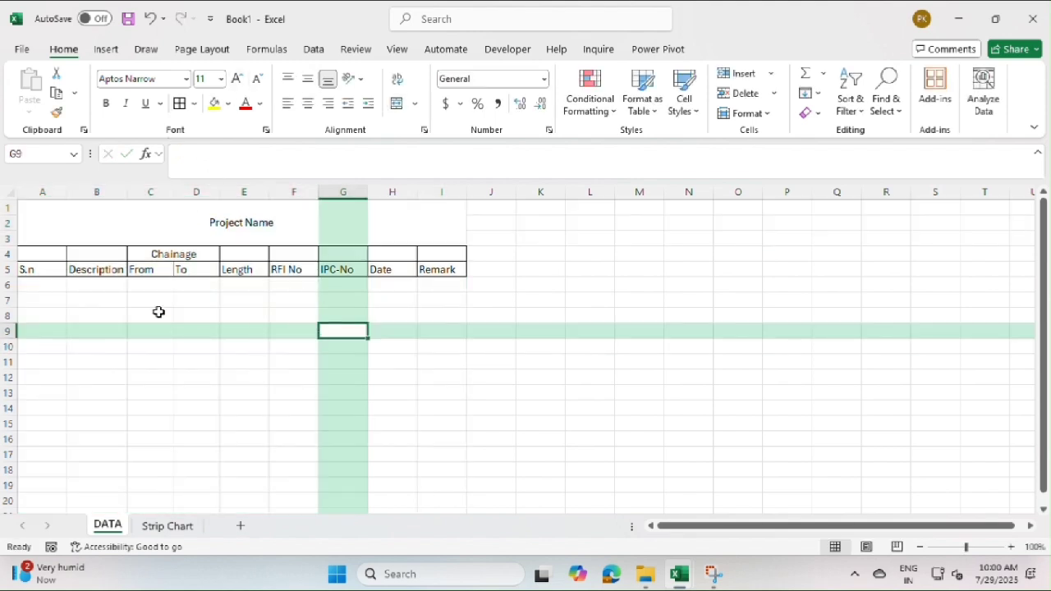
Narrow the S.n column to fit its header and widen the Description column to about twice its width
click(47, 289)
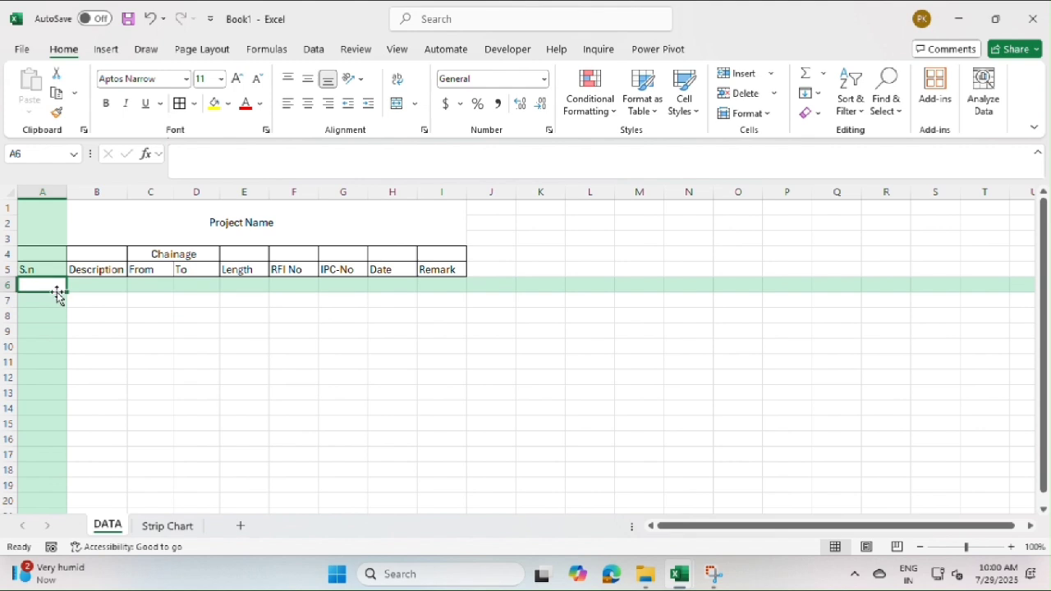
drag(69, 192, 162, 193)
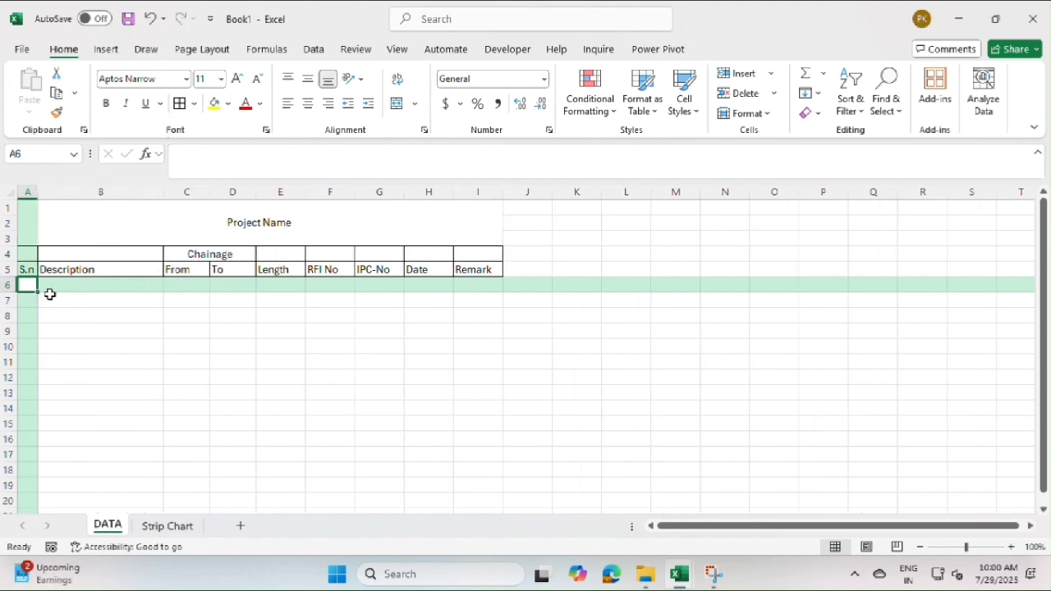
Enter the serial numbers 1, 2 and 3 in cells A6 to A8 of the S.n column
text(1)
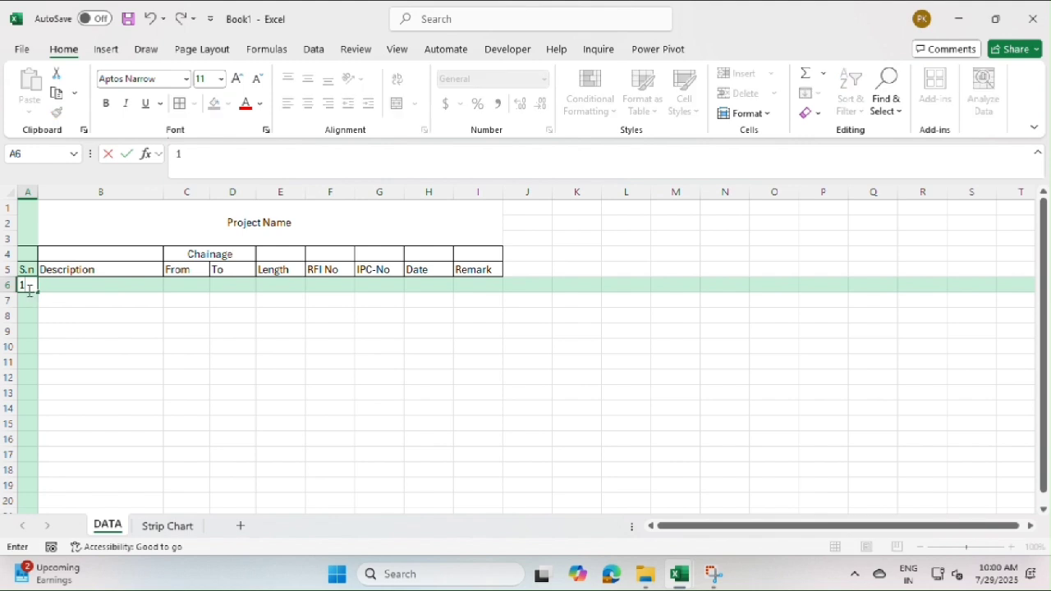
key(Return)
text(2)
key(Return)
text(3)
key(Return)
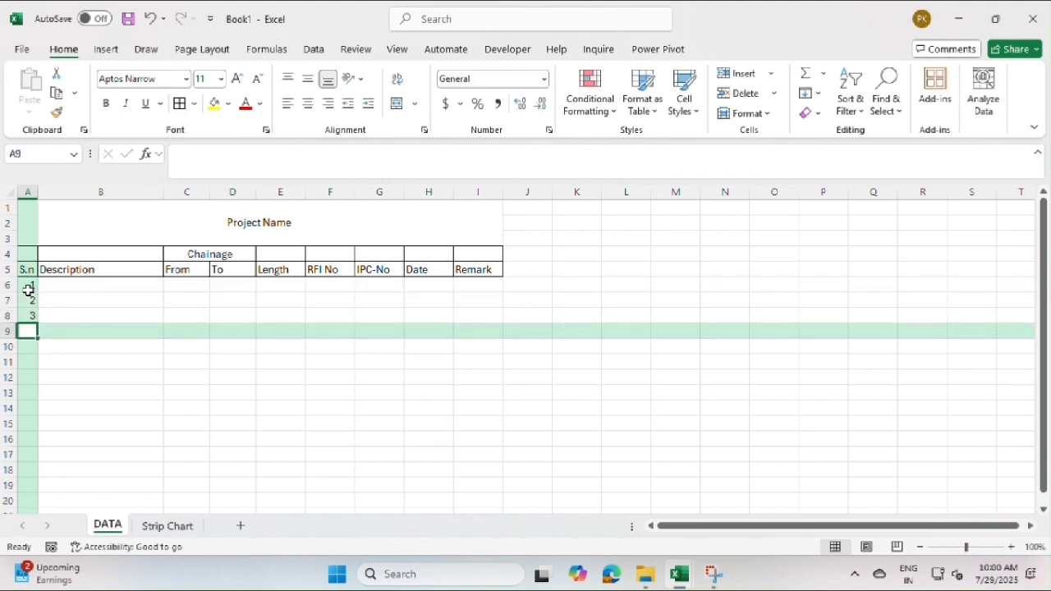
Try to continue the serial numbers by filling cell A8 down to row 18
click(31, 315)
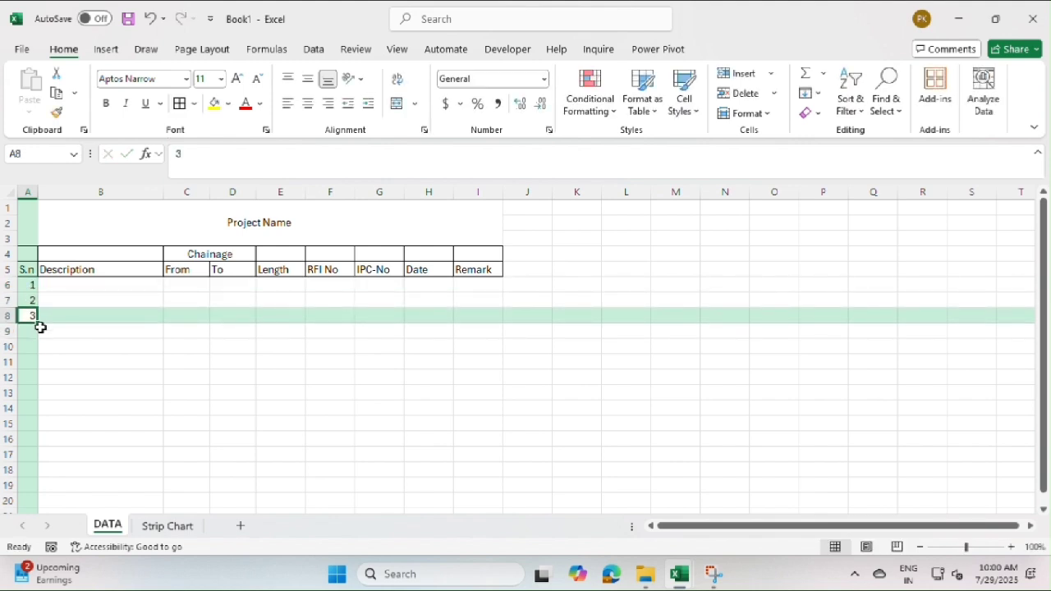
drag(38, 323, 37, 476)
Enter the formula =+A6+1 in cell A7 and fill it down the S.n column to A18
click(32, 301)
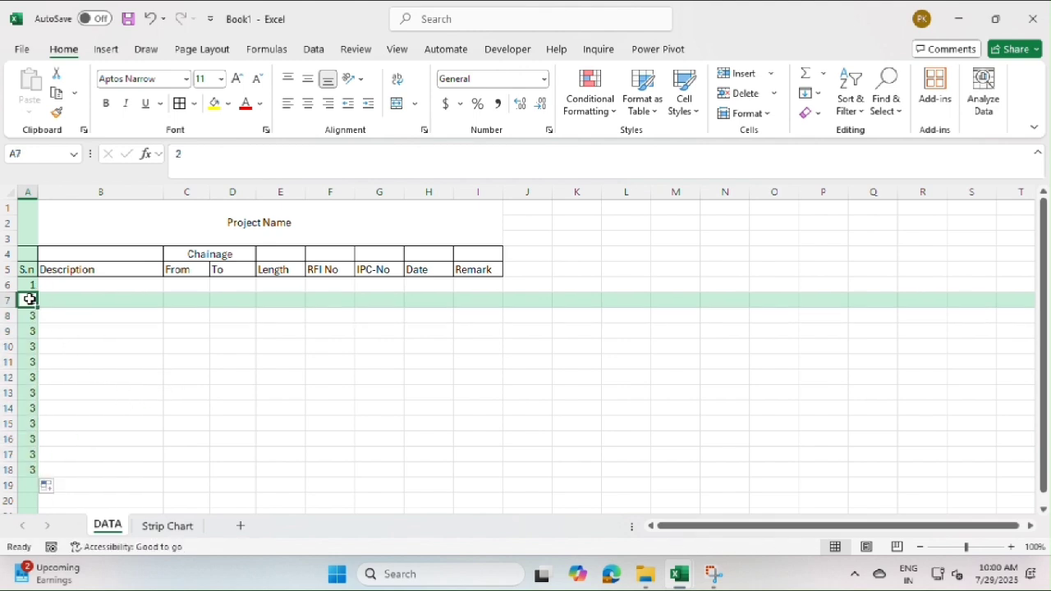
text(+)
key(Up)
text(+1)
key(Return)
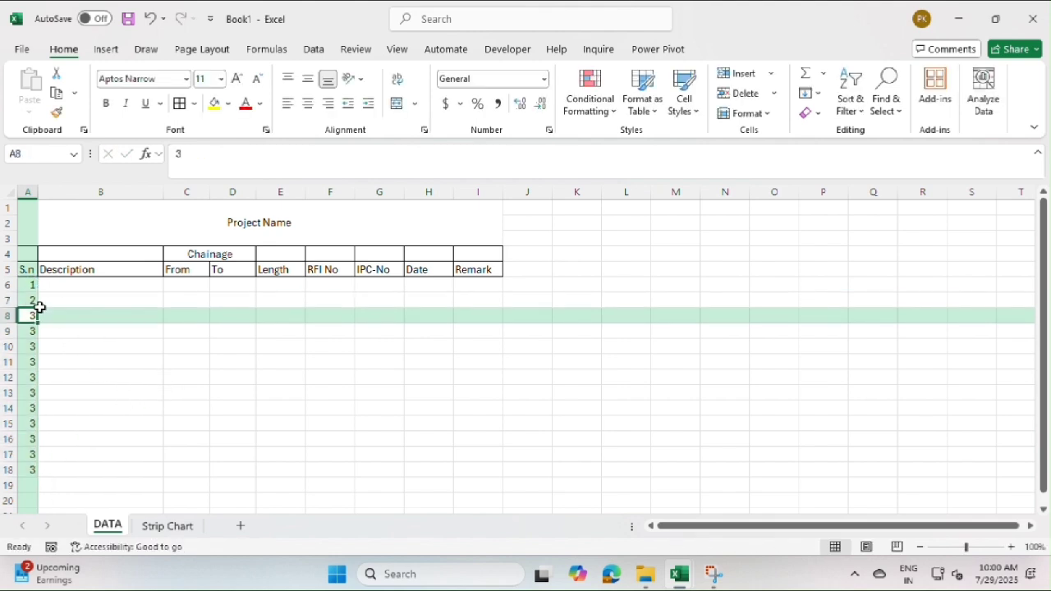
click(34, 302)
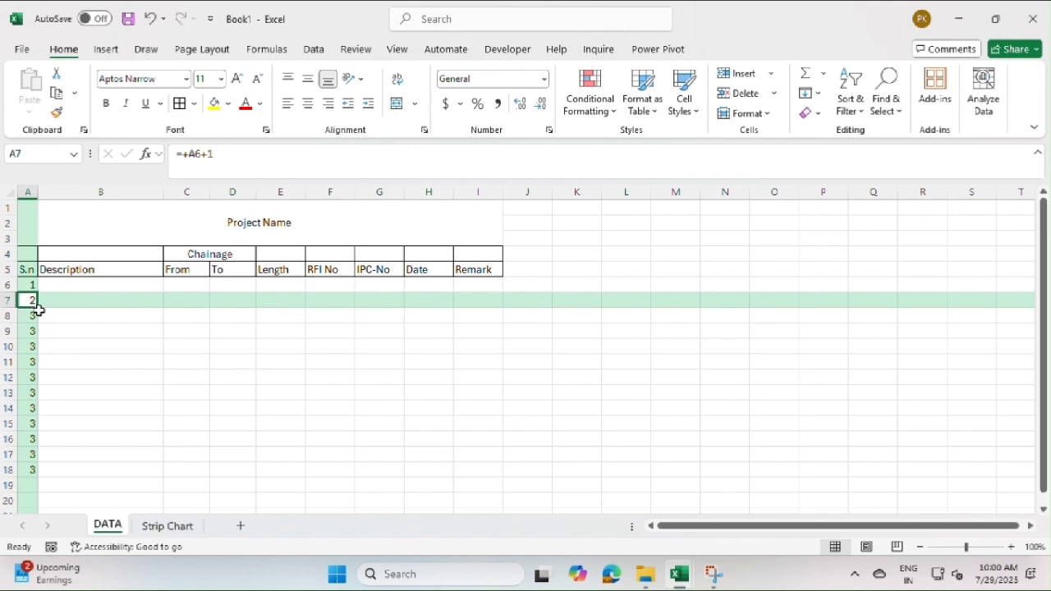
drag(37, 309, 24, 471)
click(174, 425)
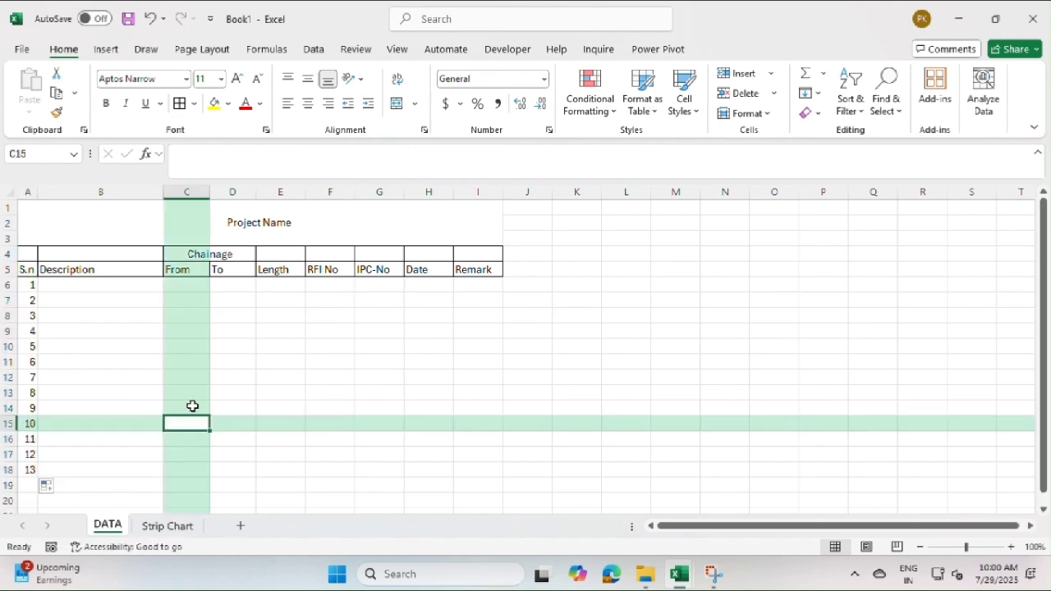
Review the layer names and their order on the Strip Chart sheet against the empty Description column, then return to the DATA sheet
click(173, 526)
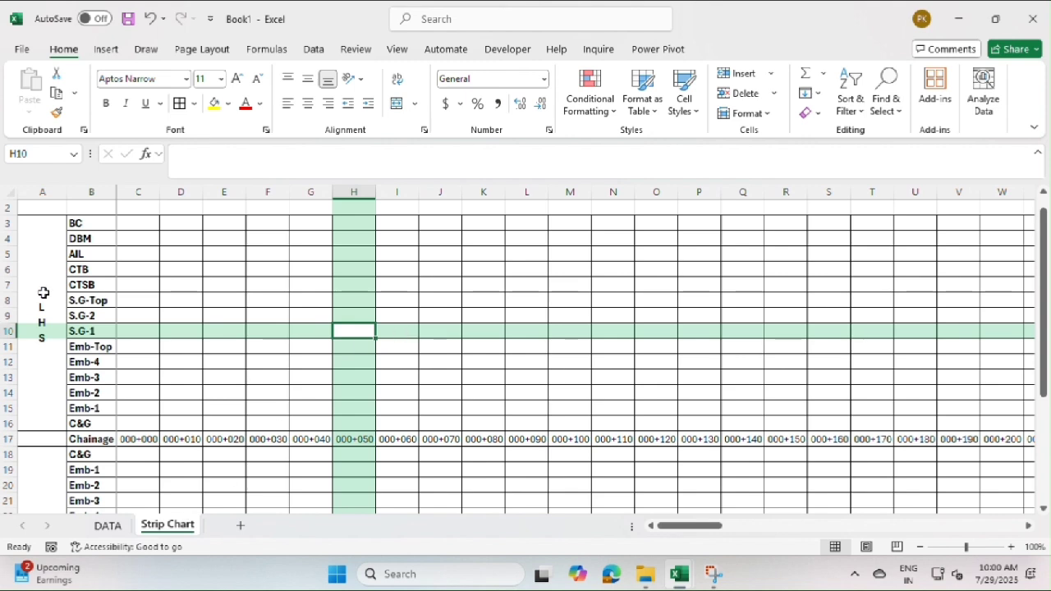
drag(97, 224, 98, 423)
scroll(104, 347, up, 1)
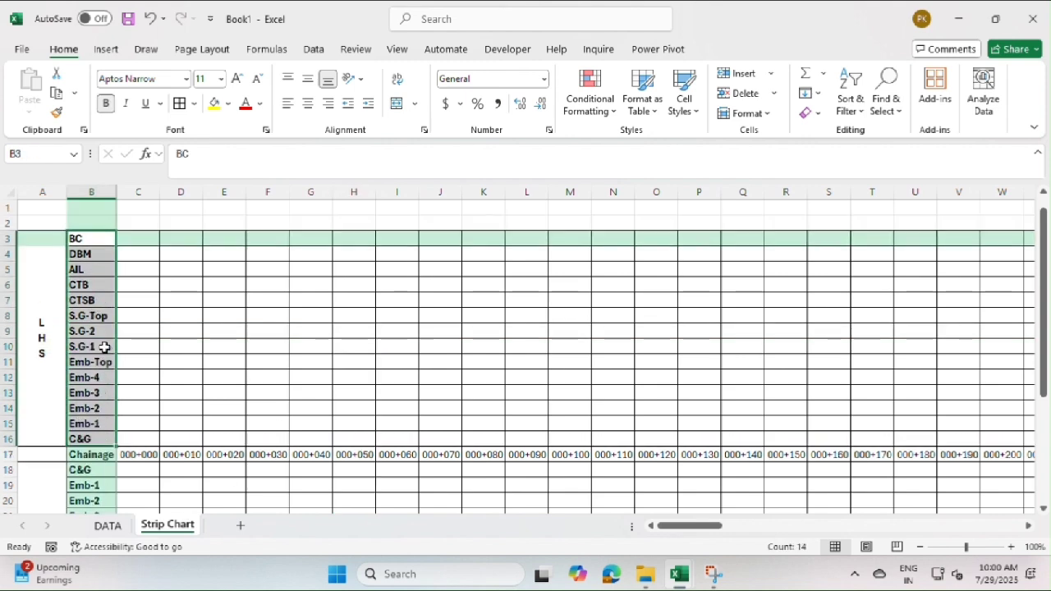
scroll(104, 348, down, 2)
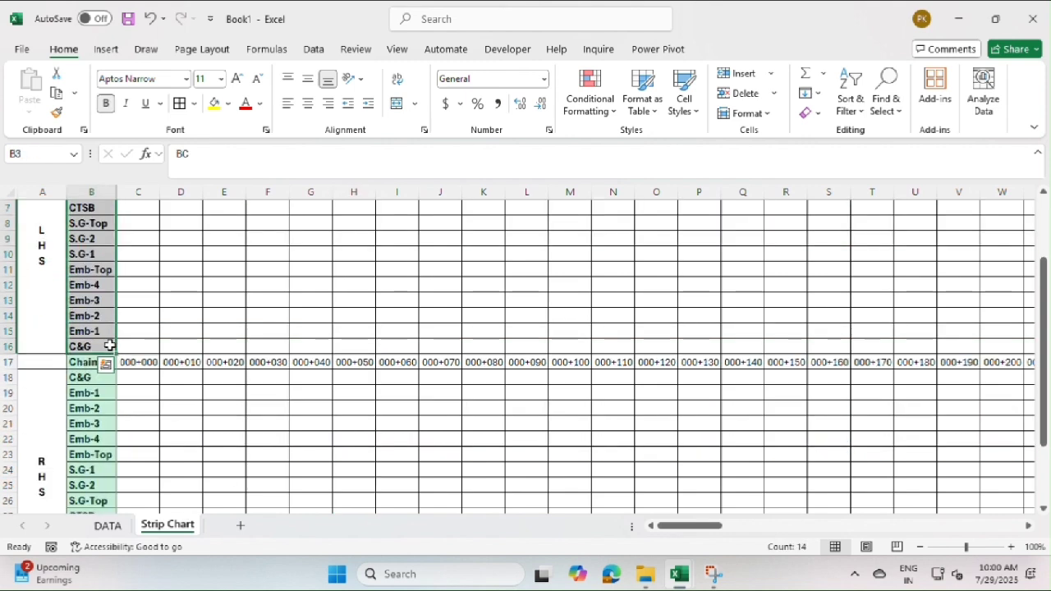
click(107, 526)
drag(71, 287, 68, 476)
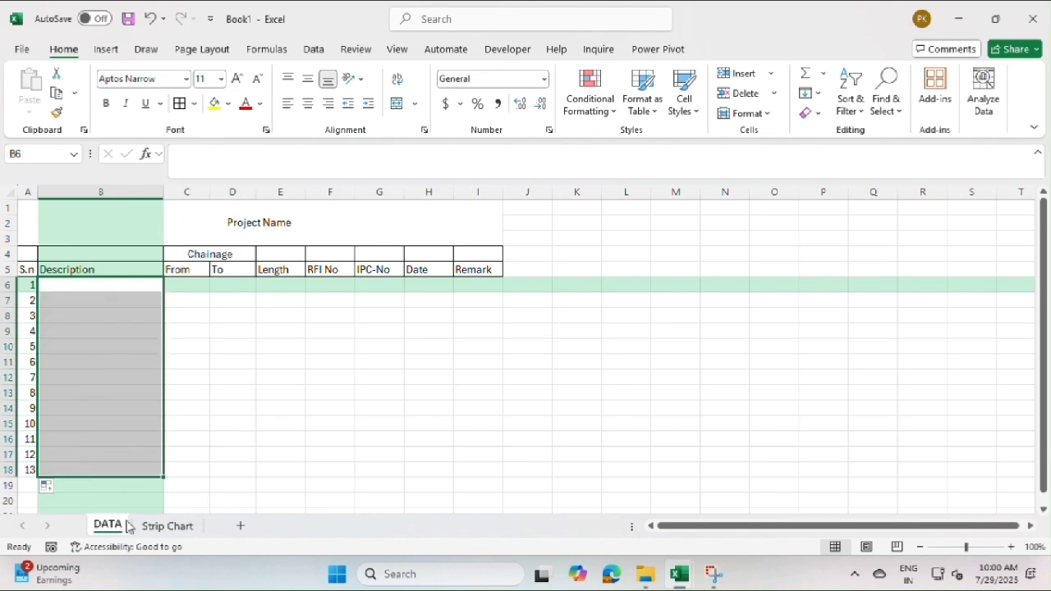
click(168, 525)
click(85, 331)
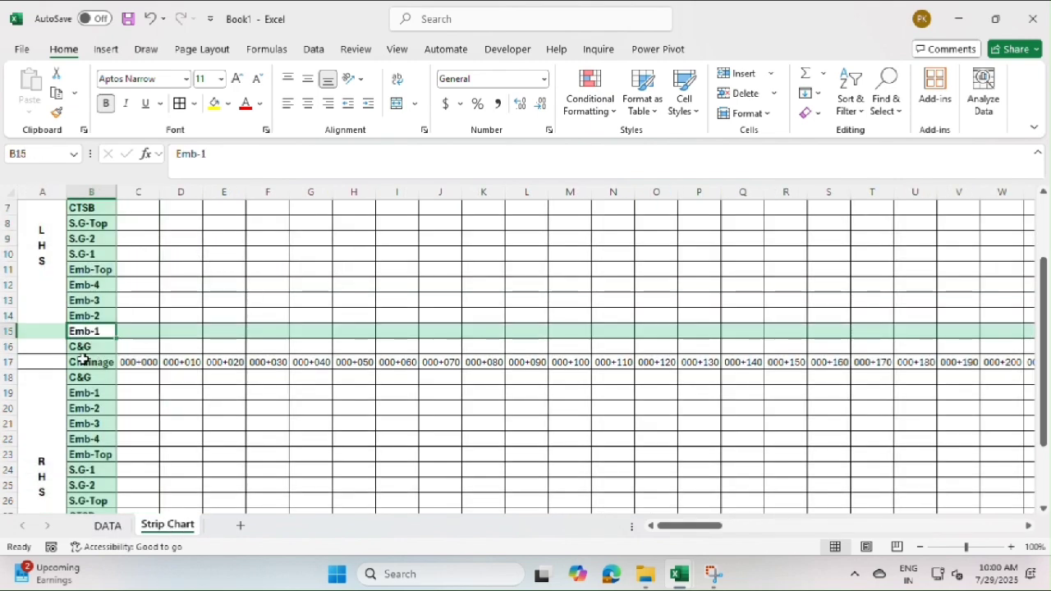
click(107, 526)
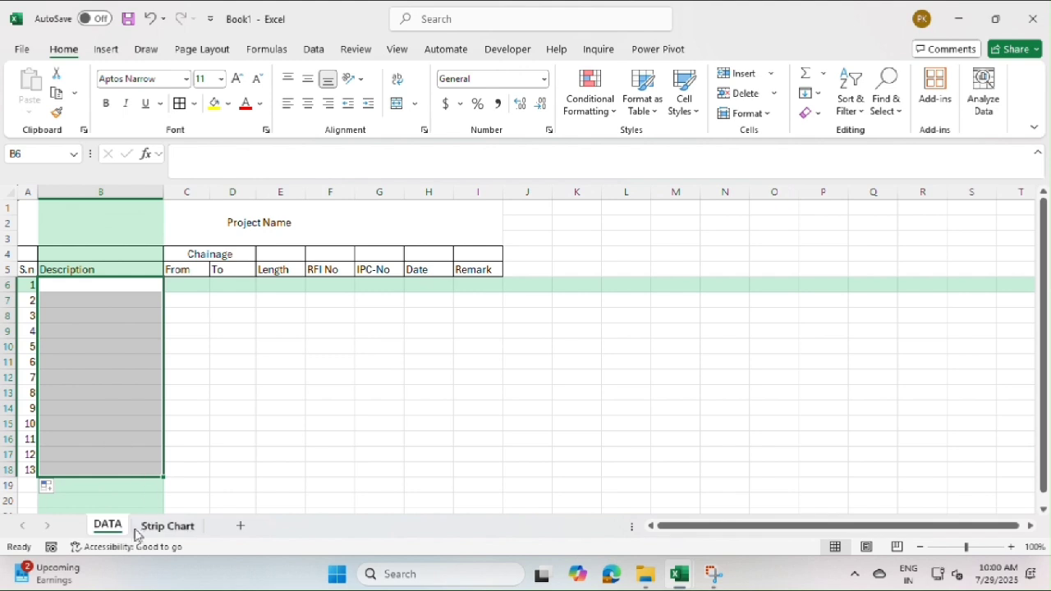
Enter the descriptions C&G and Emb-1 in cells B6 and B7
click(83, 282)
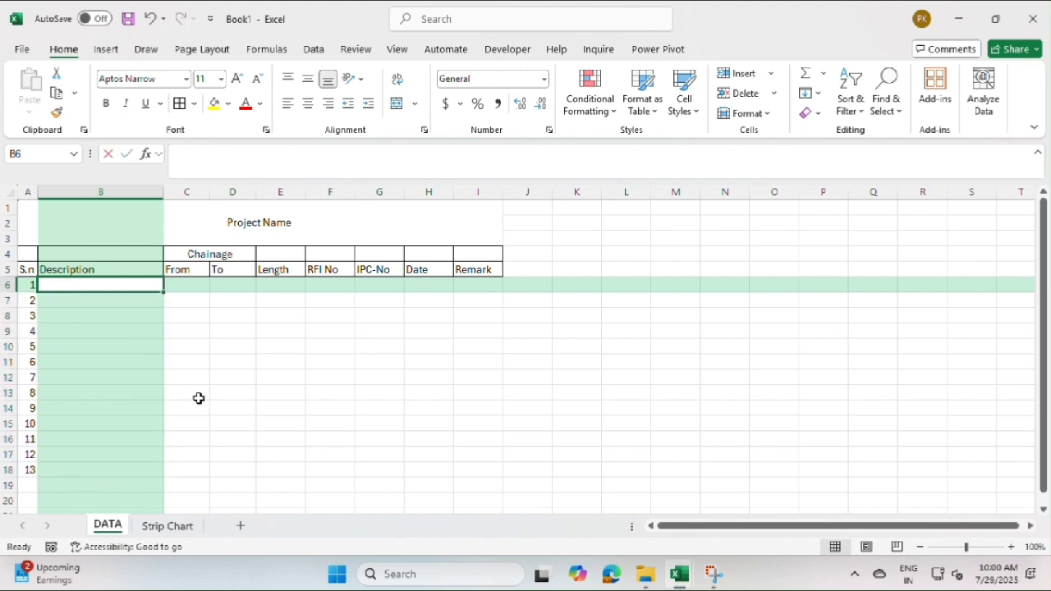
text(C&G)
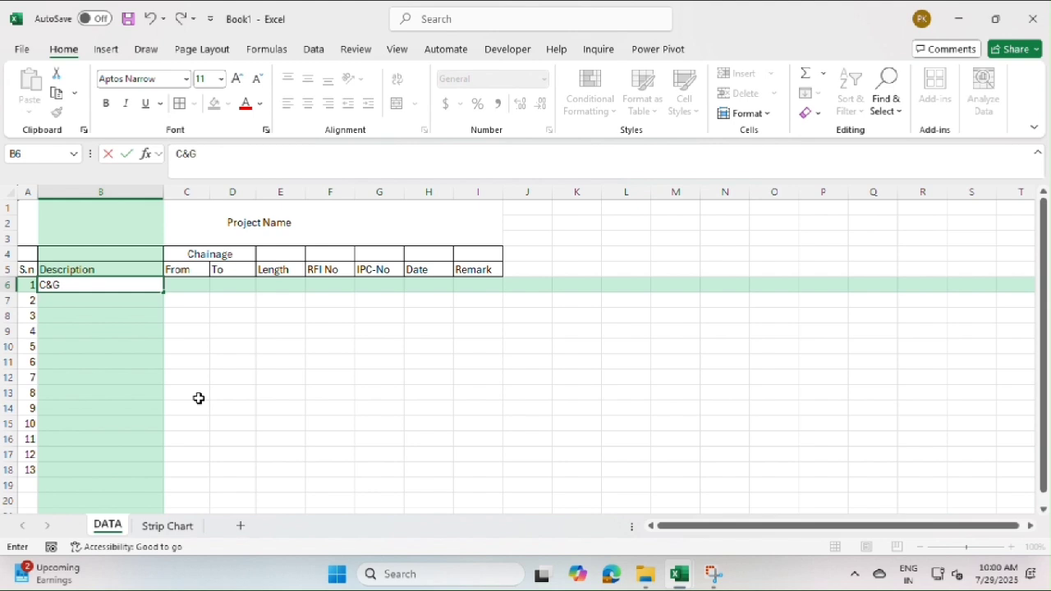
key(Return)
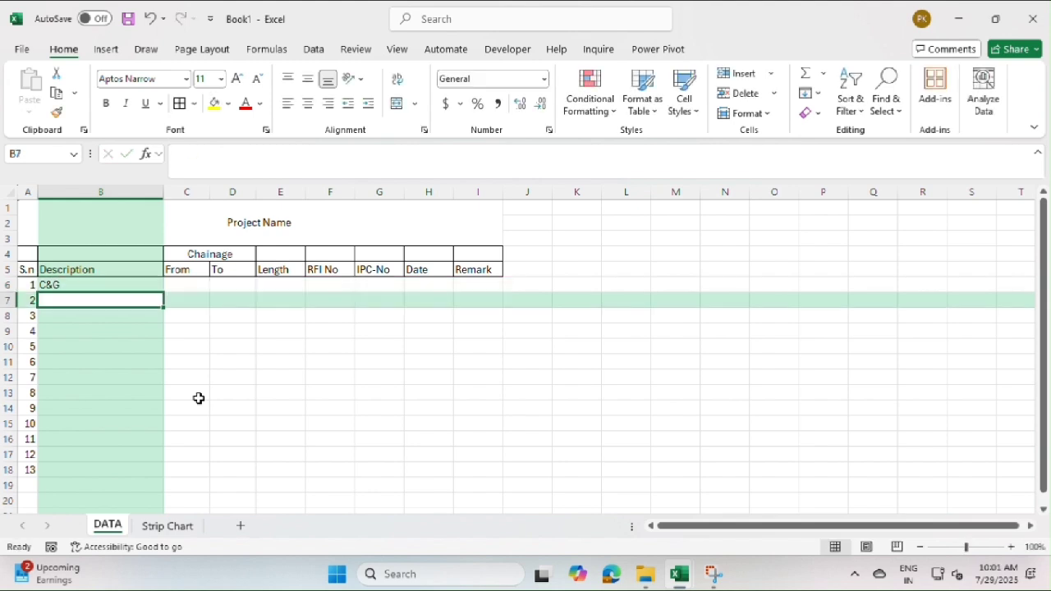
text(EMb)
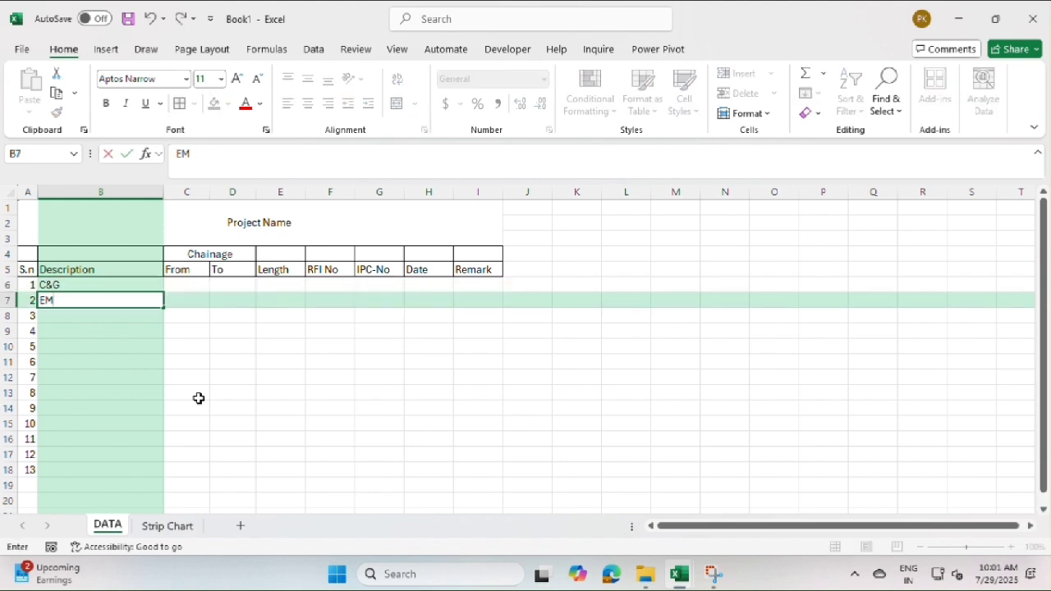
key(BackSpace)
key(BackSpace)
text(mb-1)
key(Return)
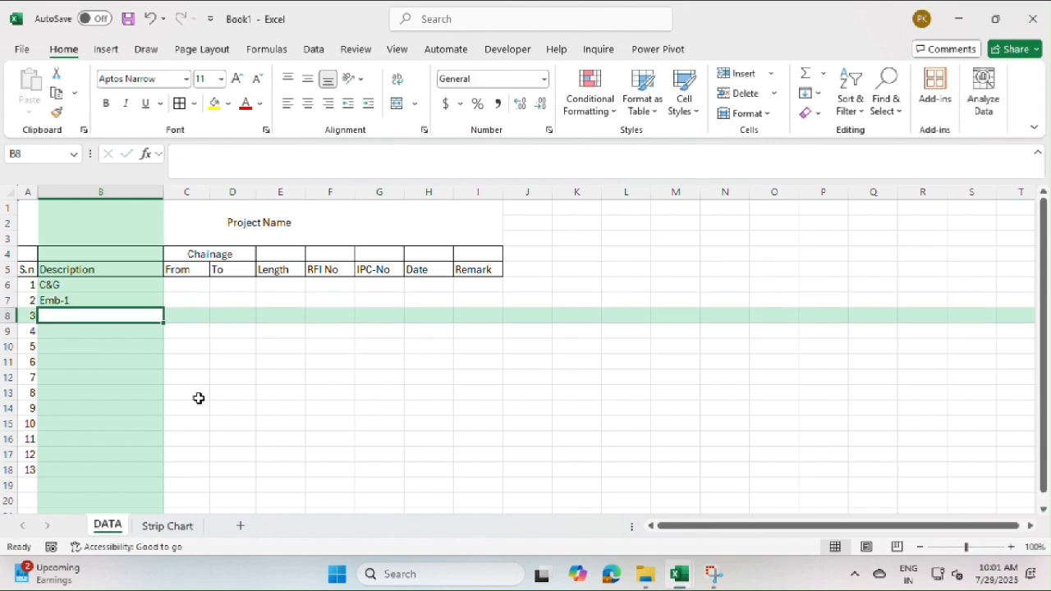
List the remaining embankment layers Emb-2, Emb-3, Emb-4 and Emb-top in cells B8 to B11
text(E)
text(mb-2)
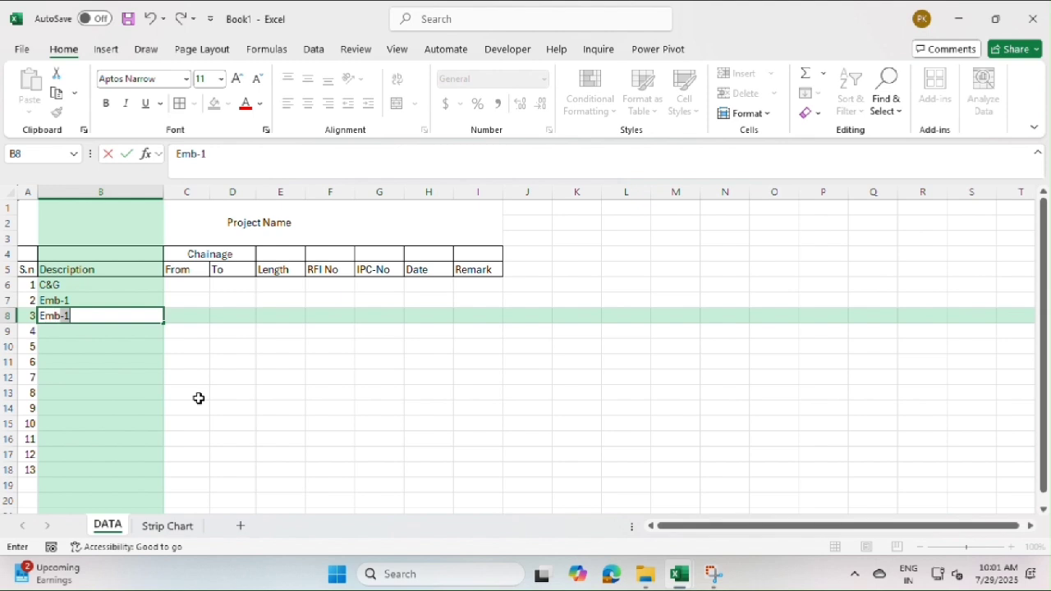
key(Return)
text(E)
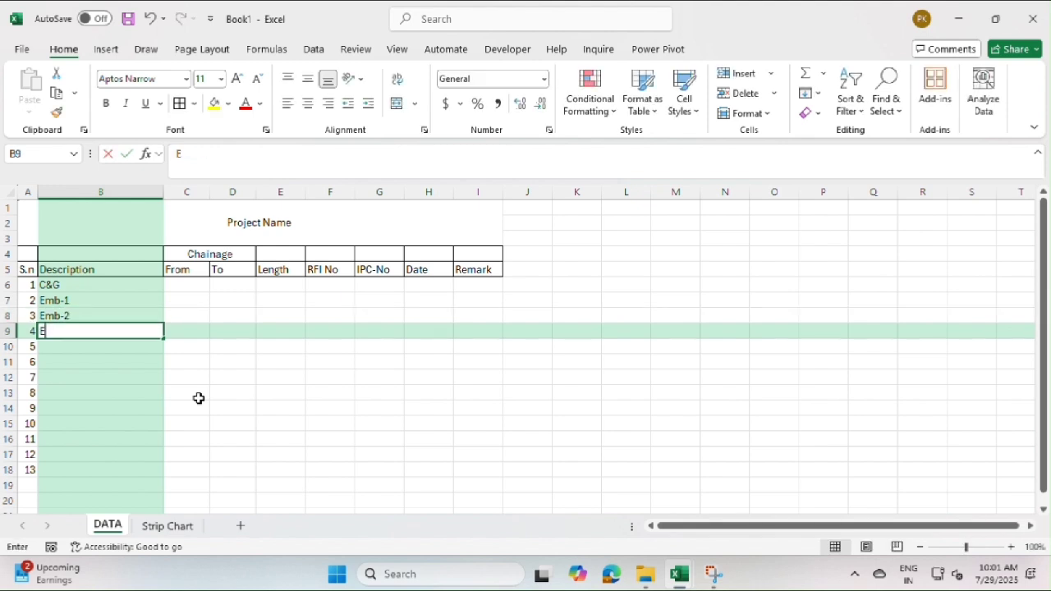
text(mb-3)
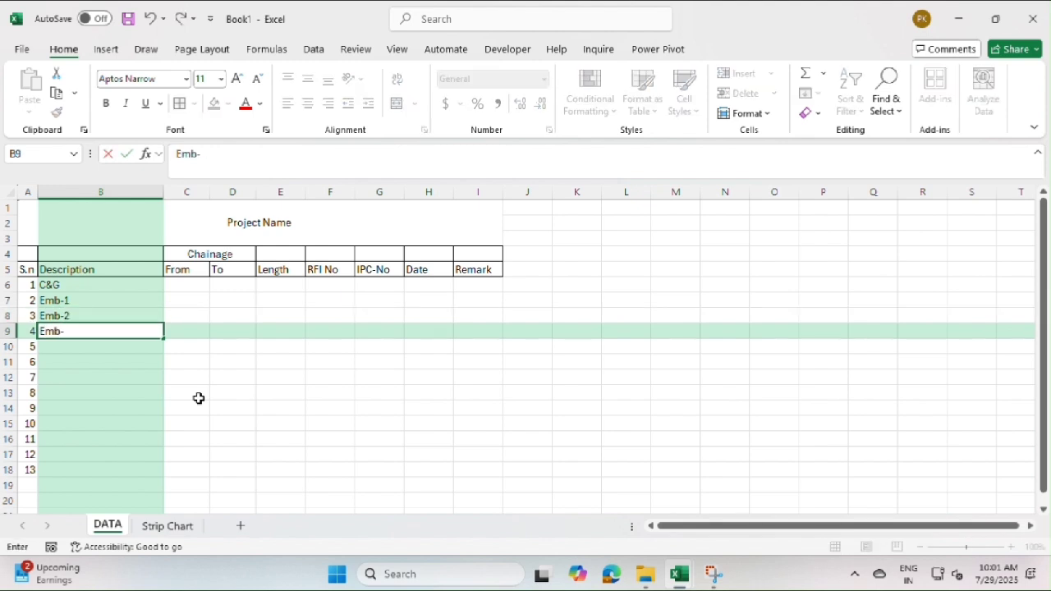
key(Return)
text(E)
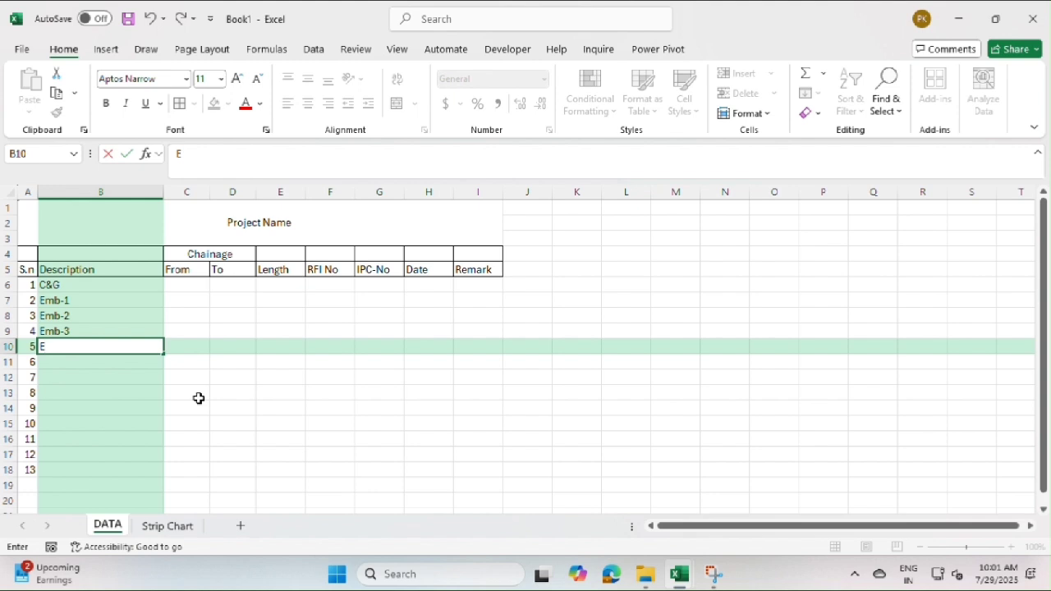
text(mb-4)
key(Return)
text(Emb-)
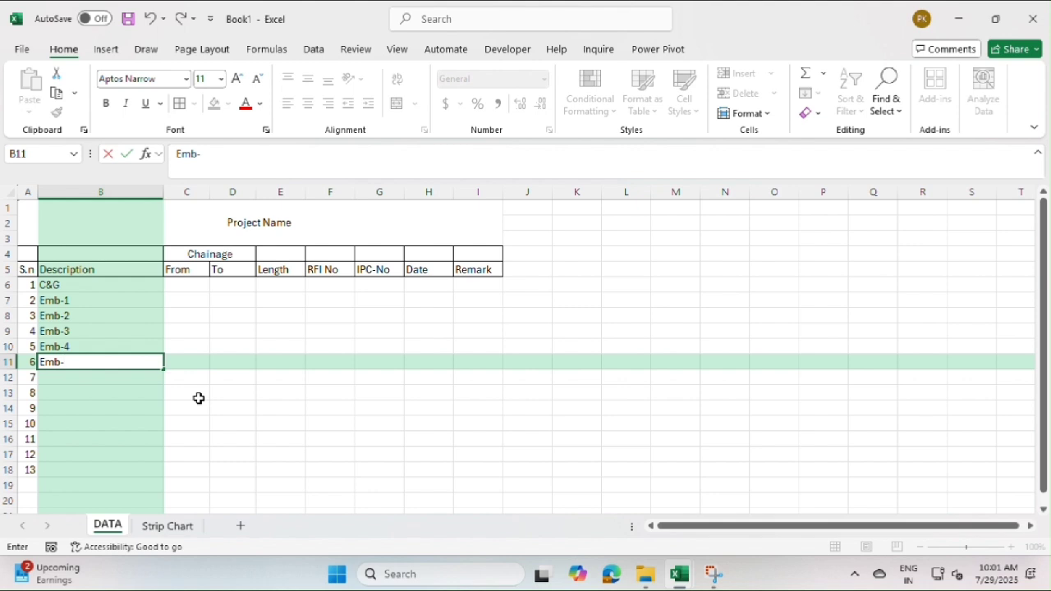
text(top)
key(Return)
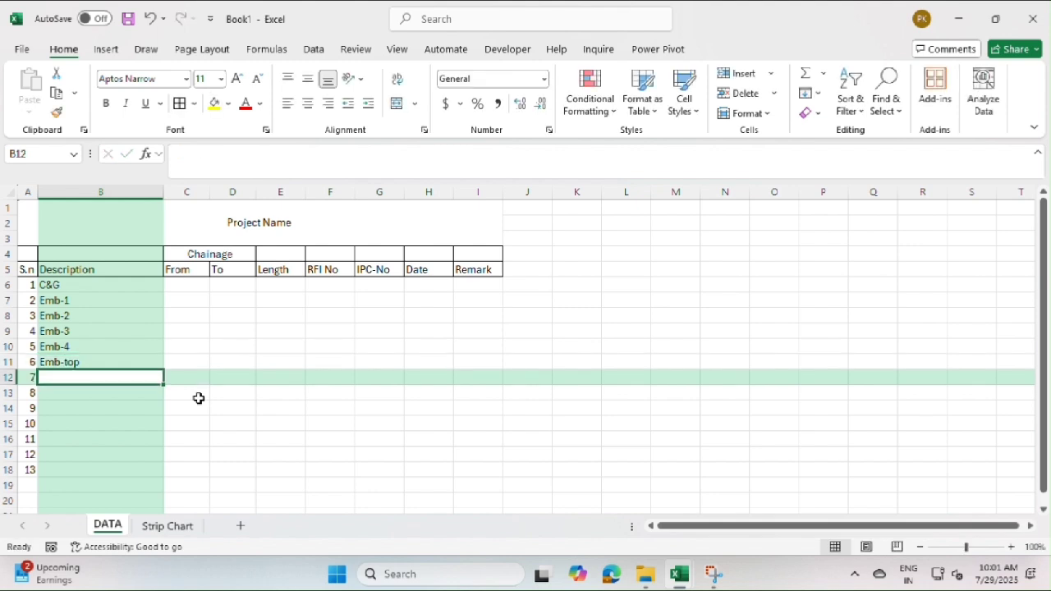
Enter the descriptions S.G-1 and S.G-2 in cells B12 and B13
text(S)
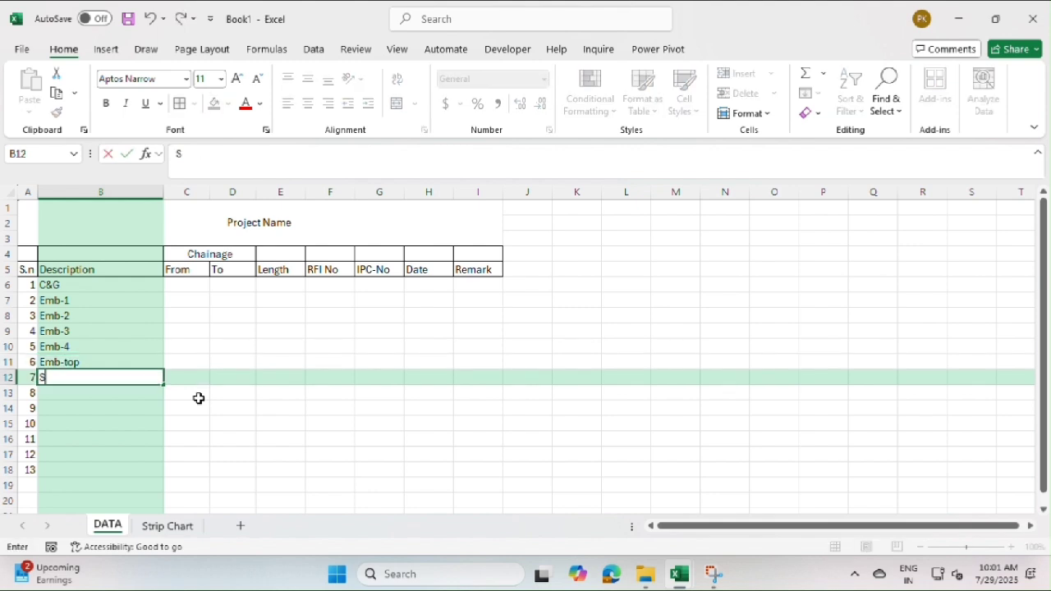
text(.G-1)
key(Return)
text(S)
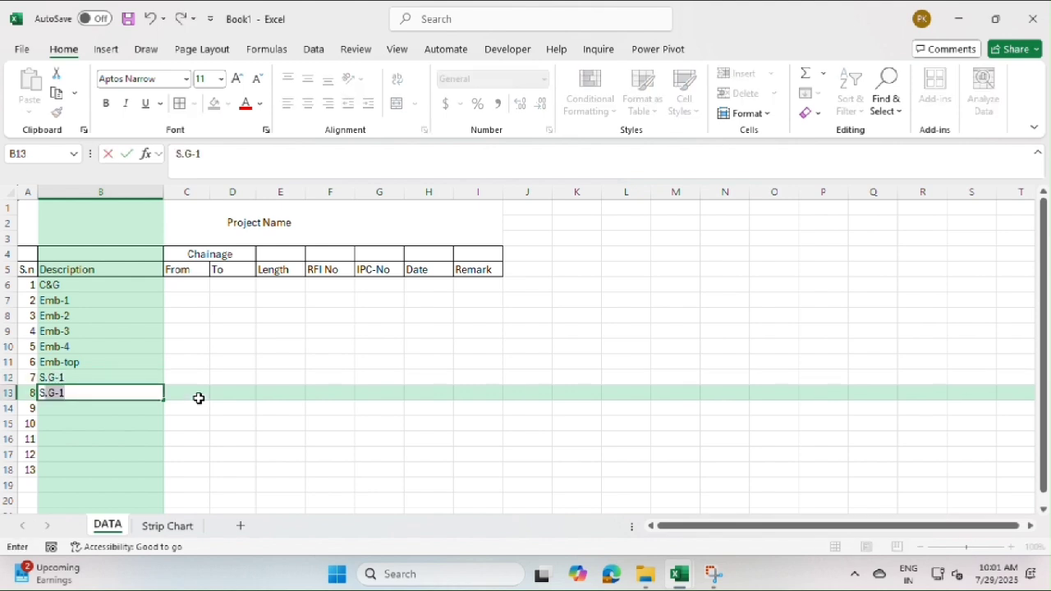
text(G-2)
key(Return)
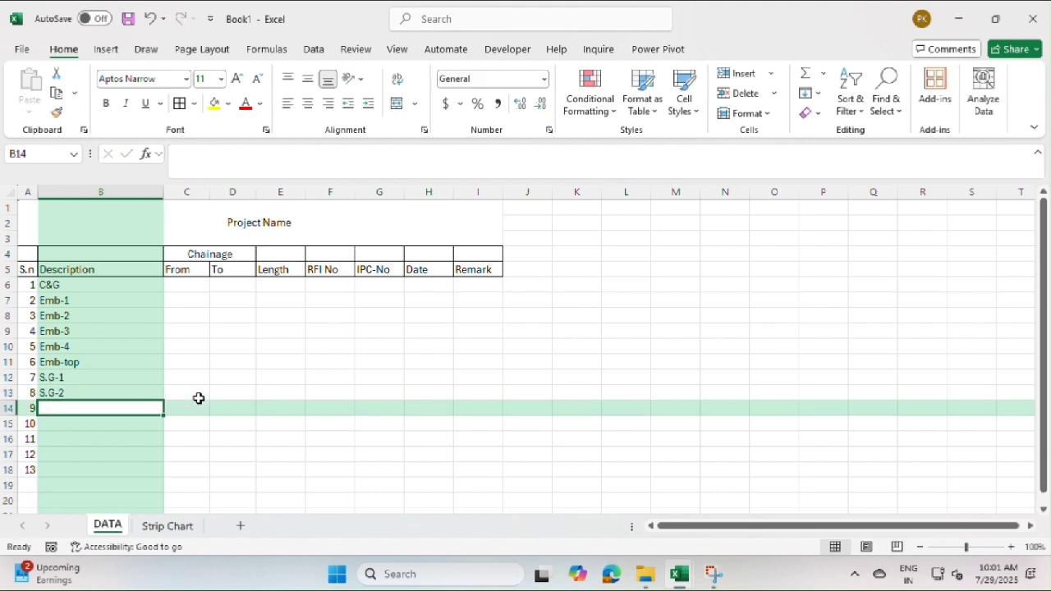
Enter the descriptions CTSB and CTB in cells B14 and B15
text(C)
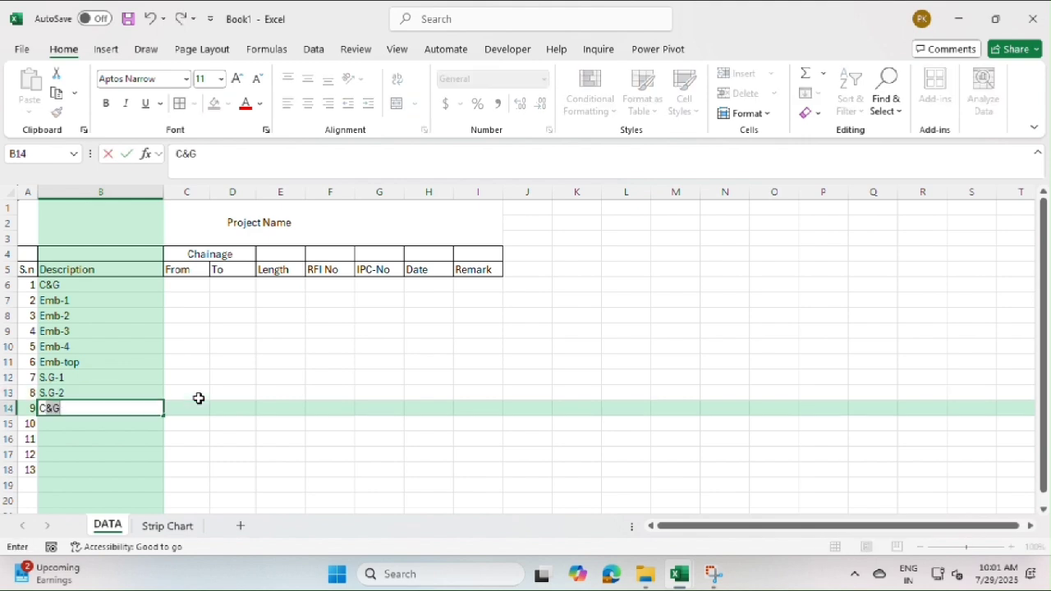
text(TSB)
key(Return)
text(CTB)
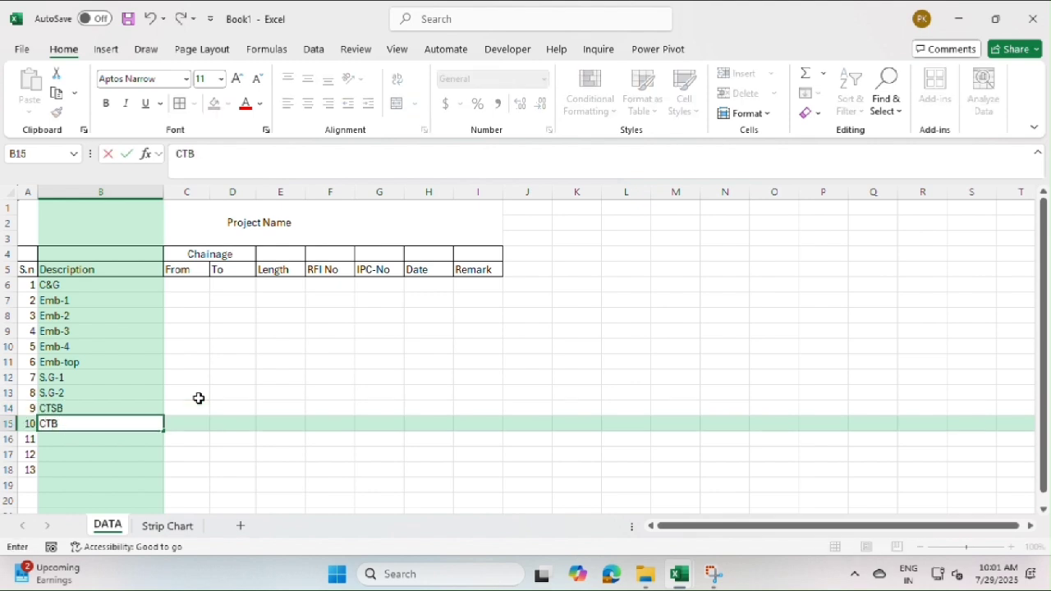
key(Return)
text(A)
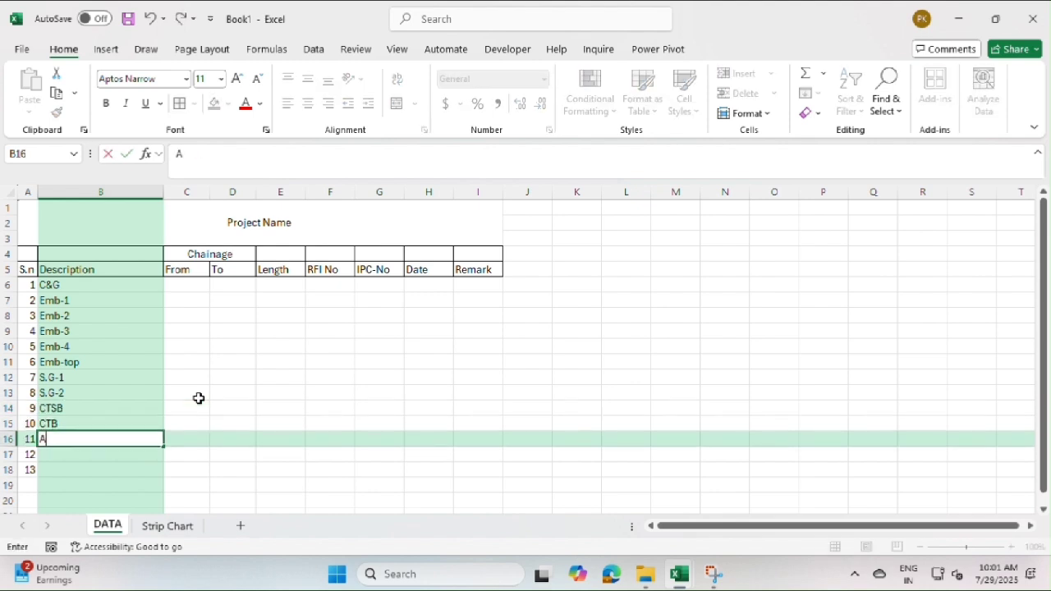
key(BackSpace)
text(DBM)
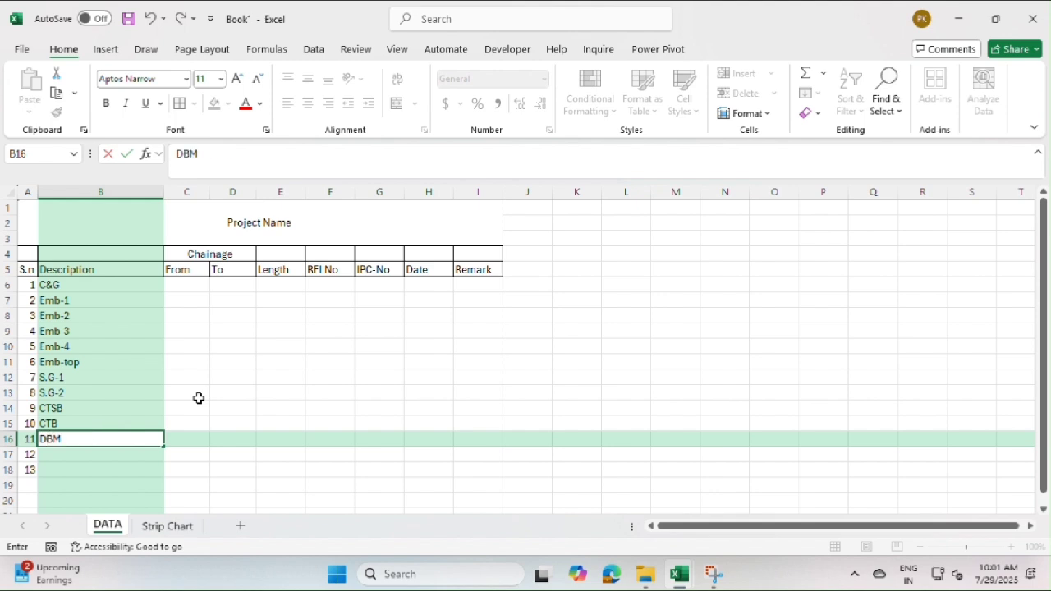
key(Return)
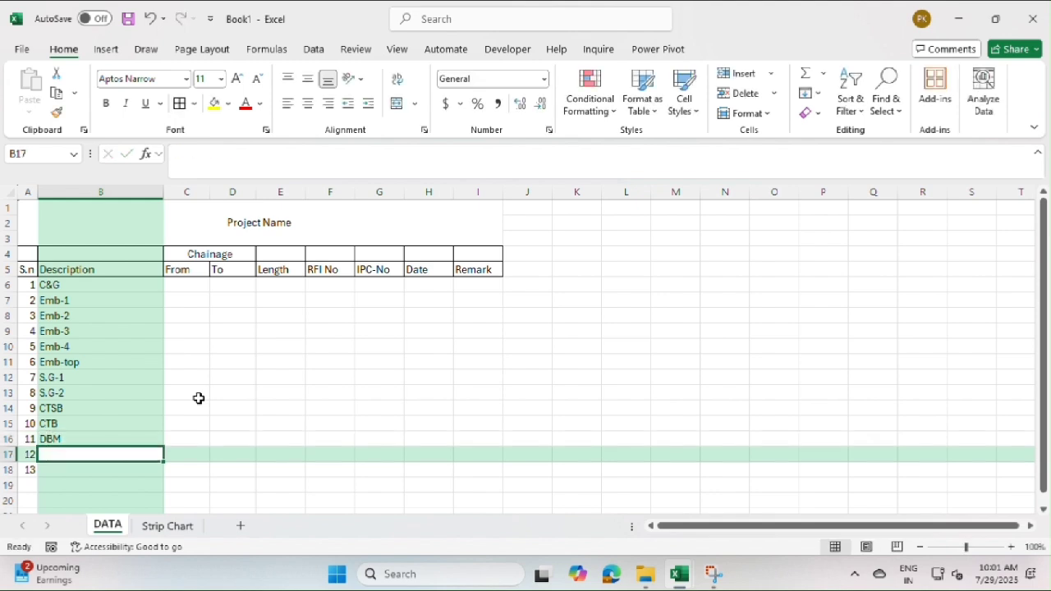
key(Up)
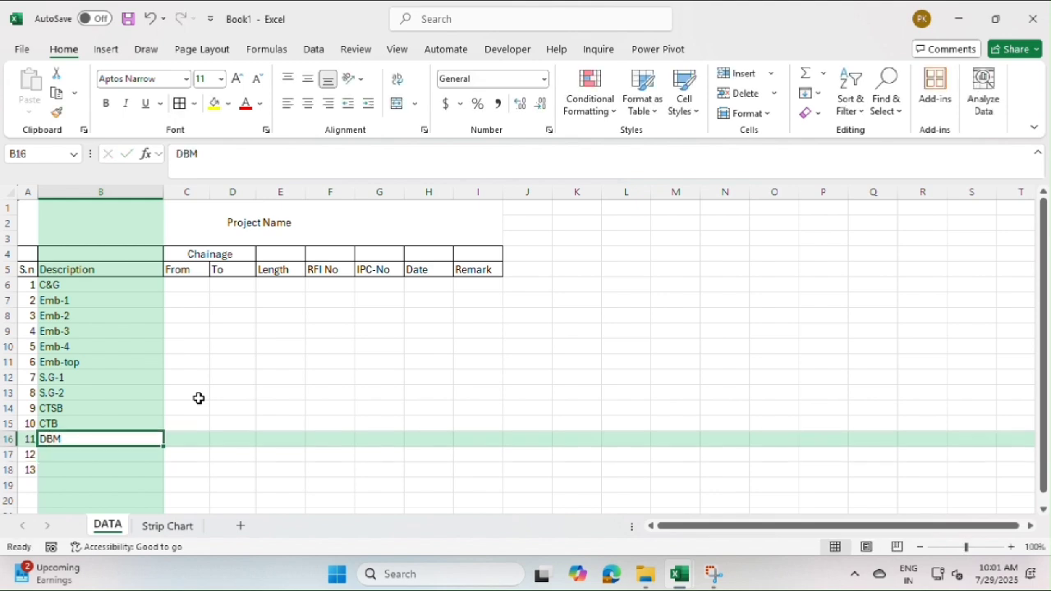
key(BackSpace)
Enter Ail as the description for serial number 11 in cell B16
text(A)
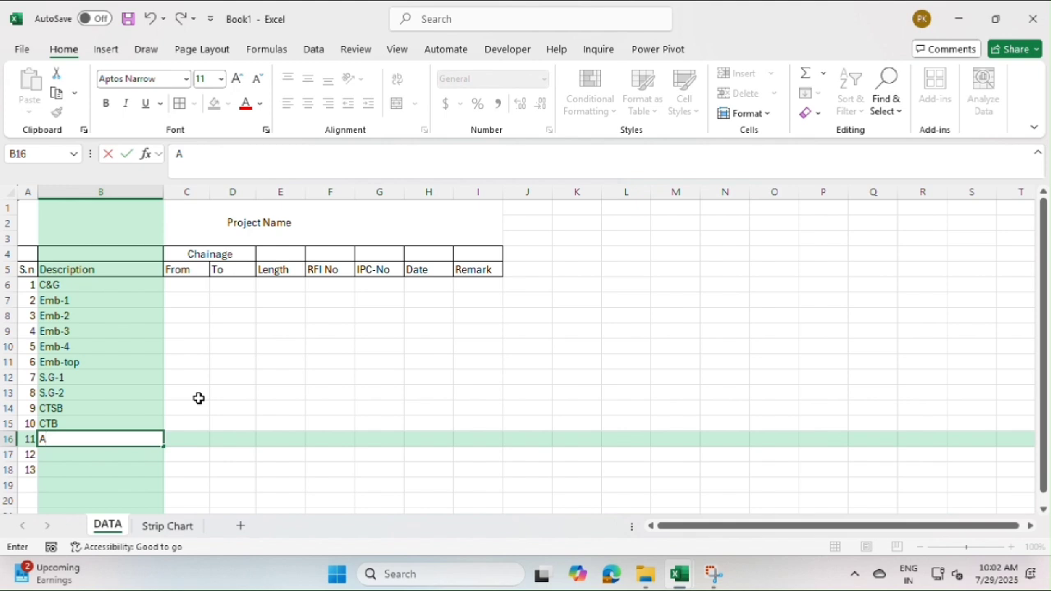
text(ll)
key(Return)
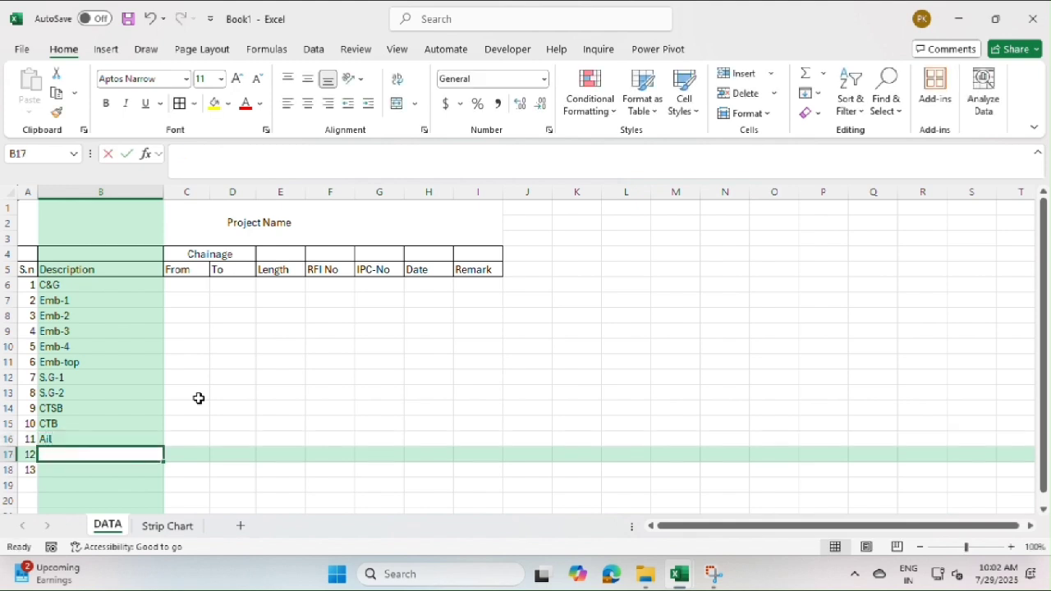
Enter the descriptions DBM and BC in cells B17 and B18
text(DBM)
key(Return)
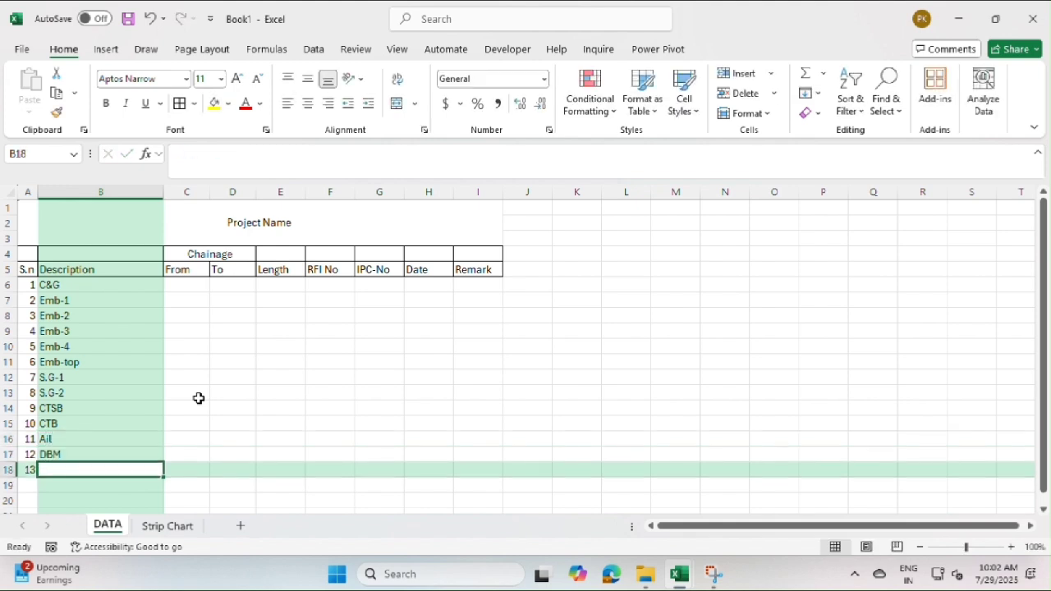
text(D)
key(BackSpace)
text(Bc)
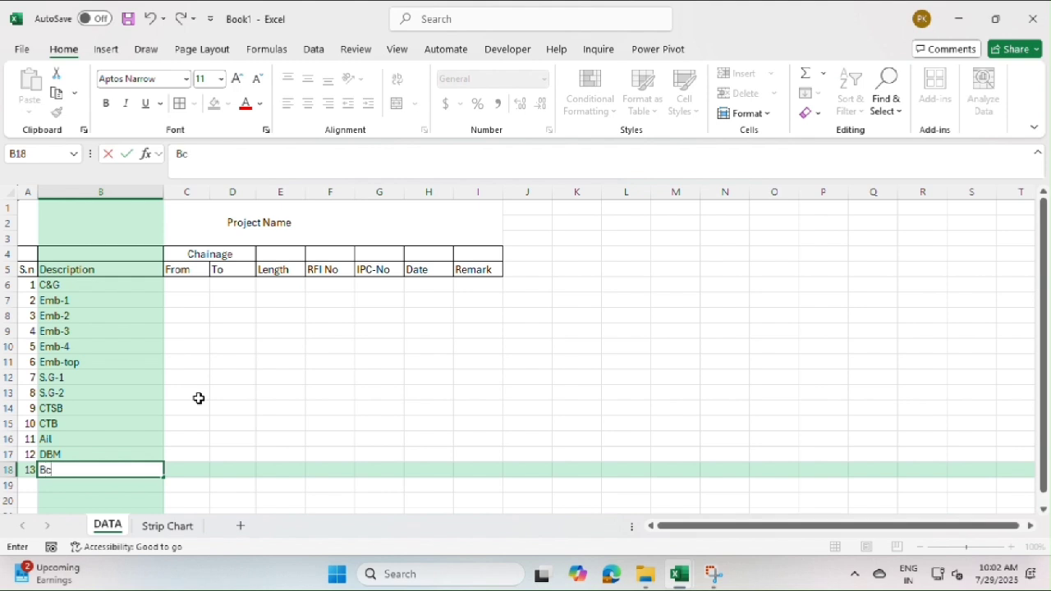
key(BackSpace)
text(C)
click(192, 425)
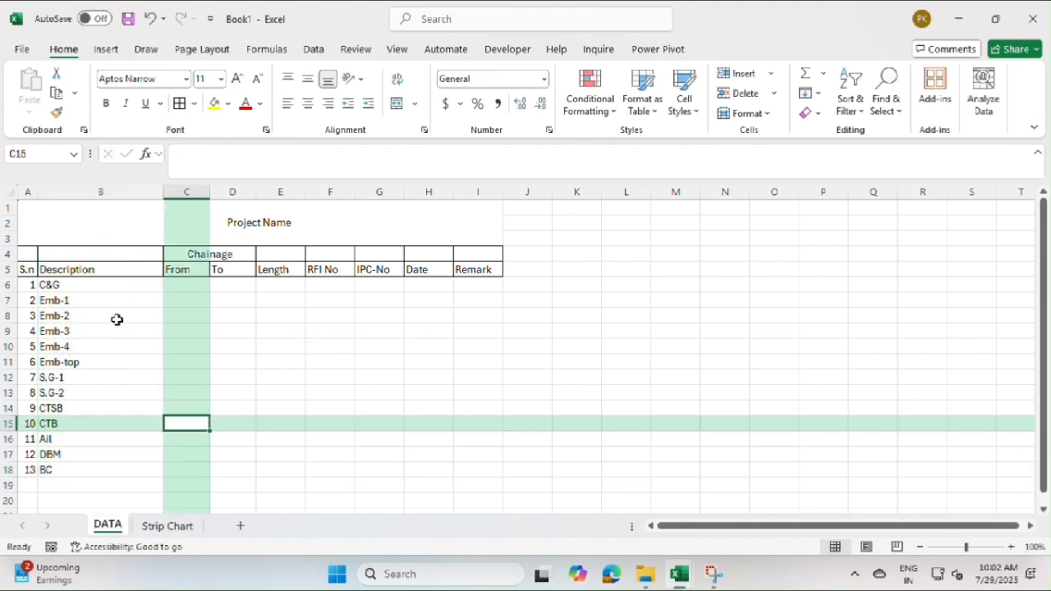
Insert a new column before Length and give it the header Side in cell E5
click(286, 189)
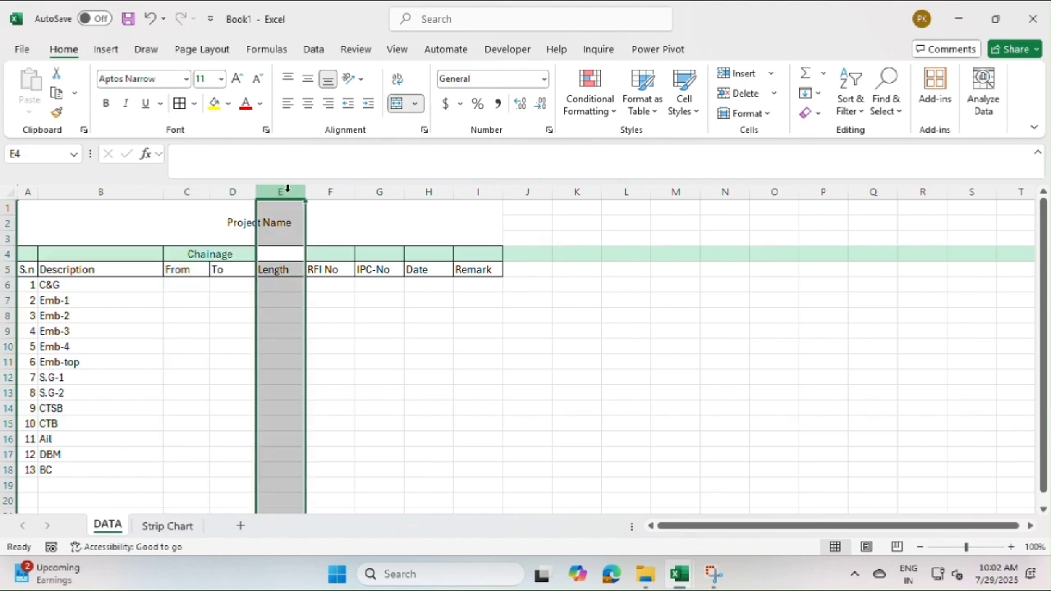
key(ctrl+shift+plus)
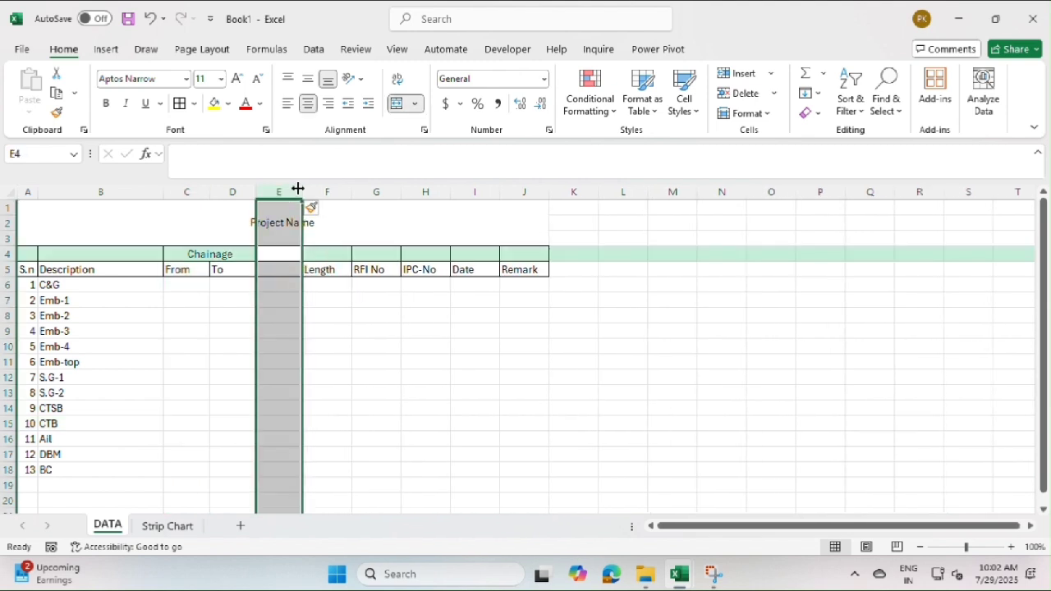
click(275, 269)
text(Side)
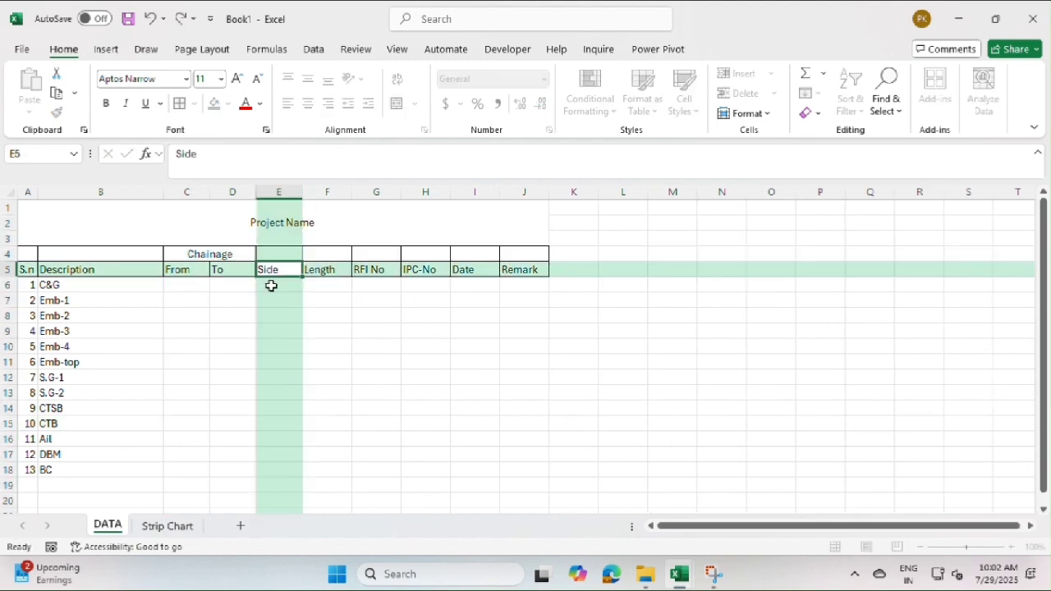
key(Return)
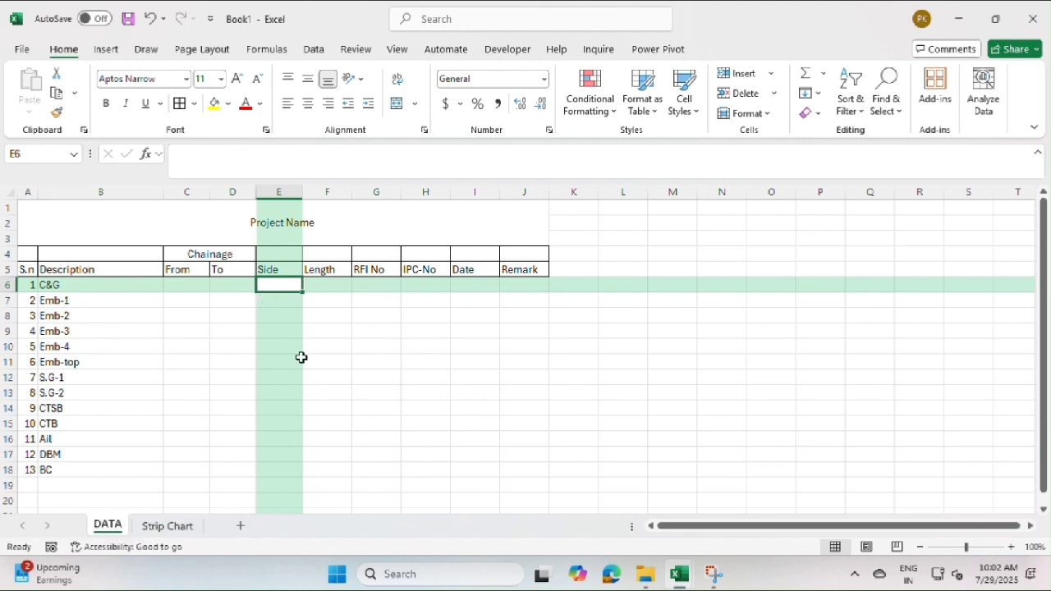
Enter the C&G chainage in row 6, from 0 to 500
click(202, 286)
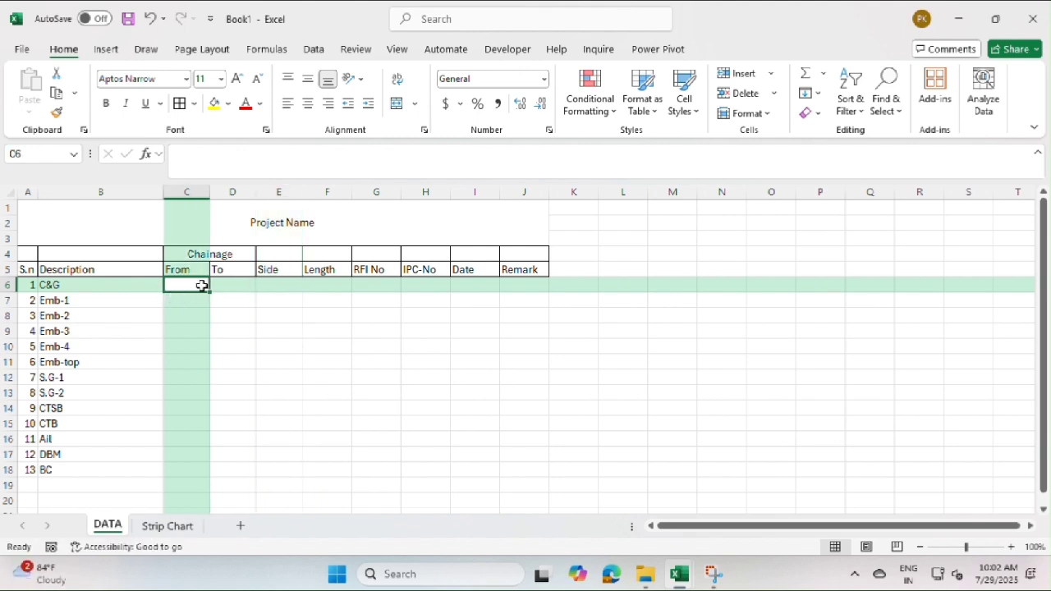
text(00)
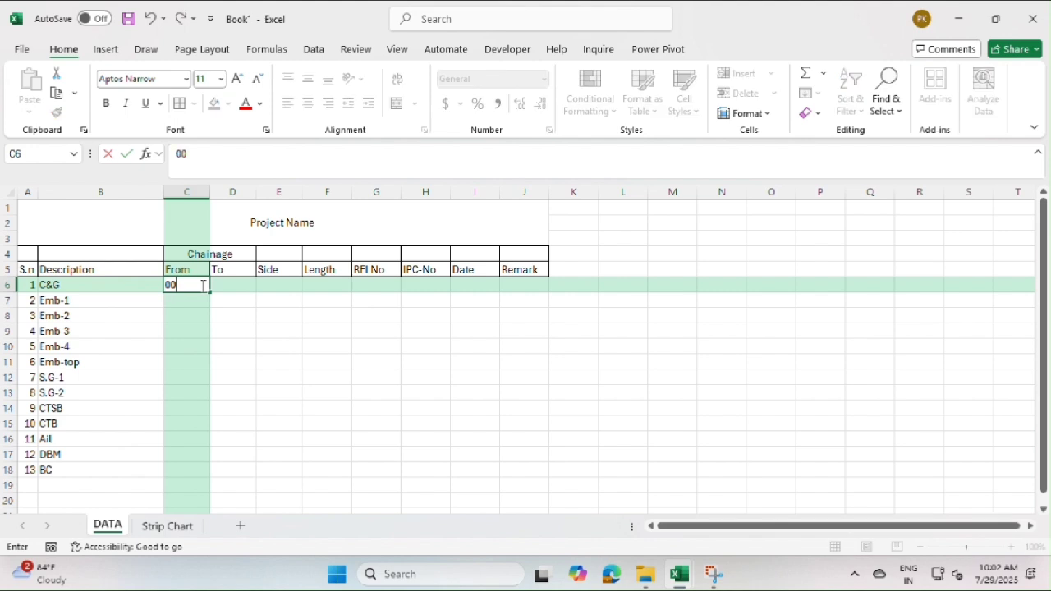
key(Tab)
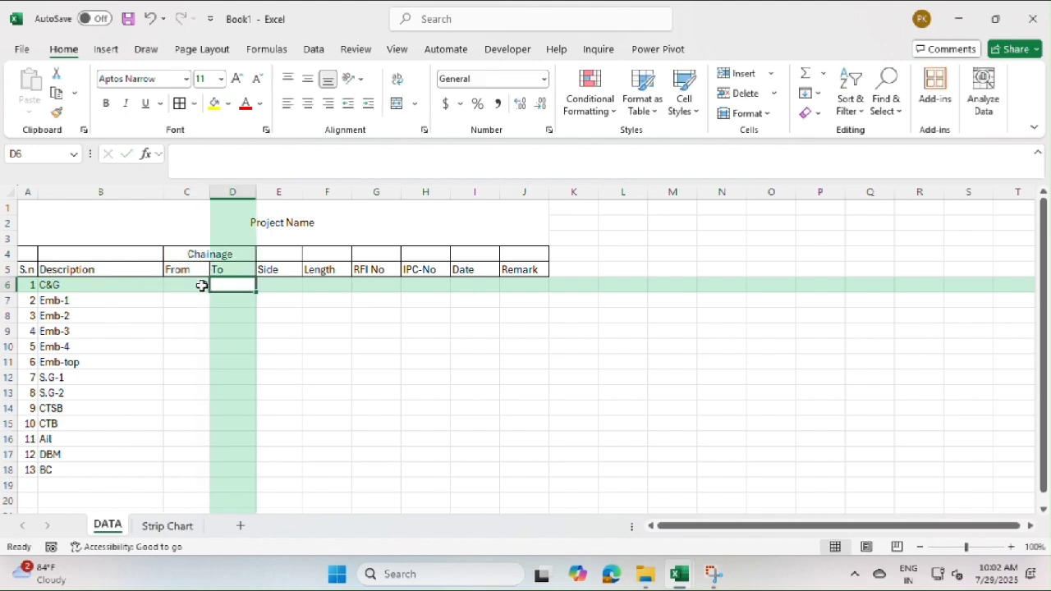
text(400)
key(Return)
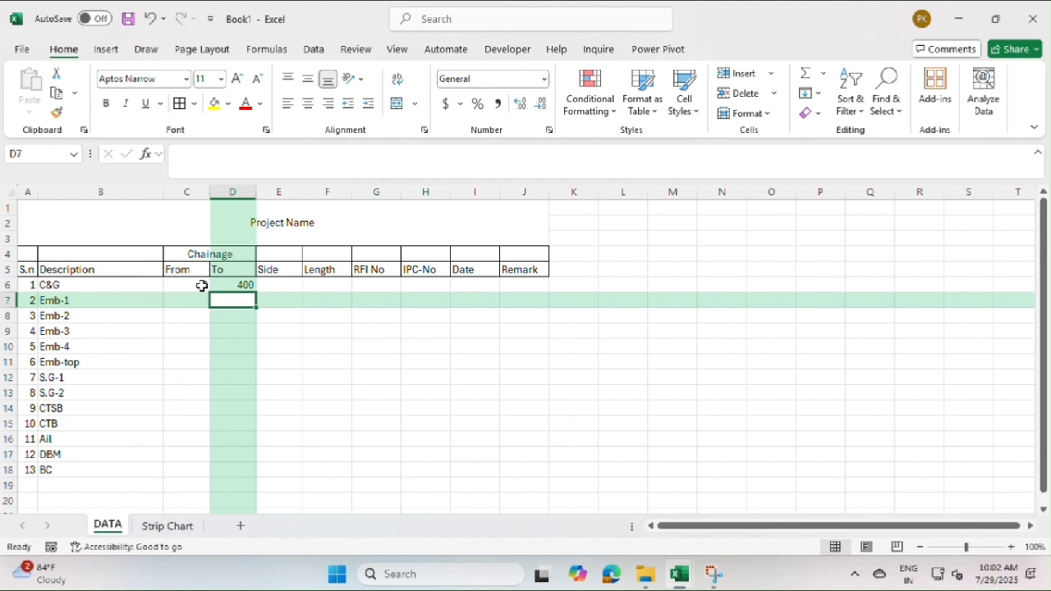
click(237, 285)
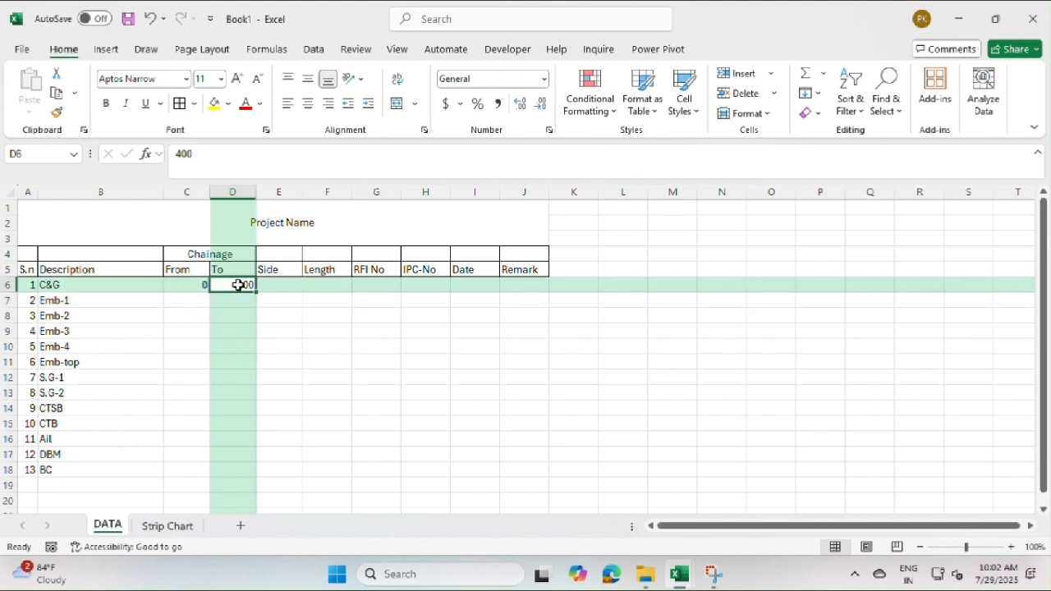
text(500)
key(ctrl+Return)
Enter the Emb-1 chainage in row 7, from 20 to 480
key(Down)
key(Left)
key(F2)
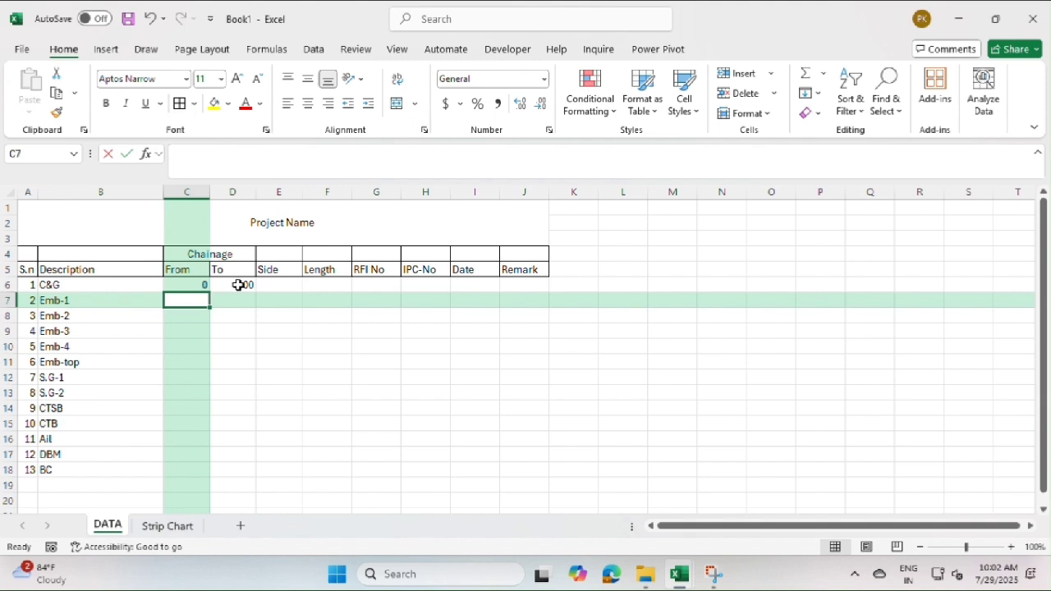
text(50)
key(Tab)
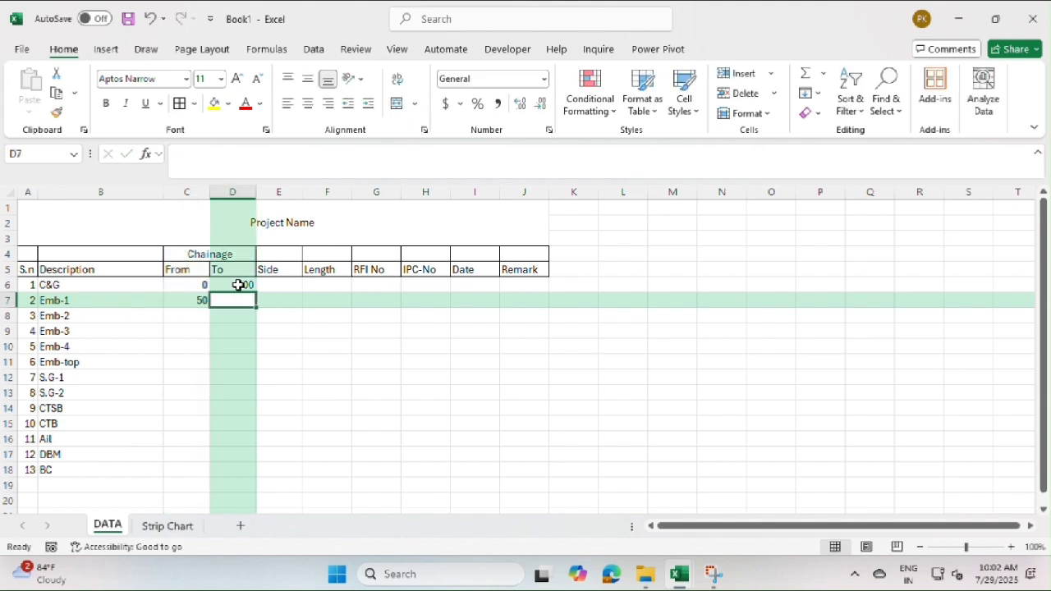
key(Left)
text(20)
key(Tab)
text(480)
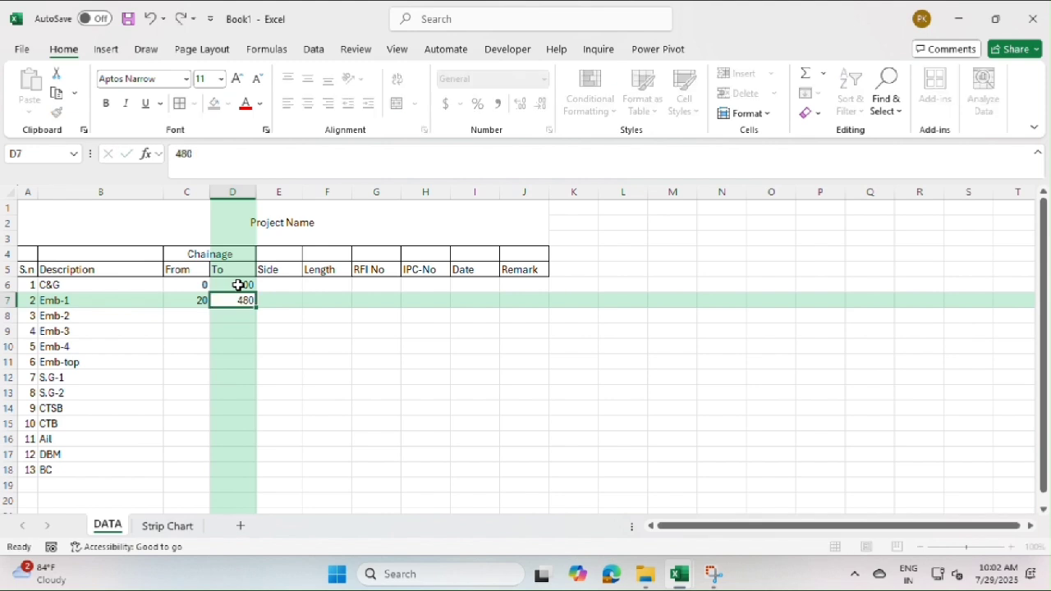
key(Return)
Enter the Emb-2 chainage in row 8, from 30 to 470
key(Left)
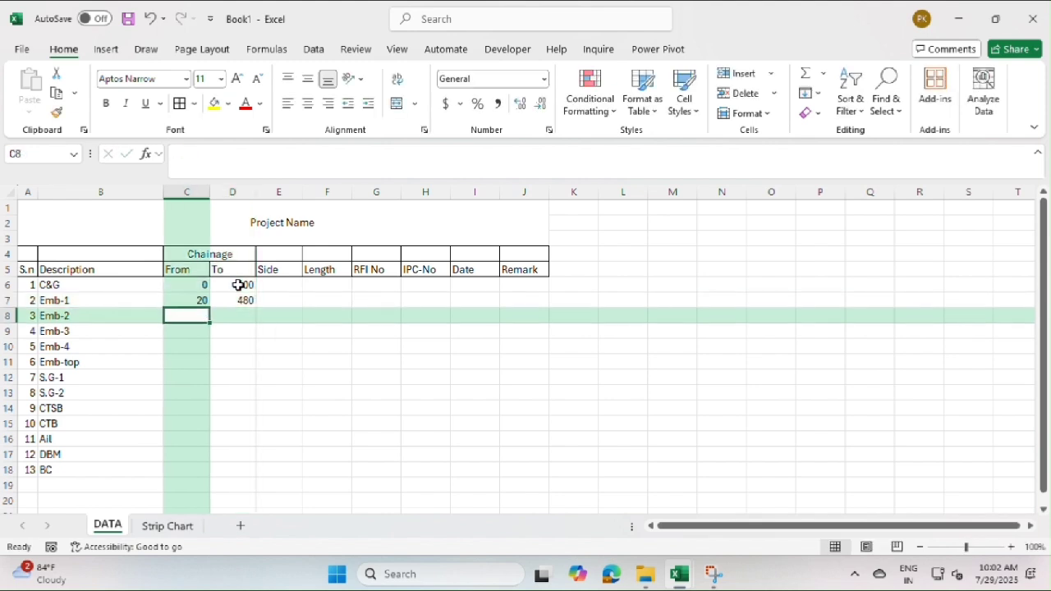
text(30)
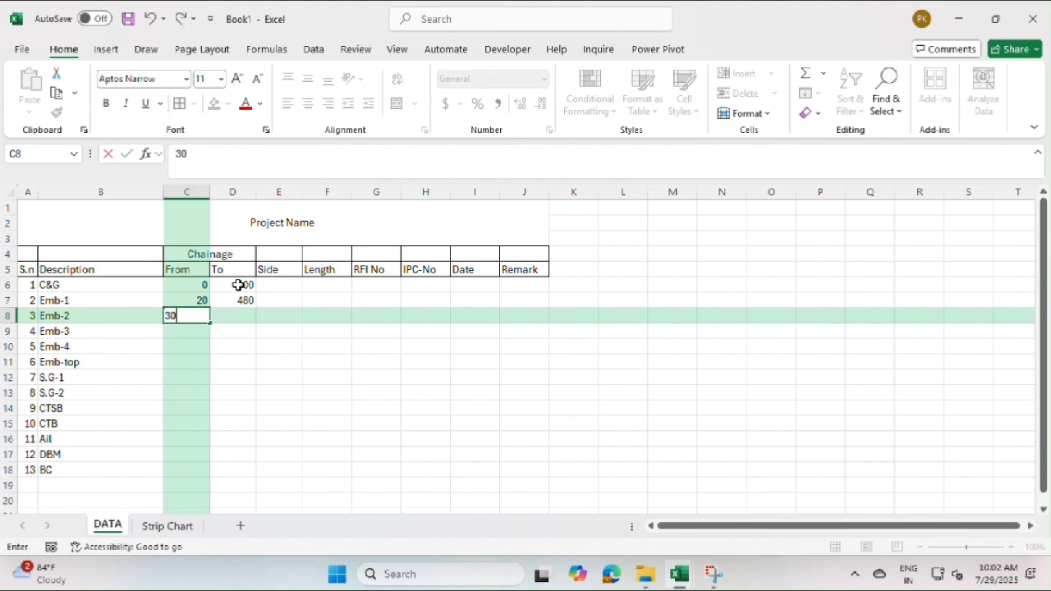
key(Tab)
text(470)
key(Return)
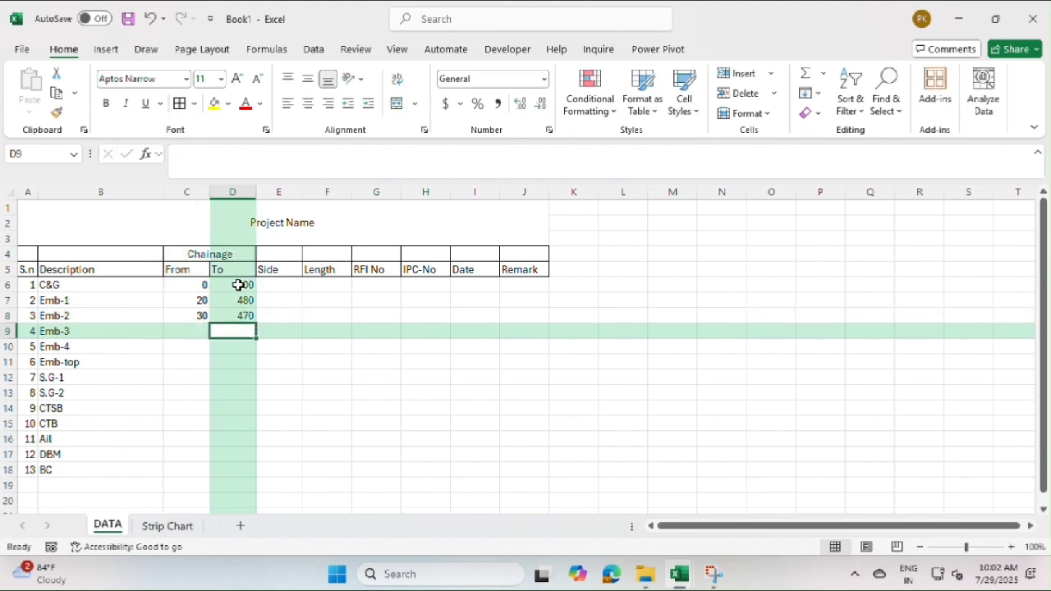
Enter the Emb-3 chainage in row 9, from 40 to 460
key(Left)
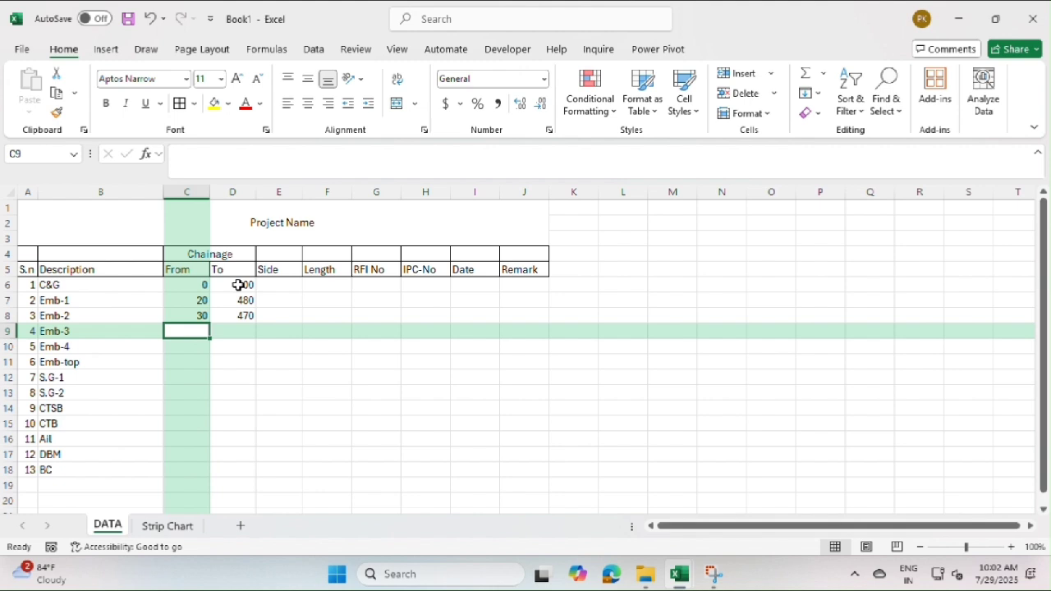
text(40)
key(Tab)
text(460)
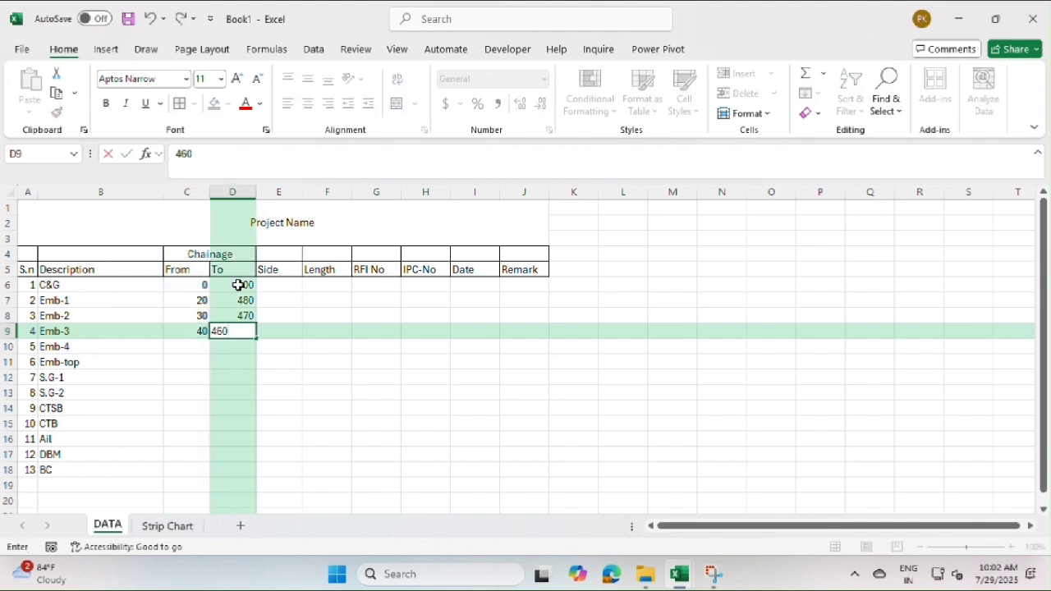
key(Return)
Enter the Emb-4 chainage in row 10, from 50 to 450
key(Left)
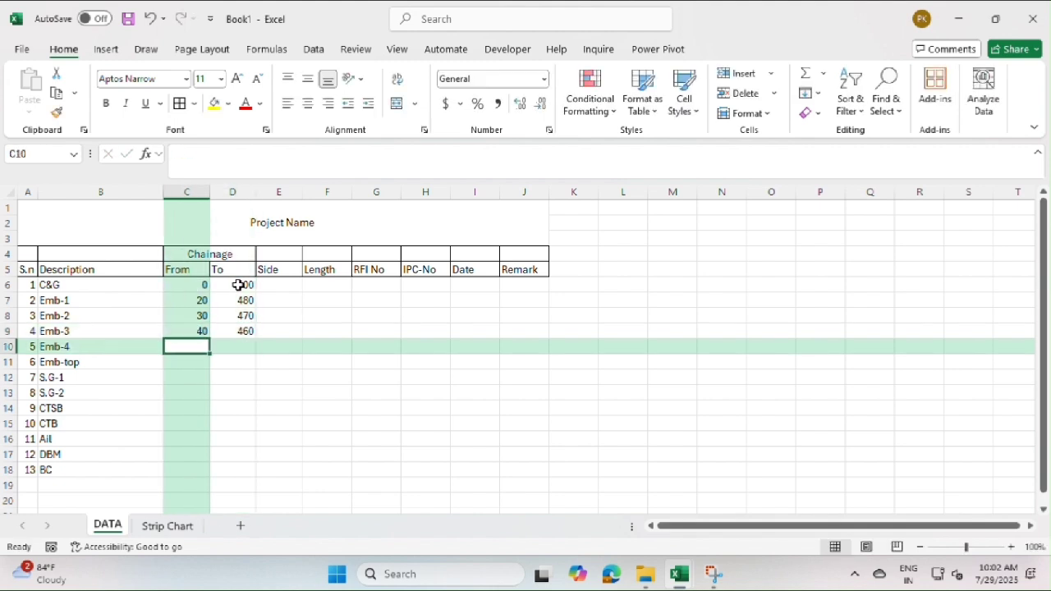
text(50)
key(Tab)
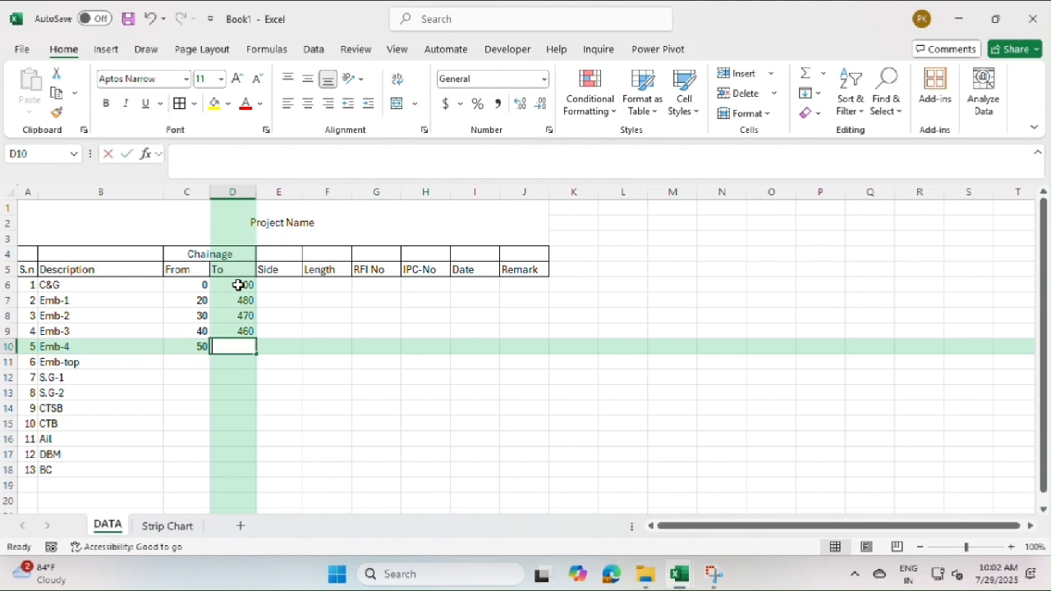
text(450)
key(Return)
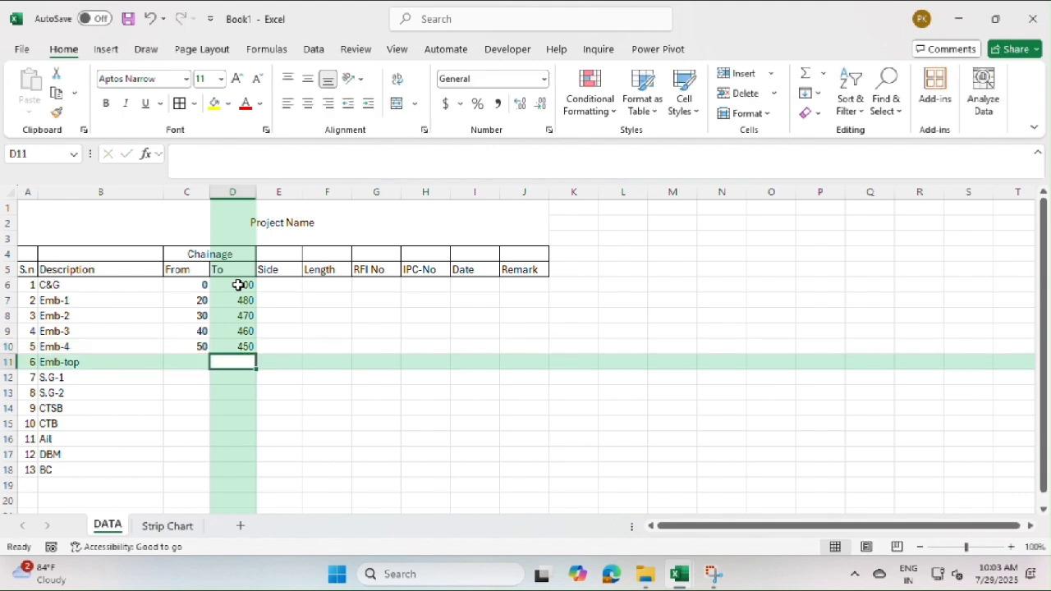
Enter the Emb-top chainage in row 11, from 60 to 440
key(Left)
text(60)
key(Tab)
text(46)
key(BackSpace)
text(40)
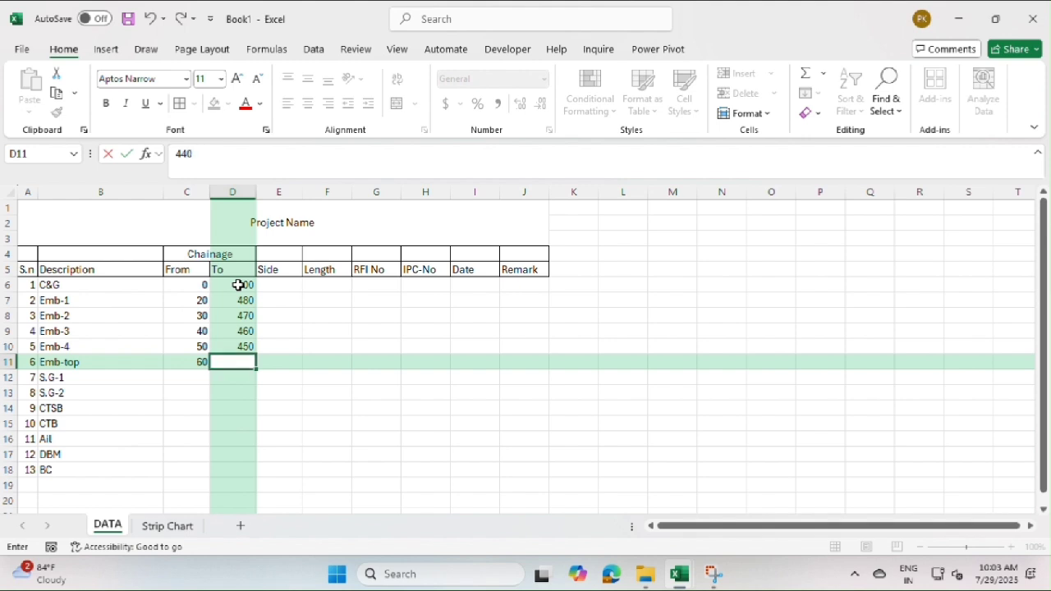
key(Return)
Enter the S.G-1 chainage in row 12, from 70 to 430
key(Left)
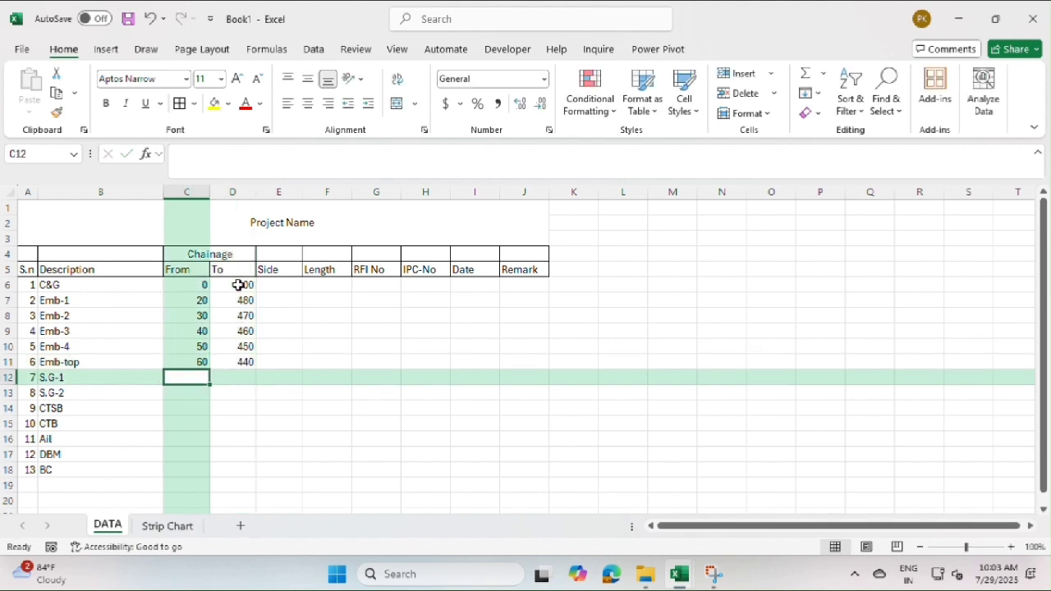
text(70)
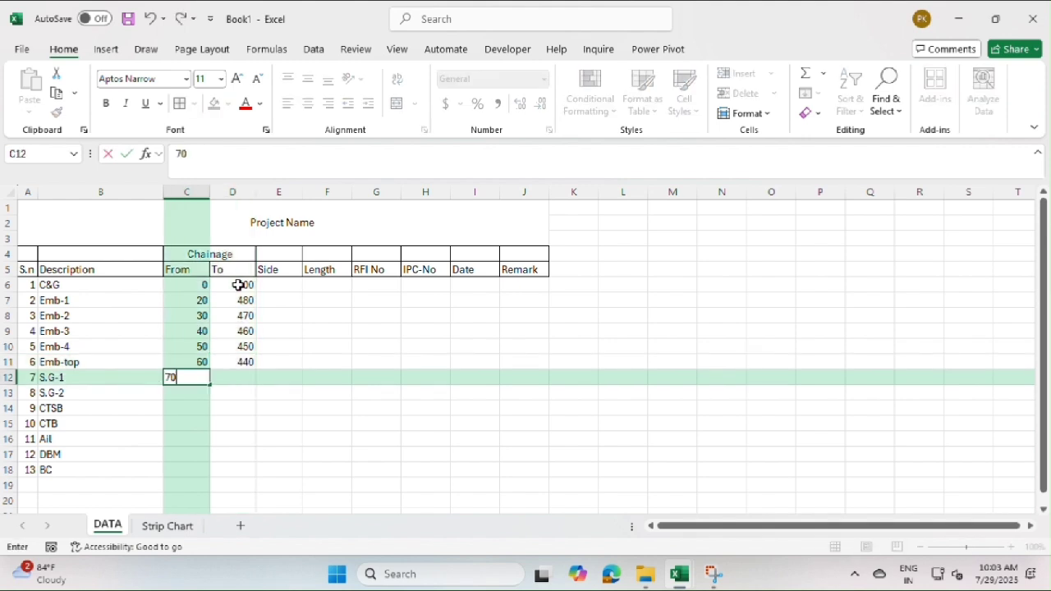
key(Right)
text(430)
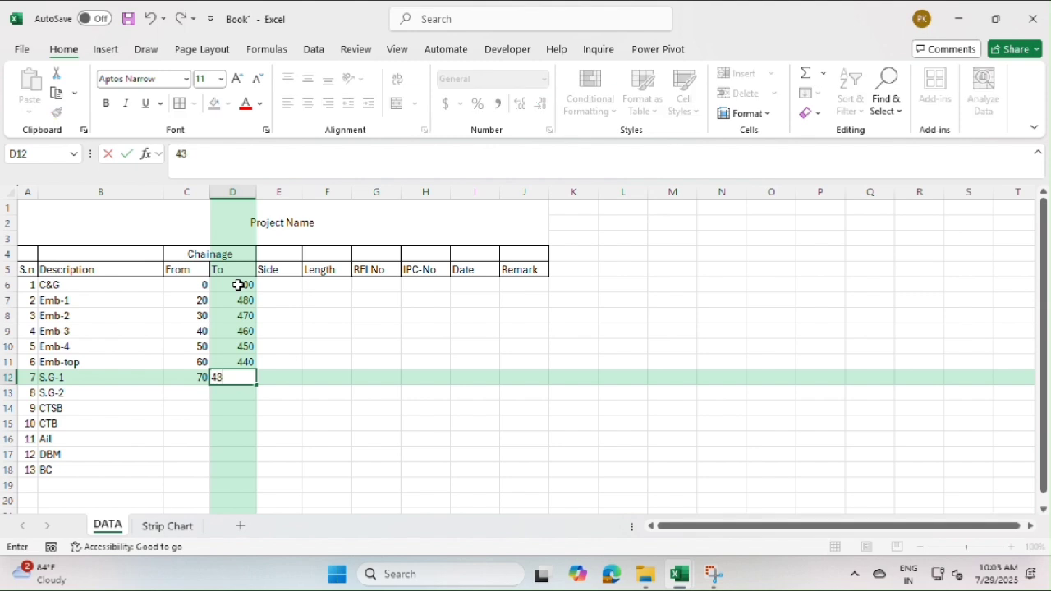
key(Return)
Enter the S.G-2 chainage in row 13, from 80 to 420
key(Left)
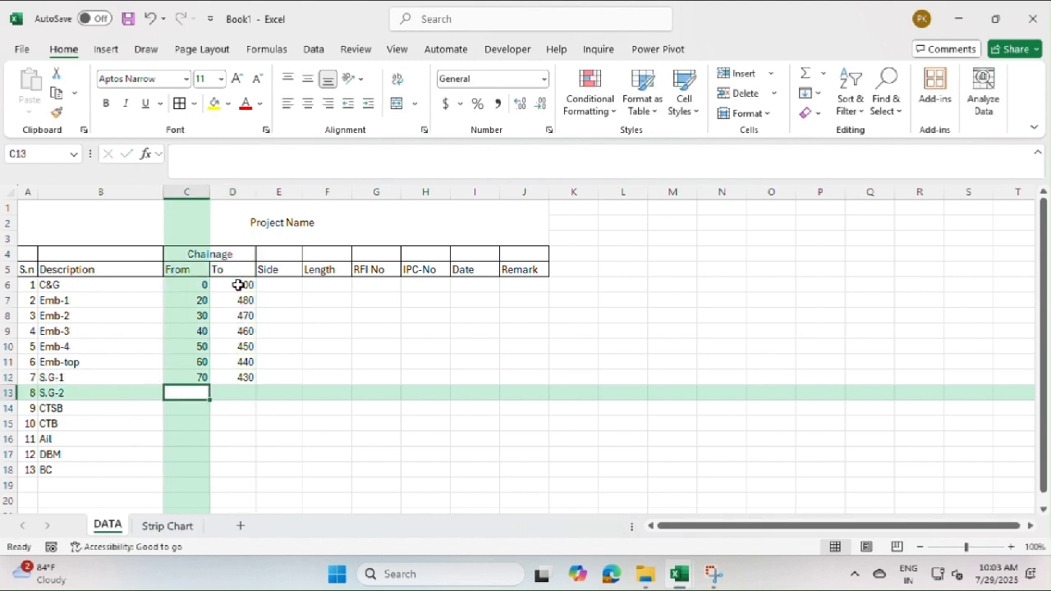
text(80)
key(Right)
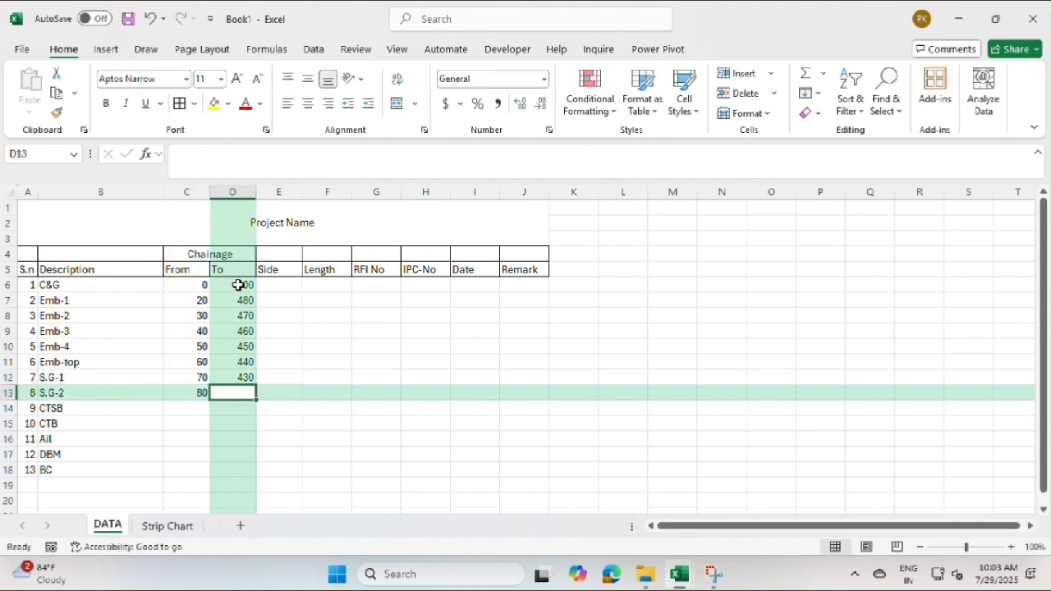
text(420)
key(Return)
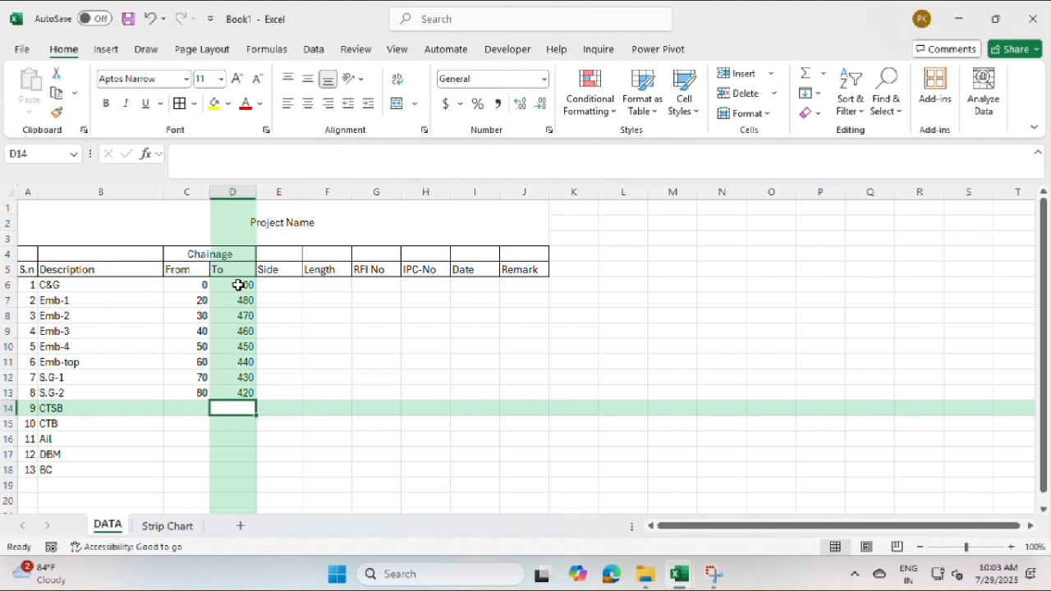
Enter the CTSB chainage in row 14, from 90 to 410
key(Left)
text(90)
key(Right)
text(410)
key(Return)
Enter the CTB chainage in row 15, from 100 to 400
key(Left)
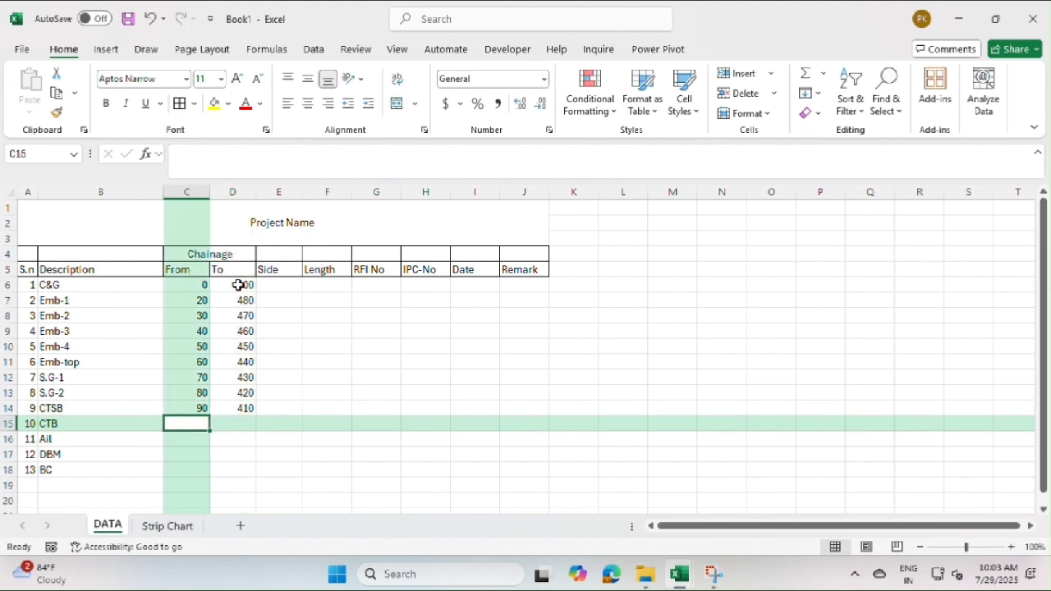
text(100)
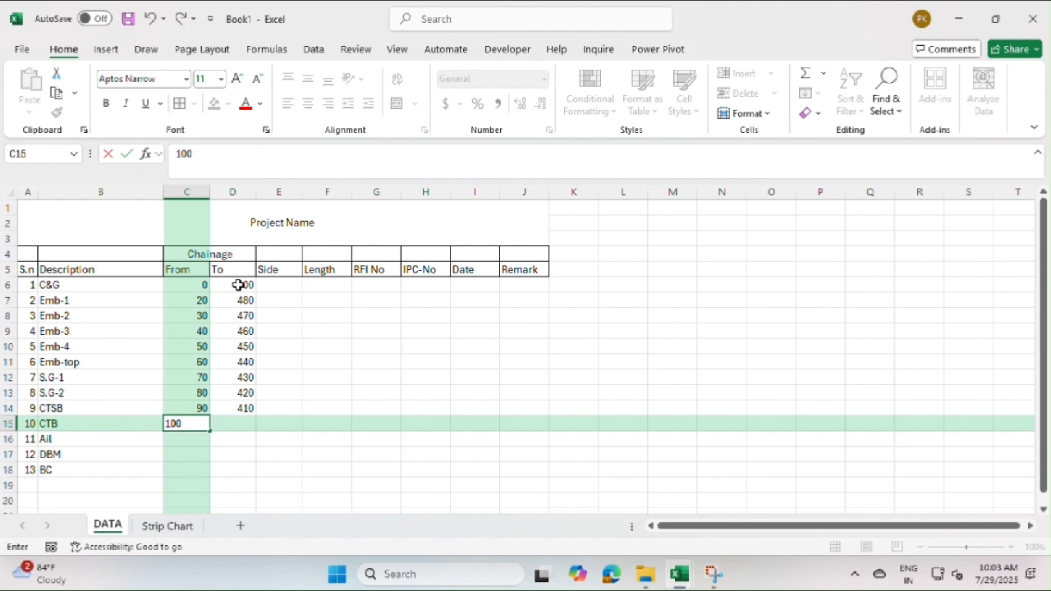
key(Right)
text(400)
key(Return)
Enter the Ail chainage in row 16, from 110 to 390
key(Left)
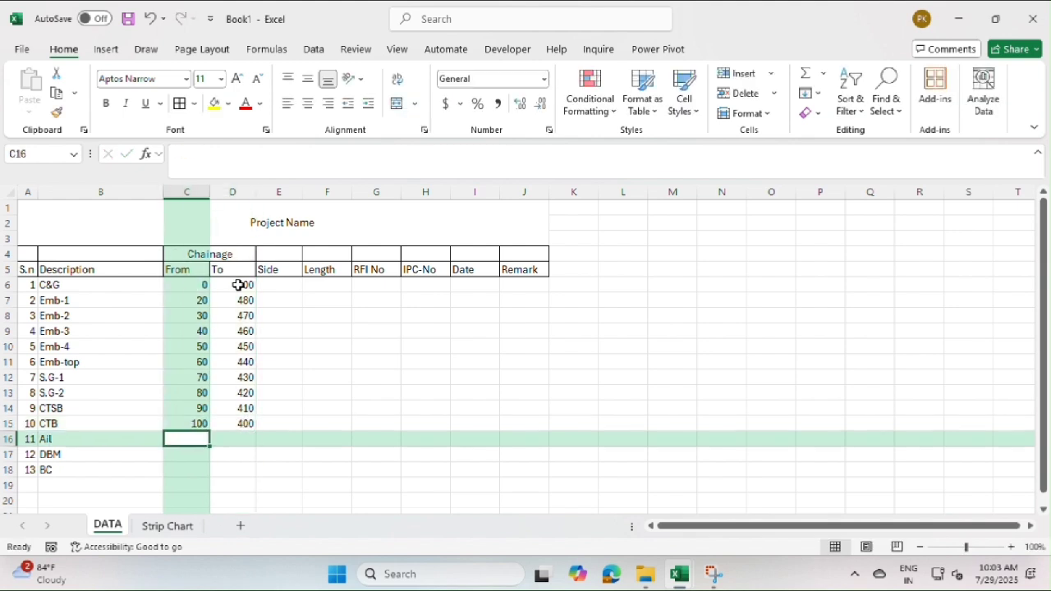
text(1)
text(110)
key(Right)
text(390)
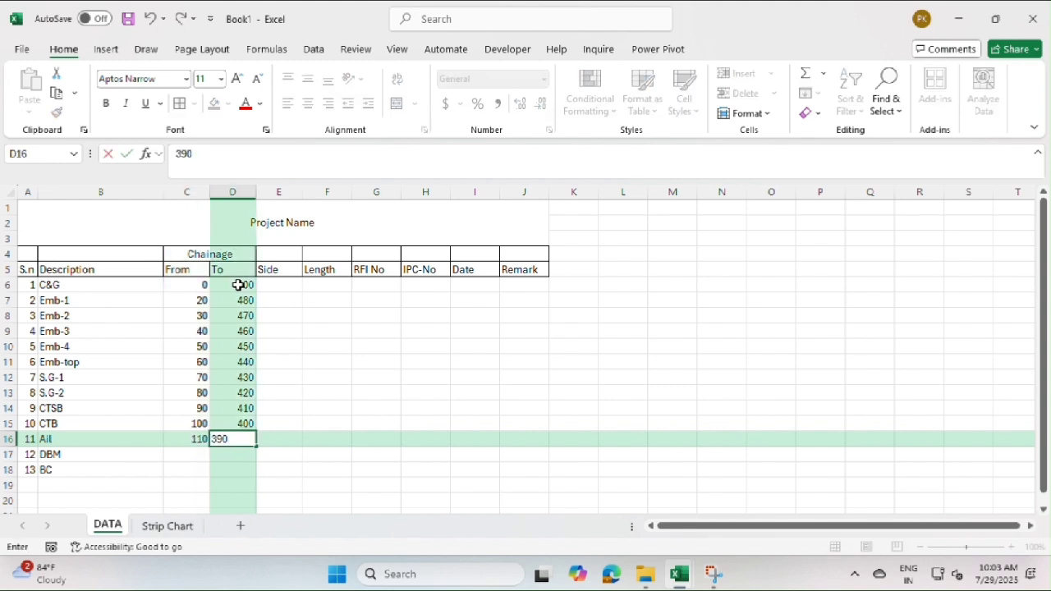
key(Return)
key(Left)
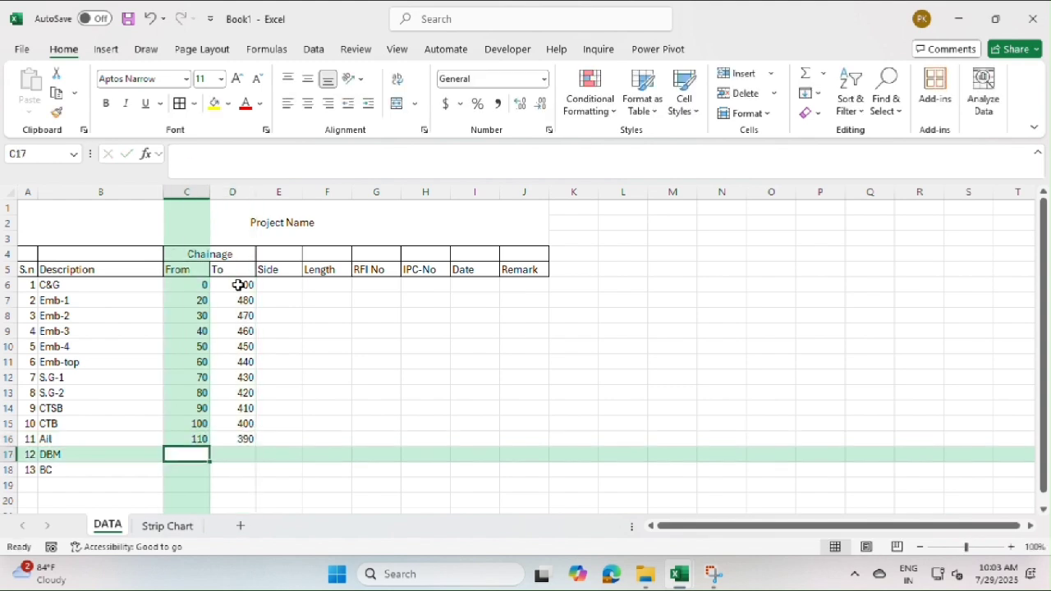
Enter the DBM chainage in row 17, from 120 to 380
text(120)
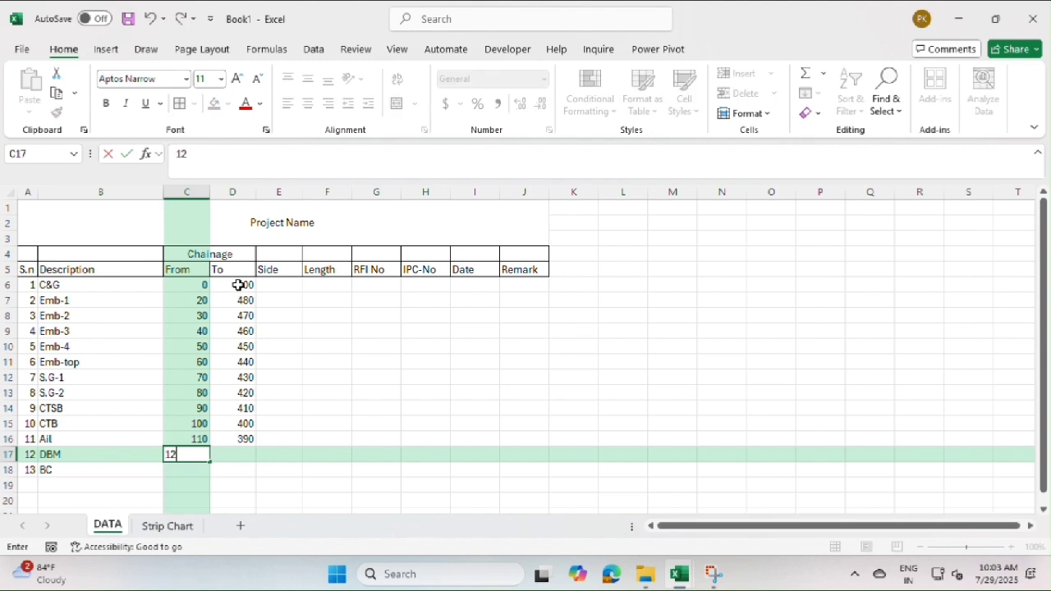
key(Right)
text(3)
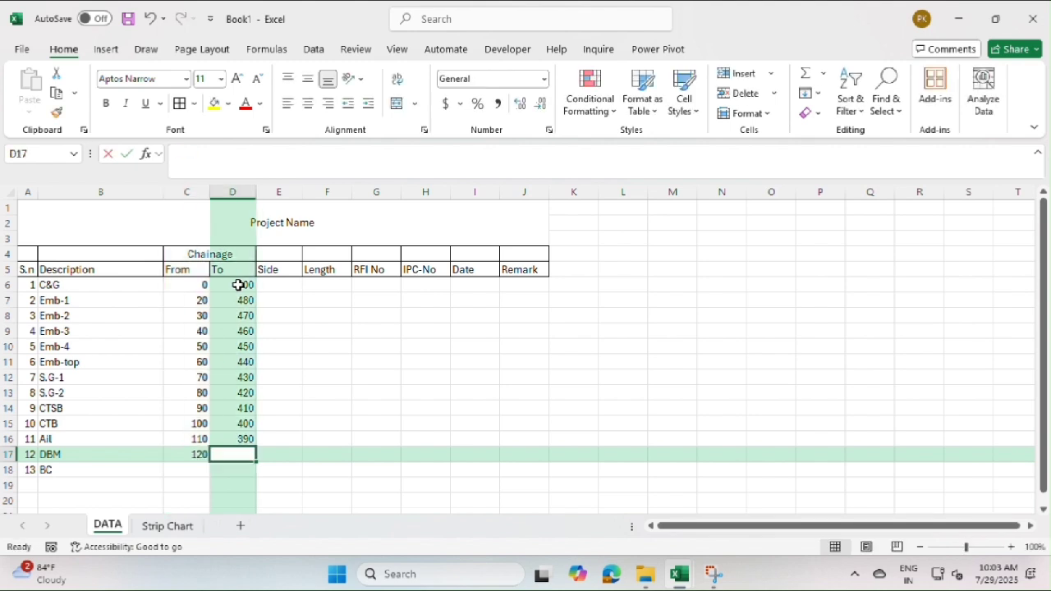
text(80)
key(Return)
key(Left)
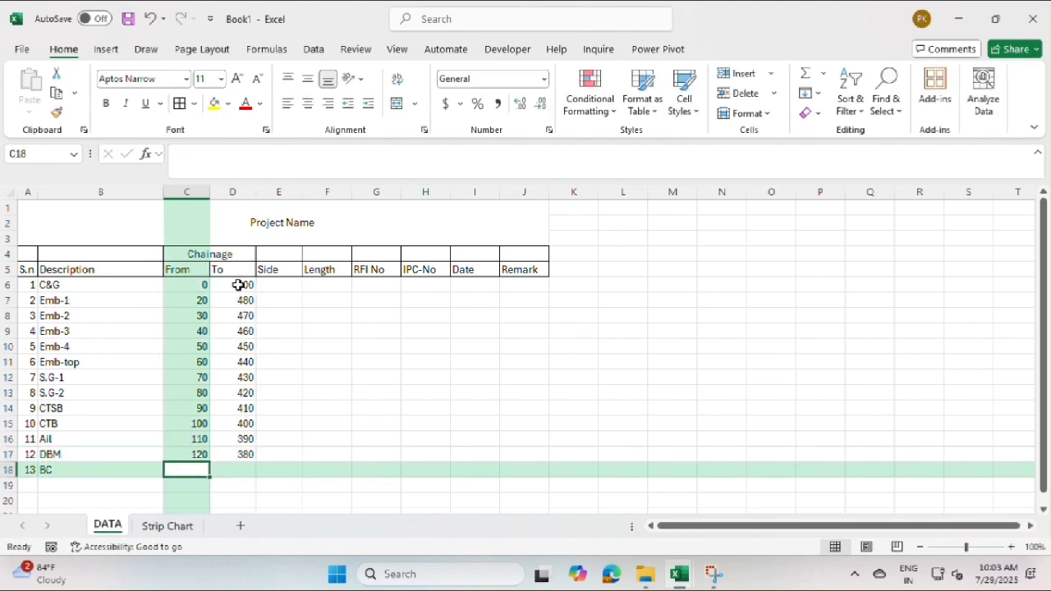
Enter the BC chainage in row 18, from 130 to 370
text(130)
key(Right)
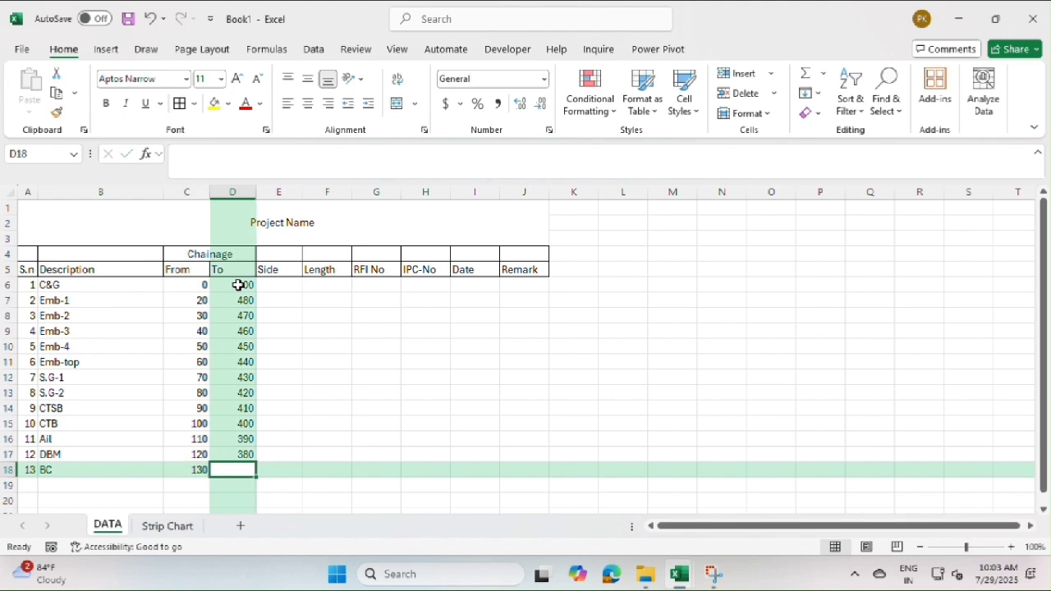
text(370)
key(Return)
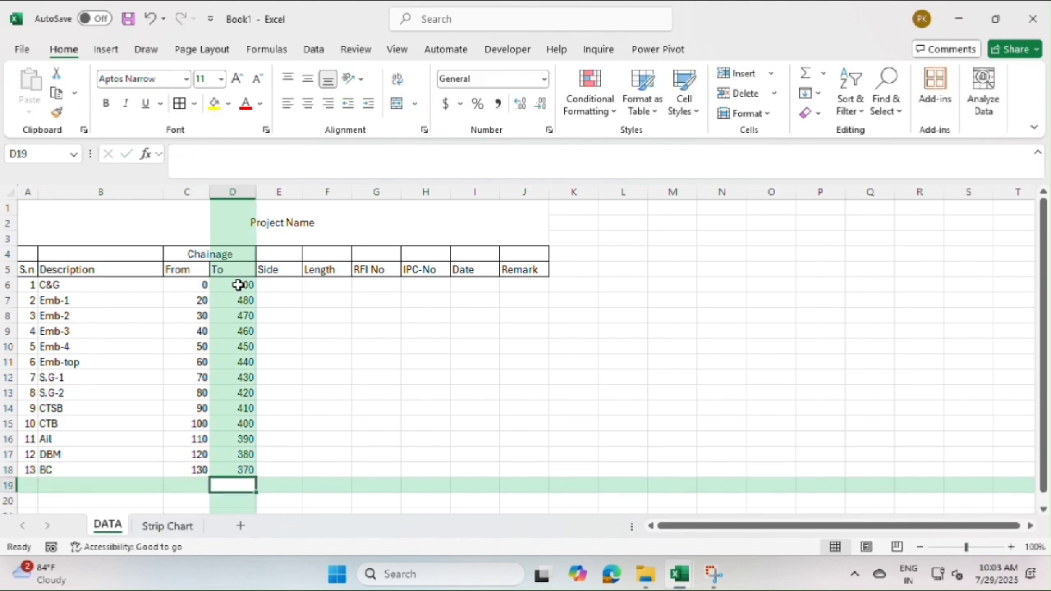
Enter LHS as the side for C&G in E6 and copy it to all layers through row 18
click(291, 283)
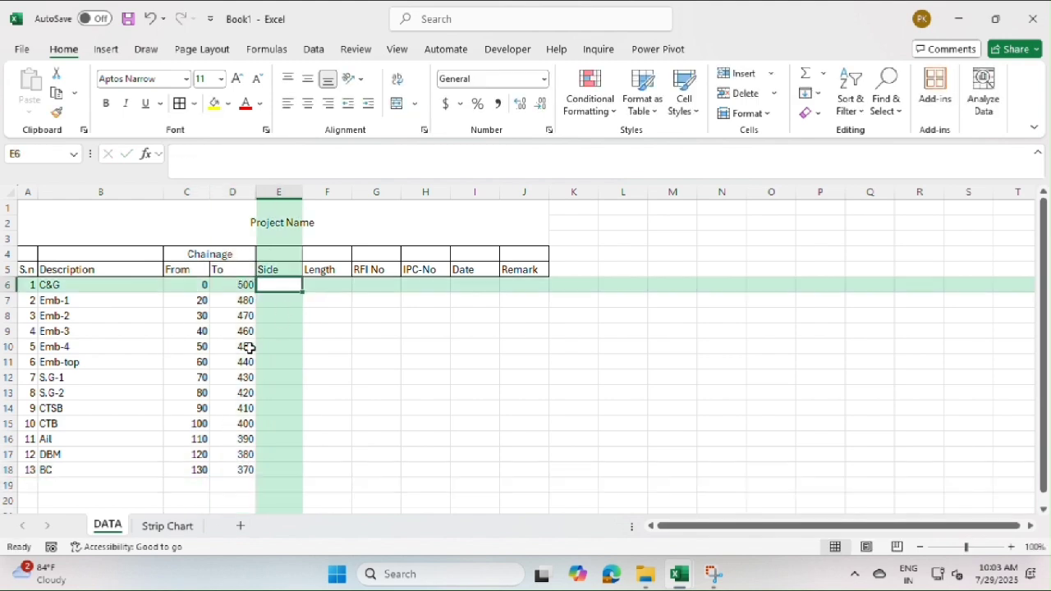
text(LHS)
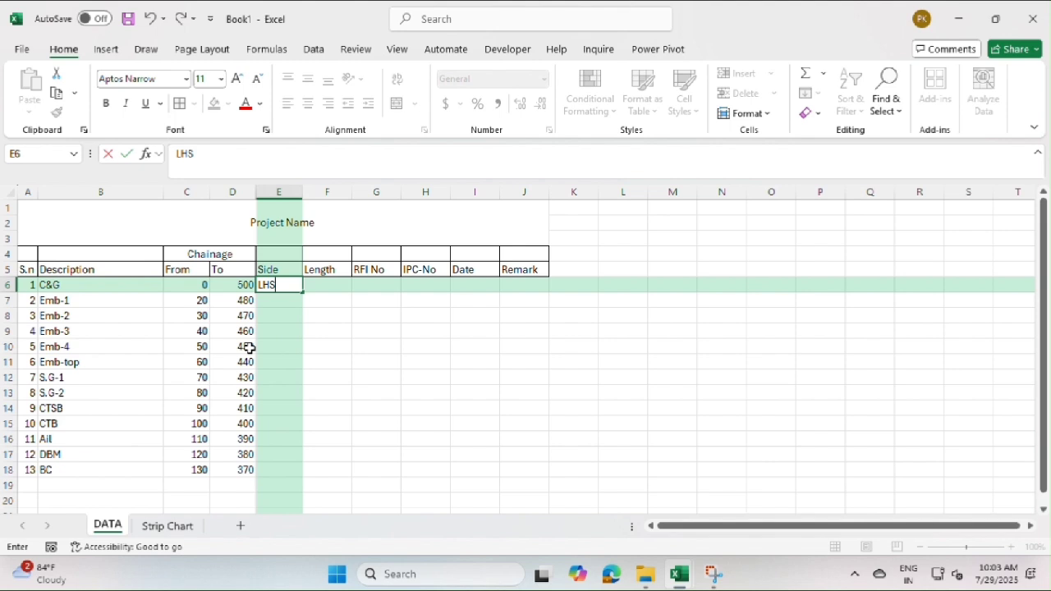
key(Return)
click(291, 283)
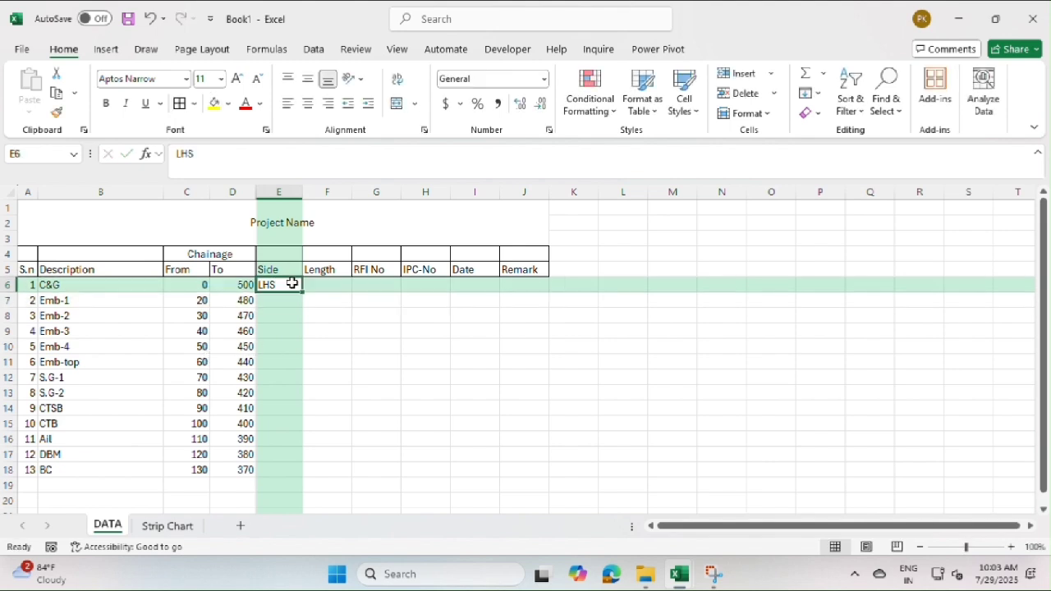
key(ctrl+c)
drag(293, 297, 291, 465)
key(ctrl+v)
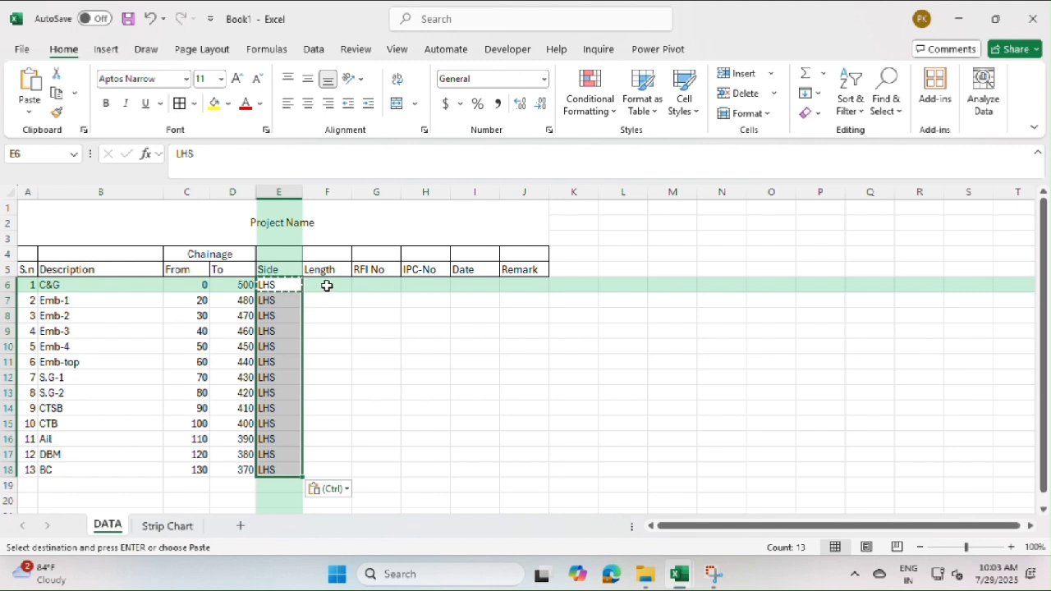
Calculate the C&G length in F6 with the formula +D6-C6 and fill it through row 18
click(325, 285)
text(+)
key(Left)
key(Left)
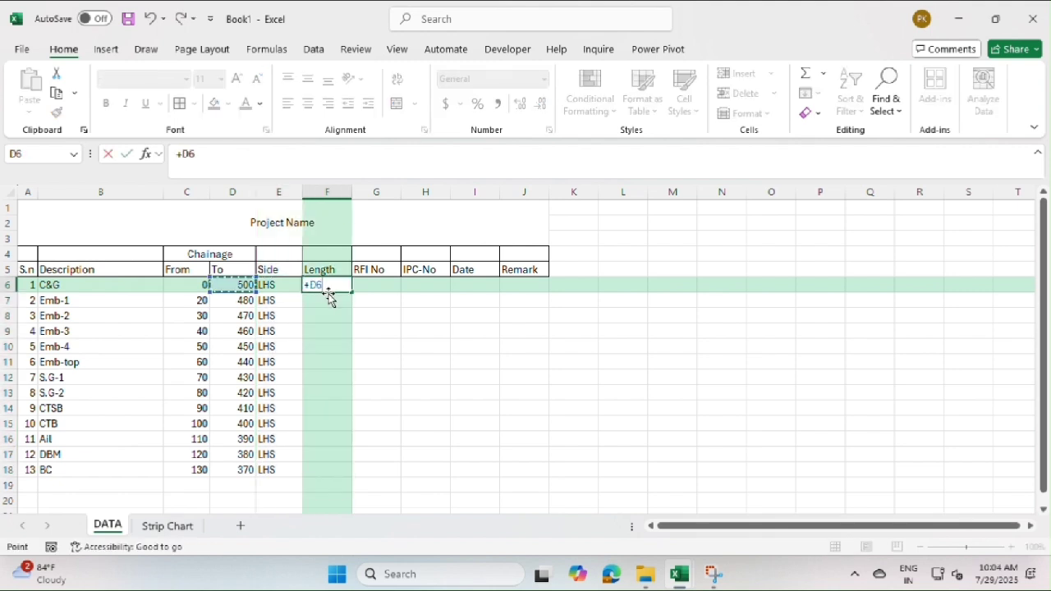
text(-)
key(Left)
key(Left)
key(Left)
key(Return)
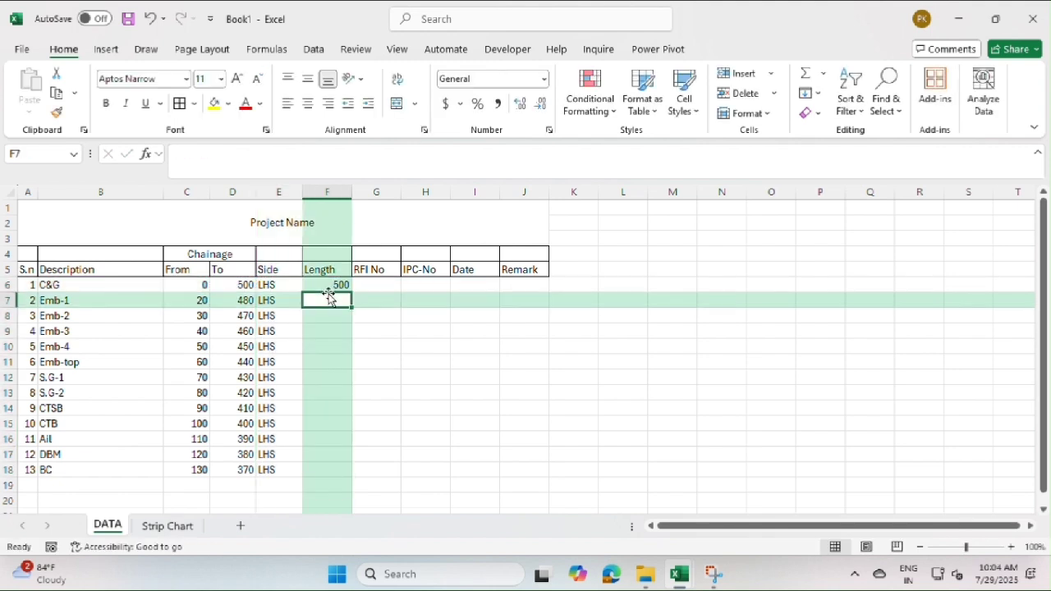
click(332, 286)
drag(352, 293, 353, 477)
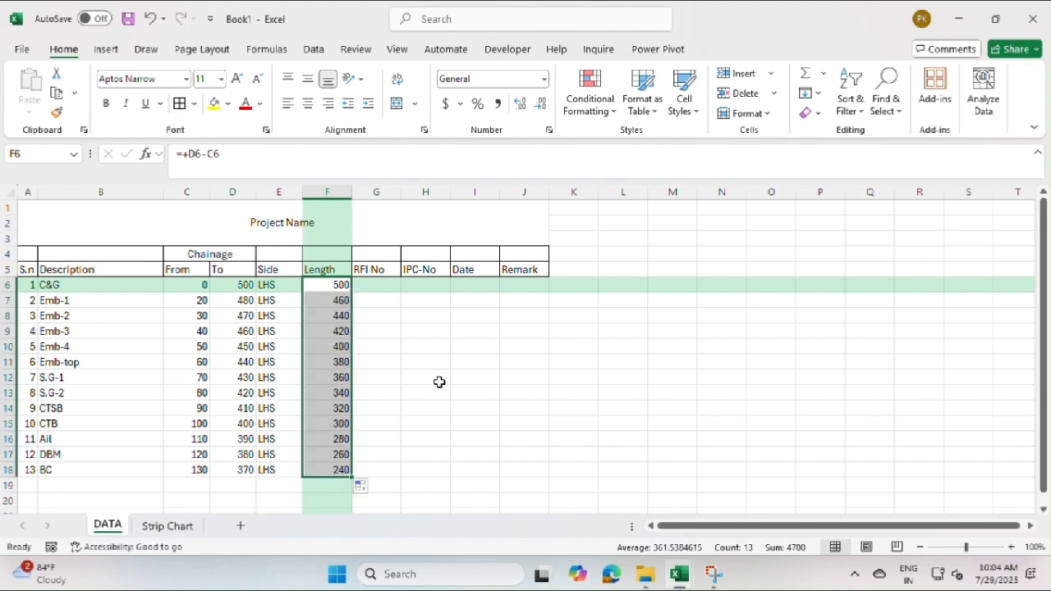
click(378, 285)
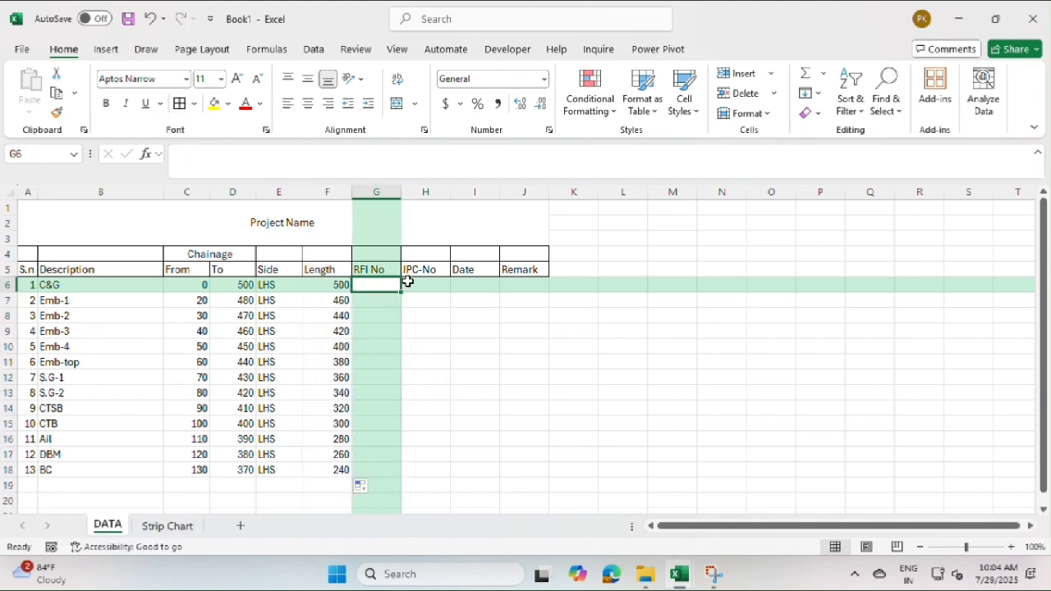
click(419, 285)
click(462, 285)
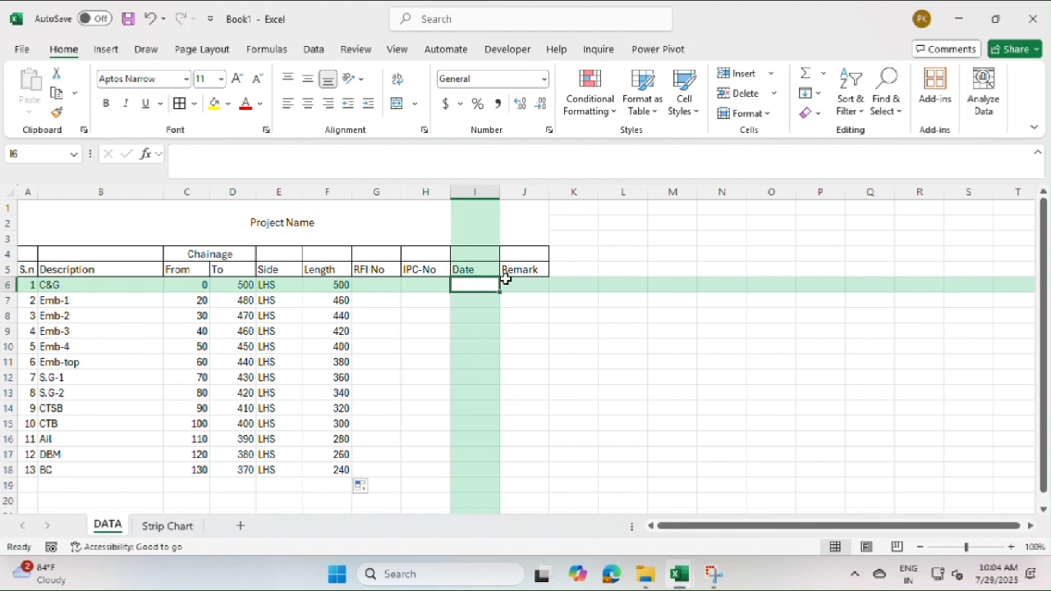
click(507, 281)
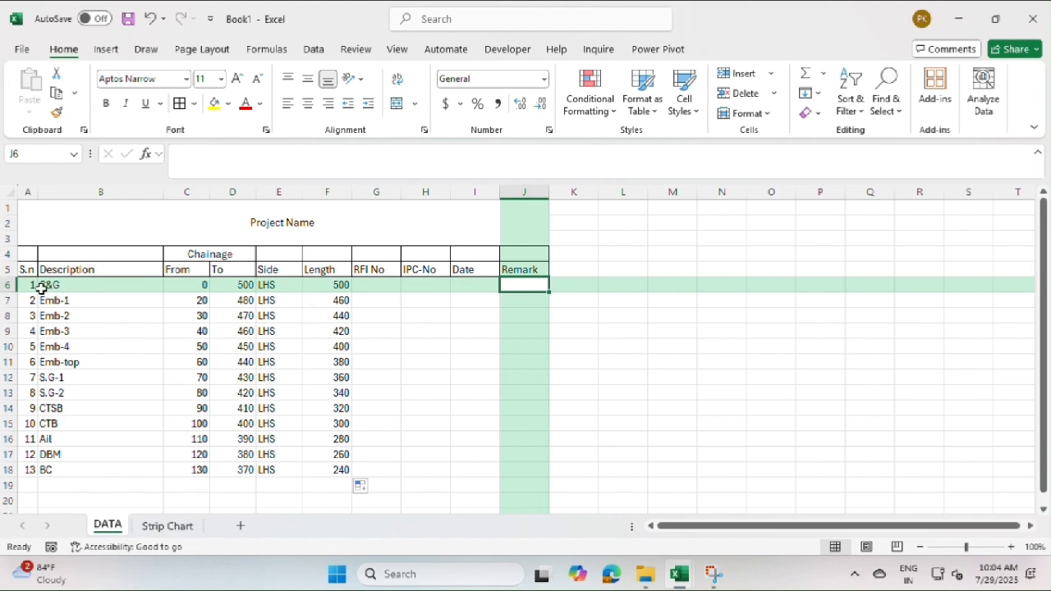
Copy the layer table A6:F18 and paste it below, starting at A20
drag(33, 285, 338, 464)
key(ctrl+c)
scroll(336, 459, down, 3)
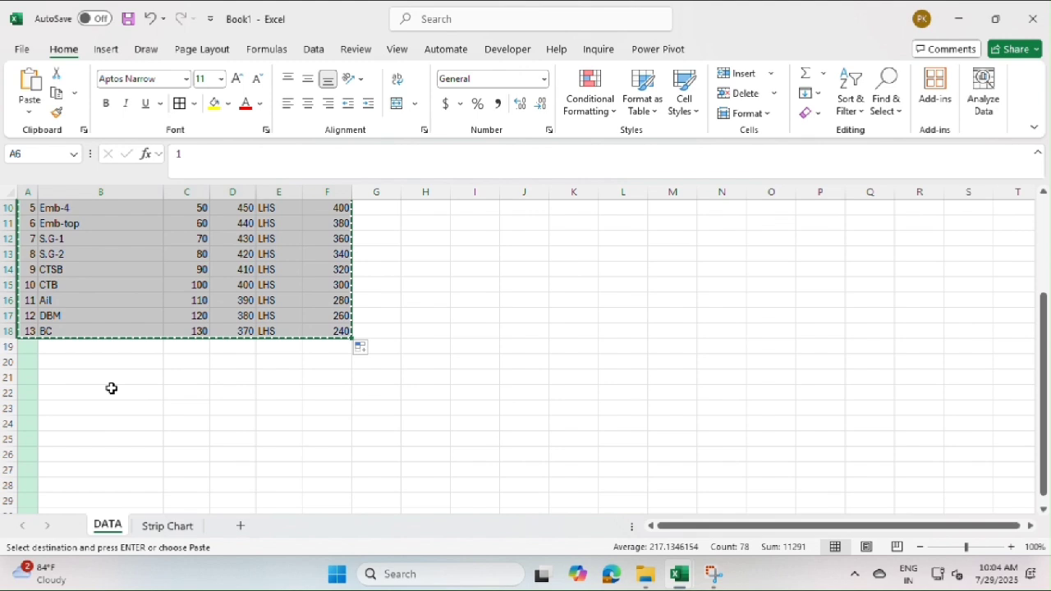
click(27, 359)
key(ctrl+v)
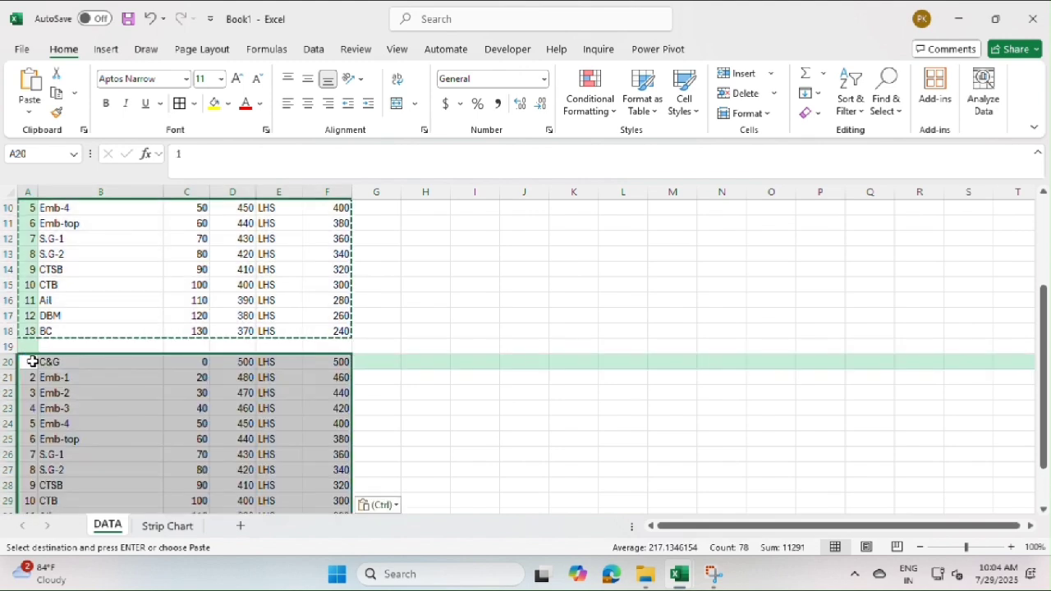
Change the side to RHS for all layers of the copied block, E20:E32
click(264, 362)
text(R)
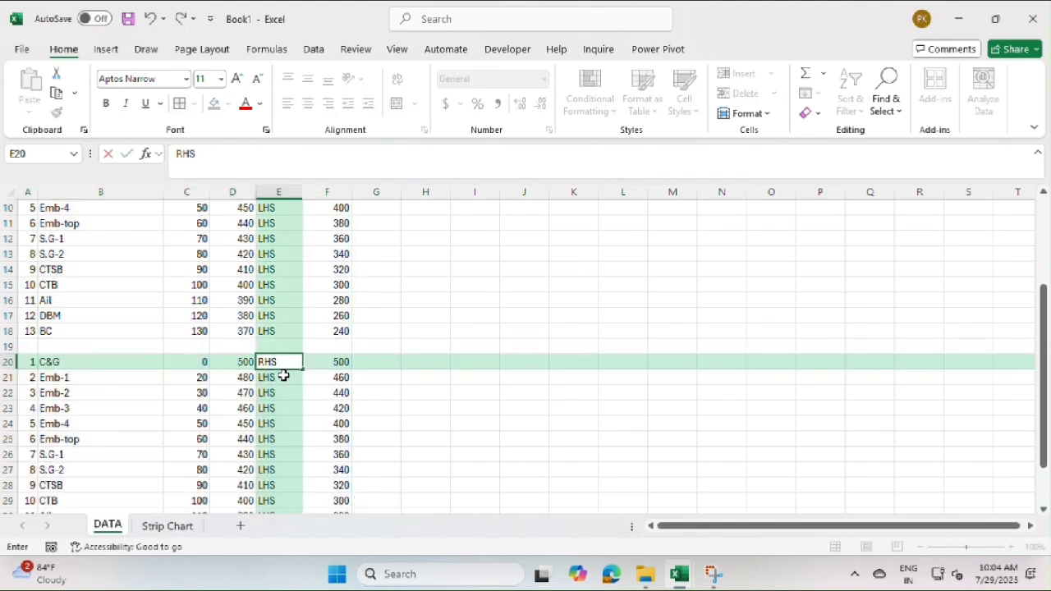
key(Return)
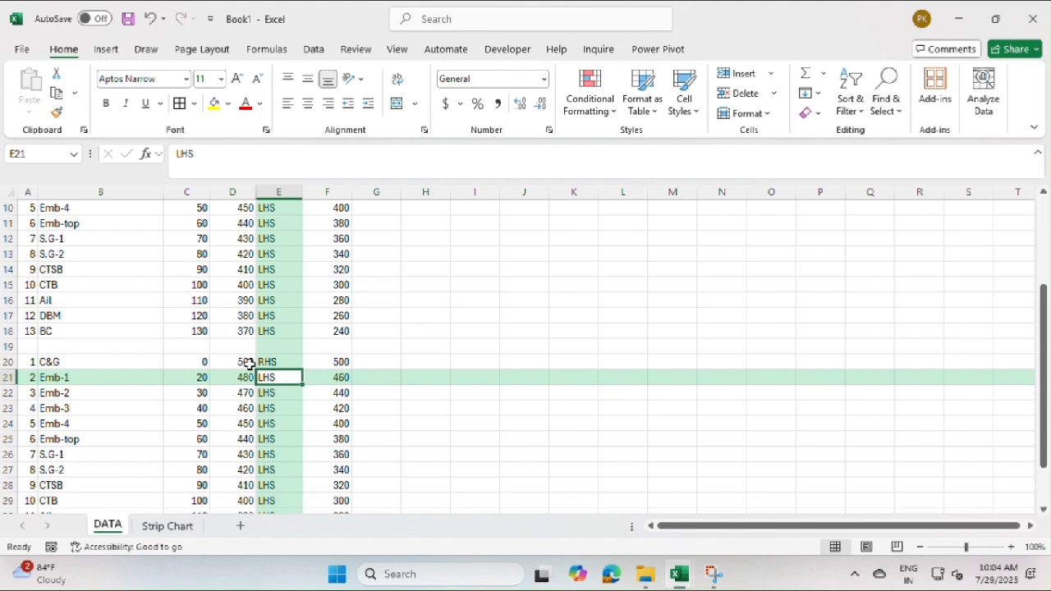
click(270, 361)
key(ctrl+c)
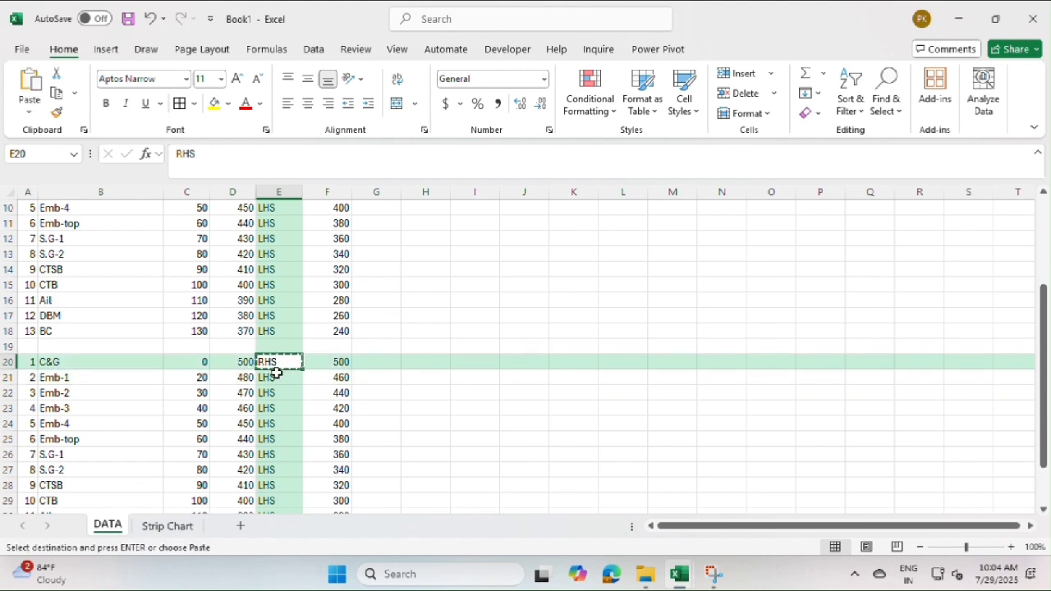
drag(278, 378, 279, 458)
key(ctrl+v)
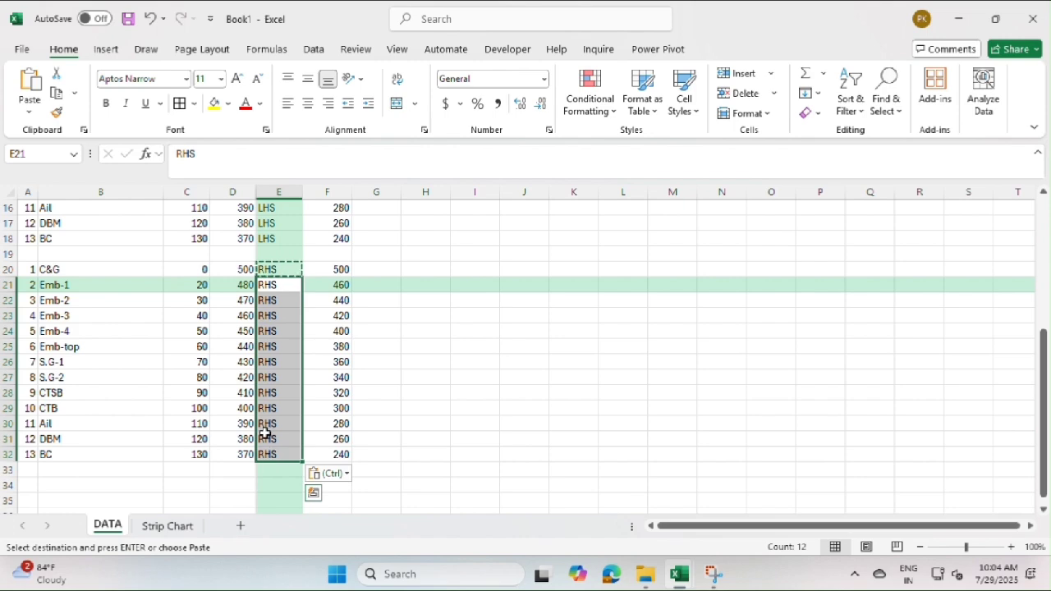
Apply all borders to the table body A6:J32, including the blank row between the LHS and RHS blocks
scroll(258, 436, up, 5)
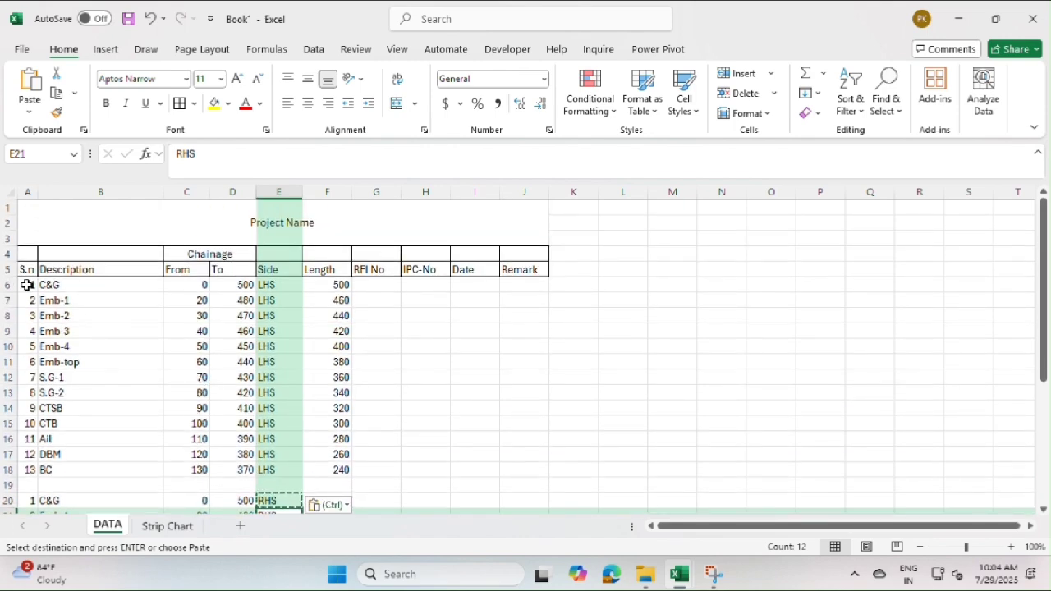
drag(31, 284, 541, 490)
scroll(563, 432, up, 5)
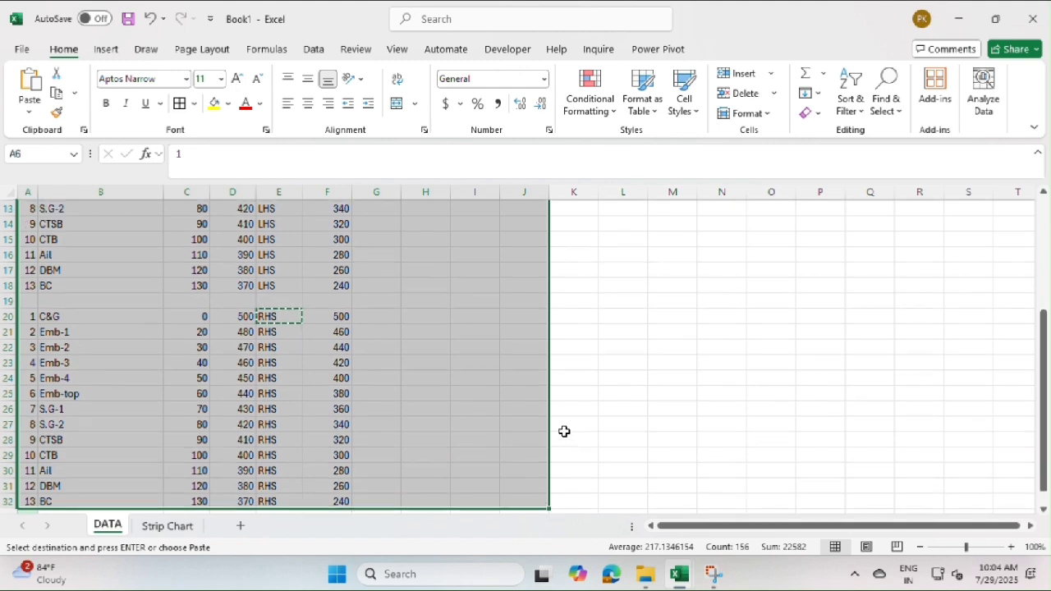
key(Escape)
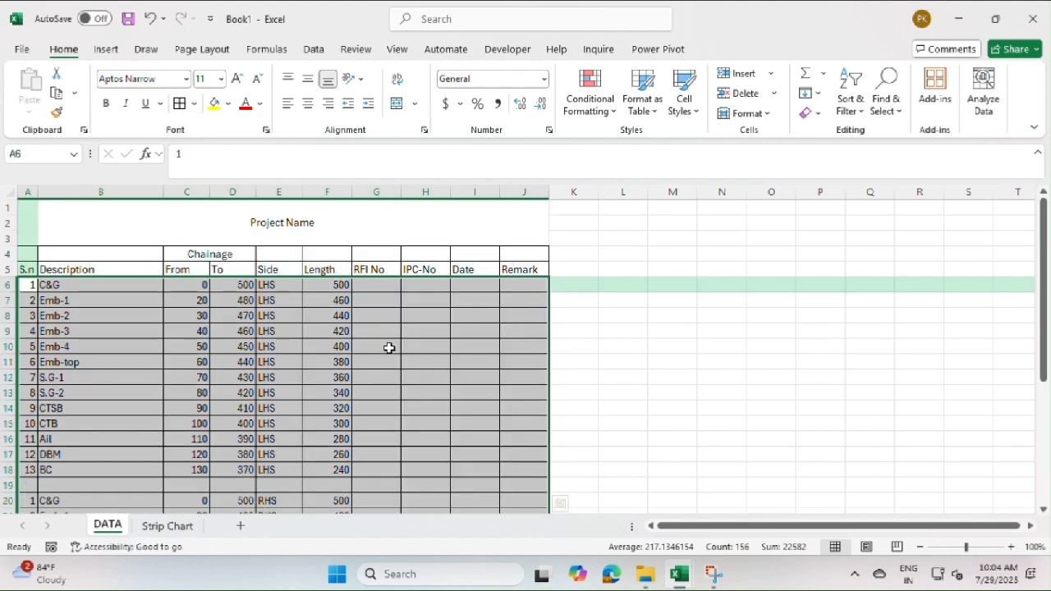
scroll(392, 352, down, 2)
scroll(387, 355, up, 2)
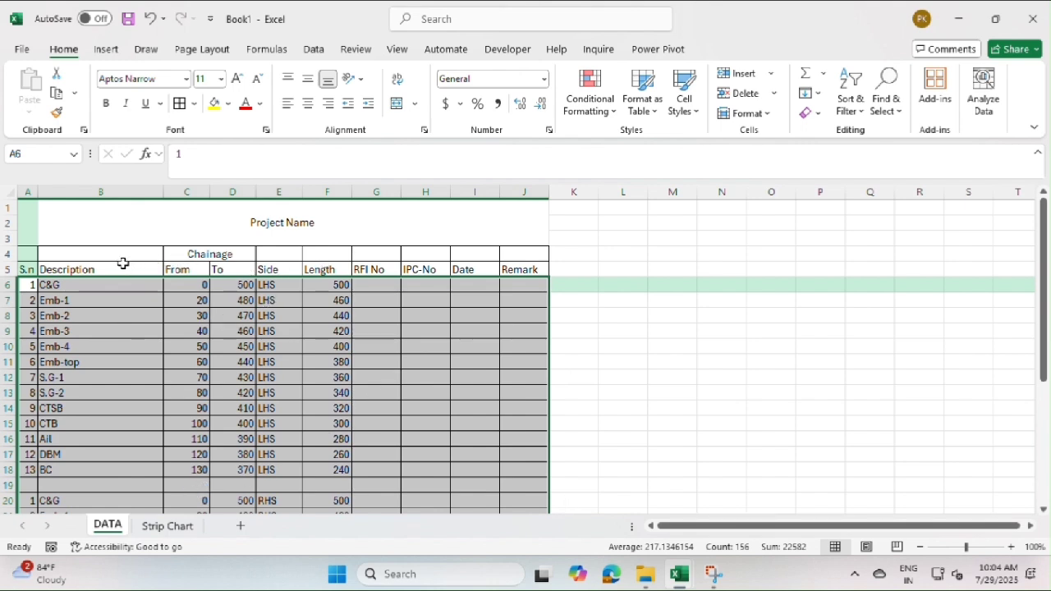
Merge and center rows 4 and 5 separately for the S.n, Description, Side, Length, RFI No, IPC-No, Date and Remark headers
drag(28, 258, 28, 267)
click(395, 104)
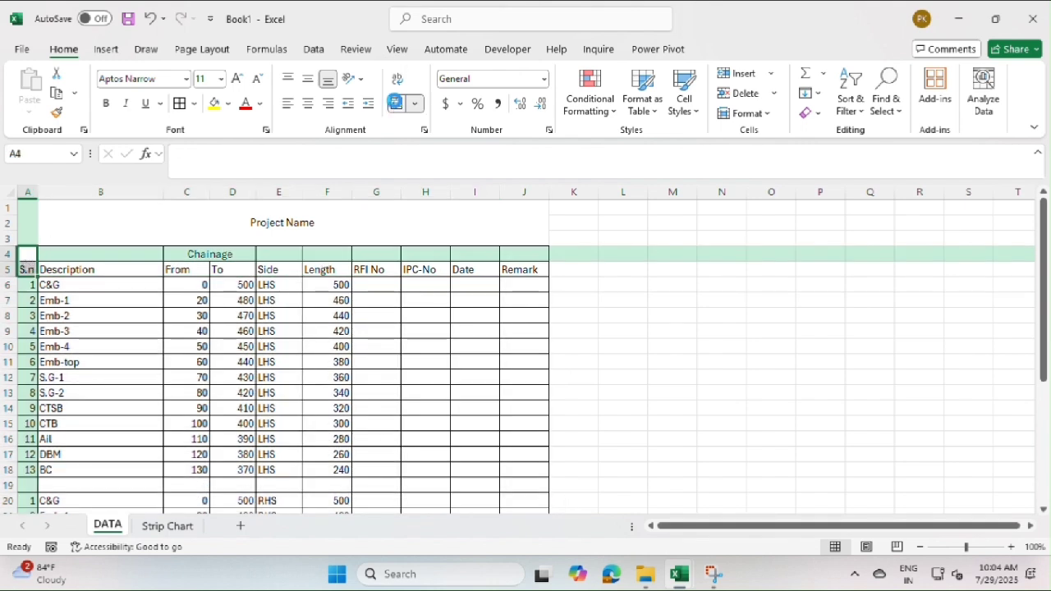
drag(124, 254, 124, 268)
click(398, 105)
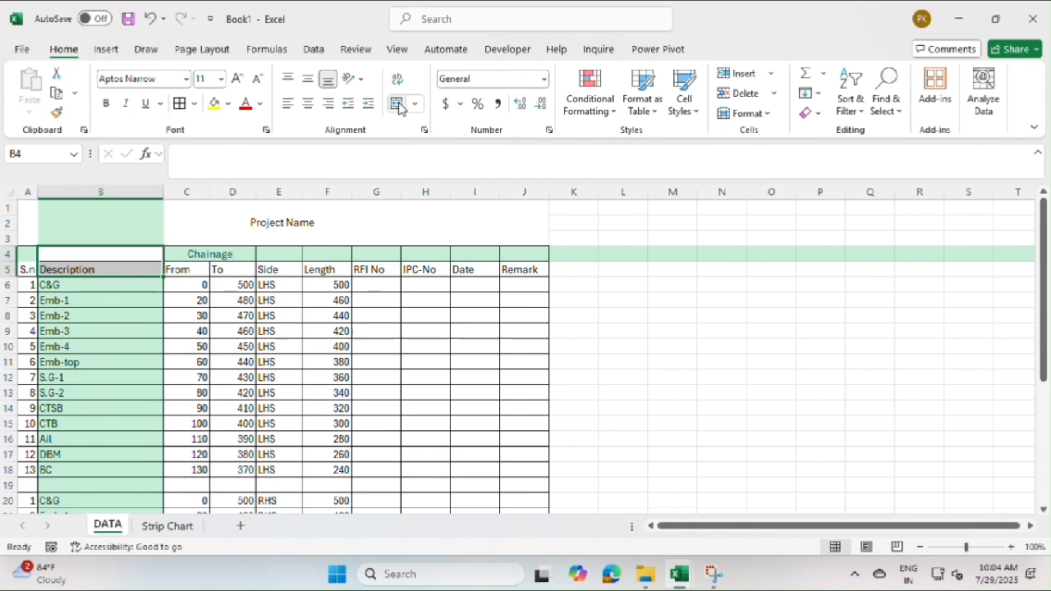
drag(288, 253, 513, 263)
click(399, 104)
click(399, 105)
click(399, 104)
click(399, 104)
click(399, 105)
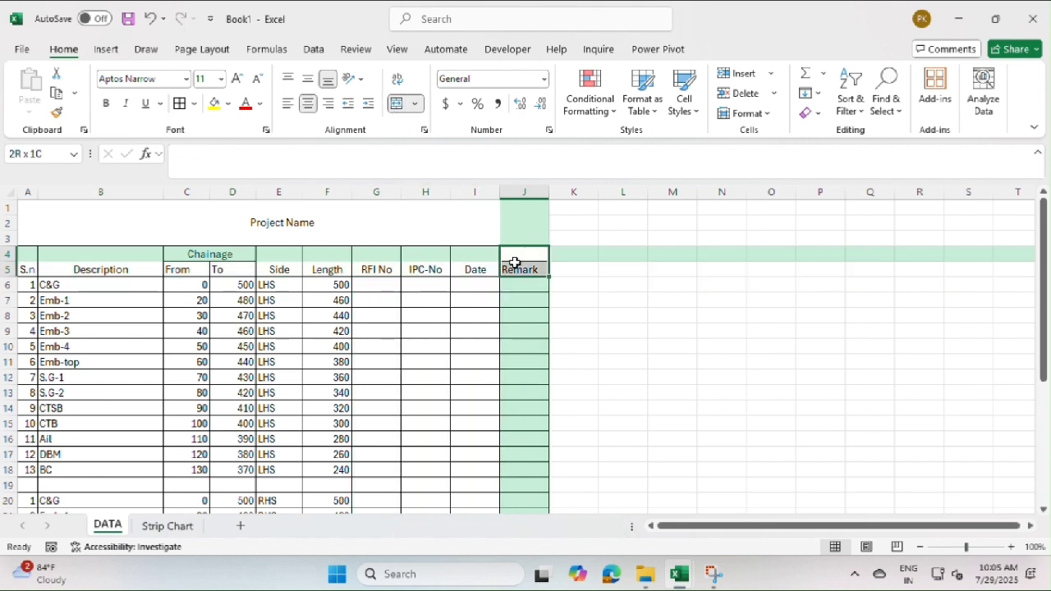
click(399, 104)
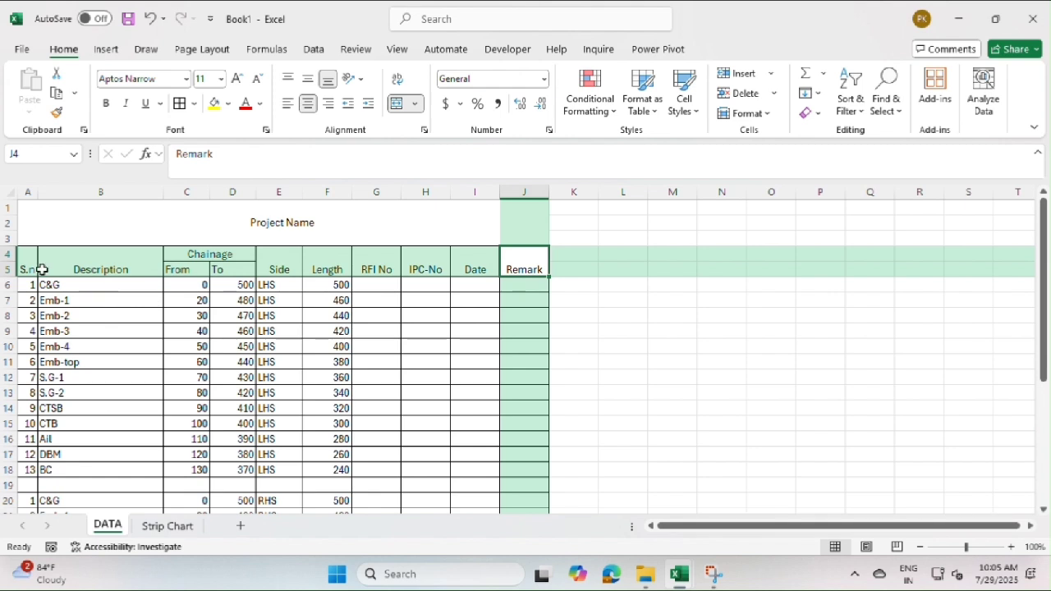
Make the table header in A4:J5 bold
drag(32, 265, 512, 263)
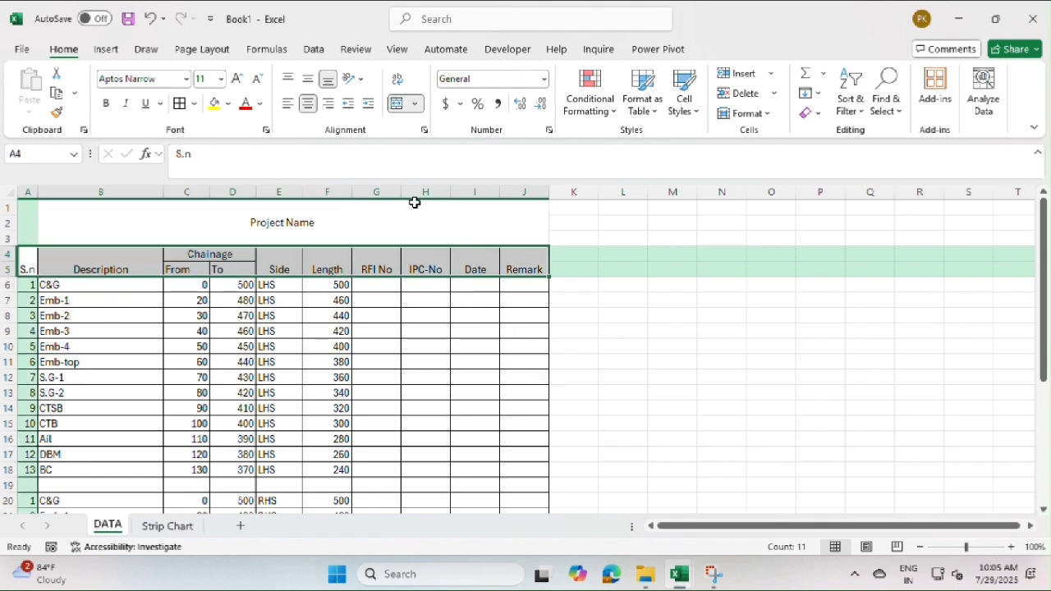
click(105, 102)
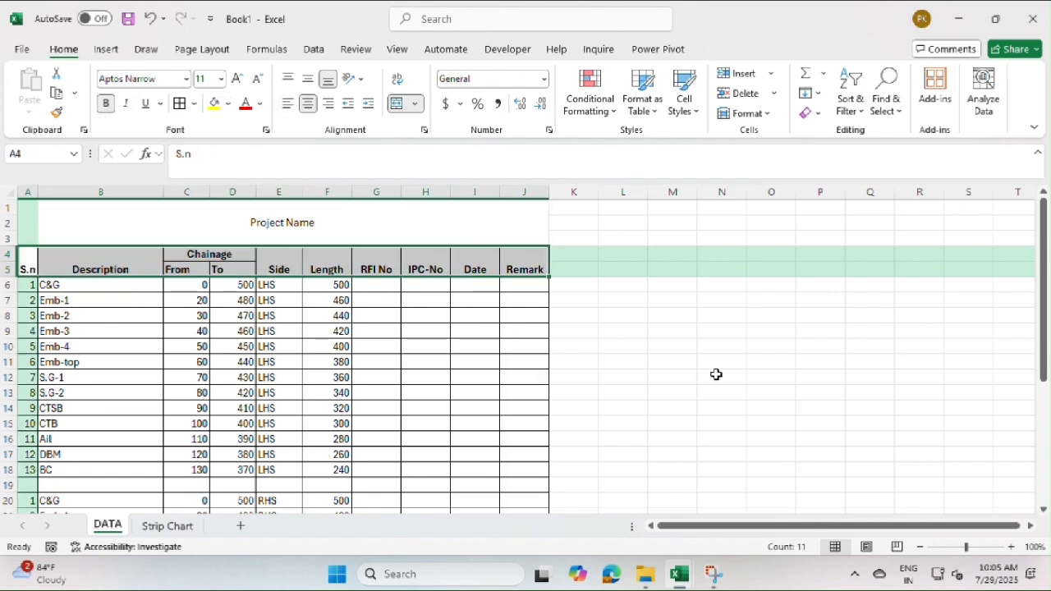
click(720, 345)
scroll(339, 329, down, 2)
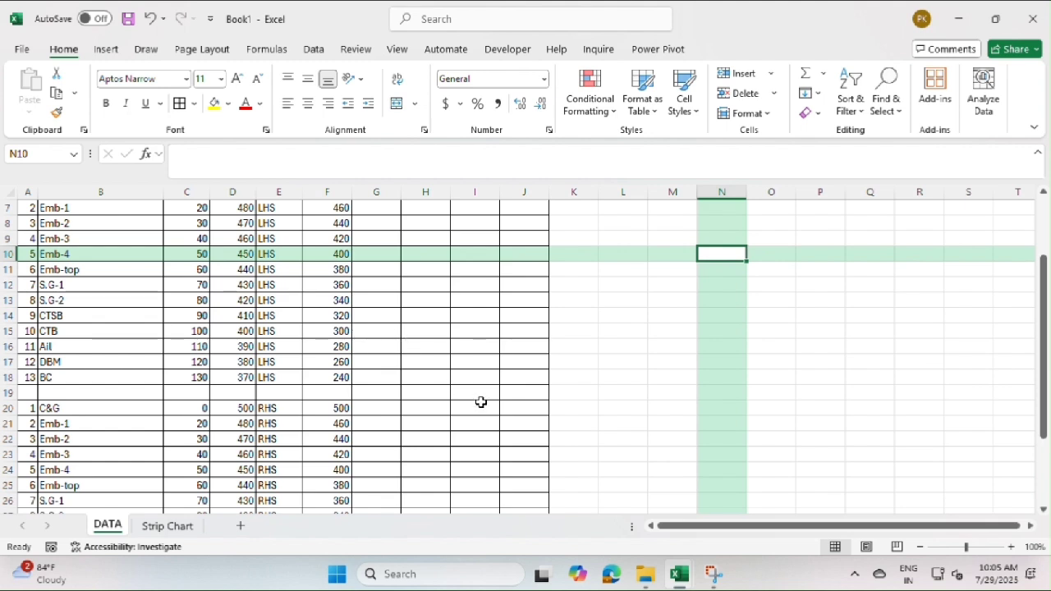
scroll(280, 391, up, 2)
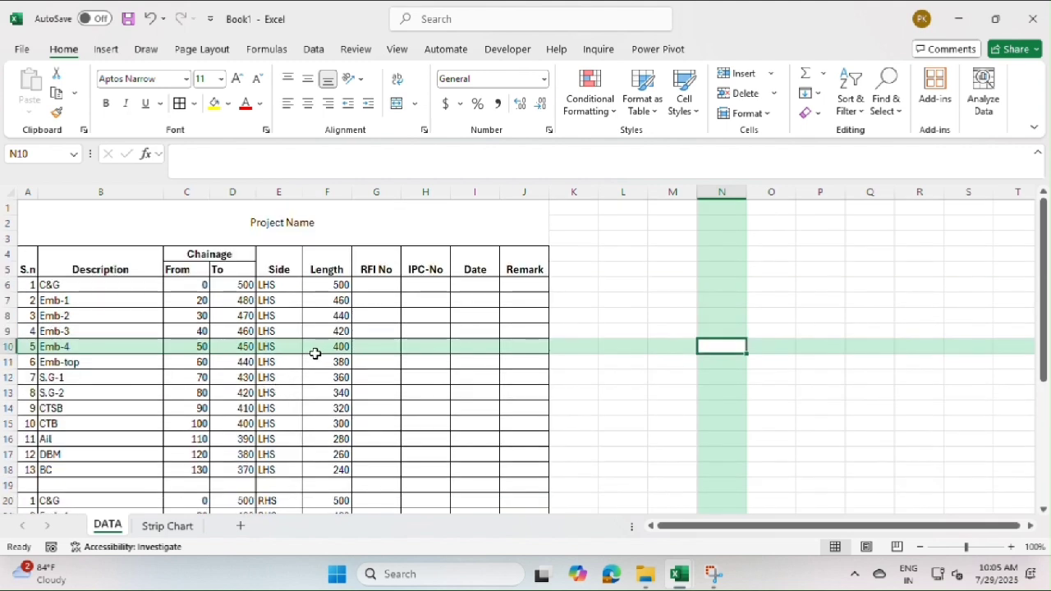
On the Strip Chart sheet, start a SUMIFS formula in C16 with the absolute DATA column $K:$K as sum range
click(167, 526)
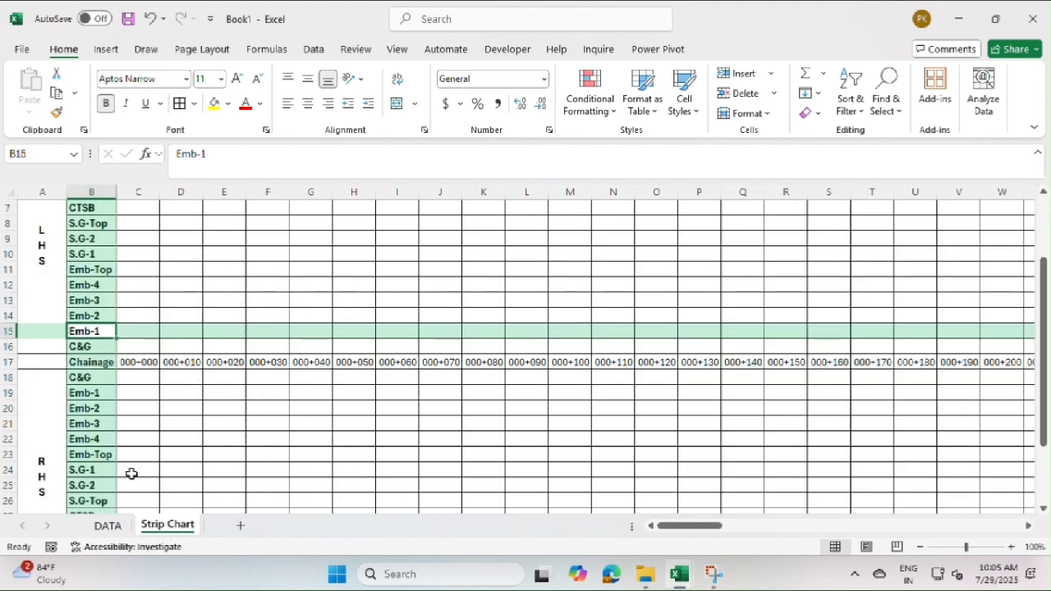
click(142, 347)
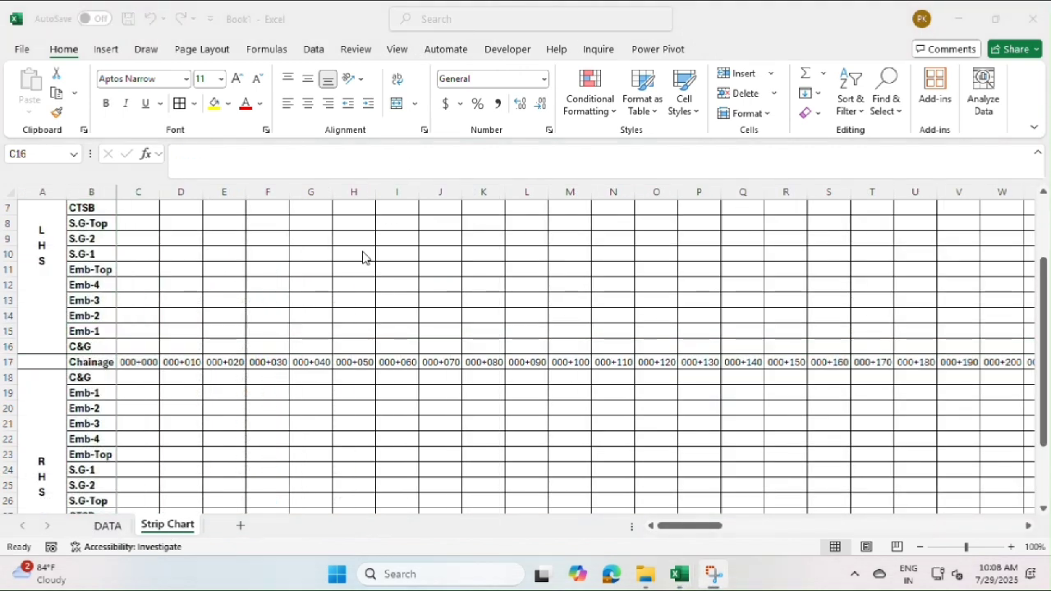
scroll(364, 255, up, 2)
click(141, 440)
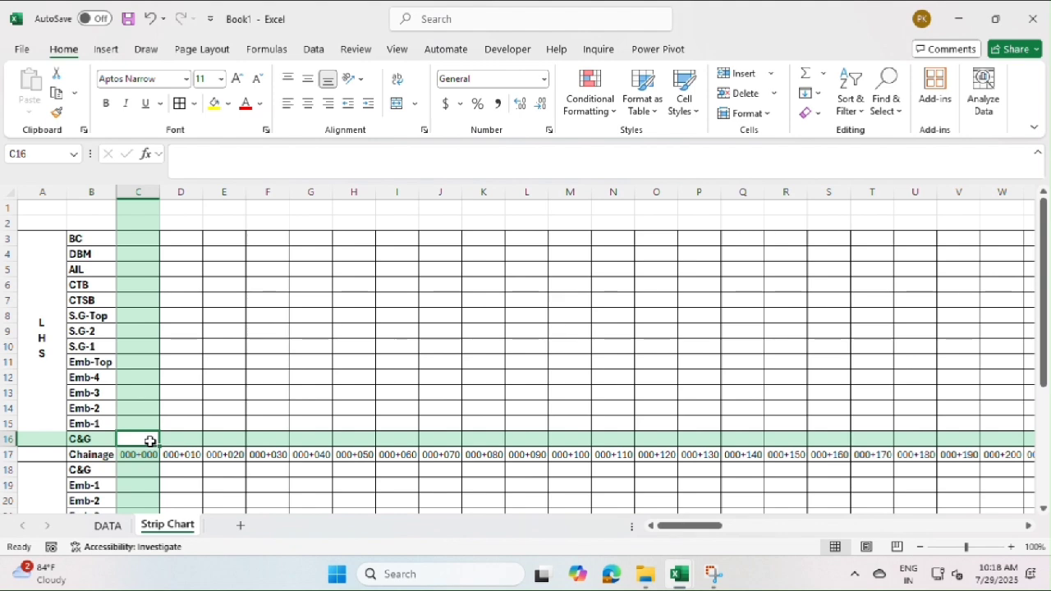
text(+sum)
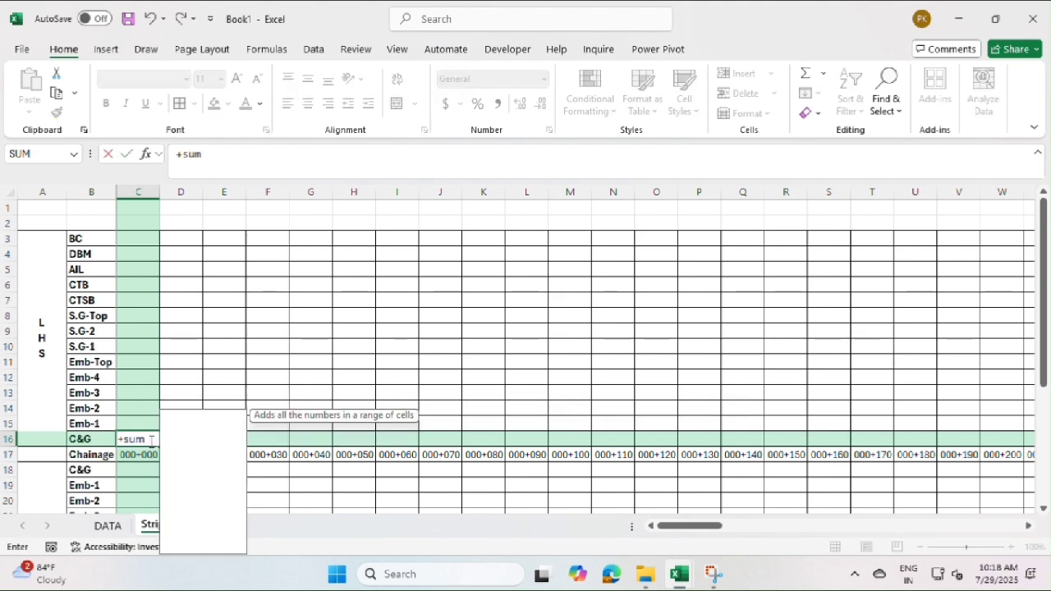
text(ifs)
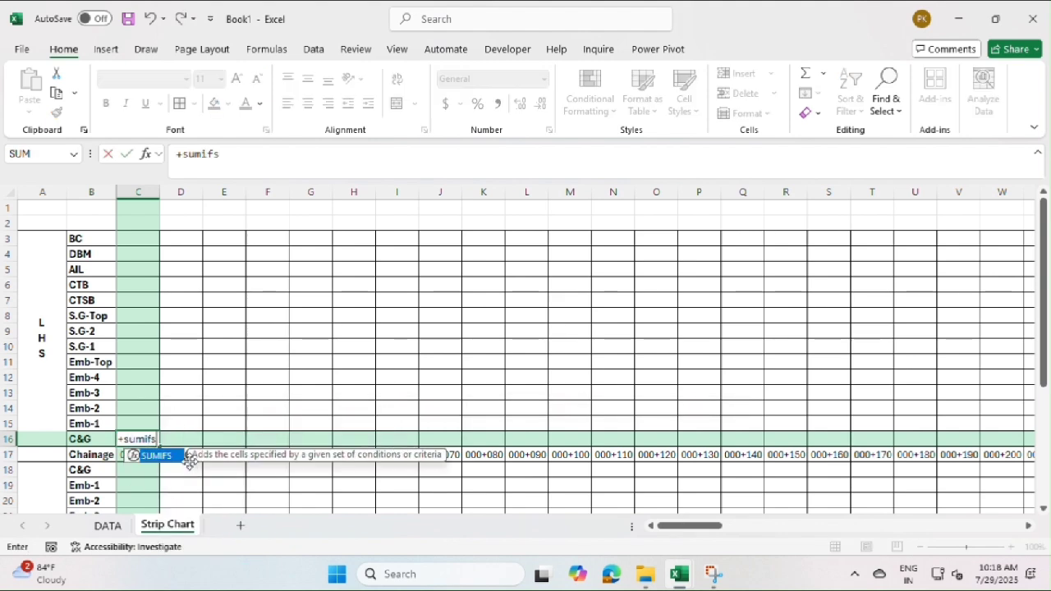
double_click(157, 456)
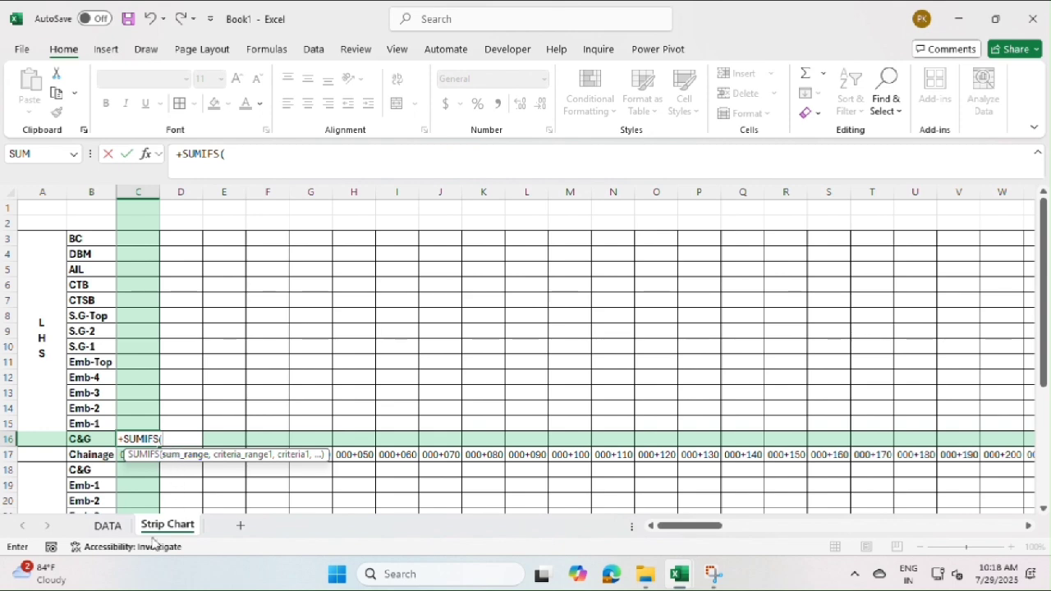
click(108, 525)
click(575, 192)
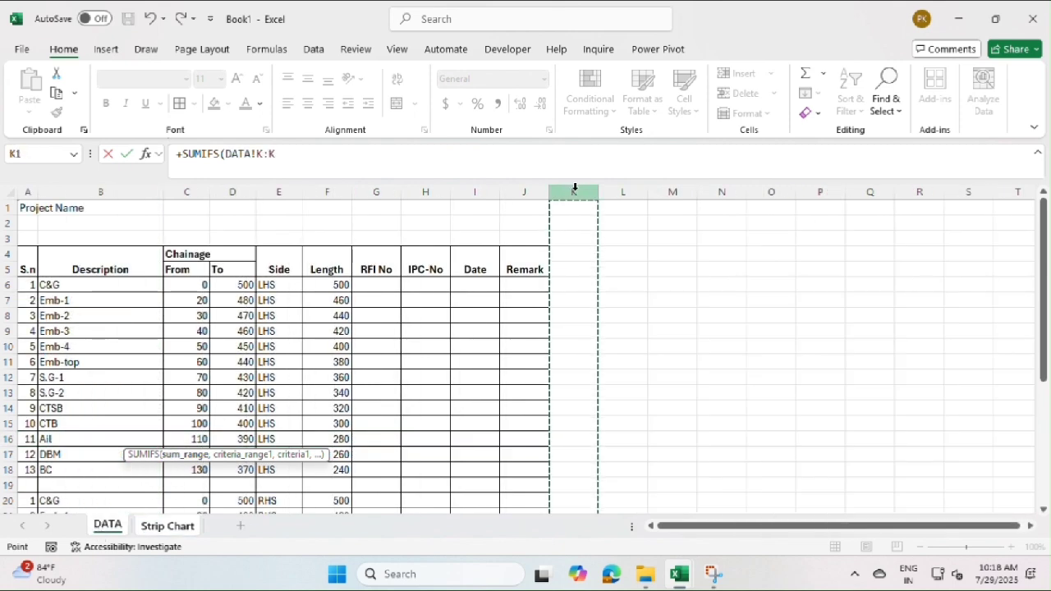
key(F4)
text(,)
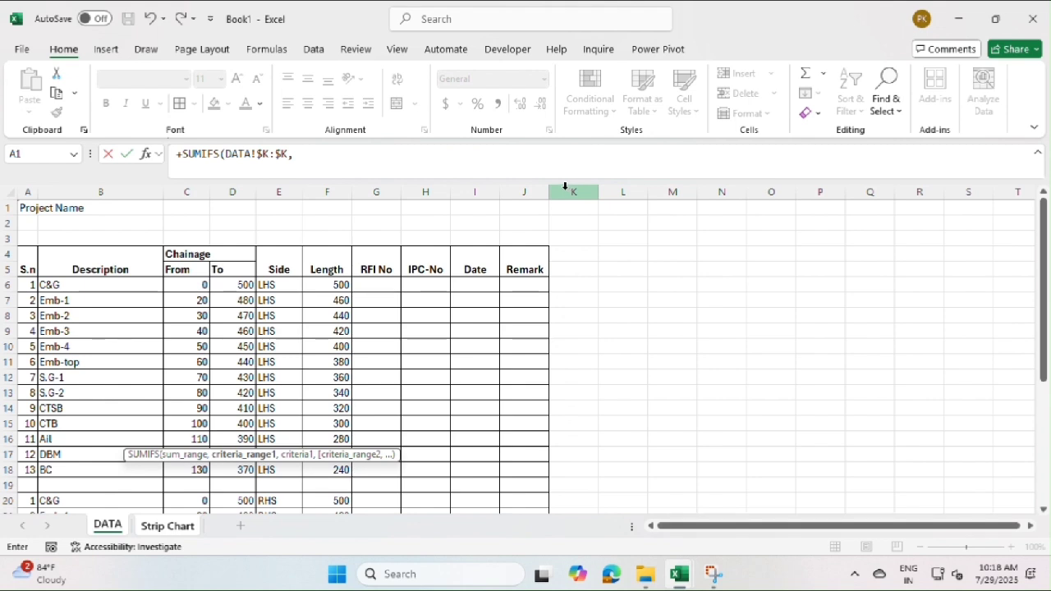
Add the first SUMIFS criterion, matching the DATA description column $B:$B to the layer name in Strip Chart cell $B16
click(126, 191)
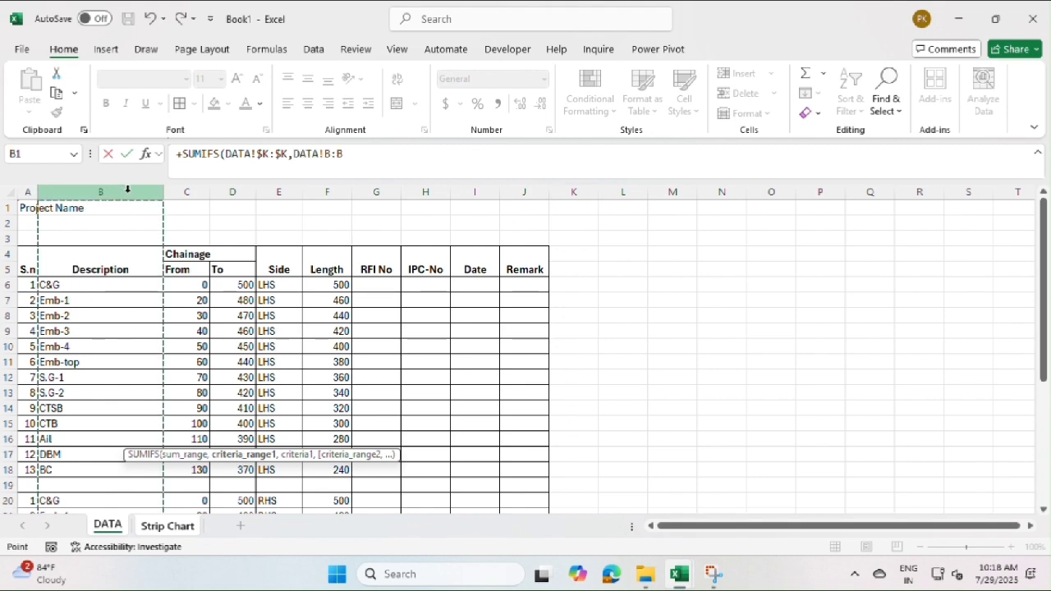
key(F4)
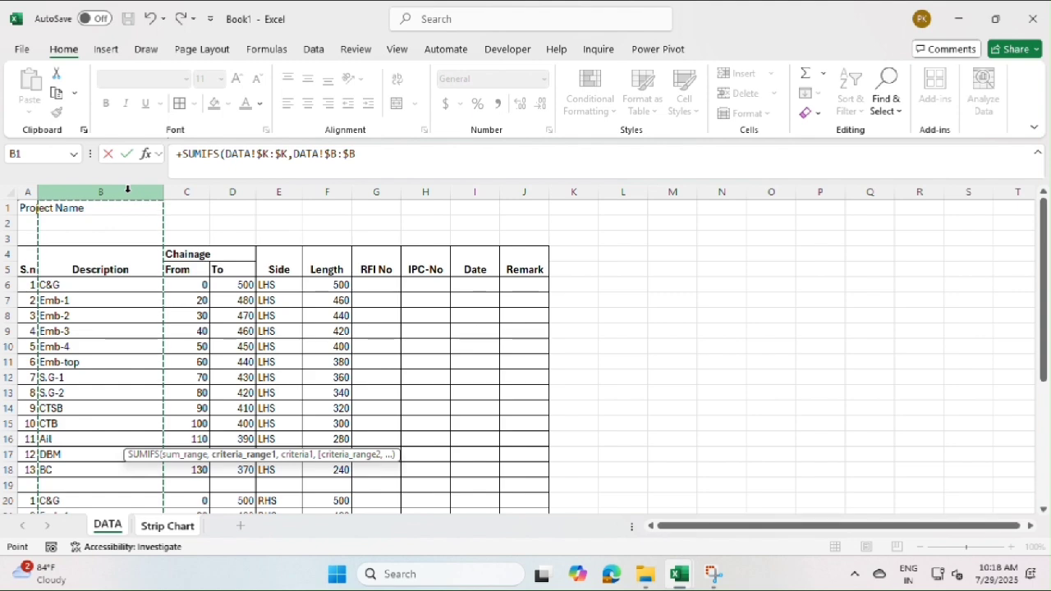
text(,)
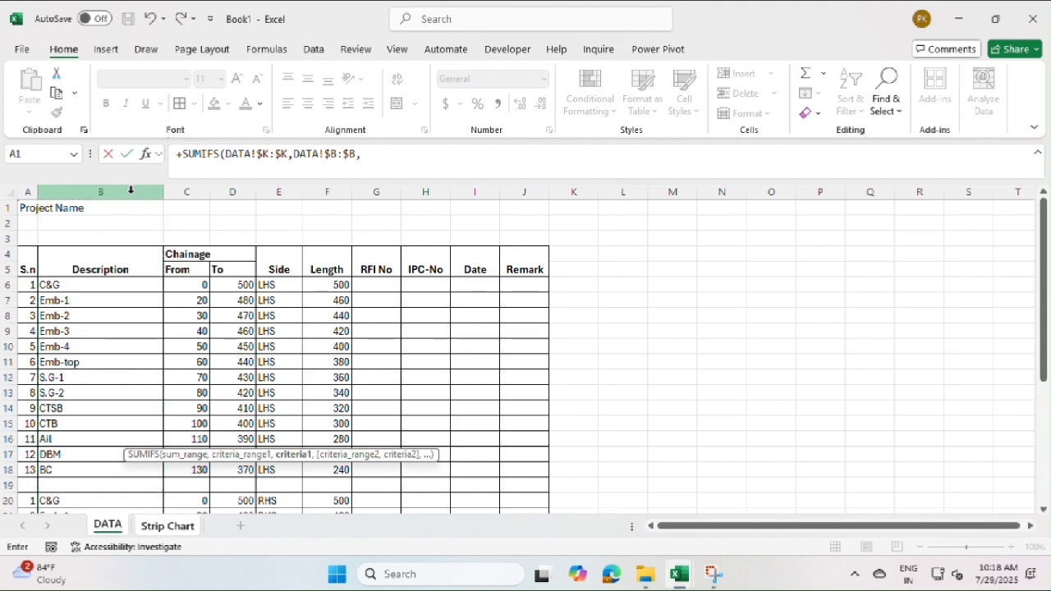
click(168, 526)
click(93, 439)
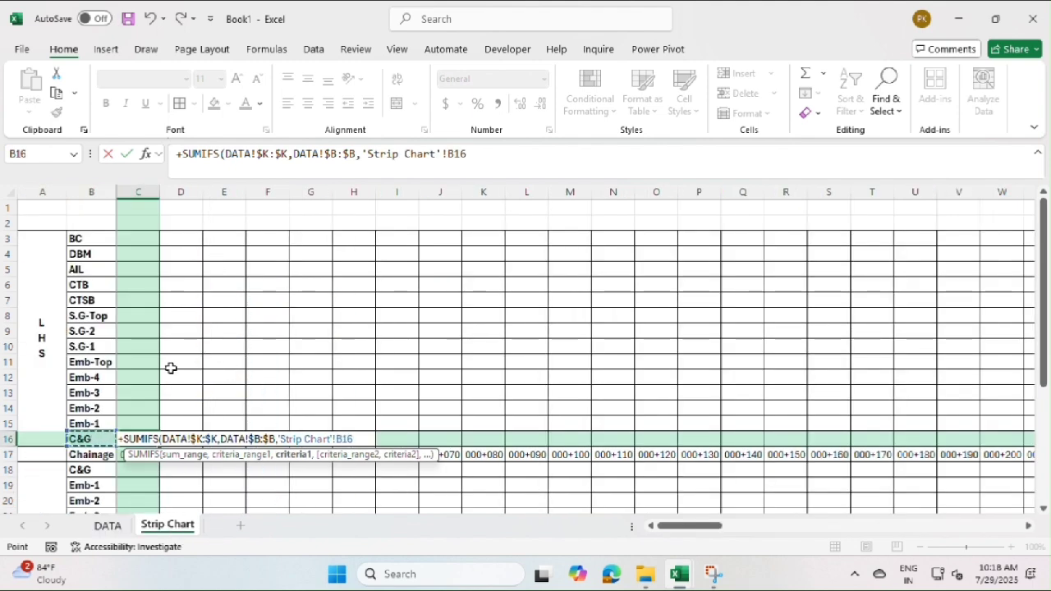
key(F4)
key(F4)
key(F4)
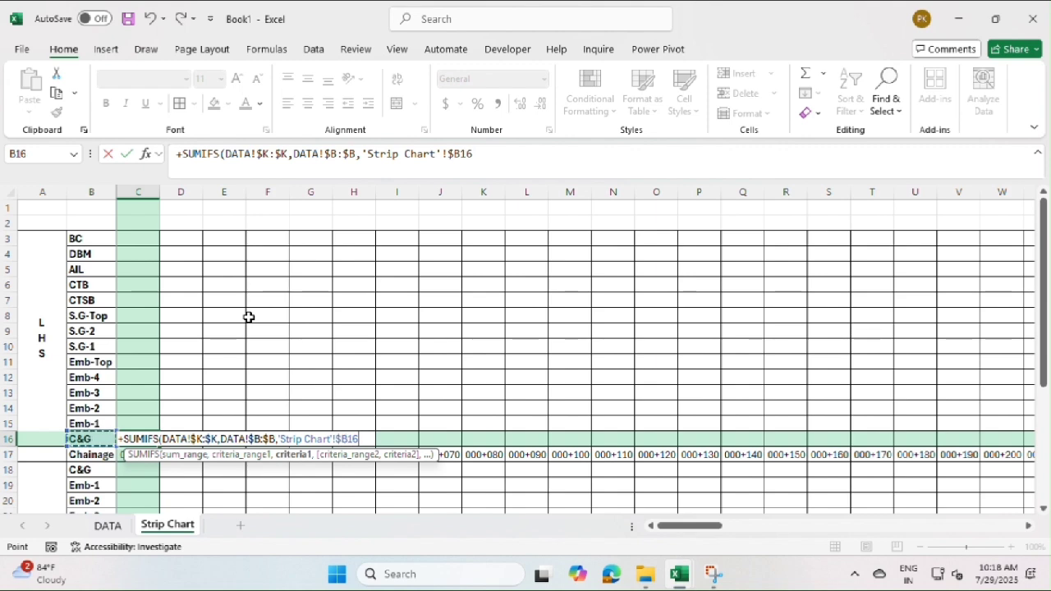
text(,)
Add the second criterion, requiring the DATA From chainage column $C:$C to be "<"& the Strip Chart chainage in C$17
click(123, 527)
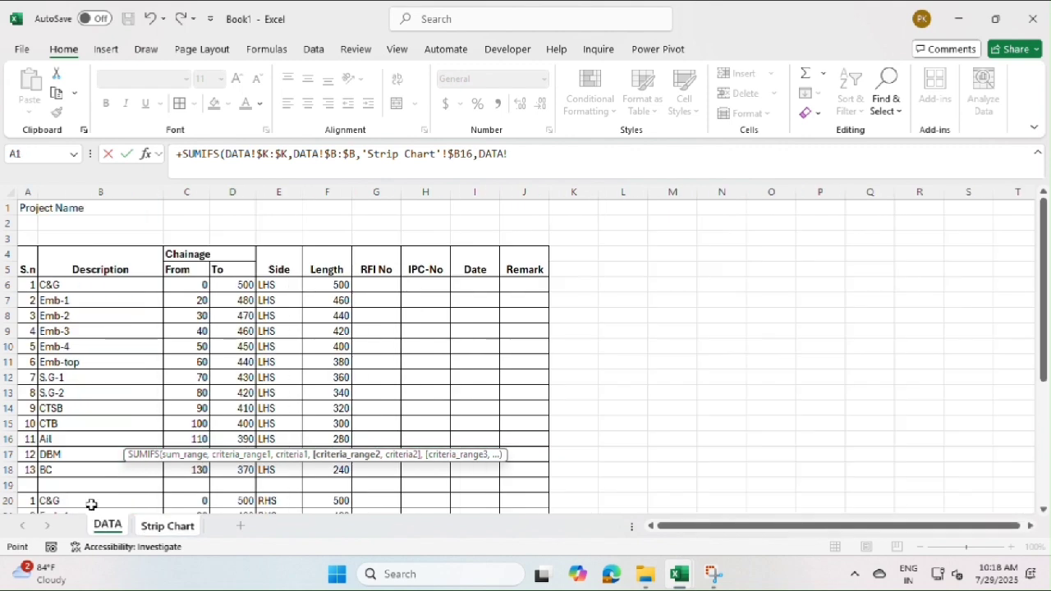
click(188, 192)
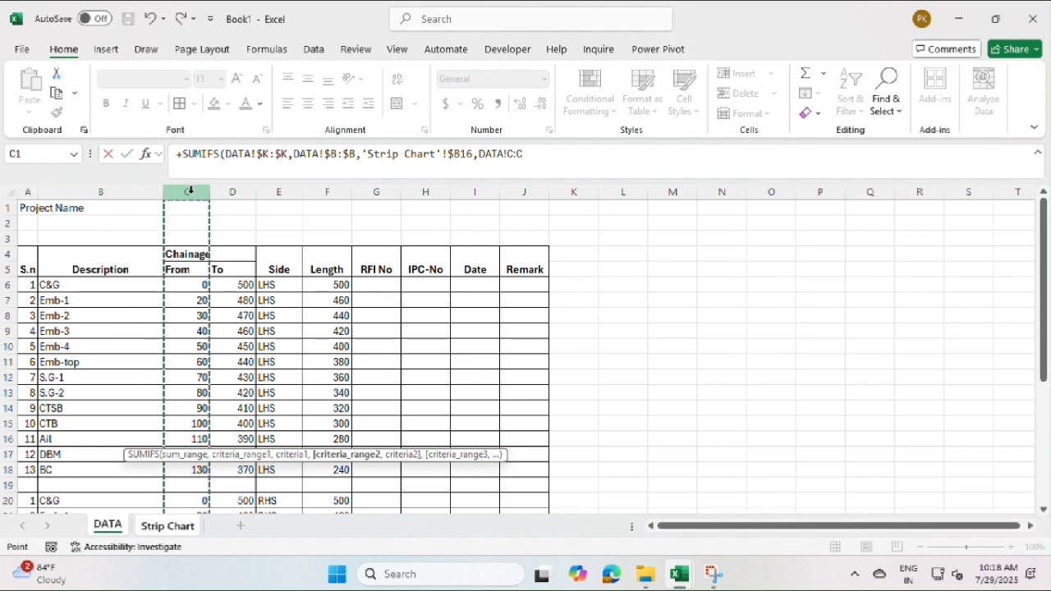
key(F4)
text(,"<)
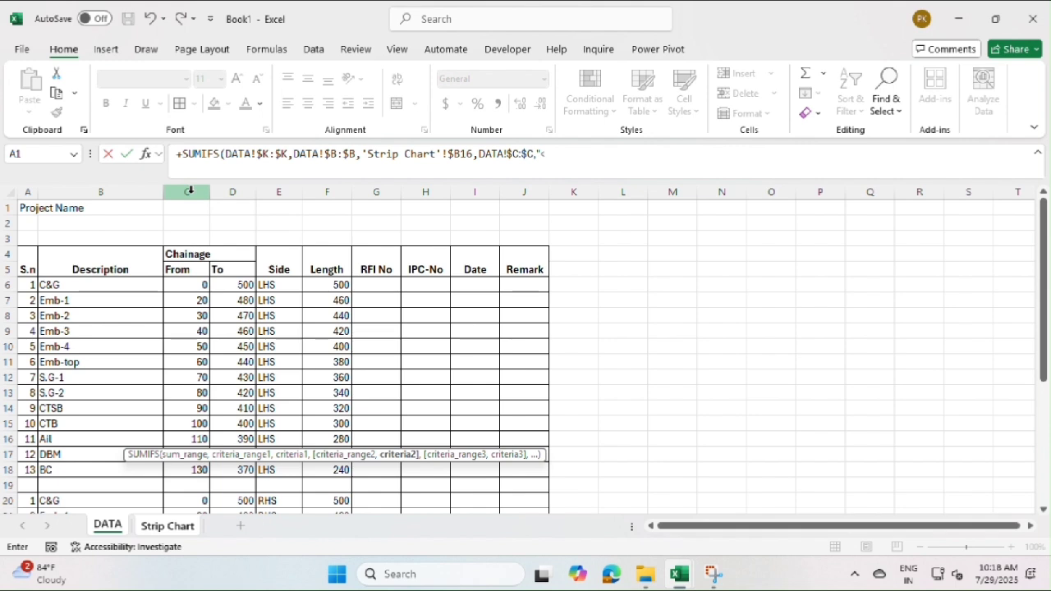
text("&)
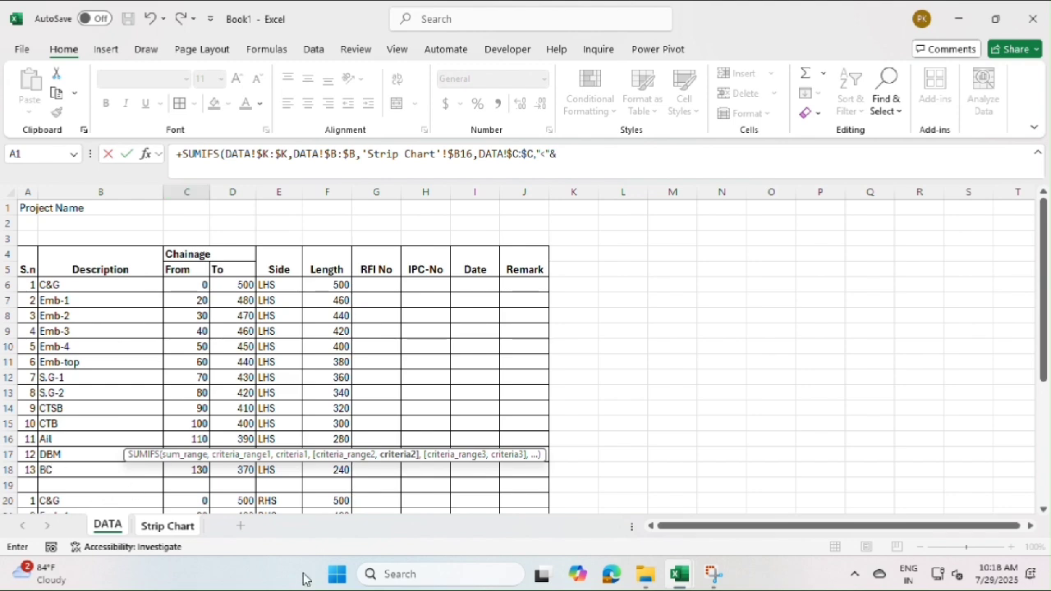
click(168, 525)
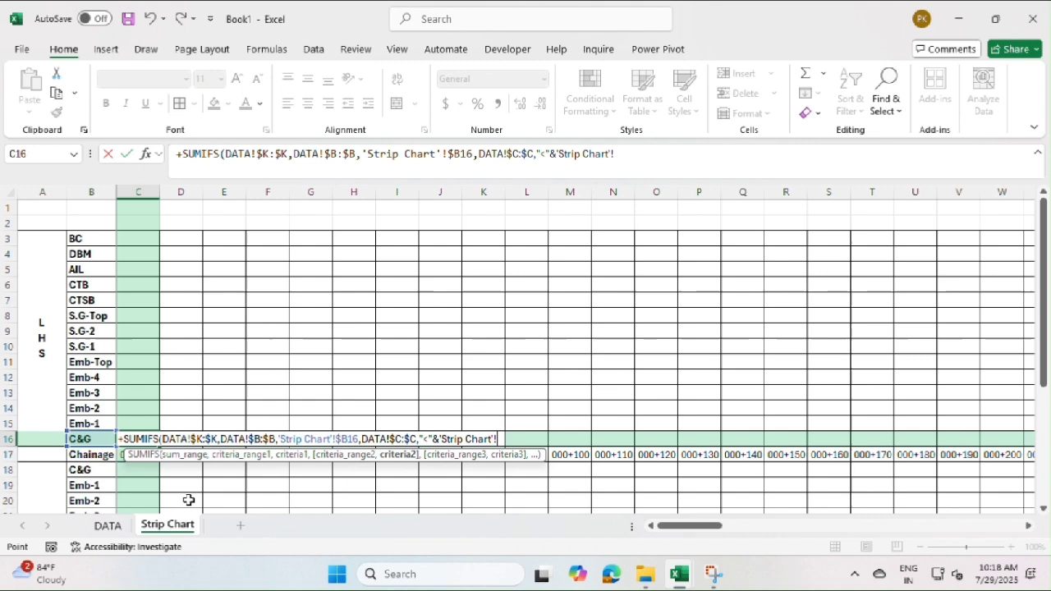
click(120, 460)
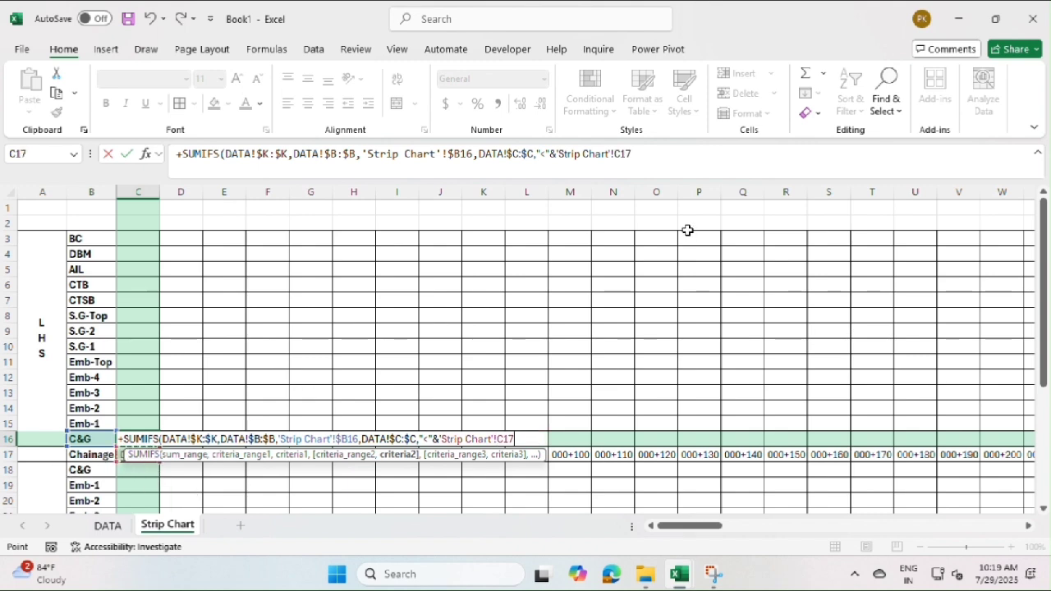
key(F4)
key(F4)
text(,)
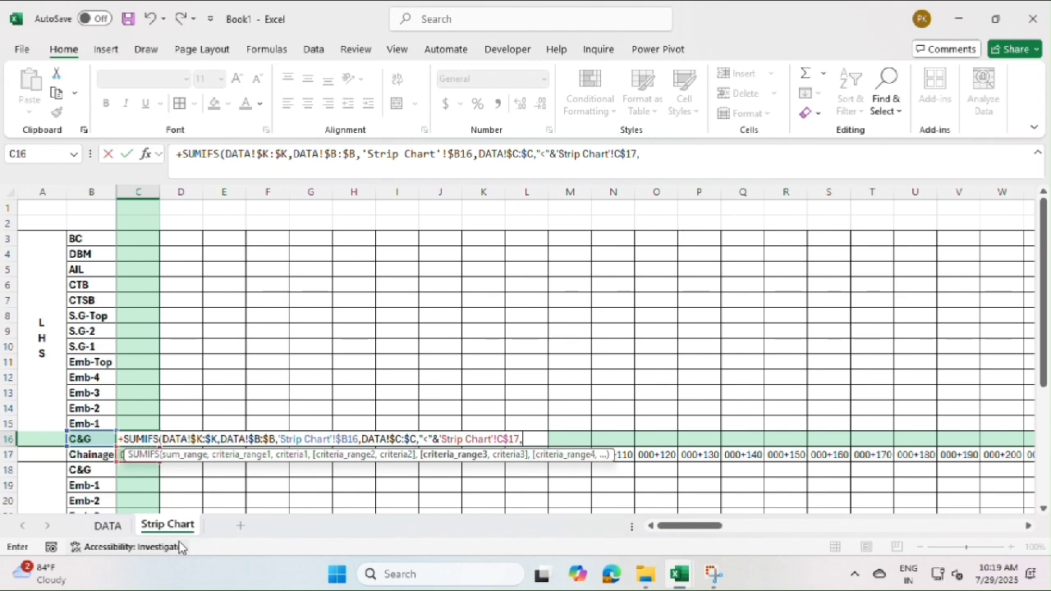
Add the third criterion, requiring the DATA To chainage column $D:$D to be ">="& the Strip Chart chainage in C$17
click(108, 525)
click(239, 196)
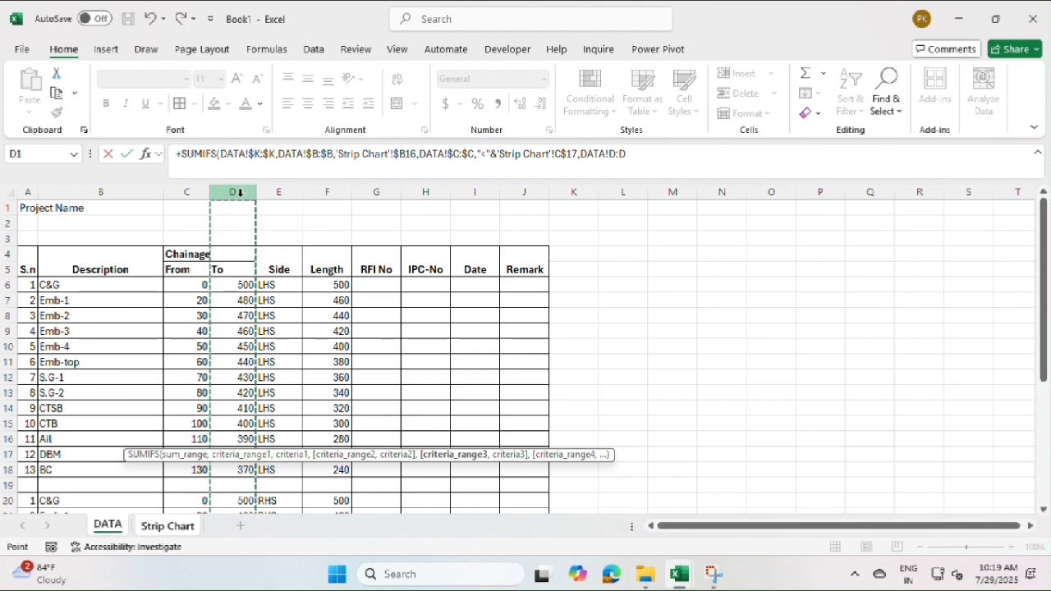
key(F4)
text(,">="&)
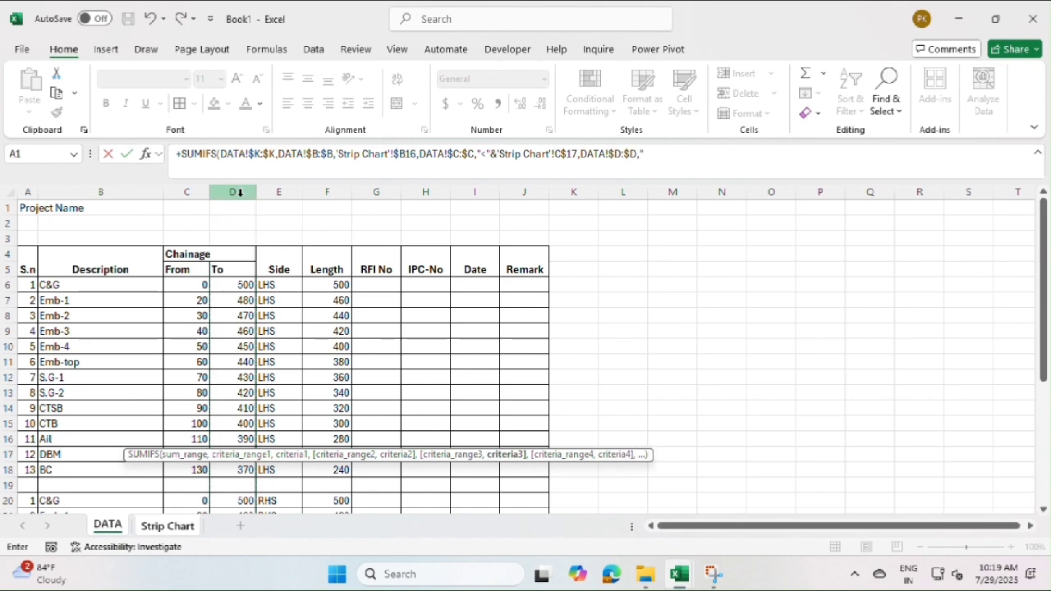
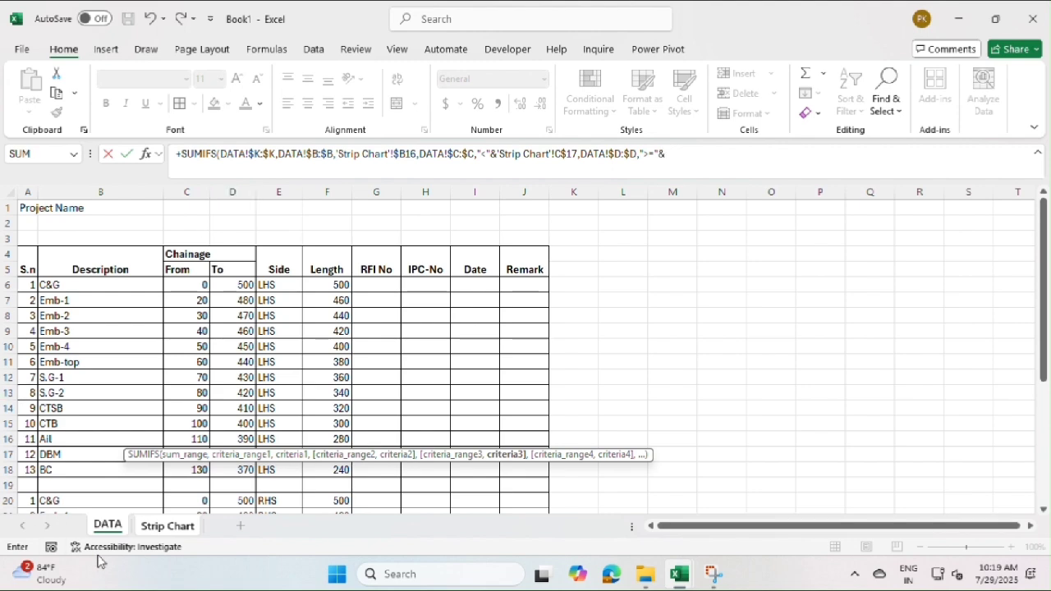
click(168, 526)
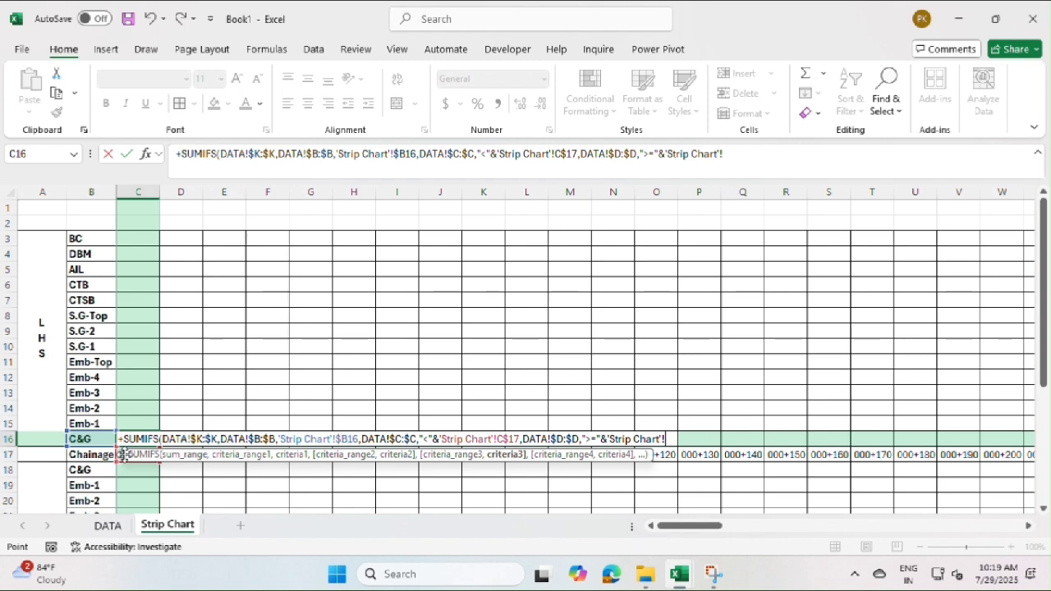
click(121, 454)
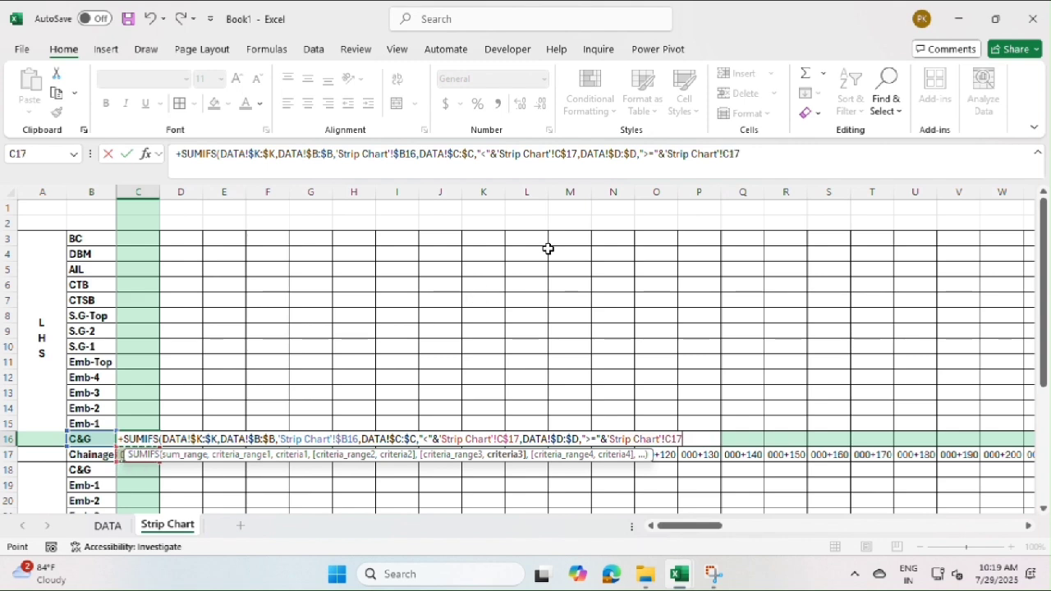
key(F4)
key(F4)
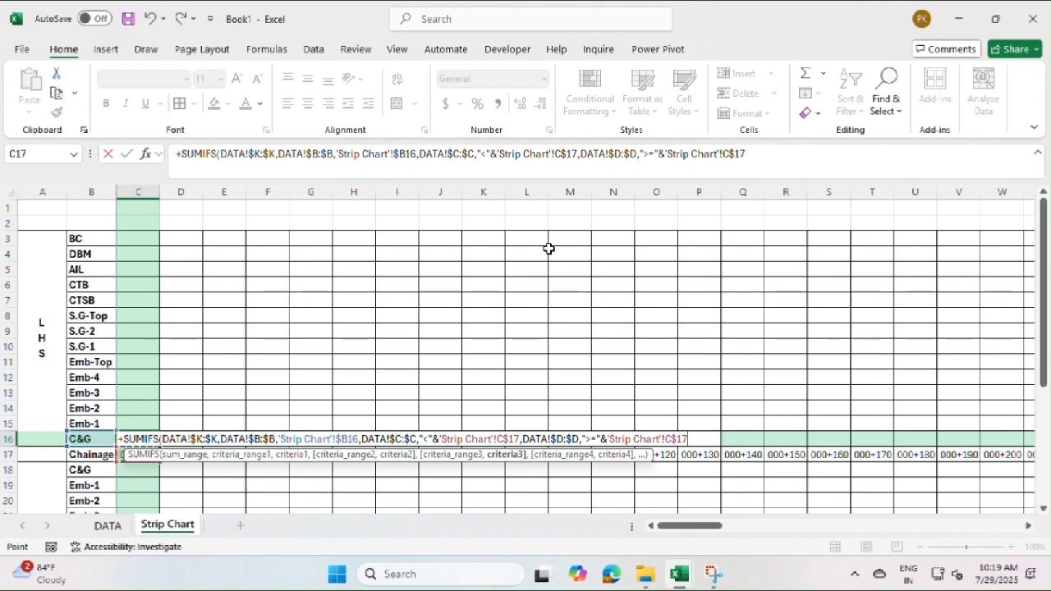
text(,)
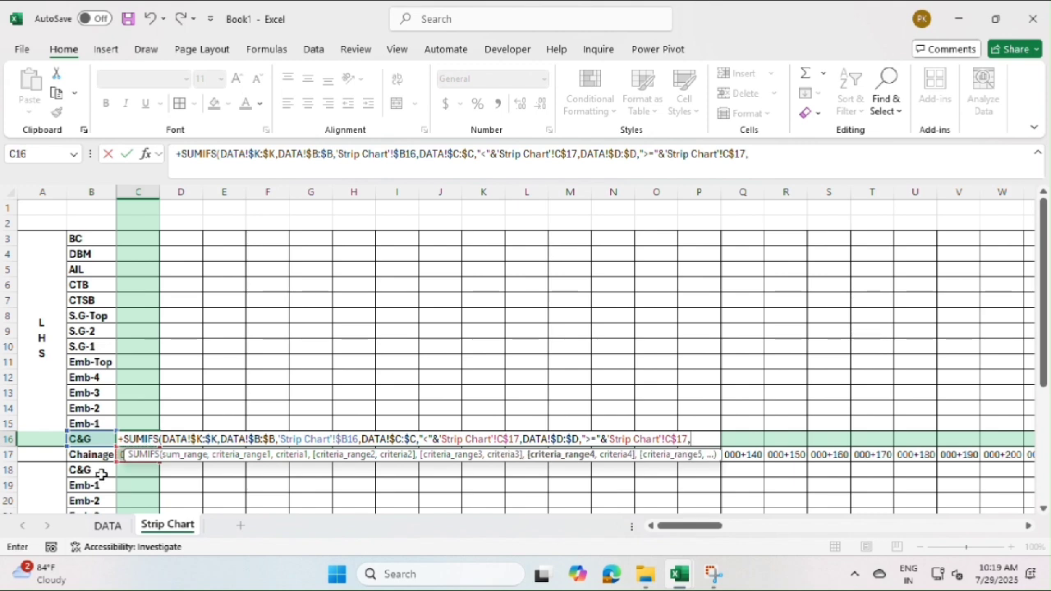
Add the fourth criterion, matching the DATA side column $E:$E to "LHS", and complete the SUMIFS formula
click(106, 525)
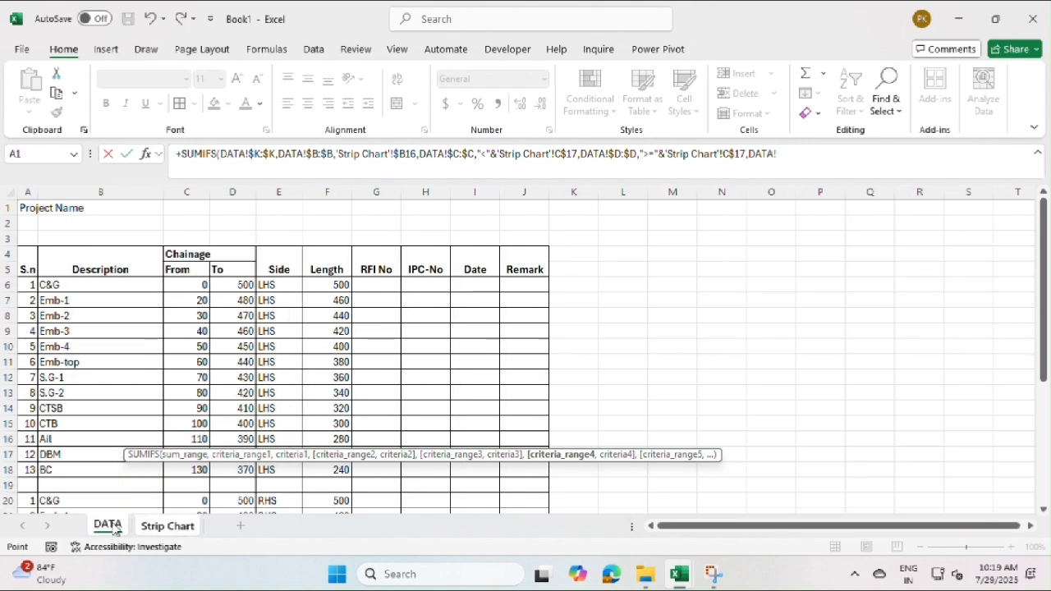
click(298, 188)
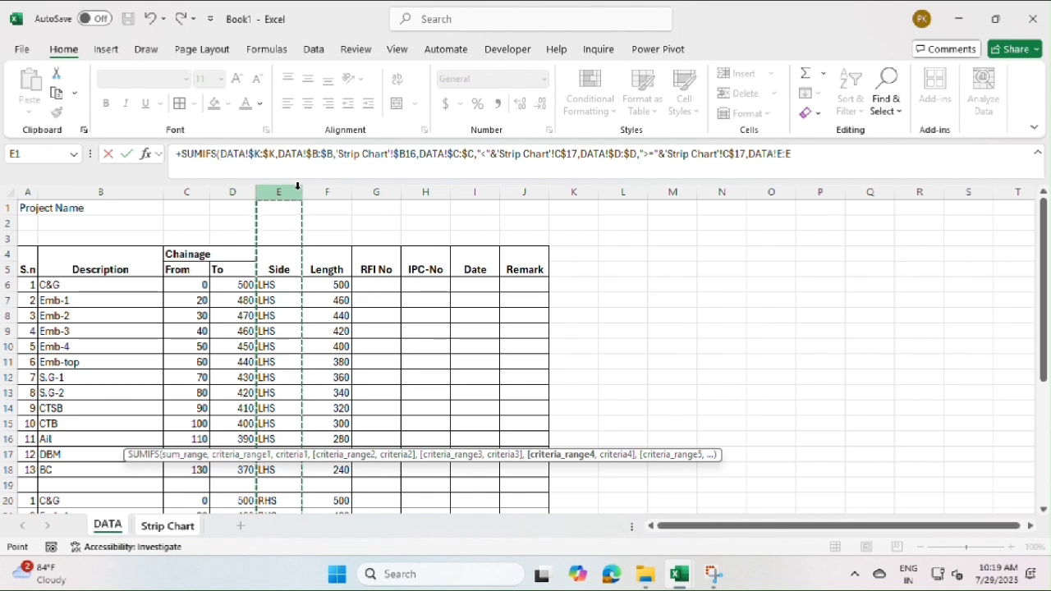
key(F4)
text(,"LHS)
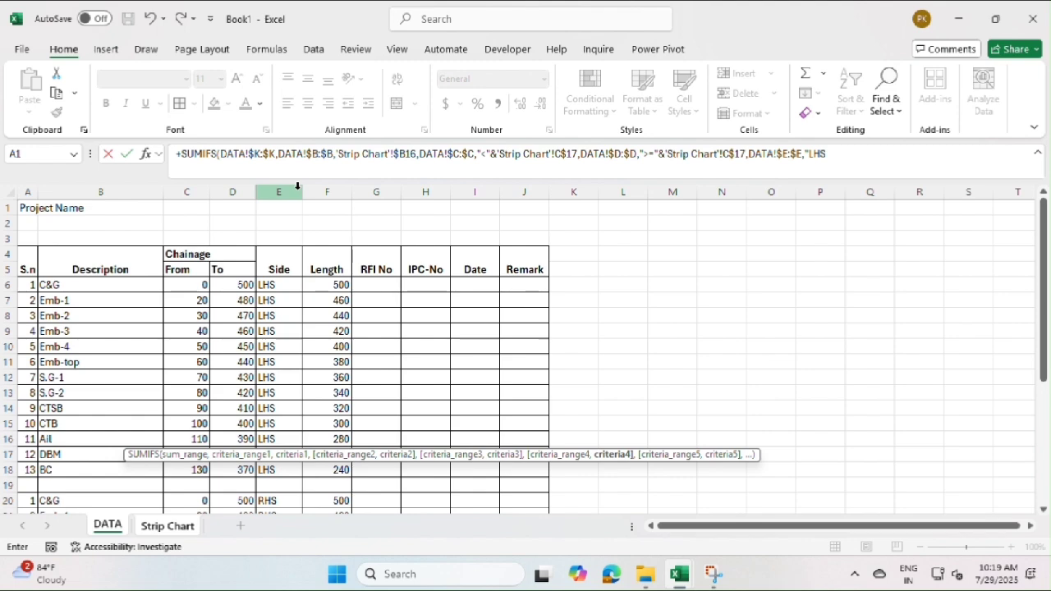
text())
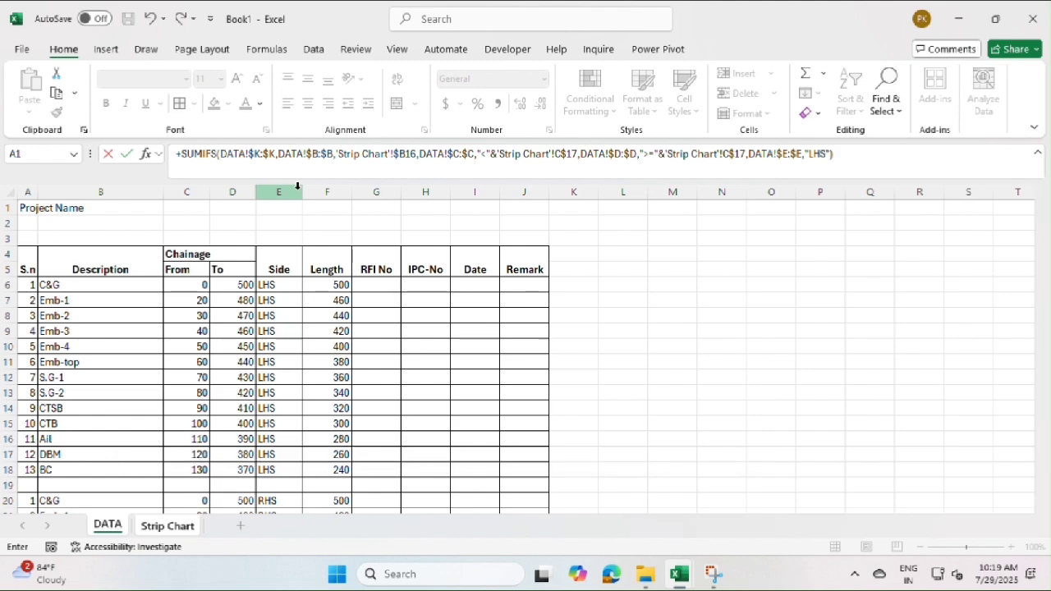
key(Return)
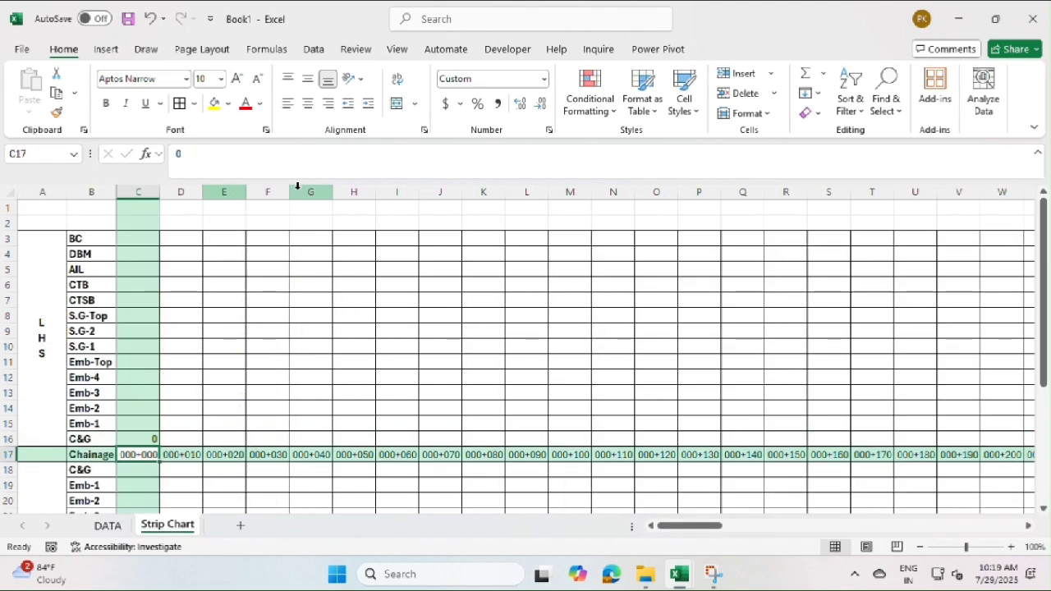
Copy the C16 formula into the whole LHS grid C3:BA16, from BC down to C&G, up to chainage 000+500
click(139, 438)
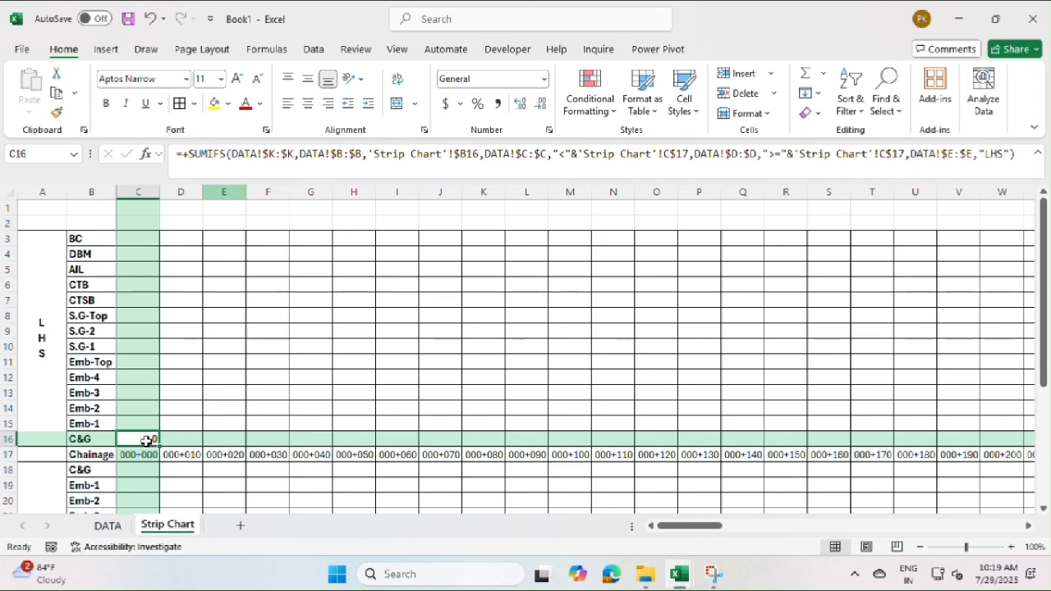
key(ctrl+c)
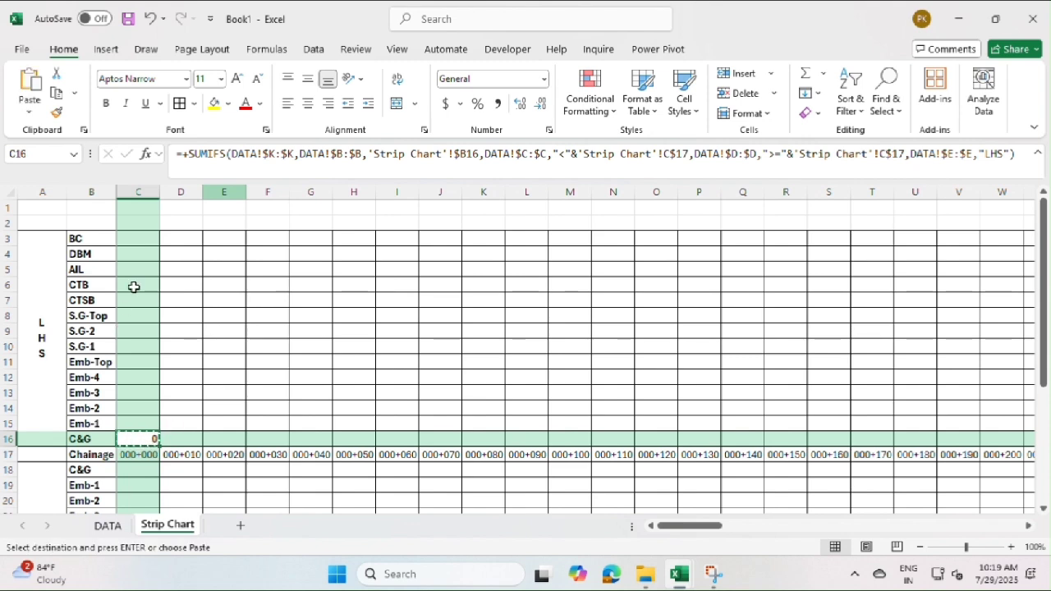
drag(143, 239, 975, 443)
key(ctrl+v)
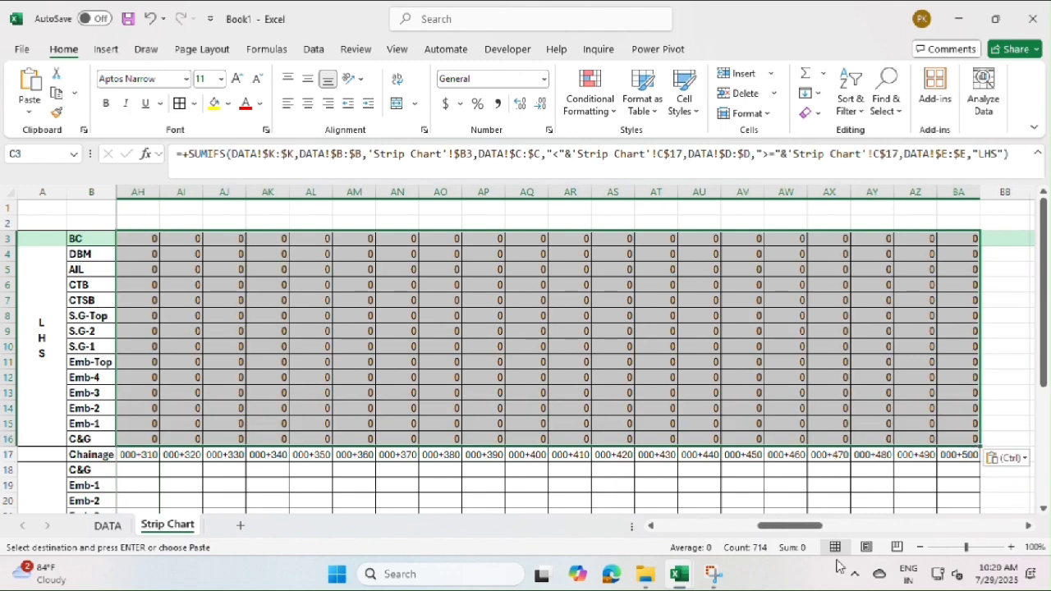
Paste the LHS SUMIFS formula from C16 into C18, the RHS C&G cell at chainage 000+000
drag(795, 526, 648, 528)
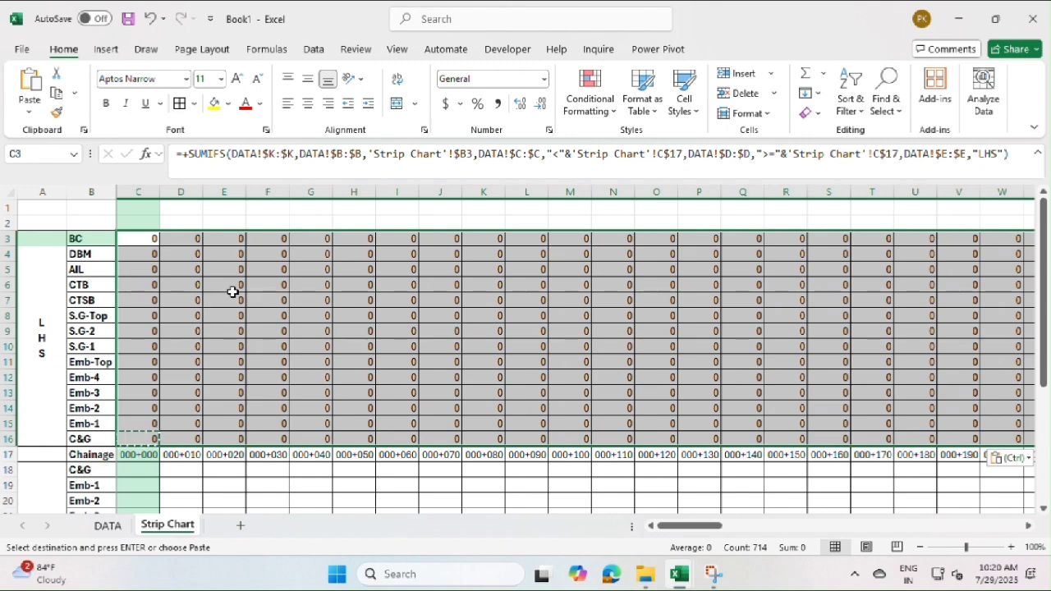
scroll(232, 293, down, 1)
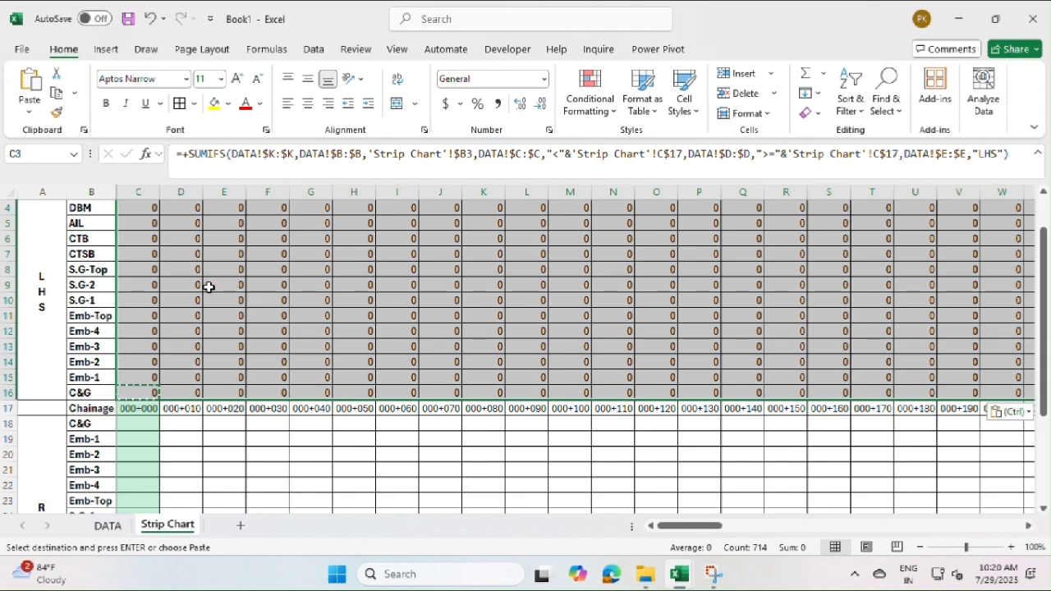
click(145, 394)
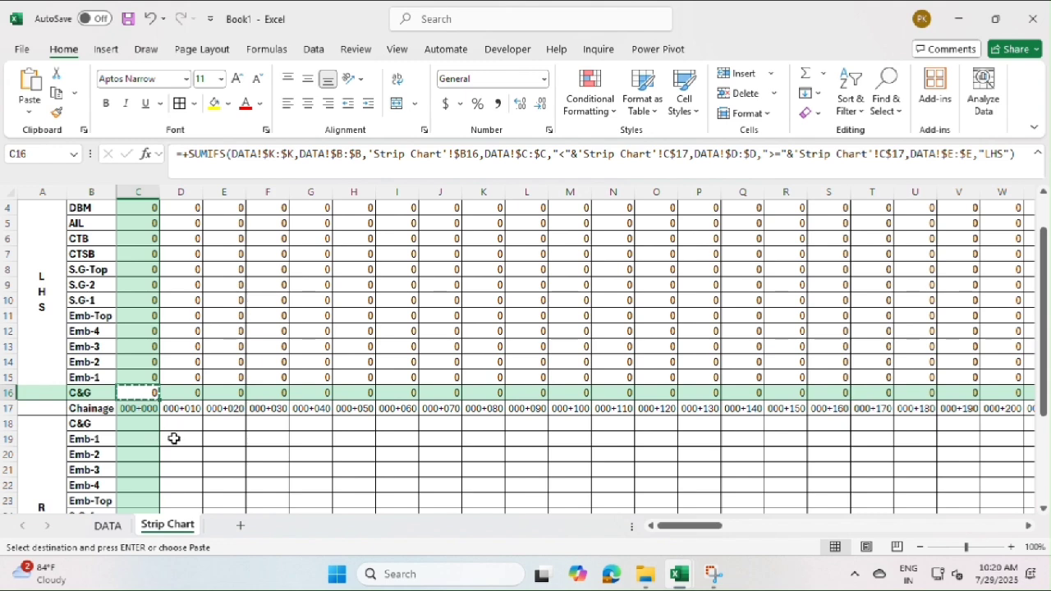
click(143, 425)
key(ctrl+v)
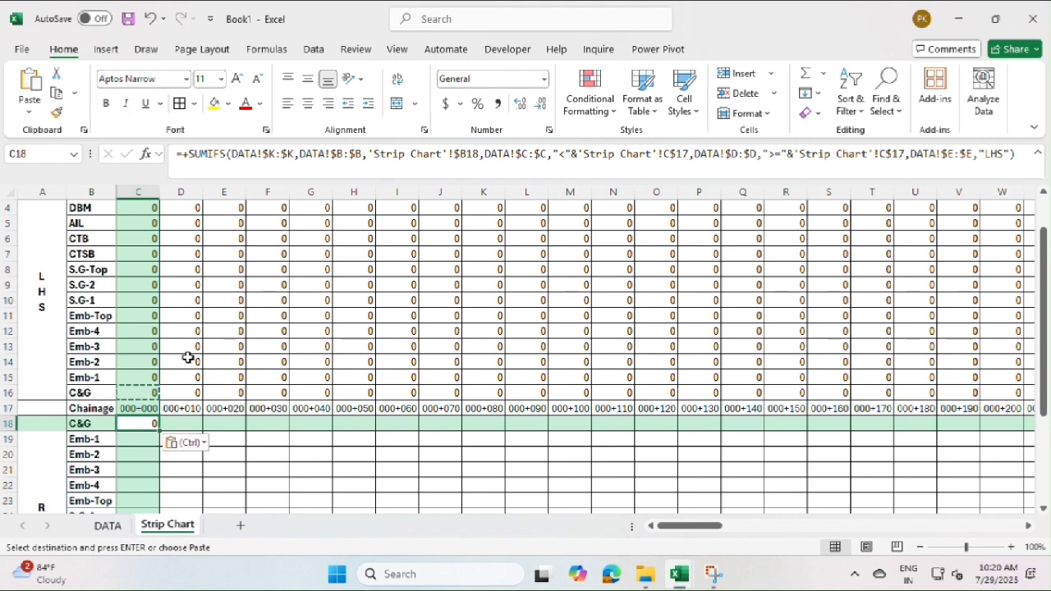
Change the side criterion in the C18 SUMIFS formula to "RHS"
click(1006, 154)
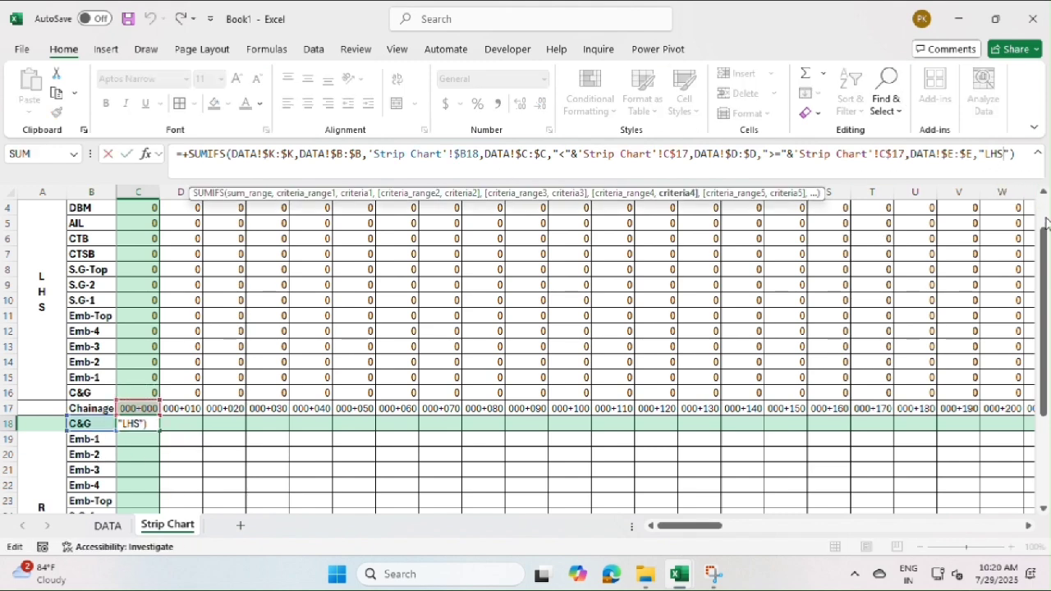
key(BackSpace)
key(BackSpace)
key(BackSpace)
text(R)
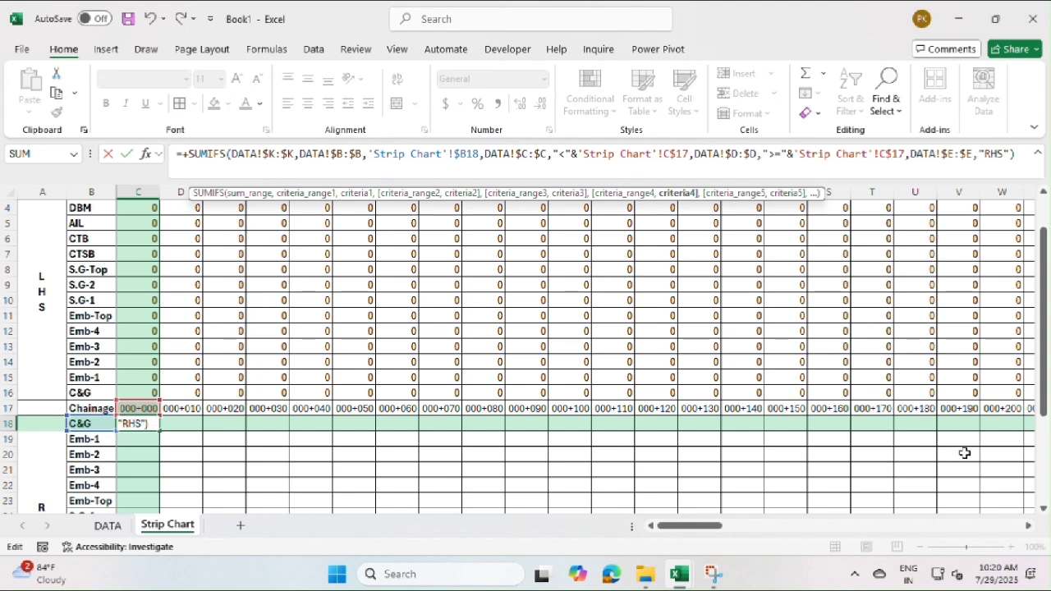
click(367, 320)
Copy the C18 formula into the whole RHS grid C18:BA31, from C&G down to BC, up to chainage 000+500
click(139, 424)
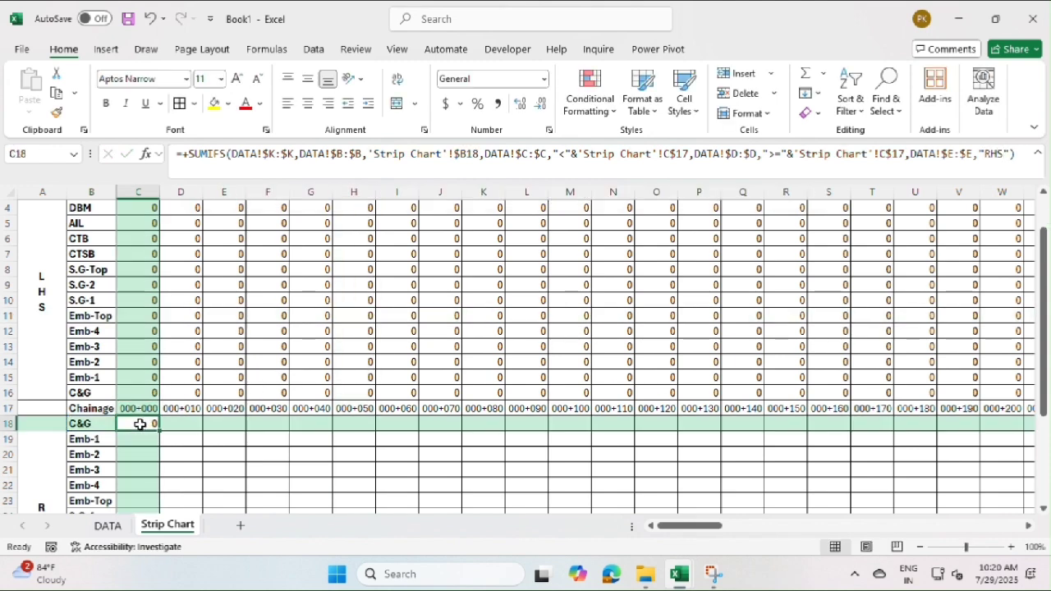
key(ctrl+c)
drag(139, 427, 957, 472)
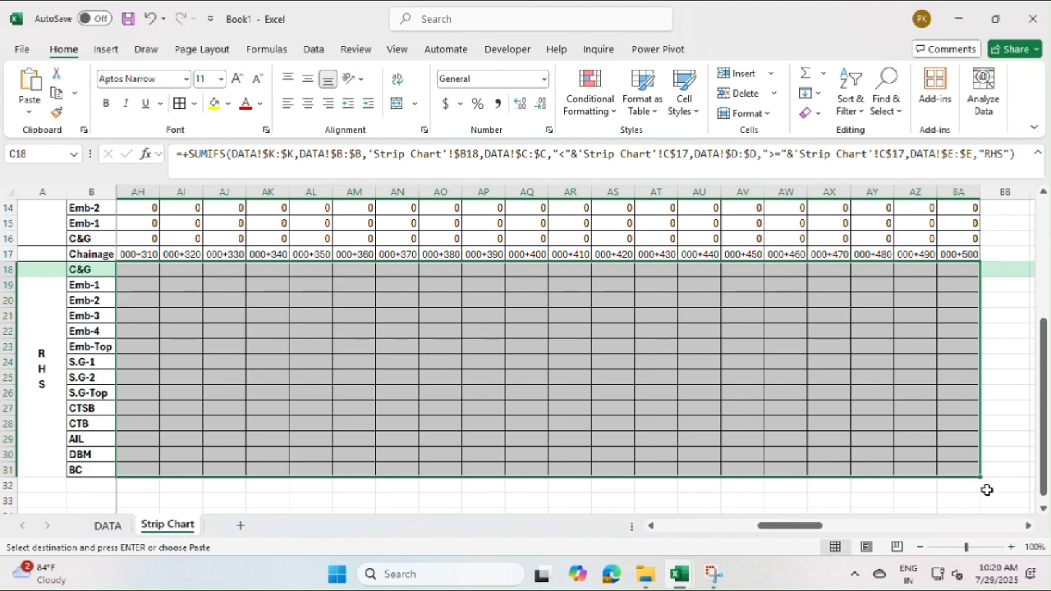
key(ctrl+v)
scroll(458, 393, up, 4)
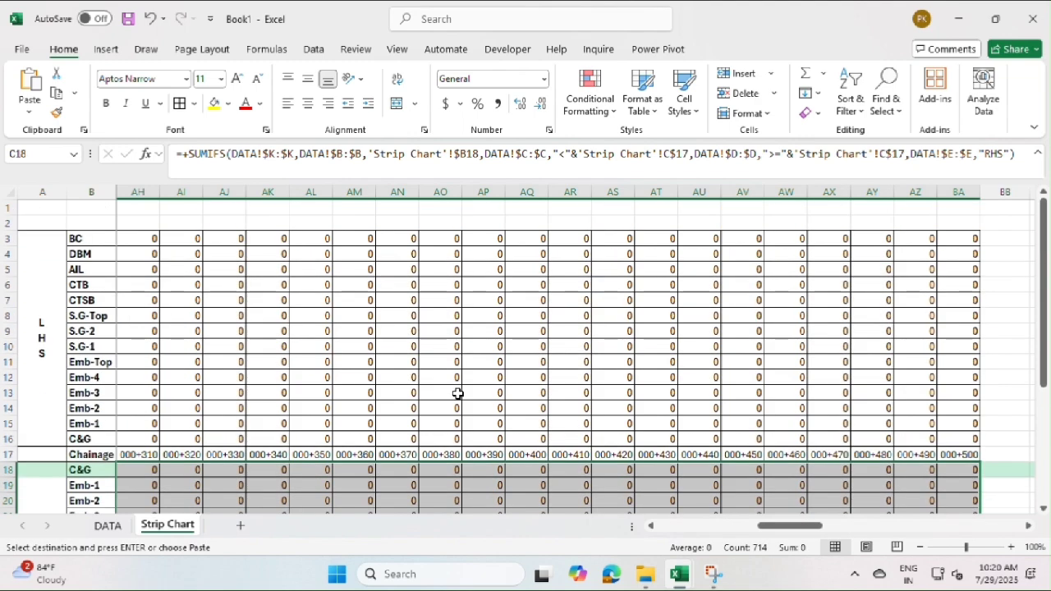
scroll(411, 401, down, 1)
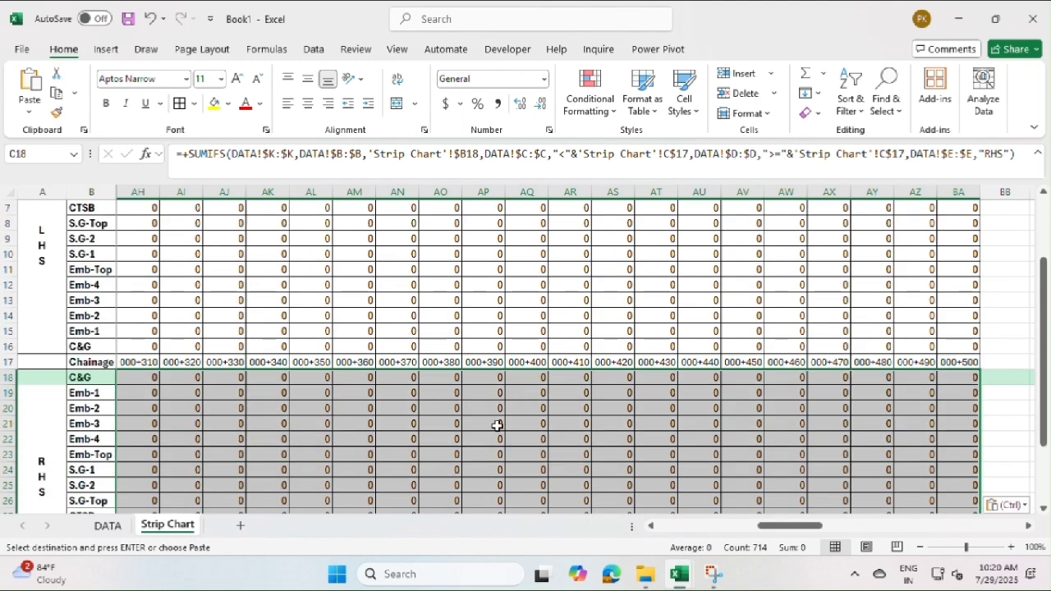
drag(792, 526, 692, 526)
On the DATA sheet, enter 1 in each of K6:K12, beside the LHS rows C&G through S.G-1
click(108, 525)
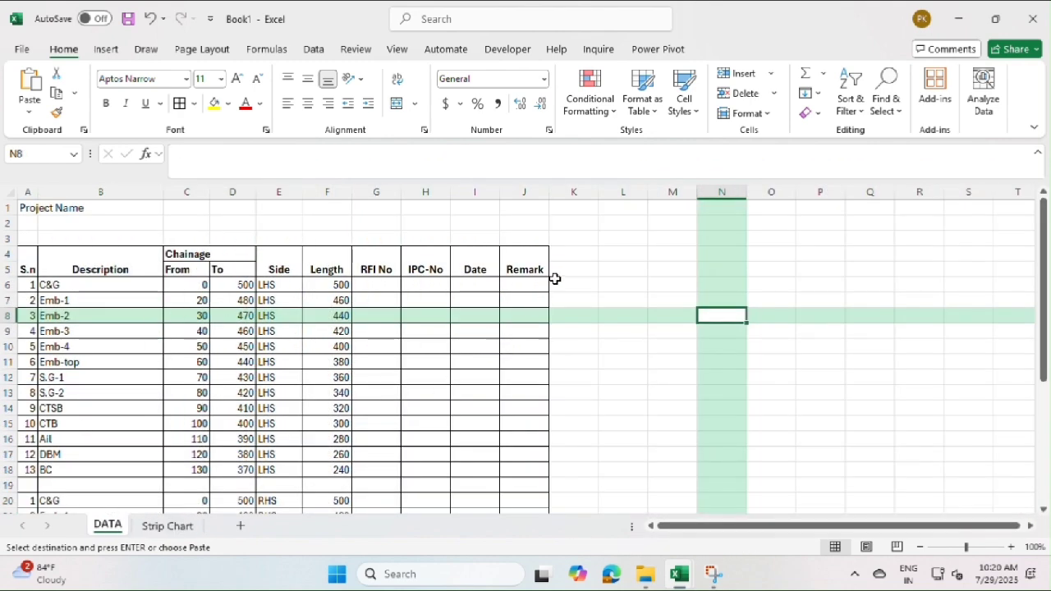
click(561, 285)
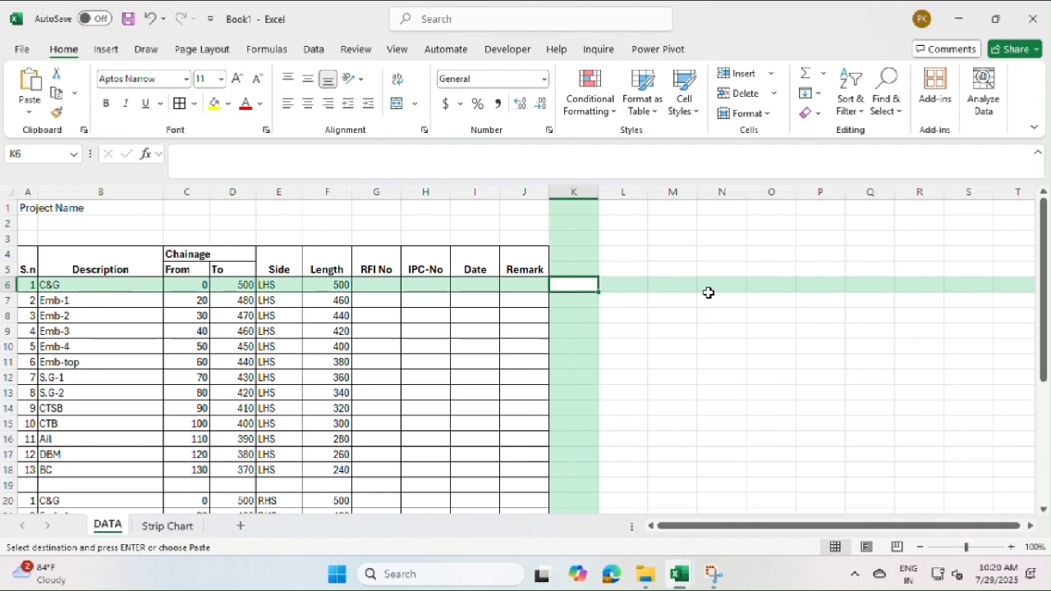
key(Escape)
text(1)
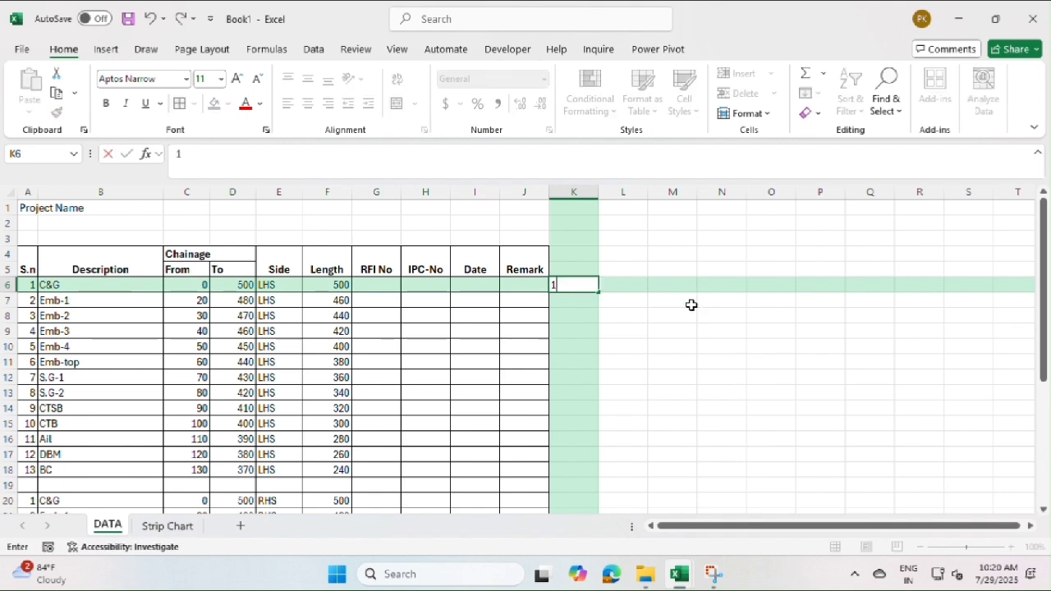
key(Return)
text(1)
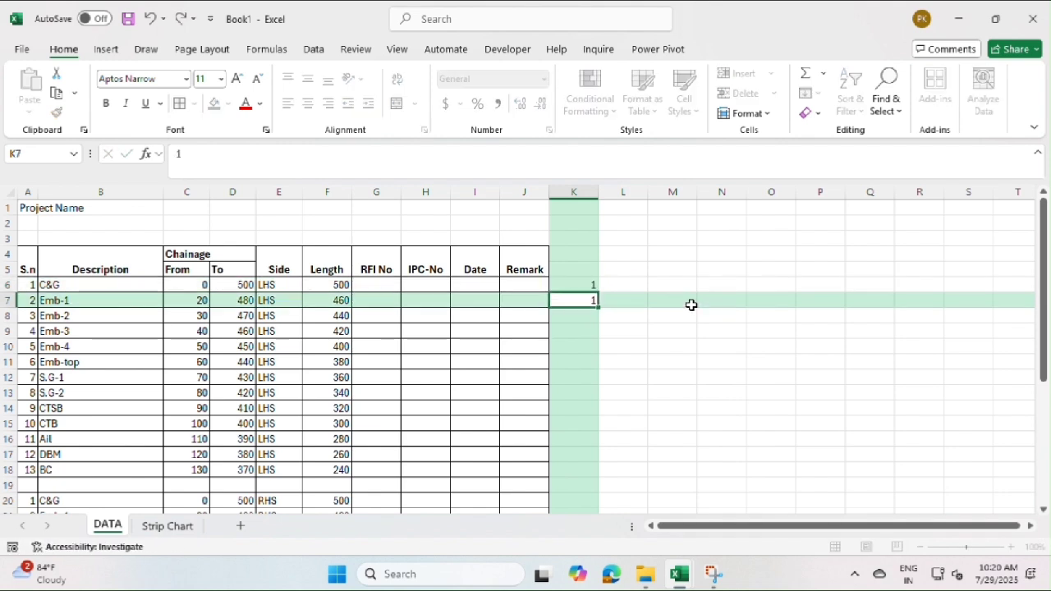
key(Return)
text(1)
key(Return)
text(1)
key(Return)
text(1)
key(Return)
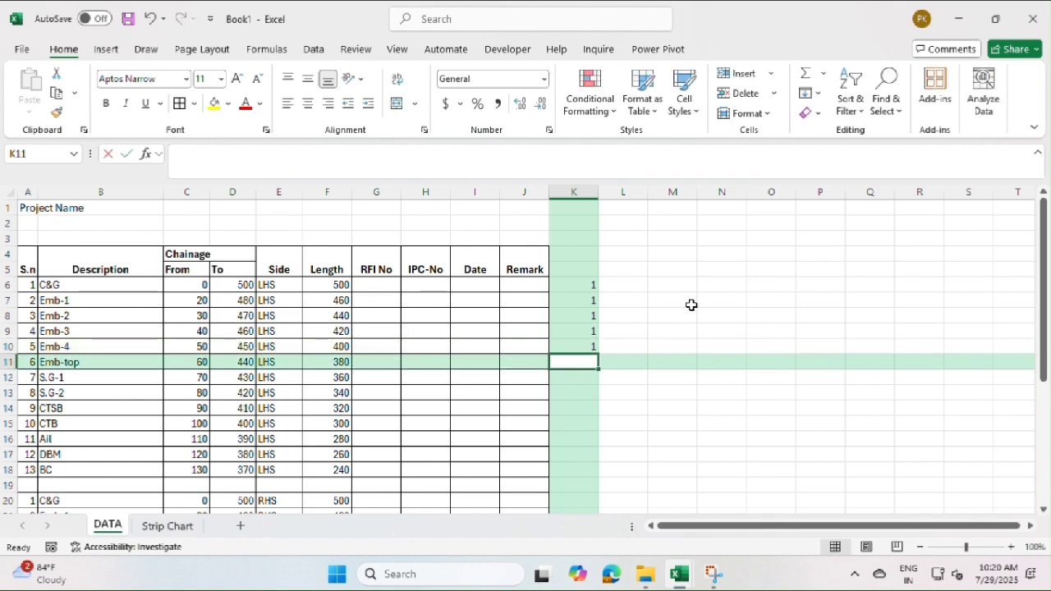
text(1)
key(ctrl+Return)
key(Return)
text(1)
key(Return)
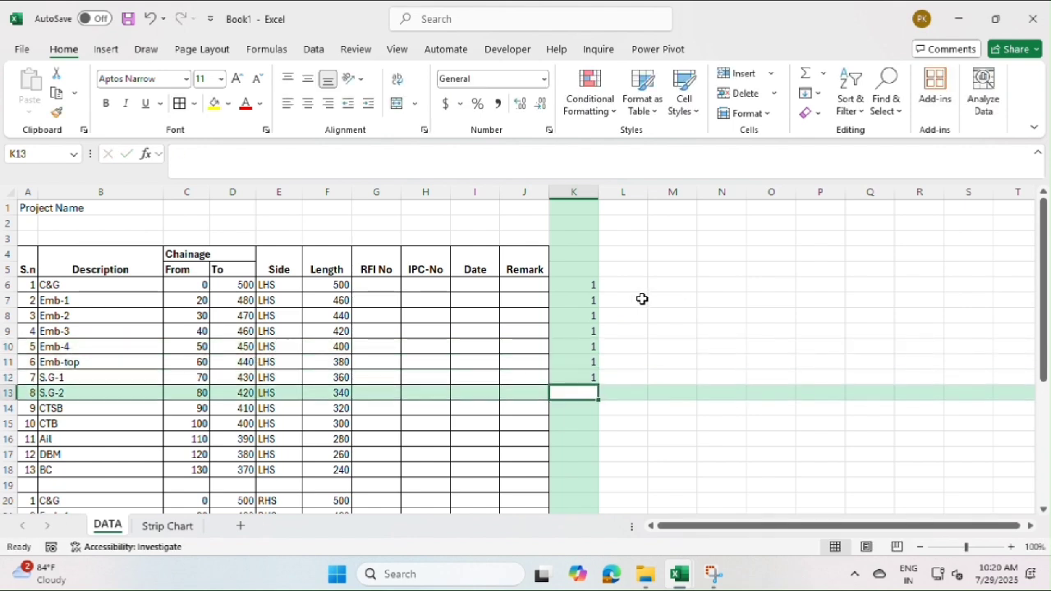
Copy the 1 from K12 into K13:K18 for the remaining LHS rows and K20:K32 for all RHS rows
click(578, 378)
key(ctrl+c)
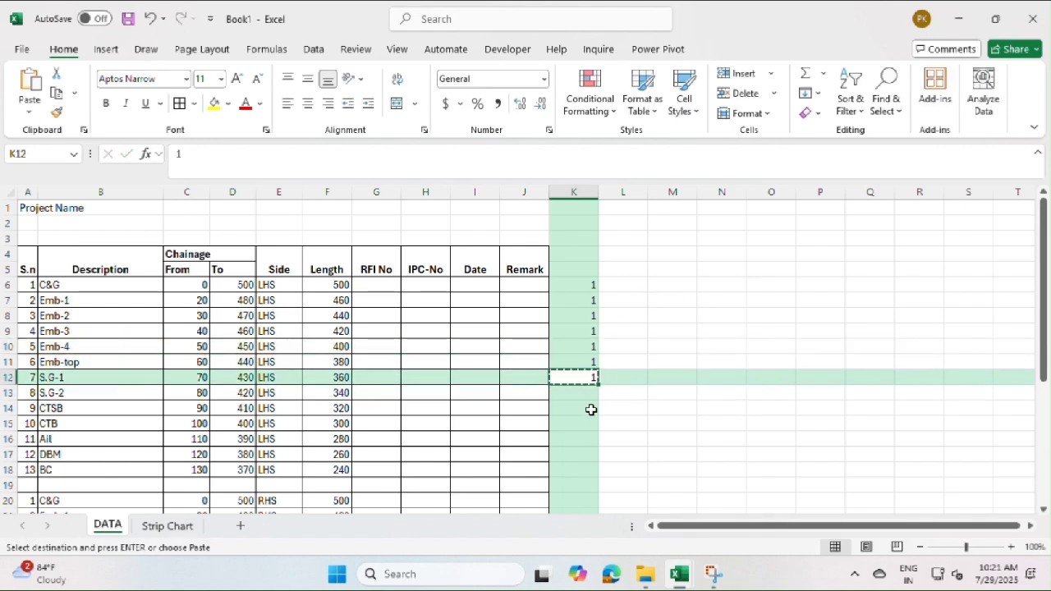
drag(583, 394, 582, 465)
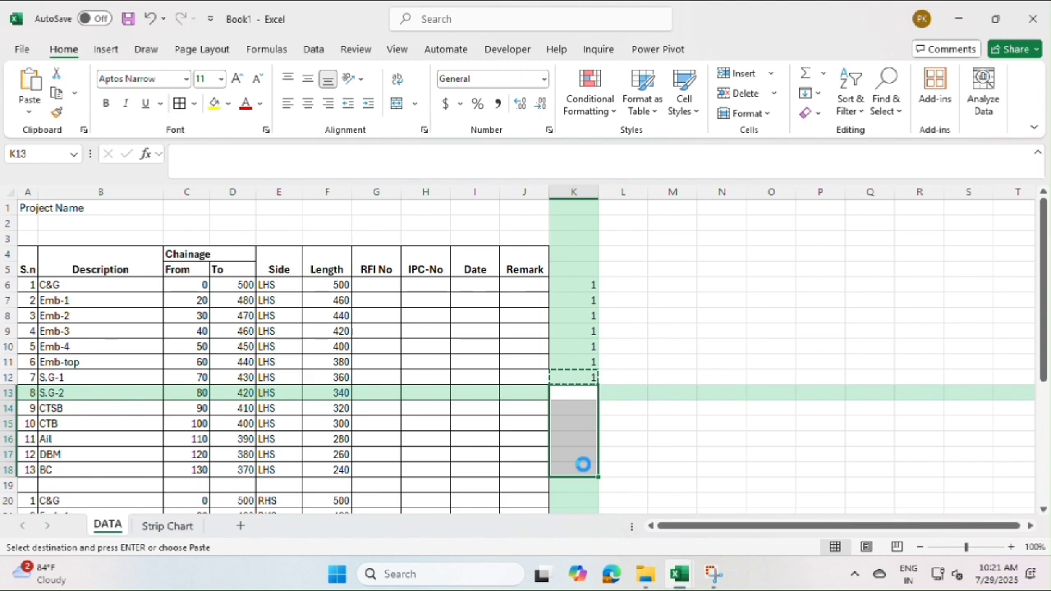
key(ctrl+v)
scroll(575, 427, down, 3)
drag(575, 361, 574, 485)
key(ctrl+v)
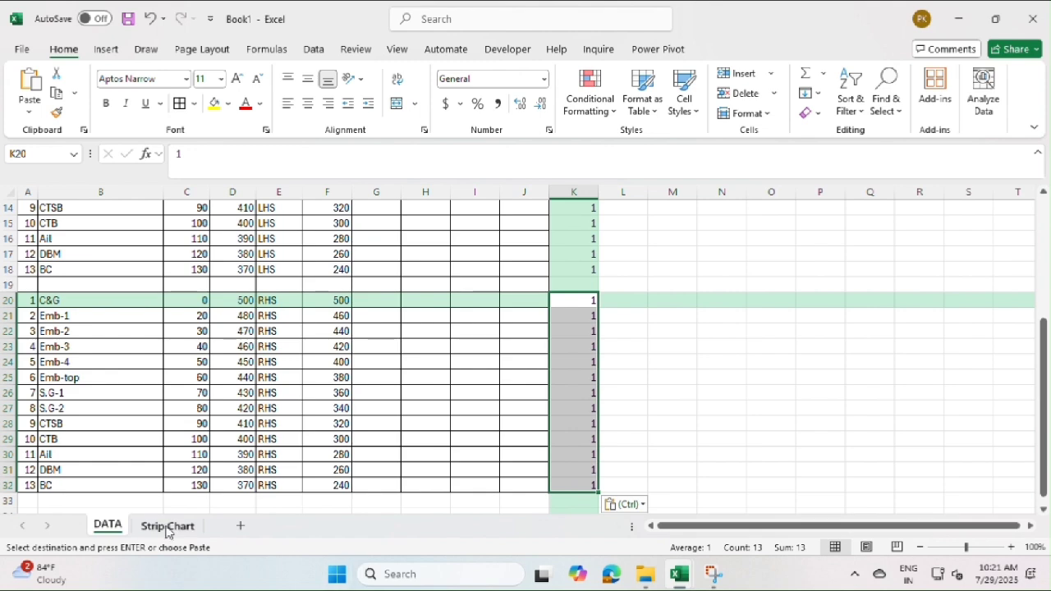
Examine the LHS and RHS grid results on the Strip Chart sheet against the layer names on the DATA sheet
click(167, 526)
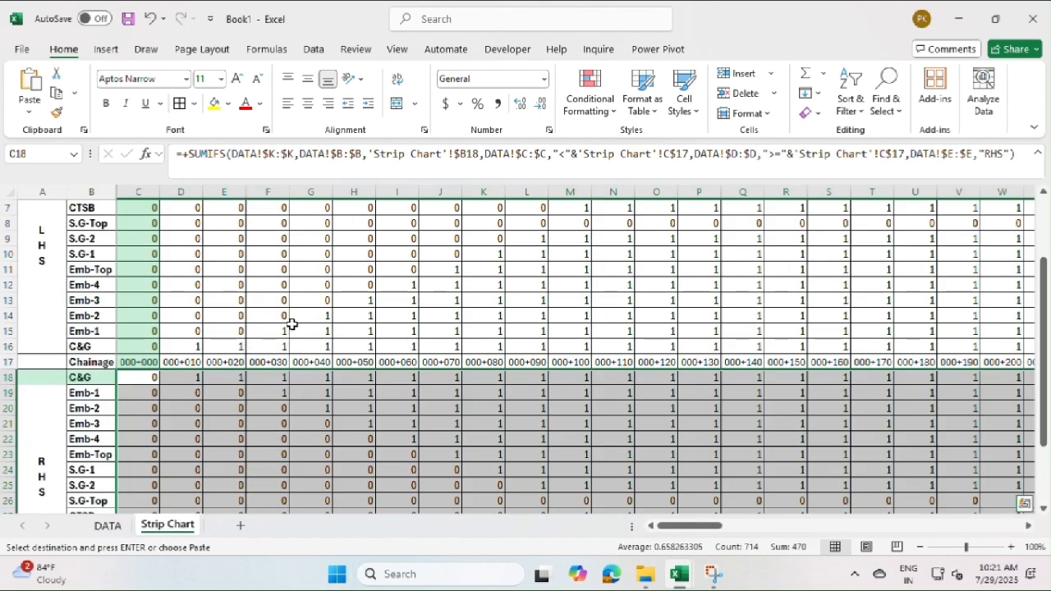
scroll(340, 303, up, 2)
scroll(610, 359, down, 5)
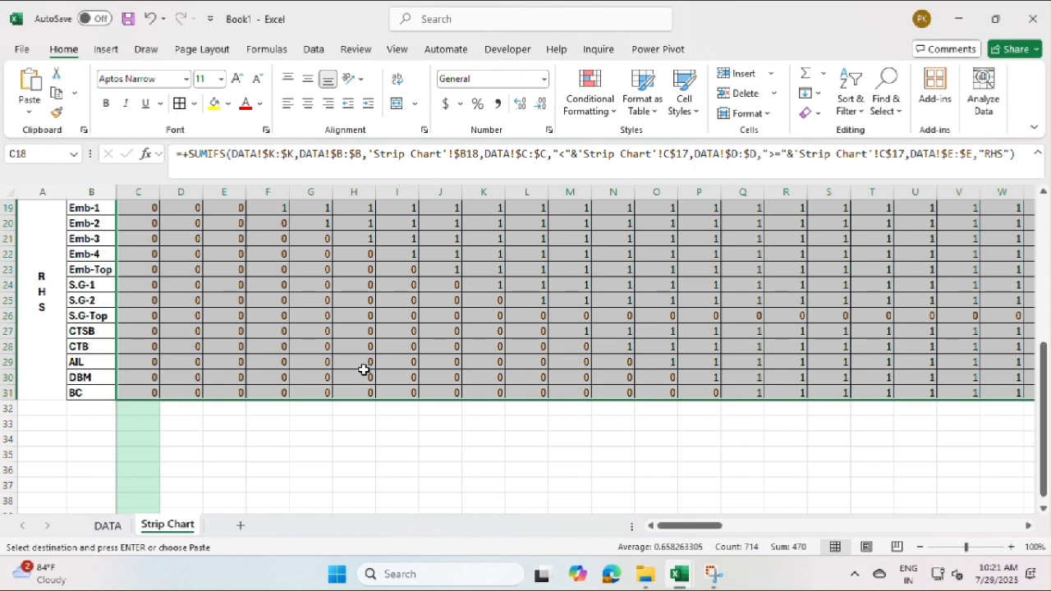
scroll(363, 371, up, 5)
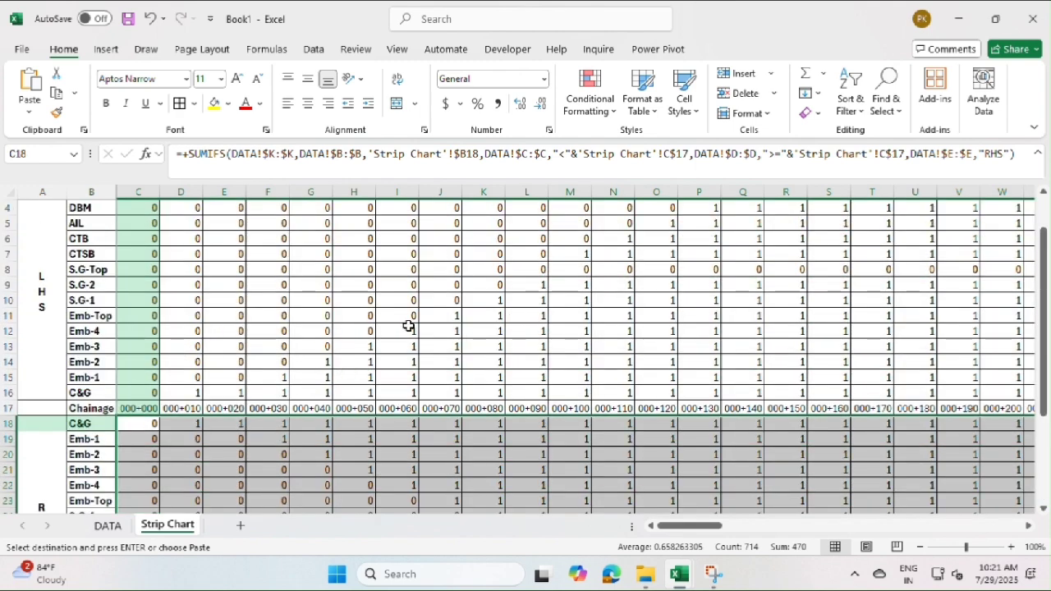
scroll(376, 369, down, 2)
click(106, 525)
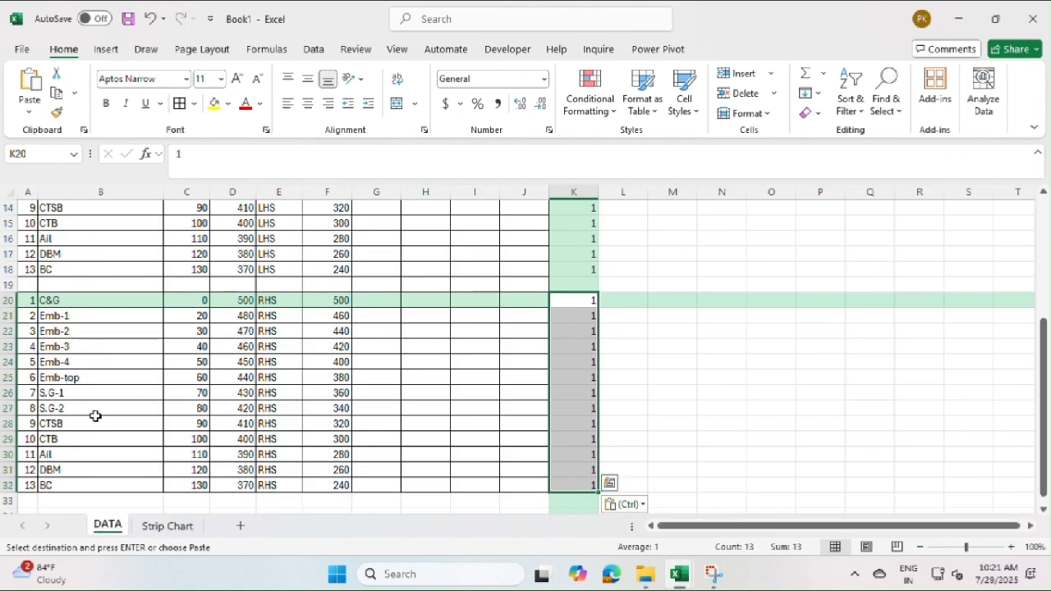
click(155, 526)
Add an Equal To conditional formatting rule on the LHS grid C3:BA16 for value 1 with Green Fill with Dark Green Text
scroll(403, 369, up, 3)
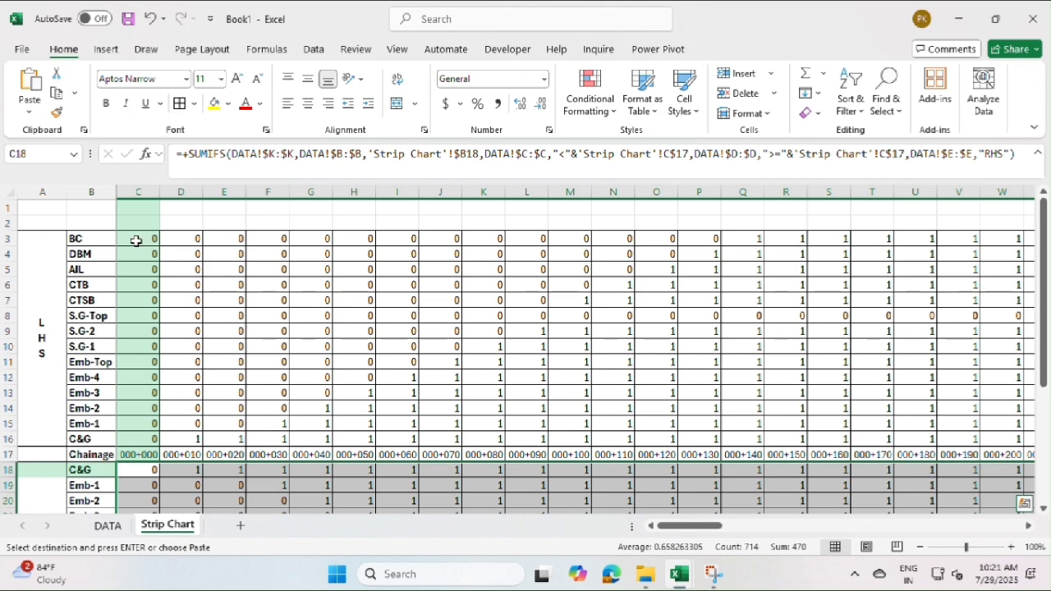
drag(135, 239, 975, 440)
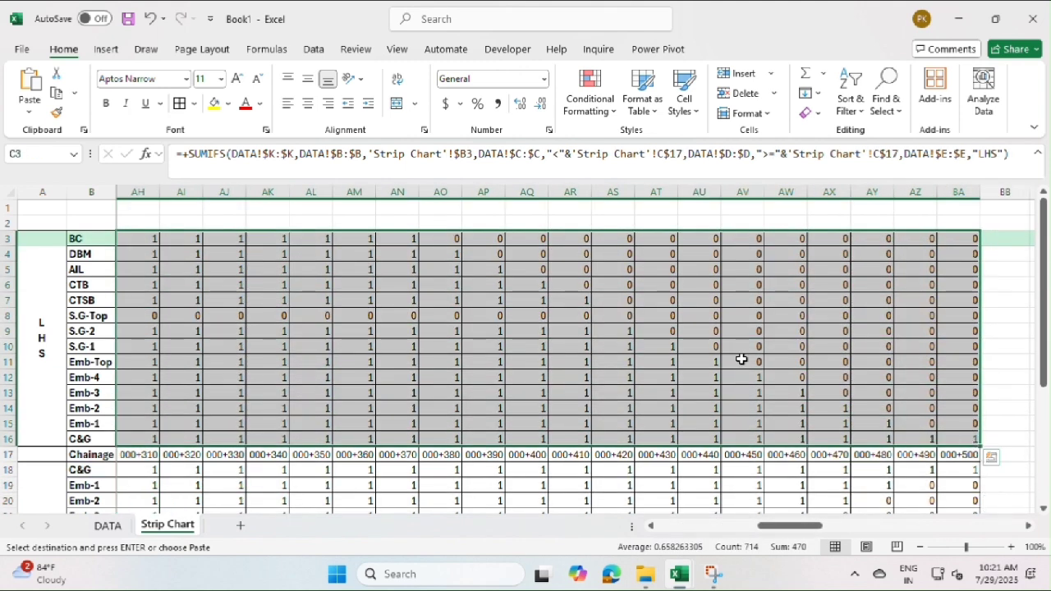
click(602, 119)
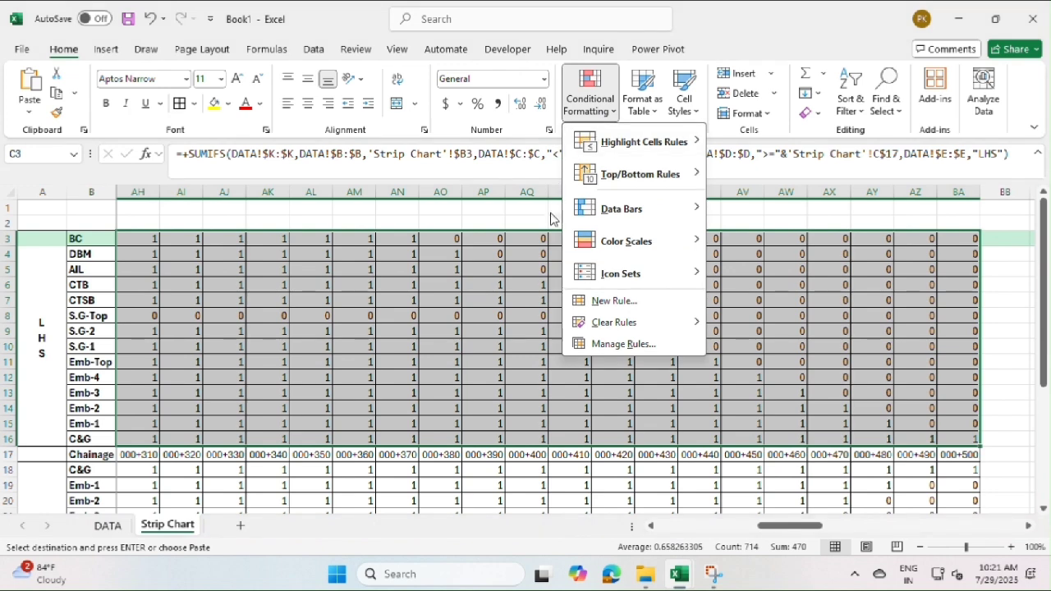
mouse_move(678, 145)
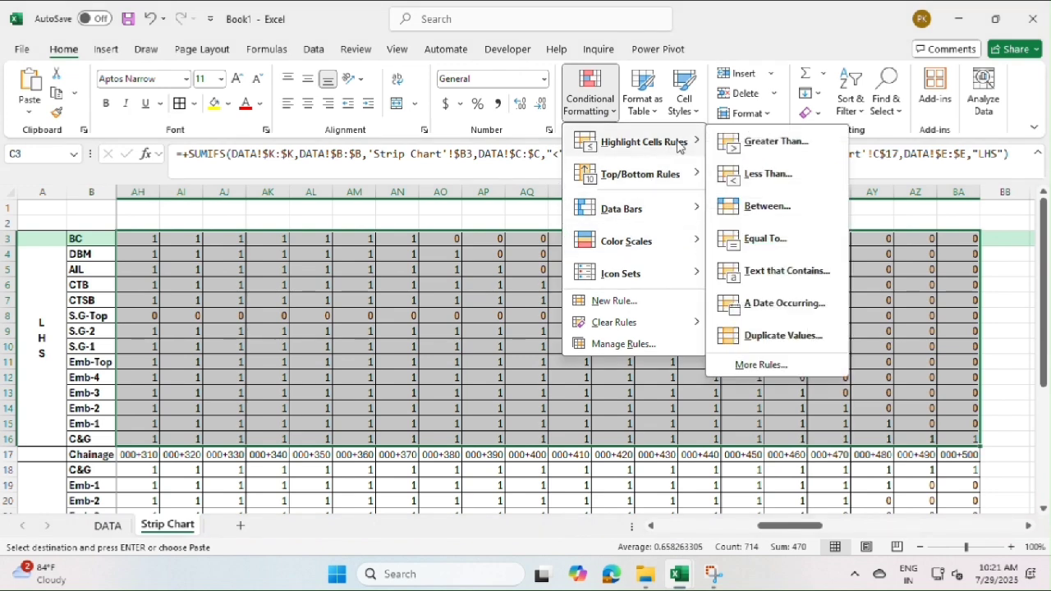
click(765, 238)
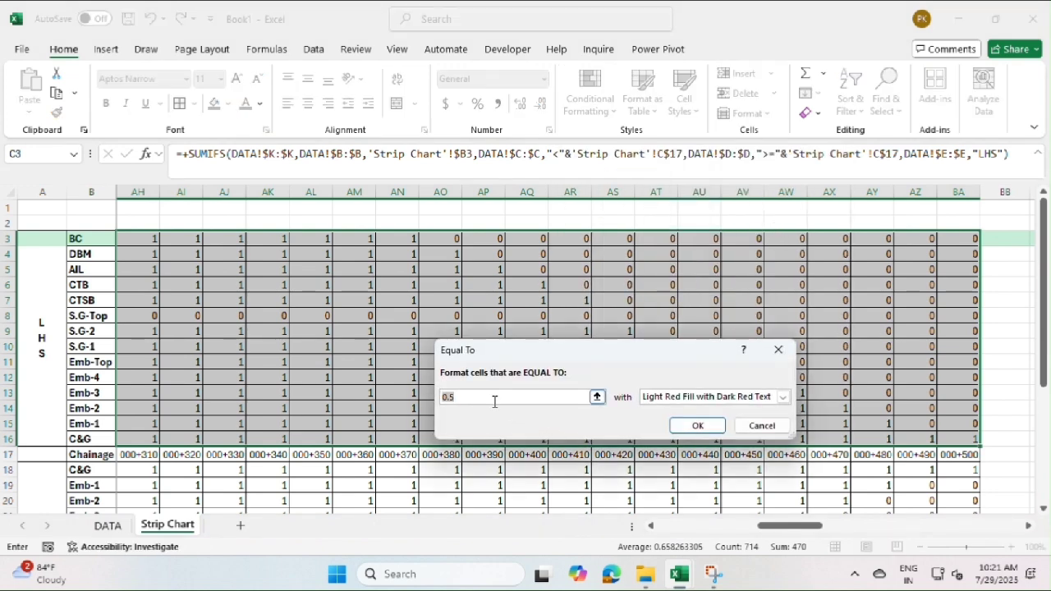
text(1)
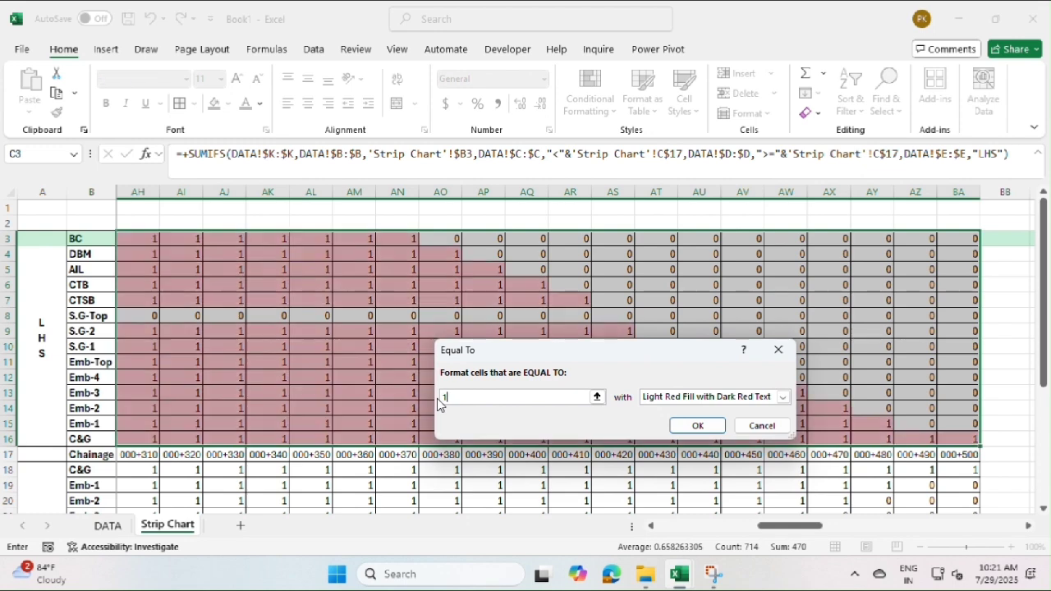
click(783, 397)
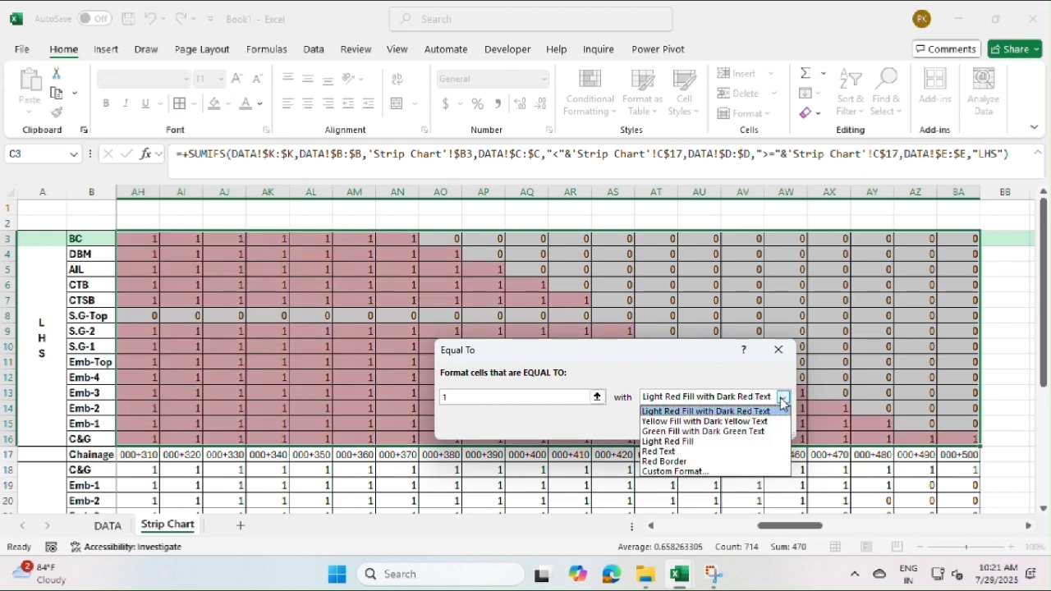
click(711, 431)
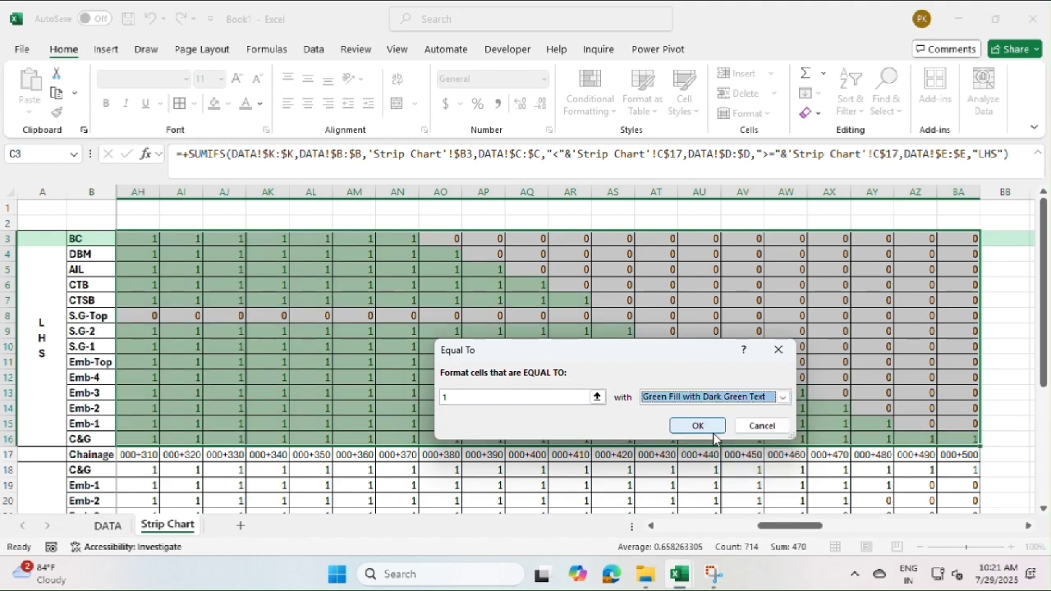
click(697, 425)
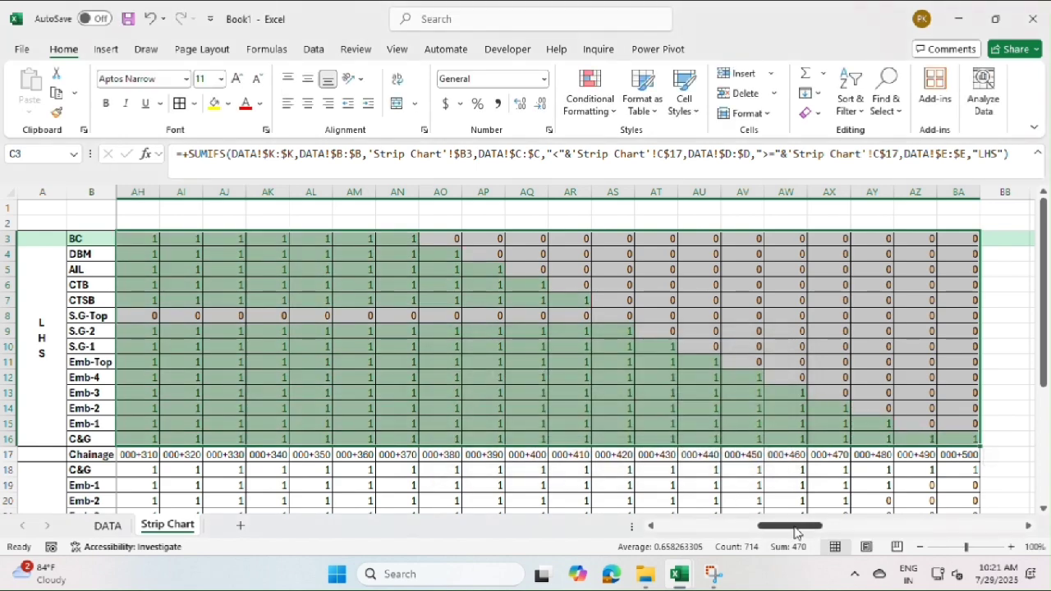
Add an Equal To conditional formatting rule on the RHS grid C18:BA31 for value 1 with Green Fill with Dark Green Text
drag(794, 529, 693, 535)
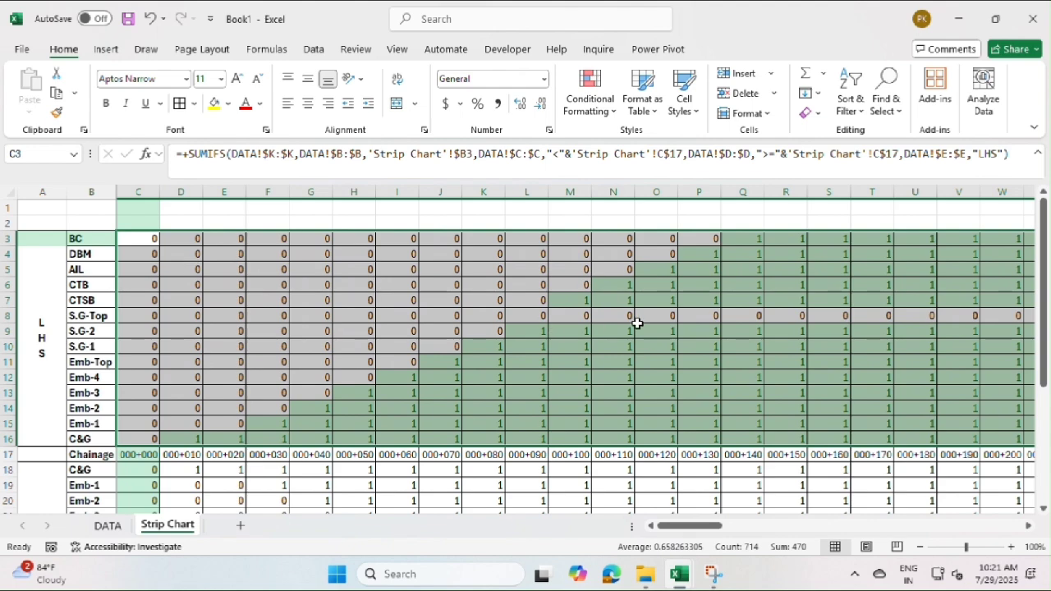
scroll(509, 319, down, 5)
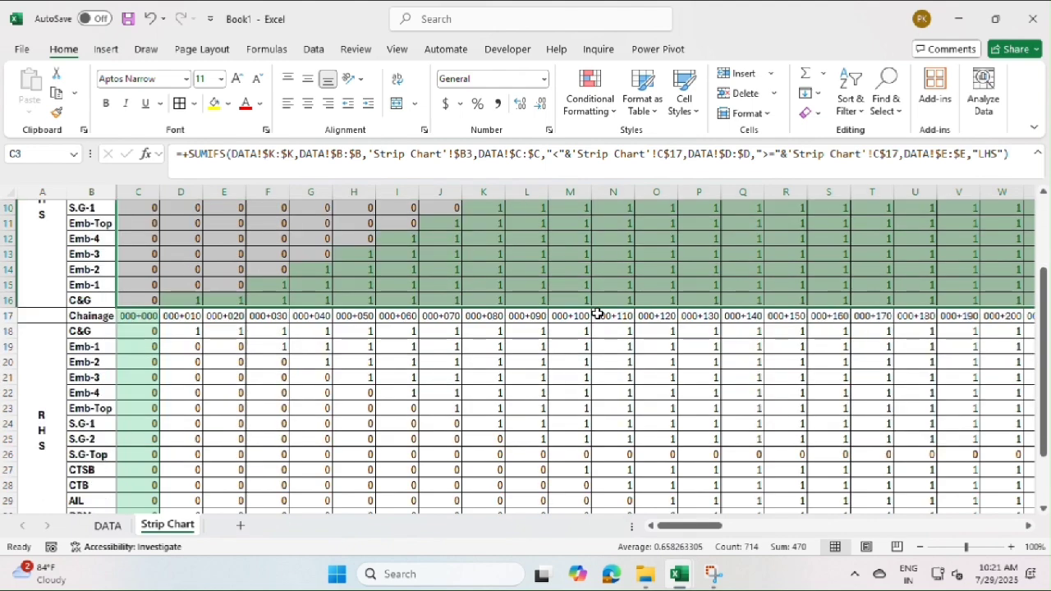
scroll(451, 313, up, 1)
drag(156, 286, 936, 469)
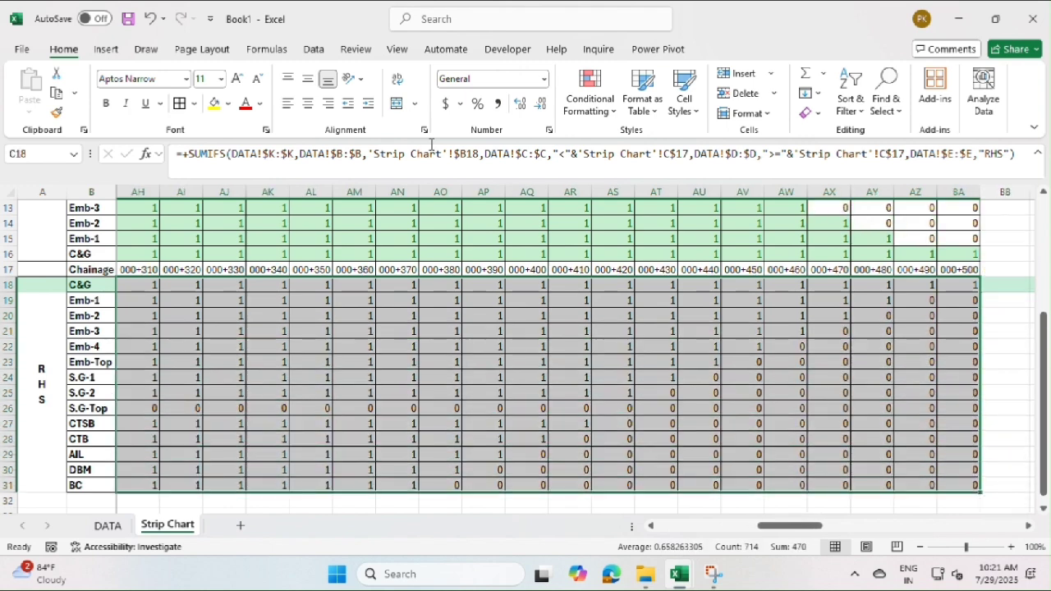
click(590, 98)
mouse_move(664, 142)
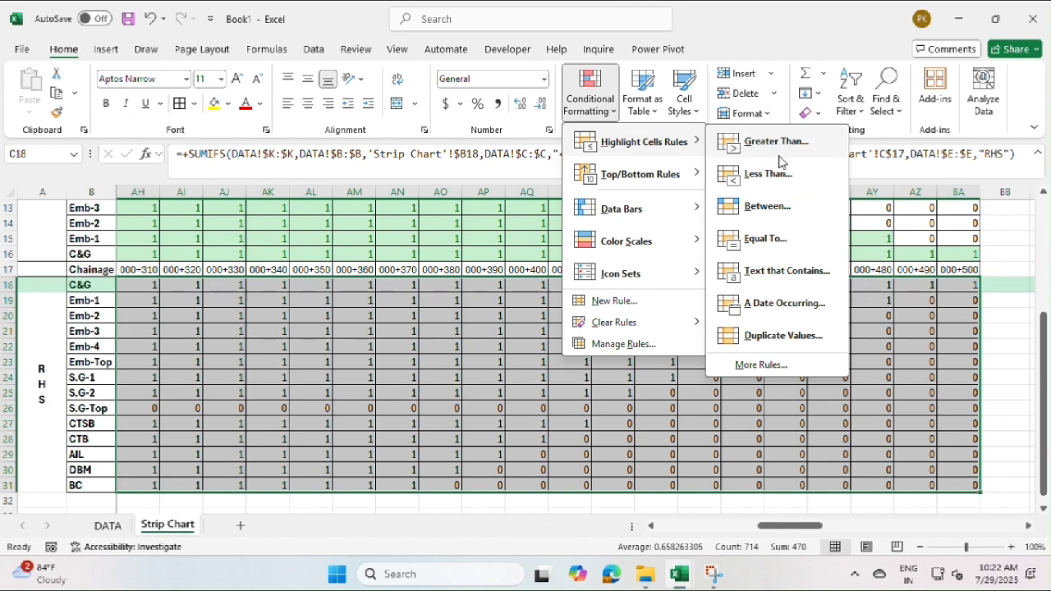
click(799, 240)
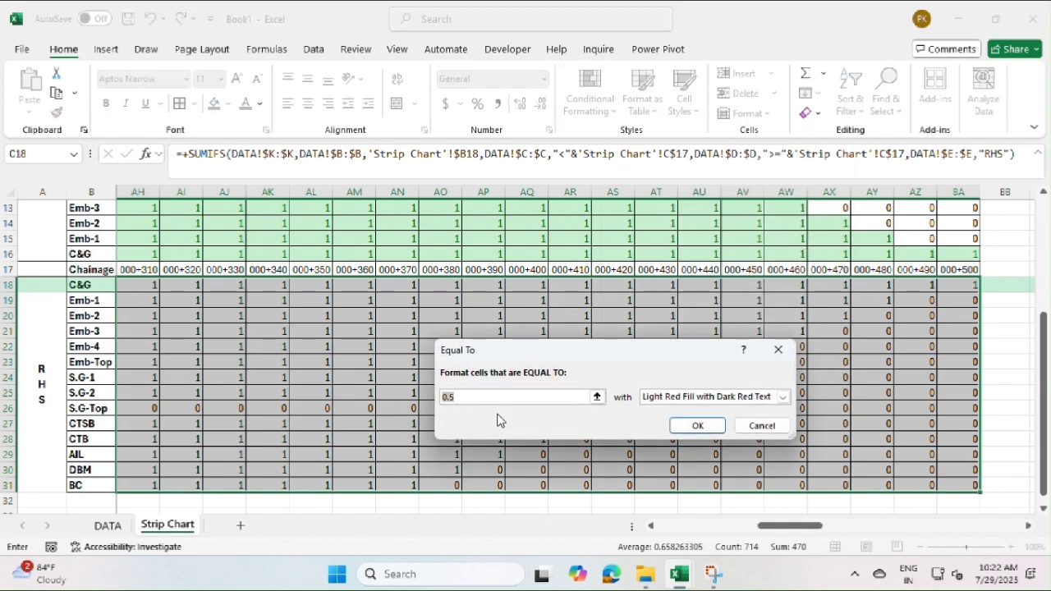
click(461, 395)
drag(461, 396, 418, 398)
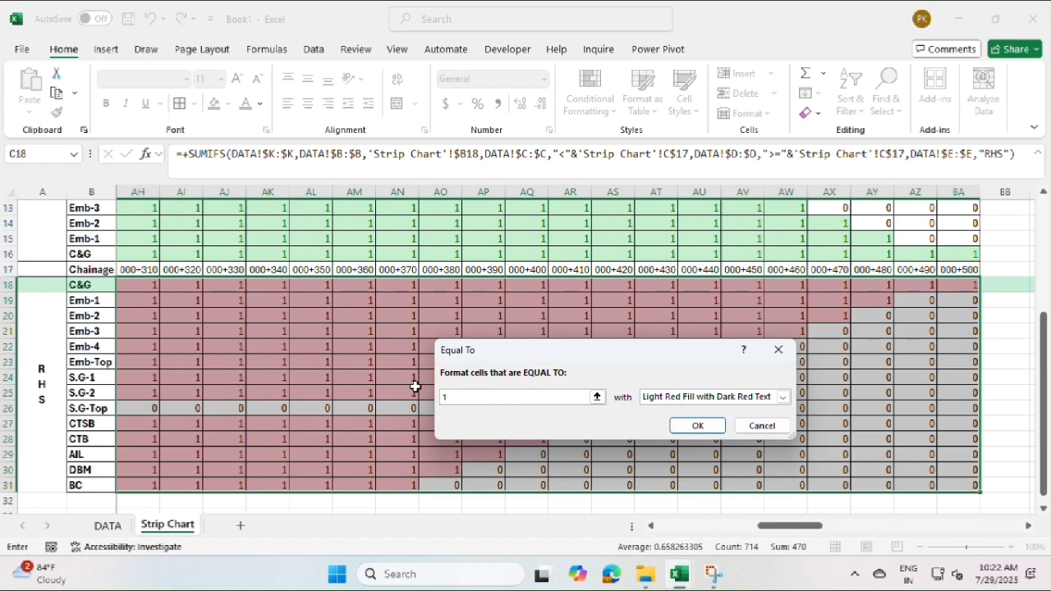
click(782, 398)
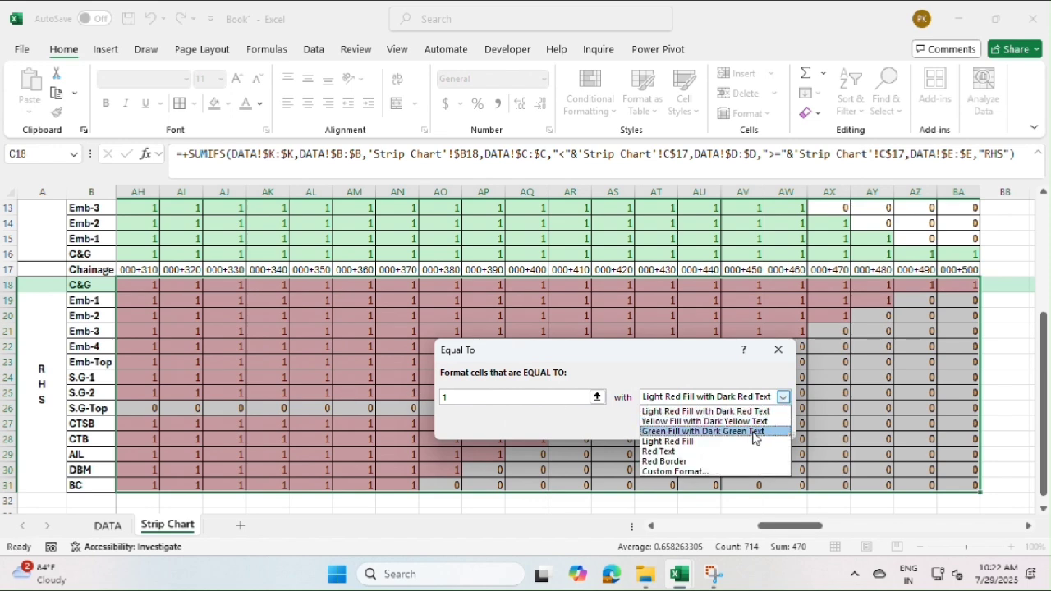
click(706, 431)
click(699, 425)
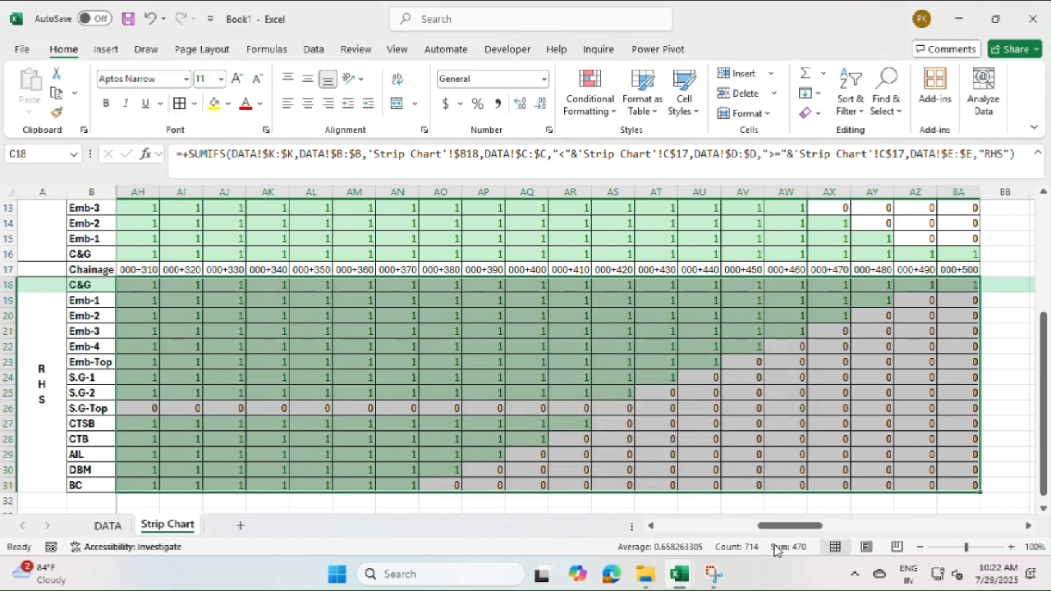
Examine the S.G-Top rows in the formatted RHS and LHS grids of the Strip Chart sheet
drag(790, 529, 603, 499)
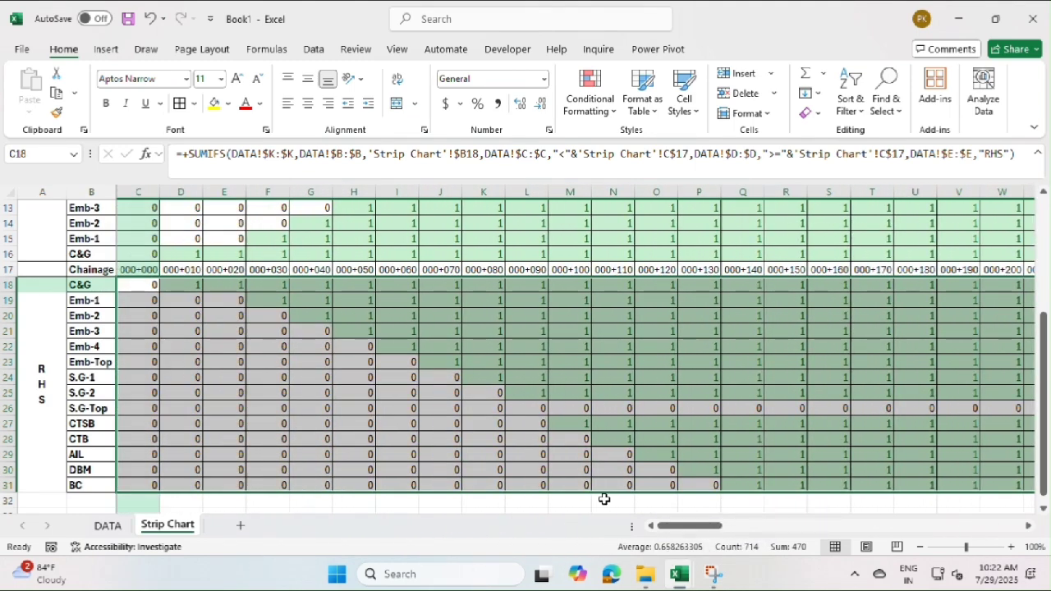
click(595, 409)
drag(145, 408, 115, 408)
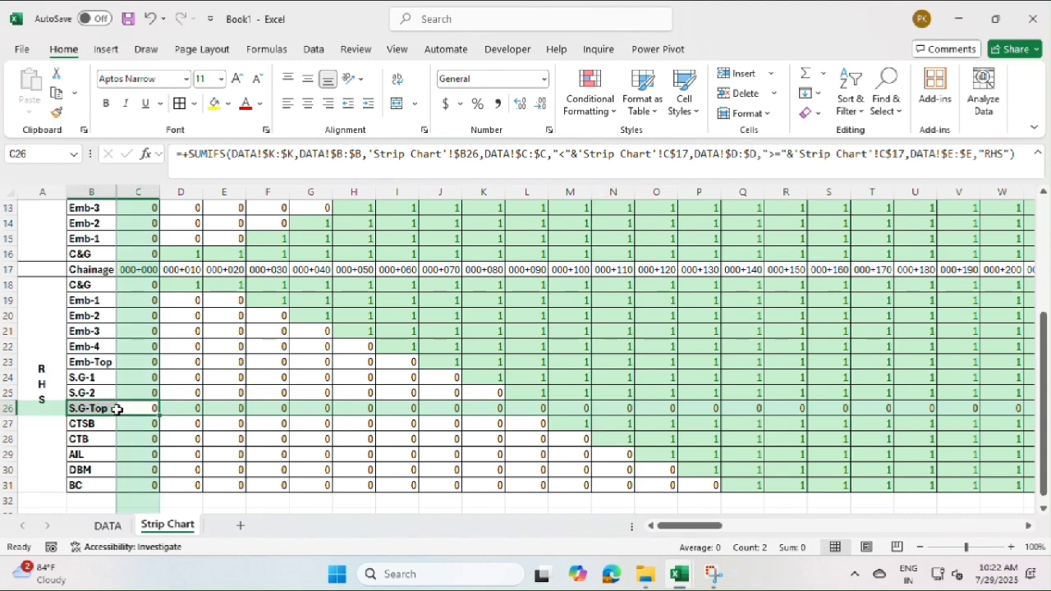
scroll(131, 408, up, 4)
click(583, 320)
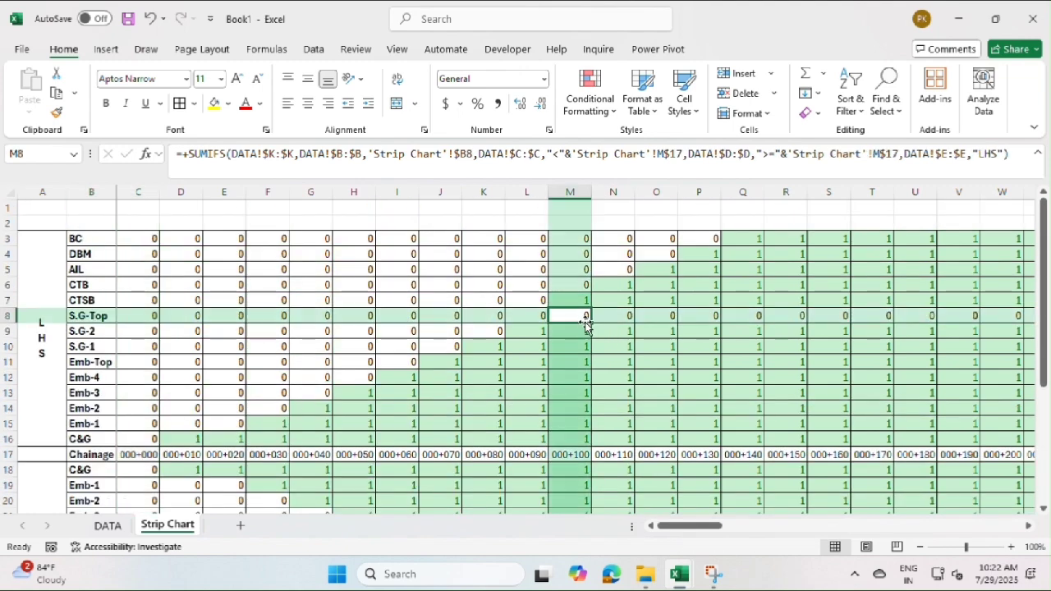
scroll(349, 414, down, 1)
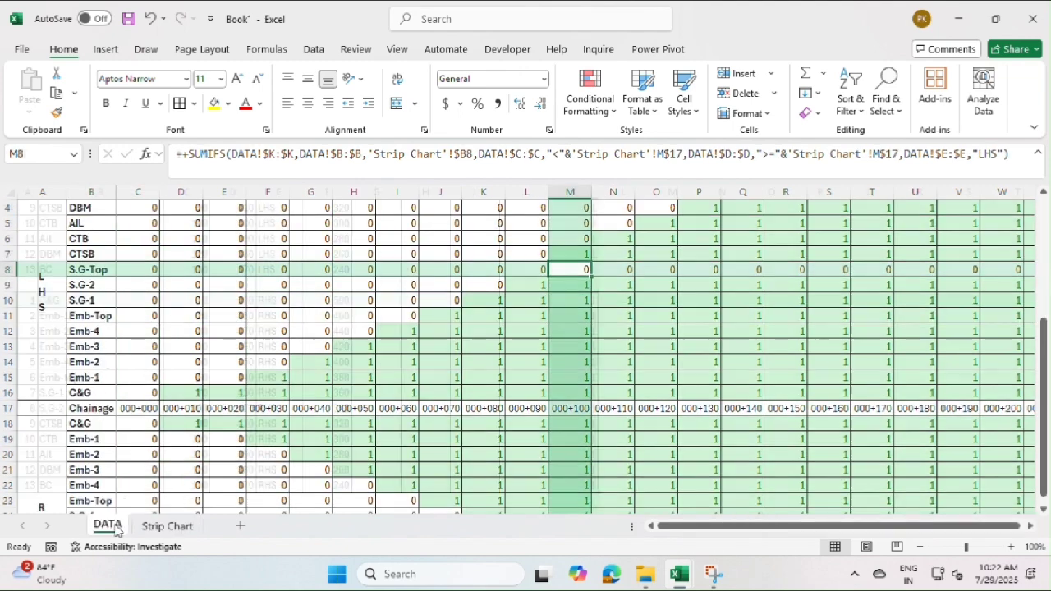
On the DATA sheet, insert a blank row above the RHS CTSB row and another above the LHS CTSB row
click(107, 526)
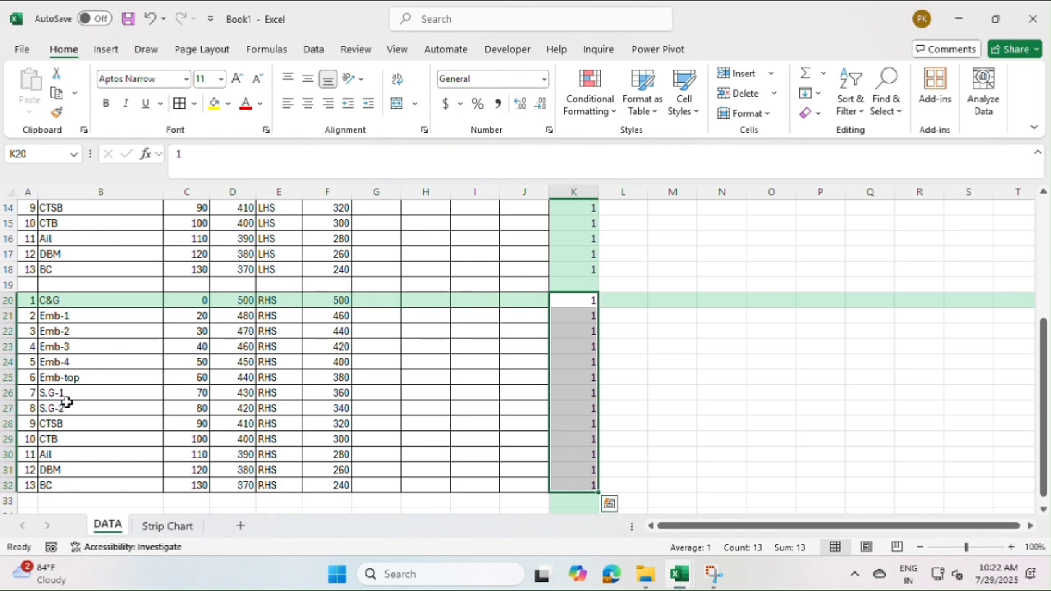
click(7, 424)
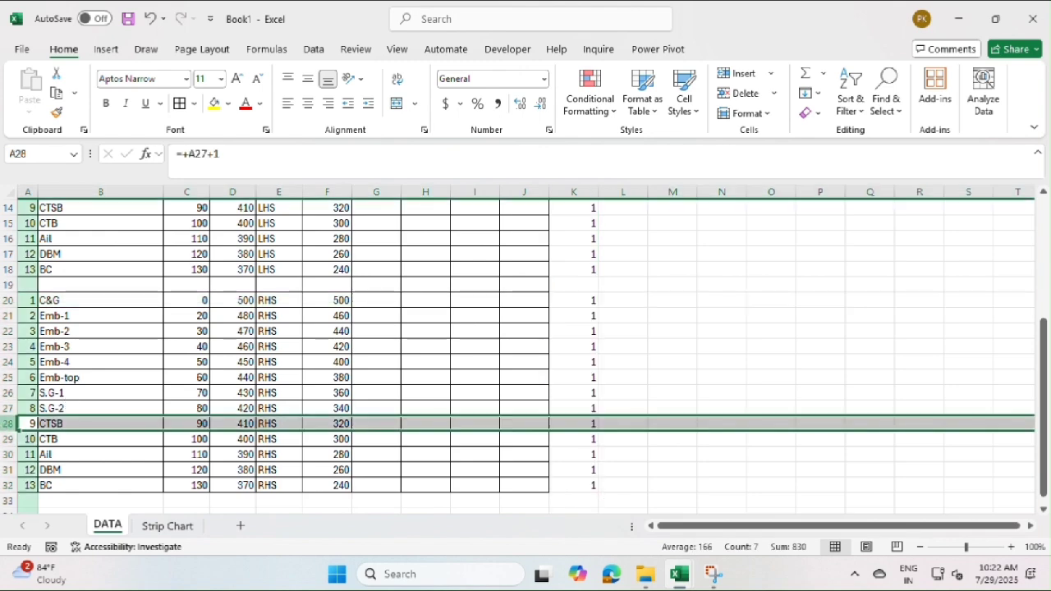
key(ctrl+shift+plus)
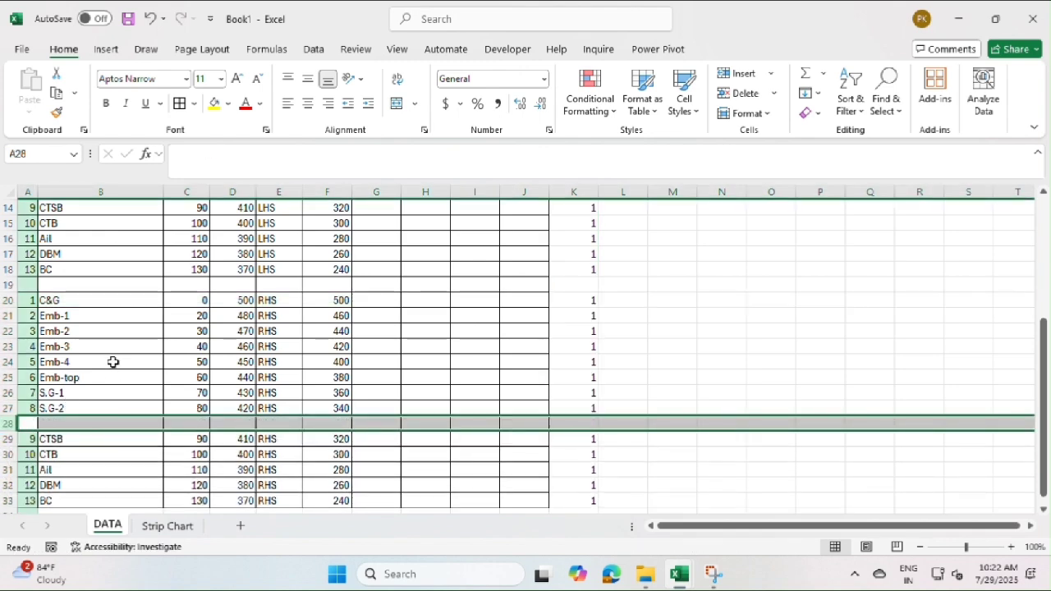
scroll(114, 362, up, 2)
scroll(114, 362, up, 1)
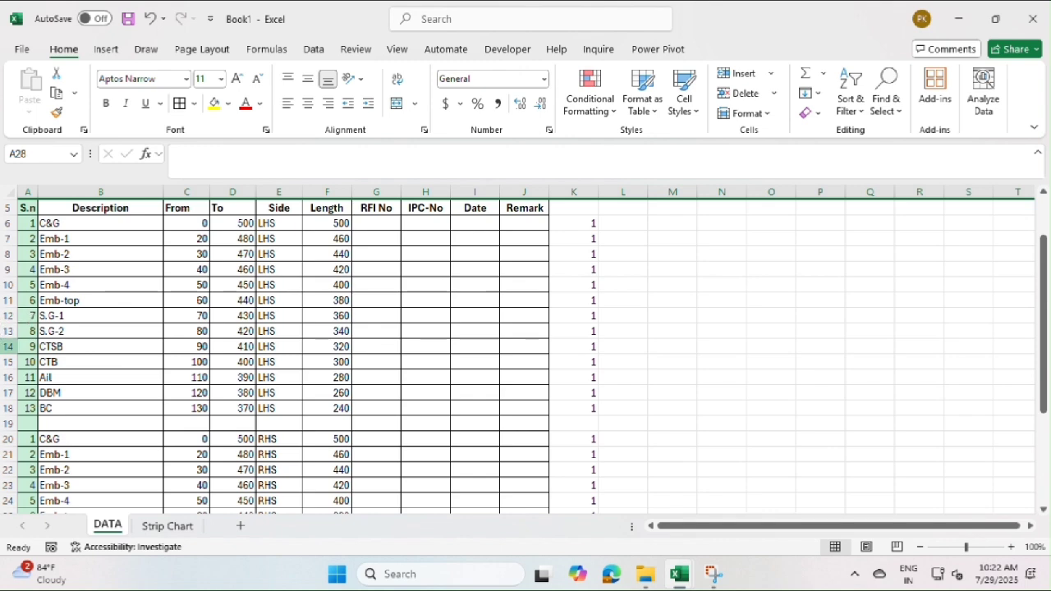
scroll(6, 346, up, 2)
scroll(8, 353, down, 1)
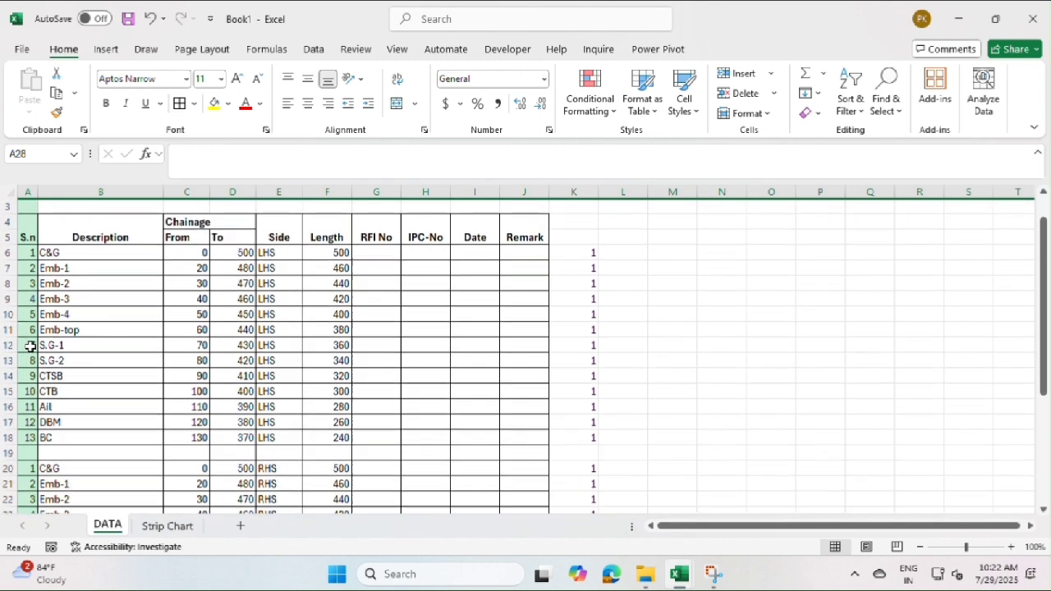
click(10, 362)
key(ctrl+shift+plus)
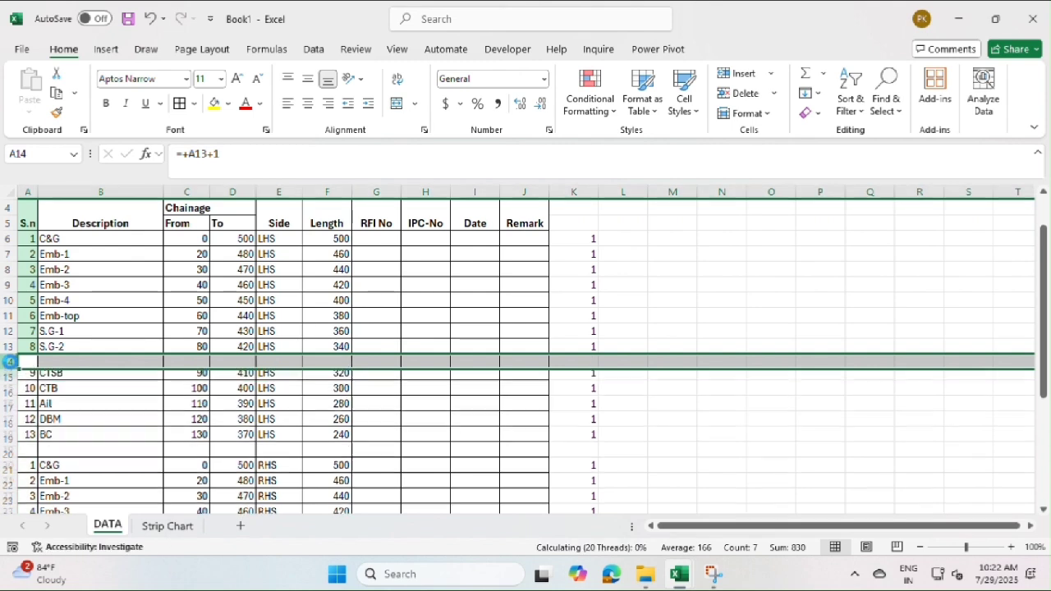
Fill the blank LHS row 14 with description S.G-Top, From chainage 80 and To chainage 420
click(63, 361)
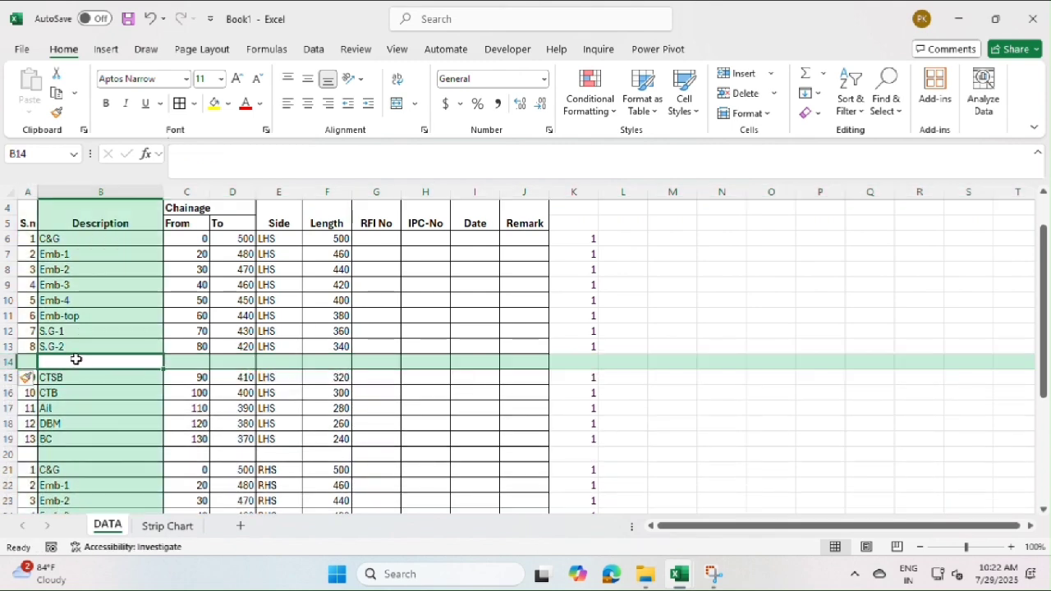
text(S)
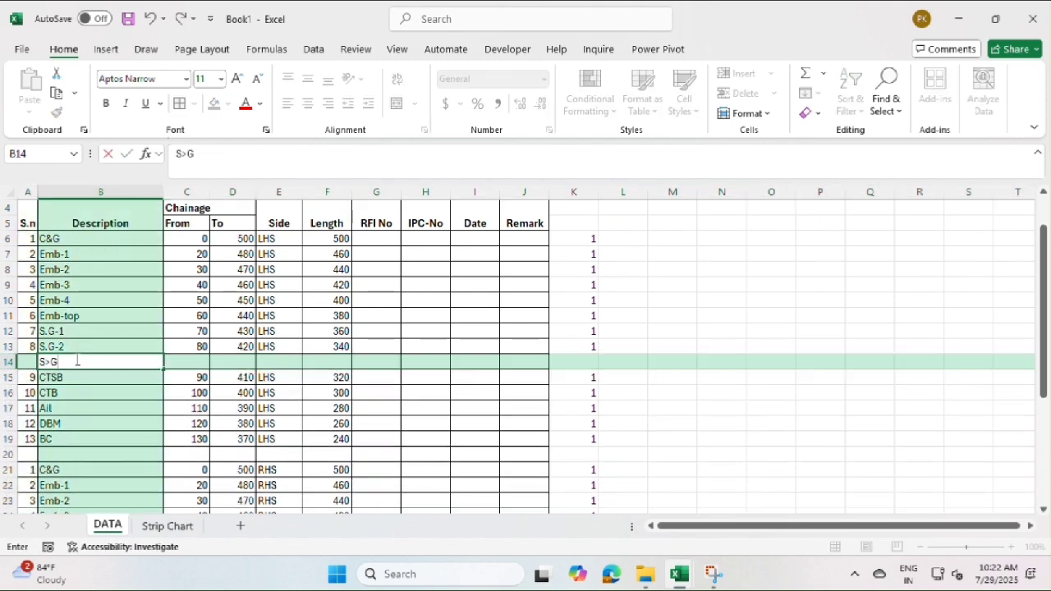
text(.G-Top)
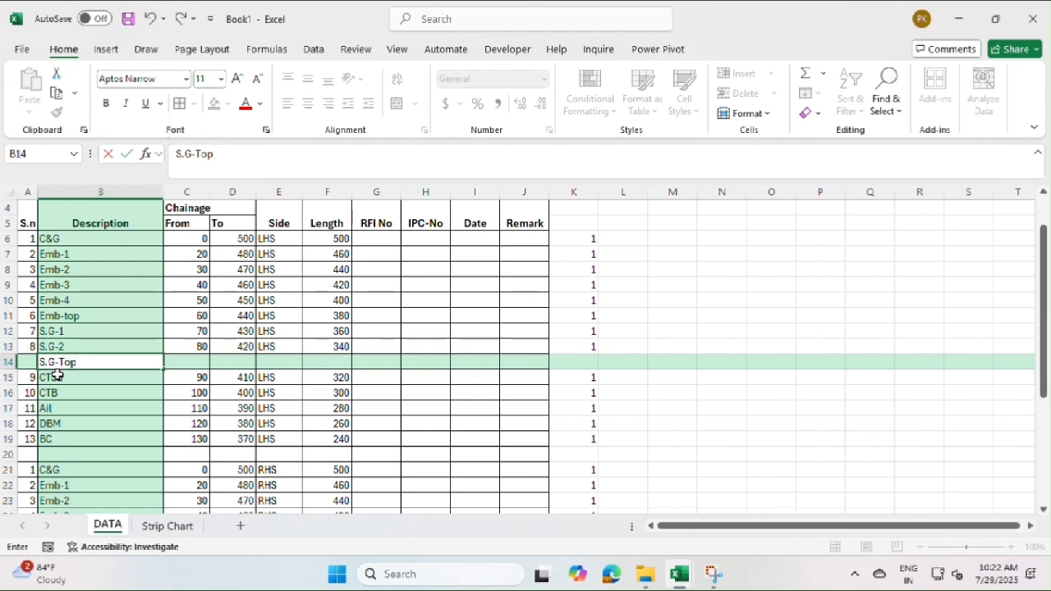
key(Tab)
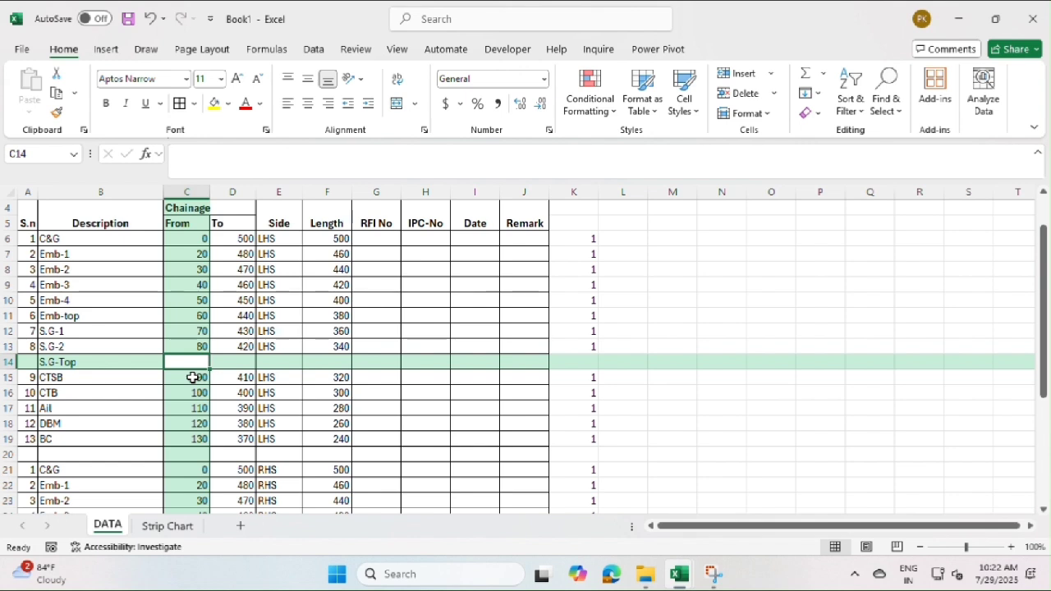
text(80)
key(Tab)
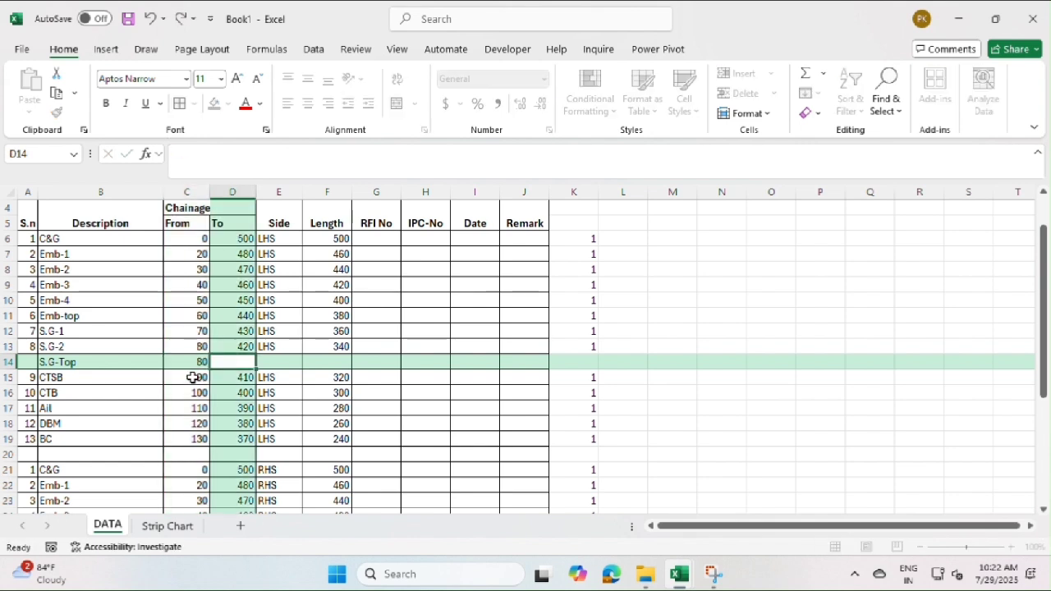
text(420)
key(Return)
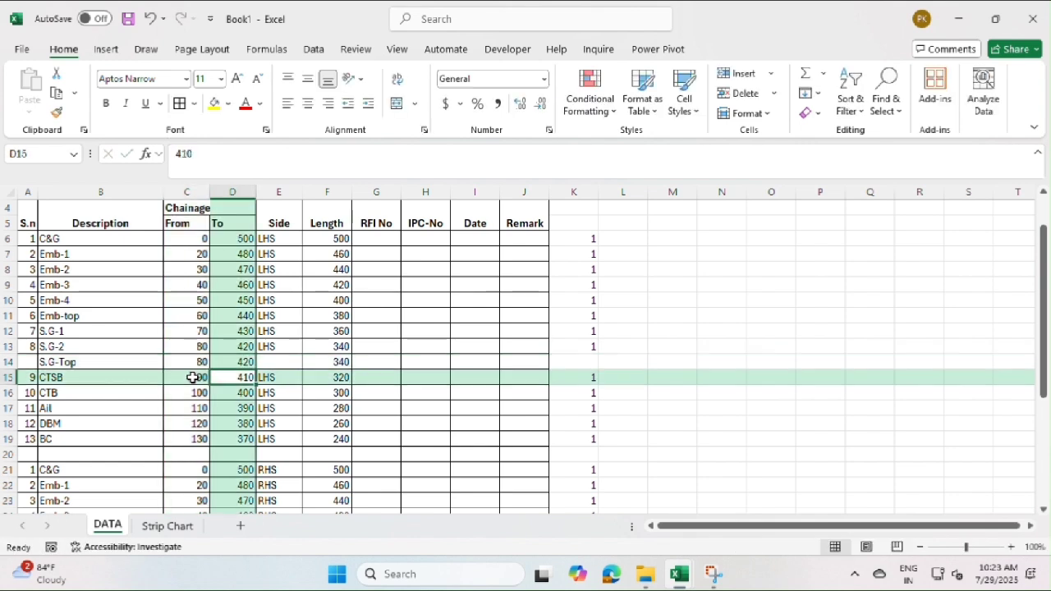
Copy the LHS side value from E13 into E14 and enter 1 in K14 for the S.G-Top row
click(267, 349)
key(ctrl+c)
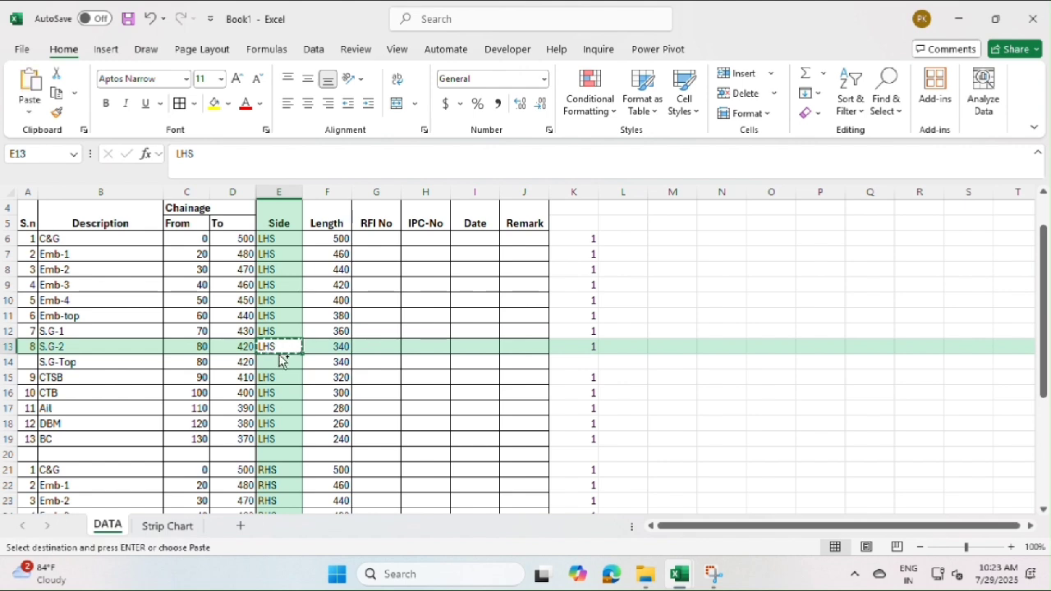
click(282, 362)
key(ctrl+v)
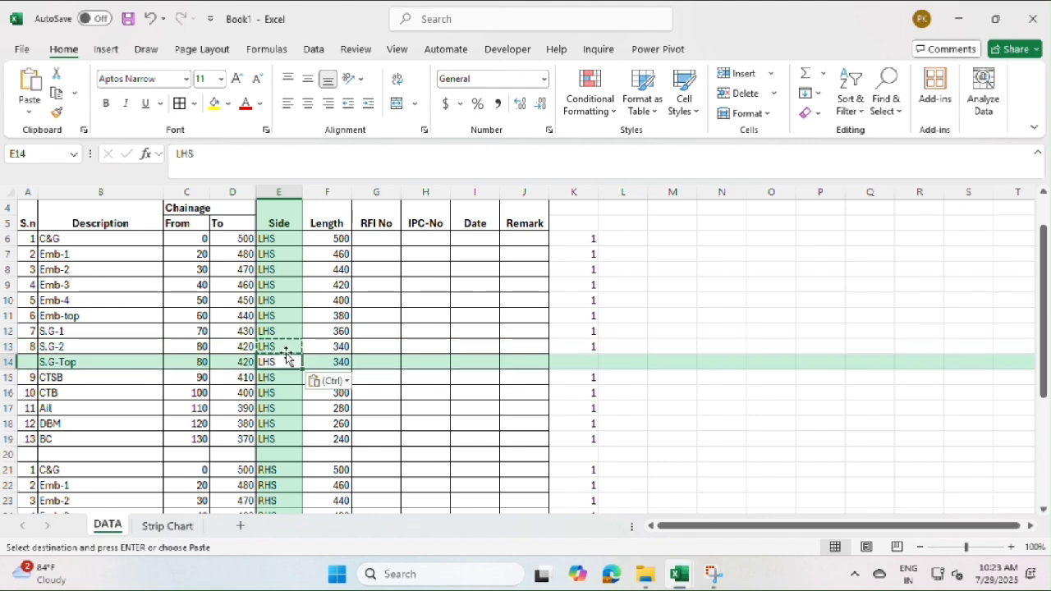
click(588, 363)
text(1)
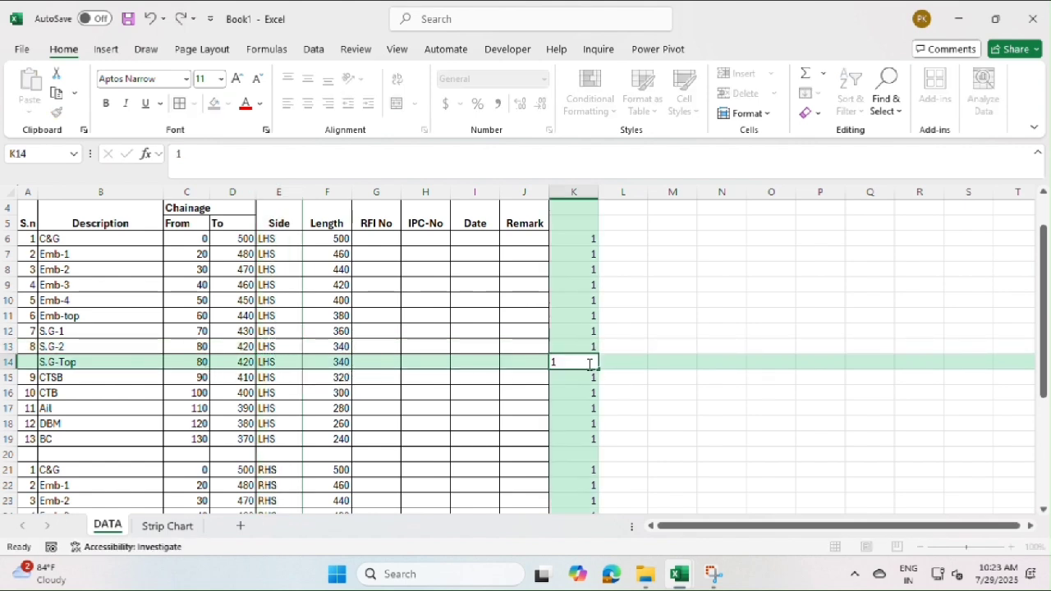
key(Return)
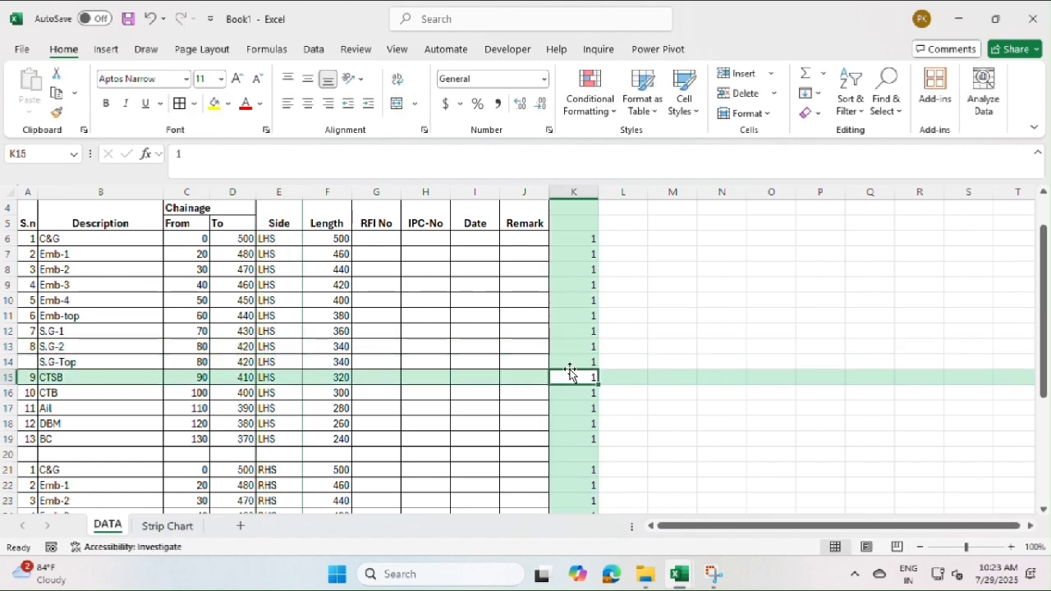
Check the LHS and RHS S.G-Top rows on the Strip Chart sheet against the new DATA entry
click(167, 526)
click(610, 269)
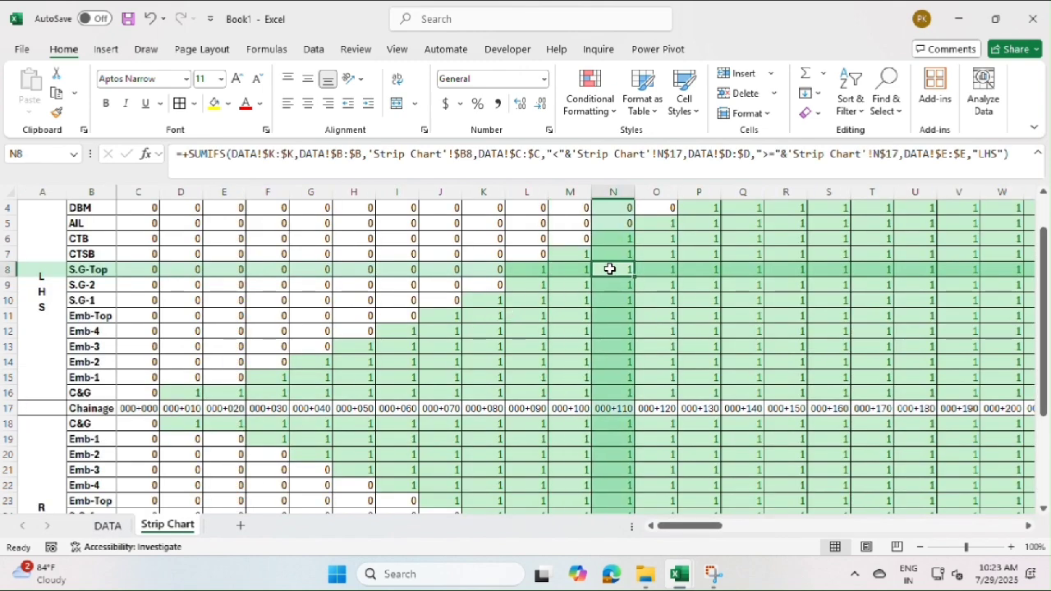
scroll(364, 303, down, 4)
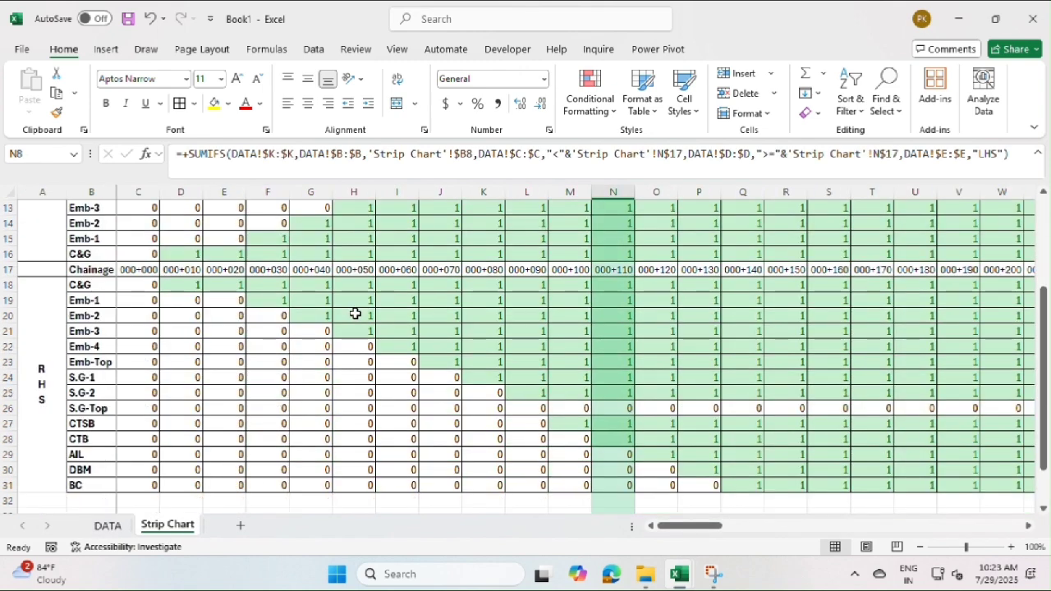
click(638, 361)
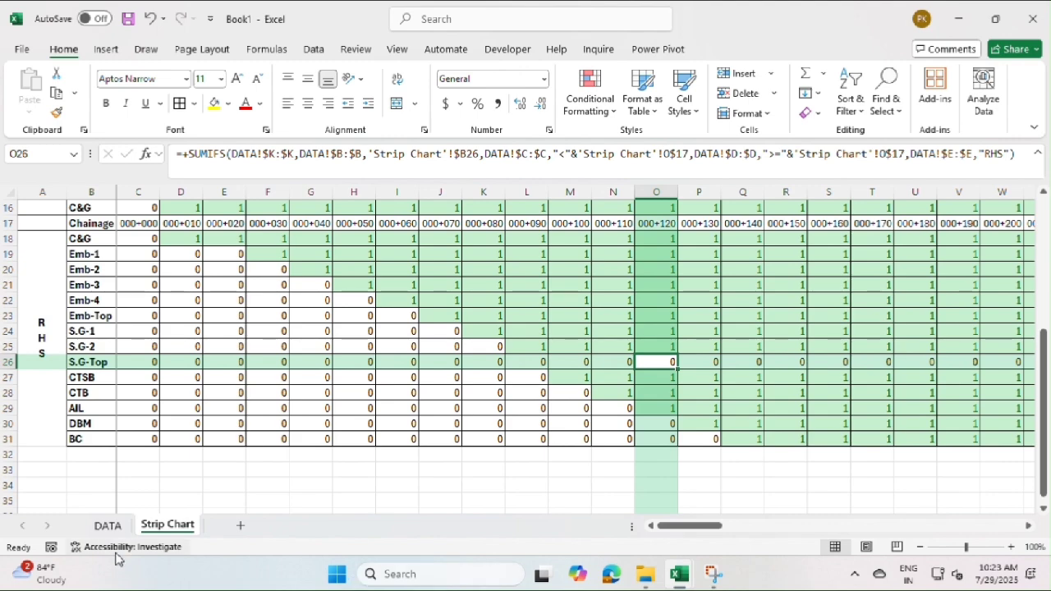
On the DATA sheet, fill the blank RHS row 29 with description S.G-Top, From chainage 80 and To chainage 420
click(108, 525)
scroll(230, 423, down, 2)
scroll(240, 421, down, 1)
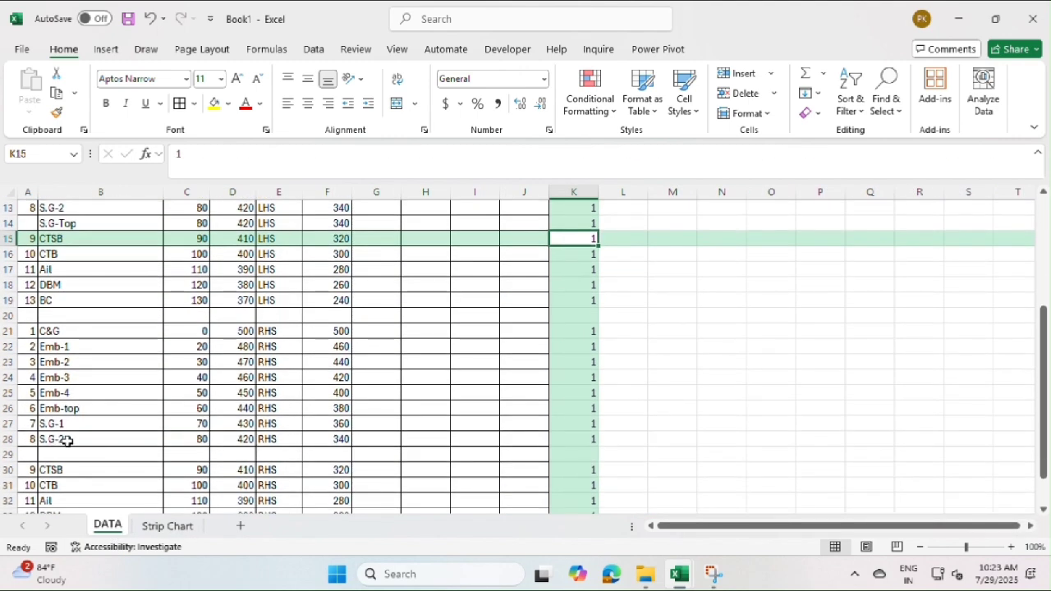
scroll(68, 440, down, 1)
click(69, 408)
text(S.g)
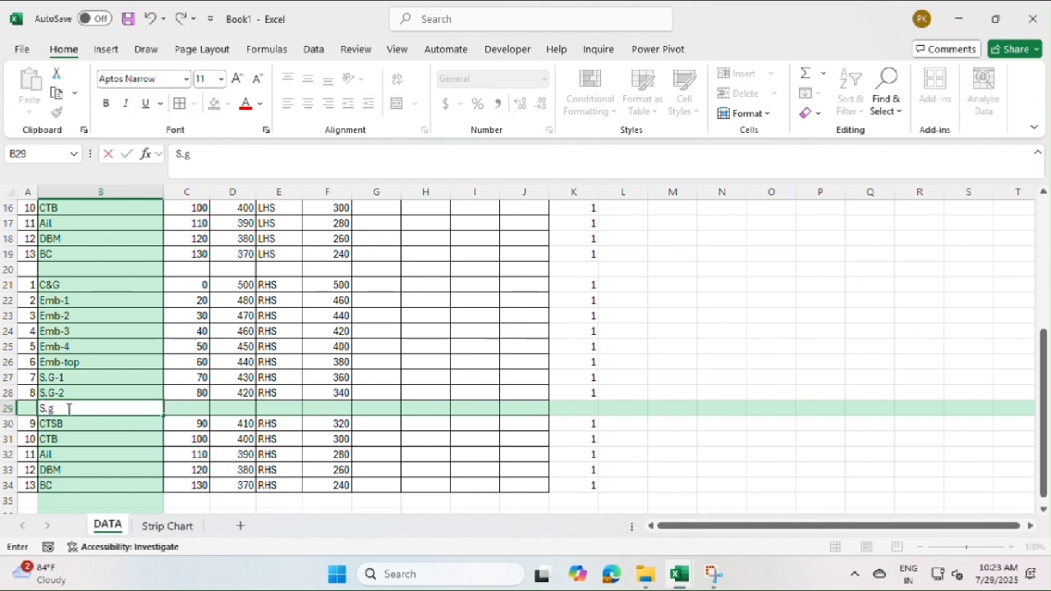
text(-Top)
key(Tab)
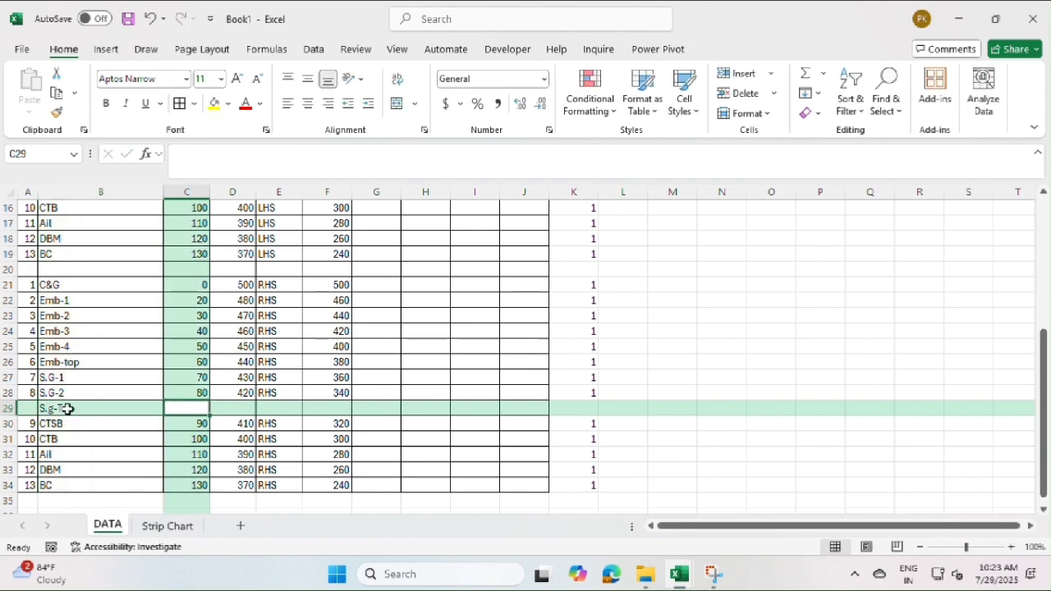
text(80)
key(Tab)
key(Down)
key(Up)
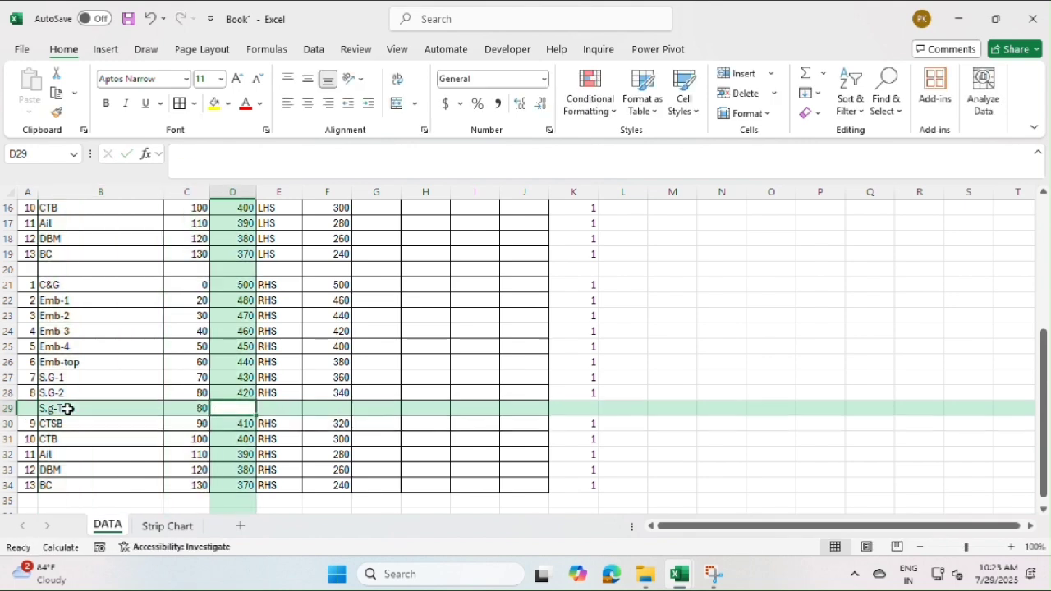
text(420)
key(Return)
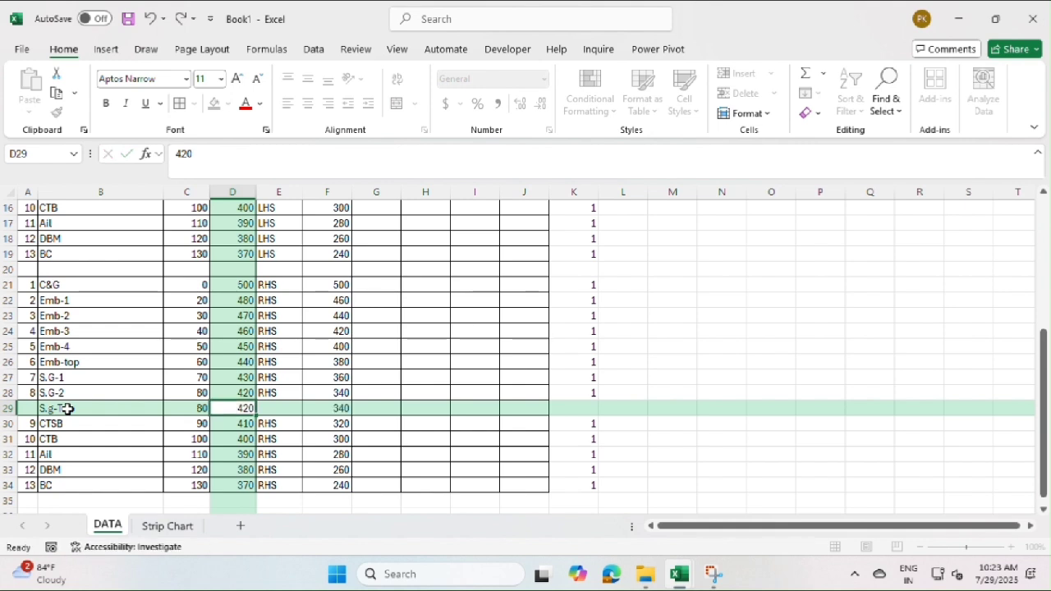
Complete the RHS S.G-Top row with the side value copied from E28 and 1 in K29, and check it on the Strip Chart sheet
click(295, 394)
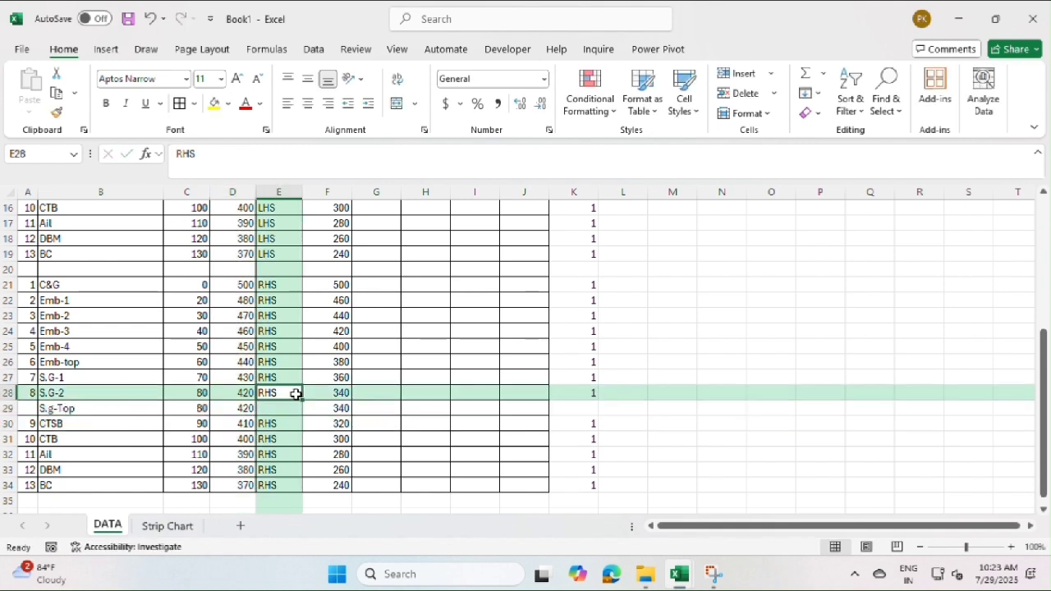
key(ctrl+c)
click(278, 406)
key(ctrl+v)
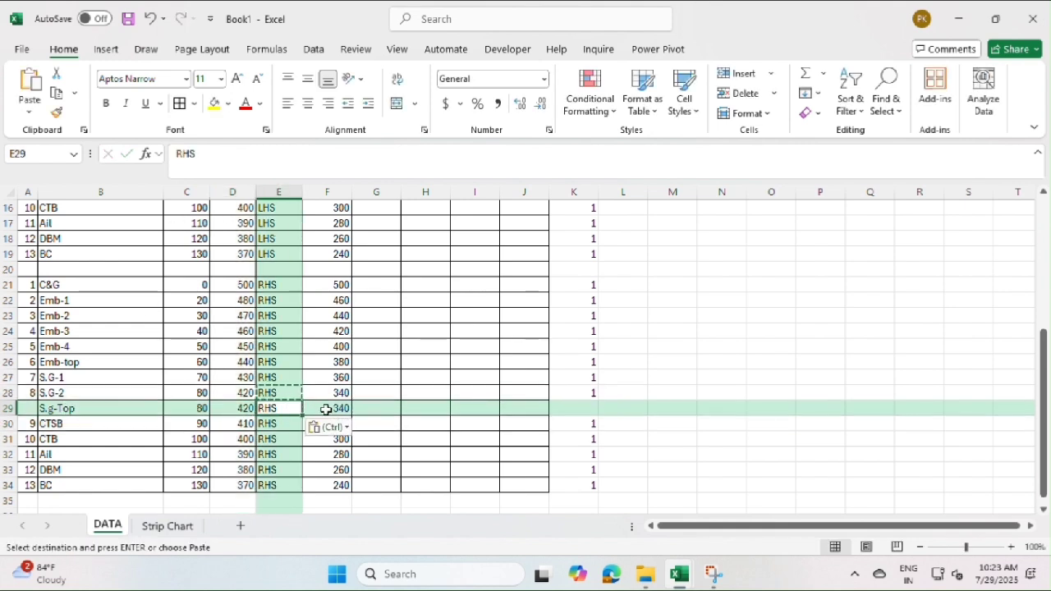
click(575, 408)
text(1)
key(Return)
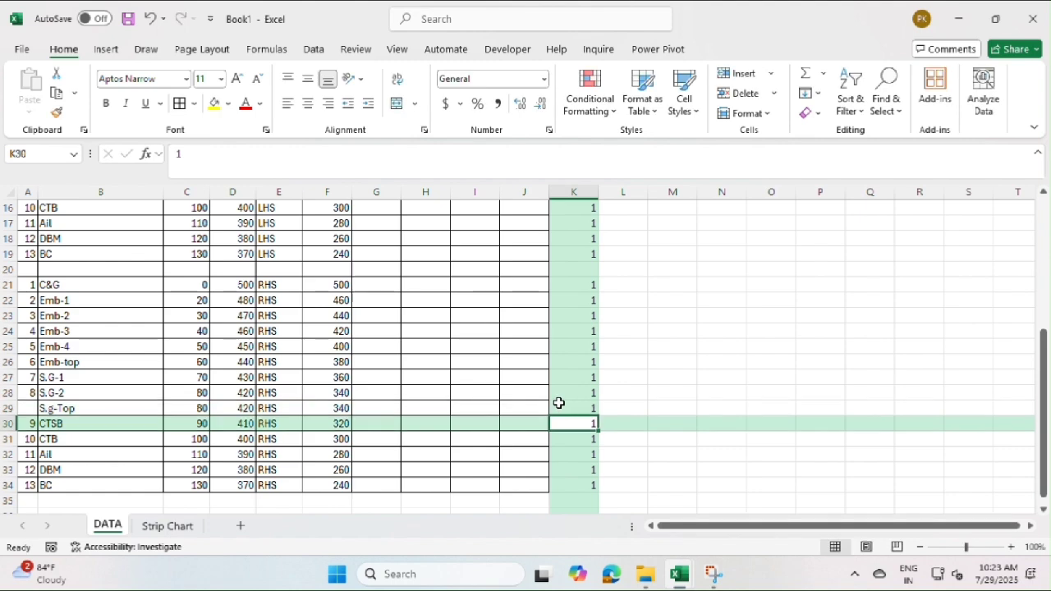
click(168, 527)
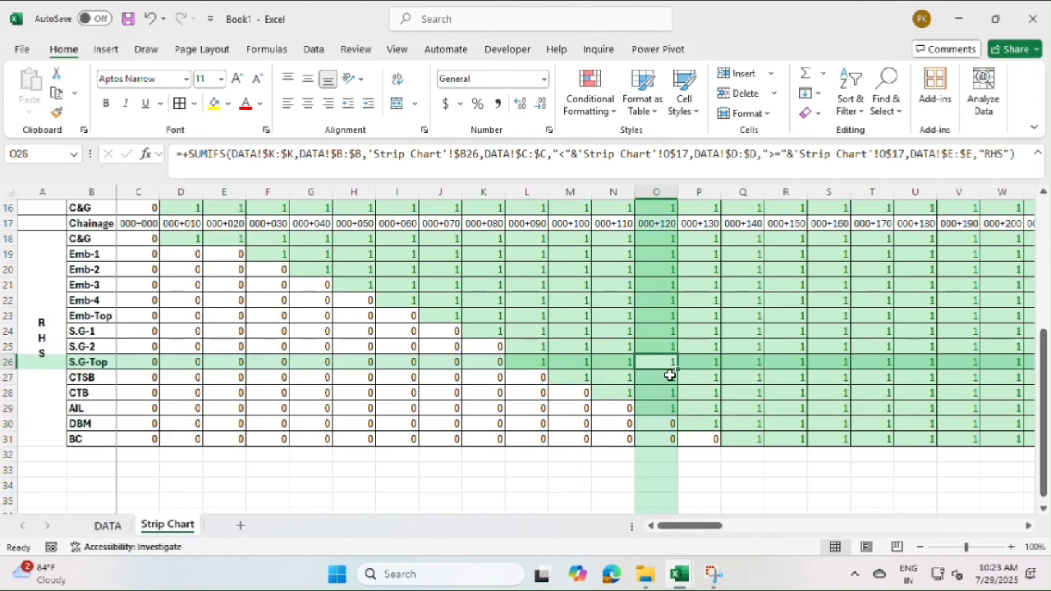
click(845, 364)
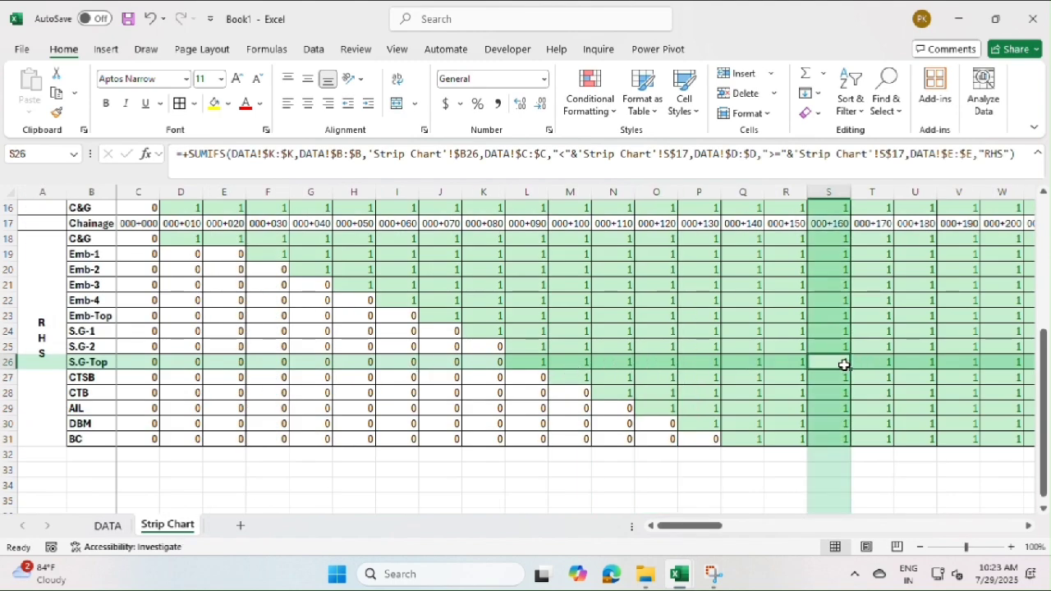
On the DATA sheet, insert a blank row above the RHS S.G-1 row
click(107, 525)
click(5, 379)
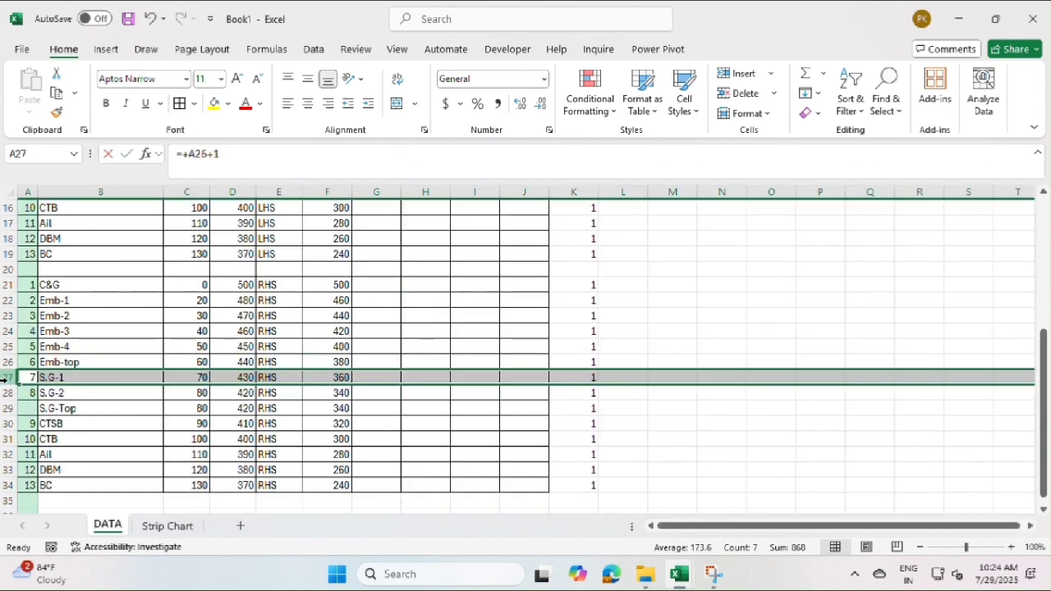
text(+)
key(Escape)
key(ctrl+plus)
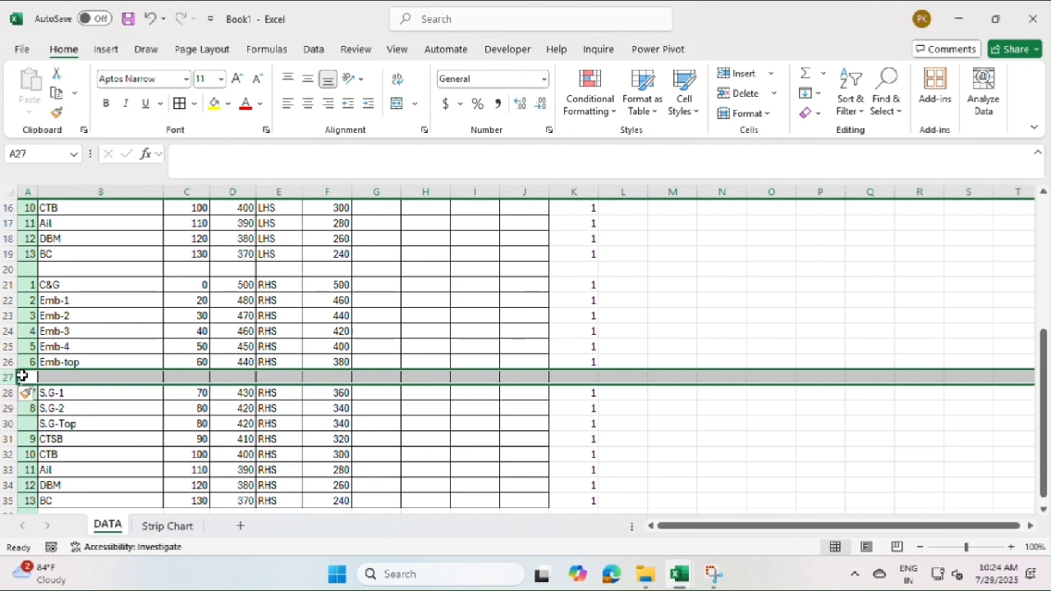
Fill the blank row 27 with description Emb-top, From chainage 100 and To chainage 200
click(90, 363)
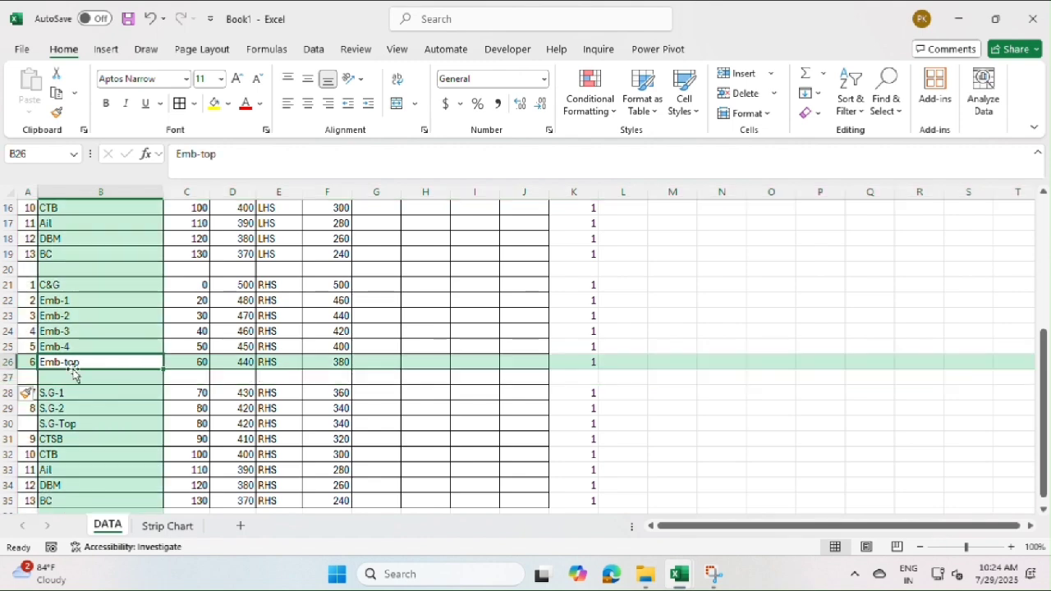
click(70, 376)
text(E)
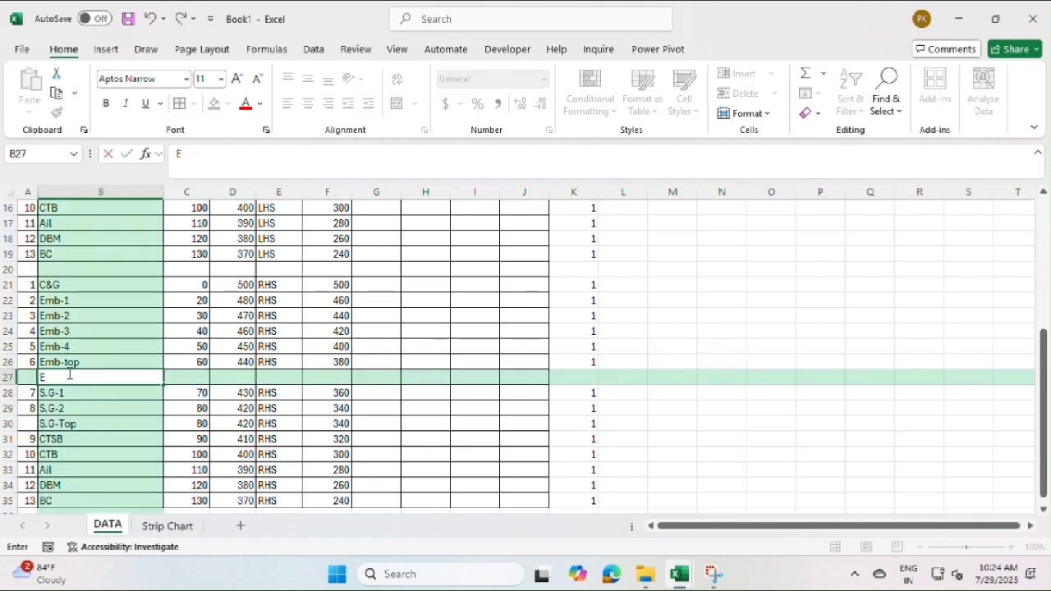
text(mb-Top)
key(Tab)
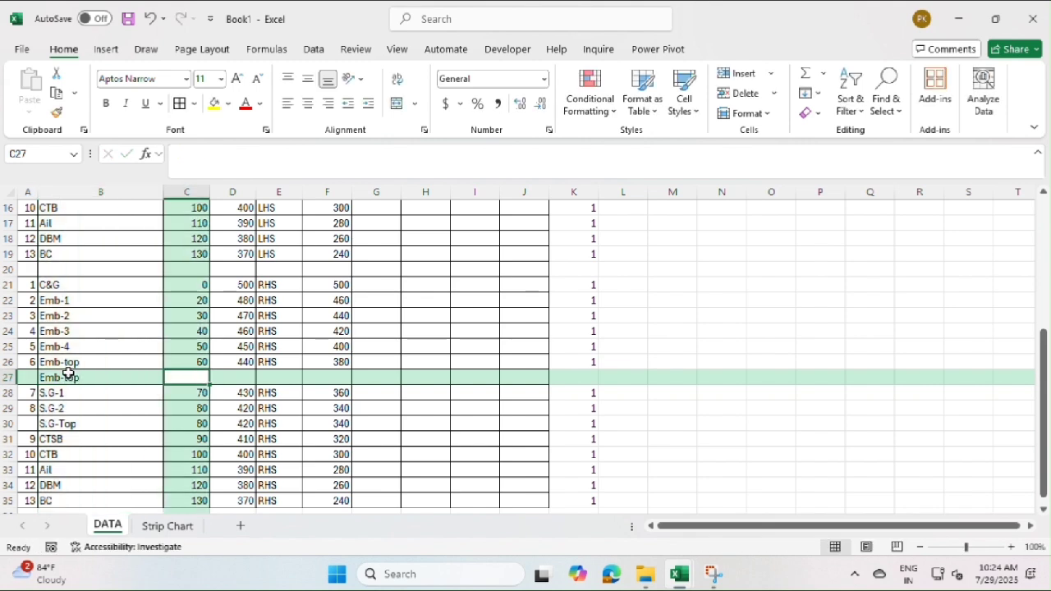
text(100)
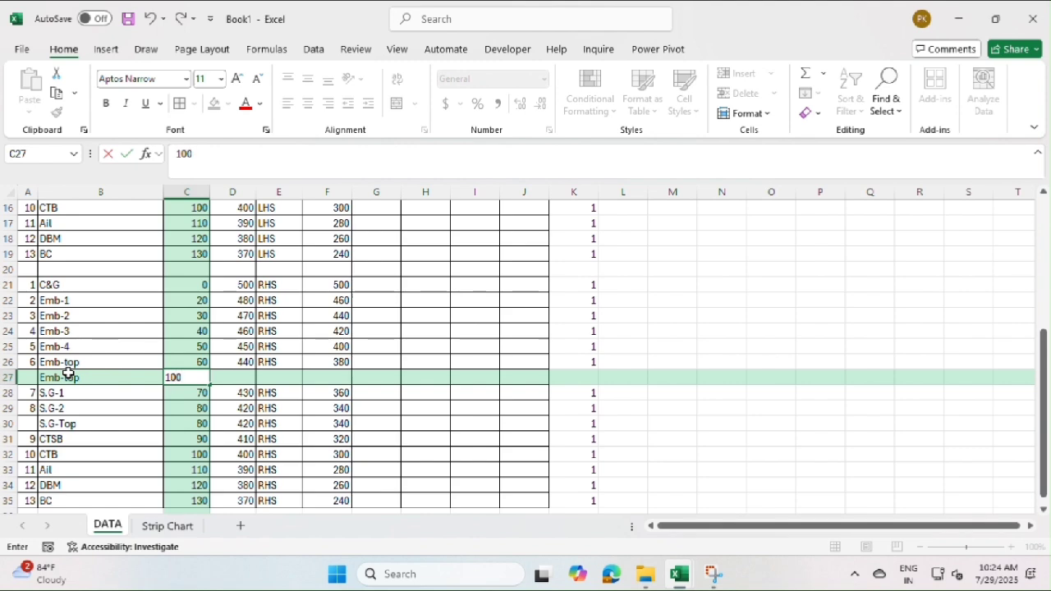
key(Tab)
text(200)
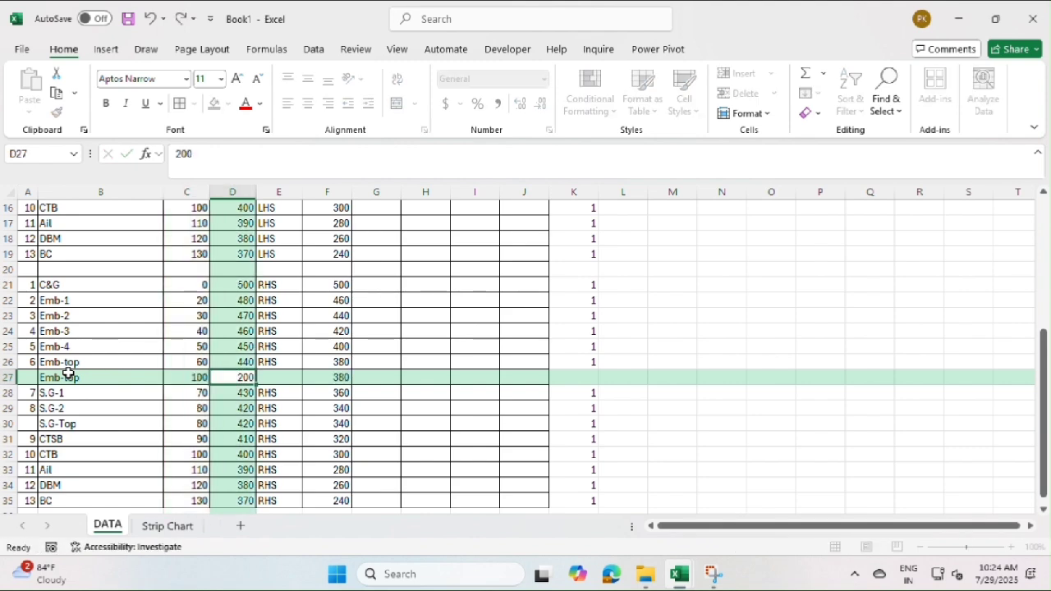
Enter RHS as the side in E27 and 1 in K27 for the duplicate Emb-top row
key(Tab)
text(R)
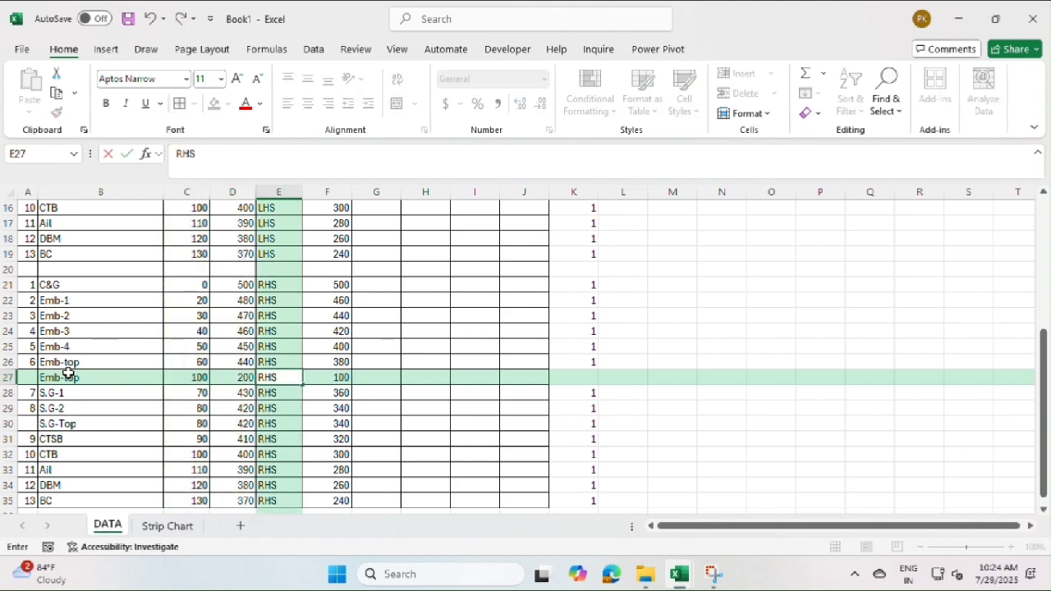
key(Tab)
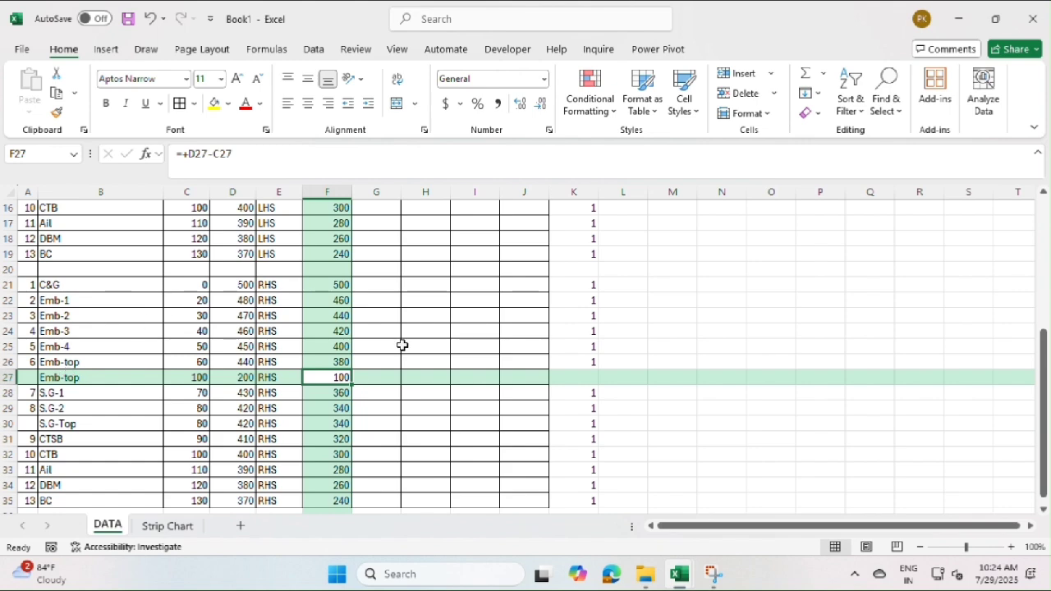
click(585, 379)
text(1)
key(Return)
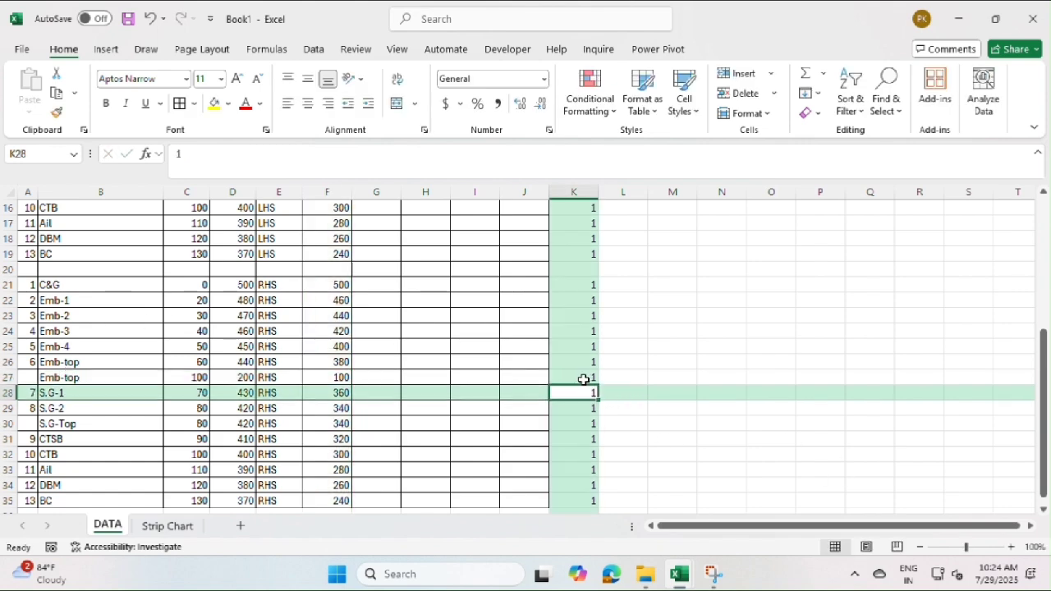
Inspect the RHS Emb-Top row on the Strip Chart sheet for overlapping chainage entries
click(156, 527)
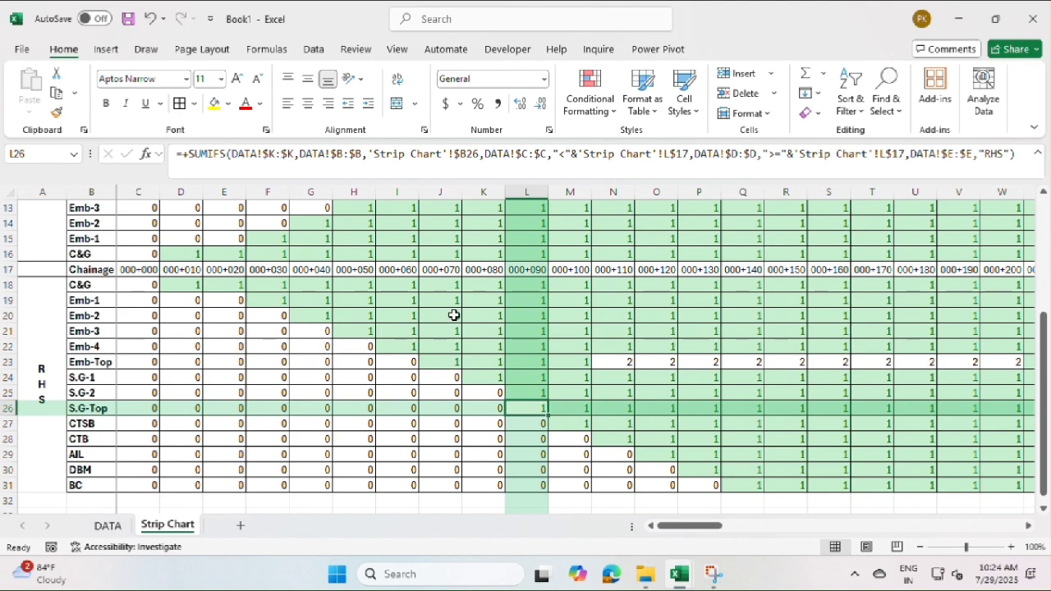
scroll(453, 314, down, 1)
click(637, 315)
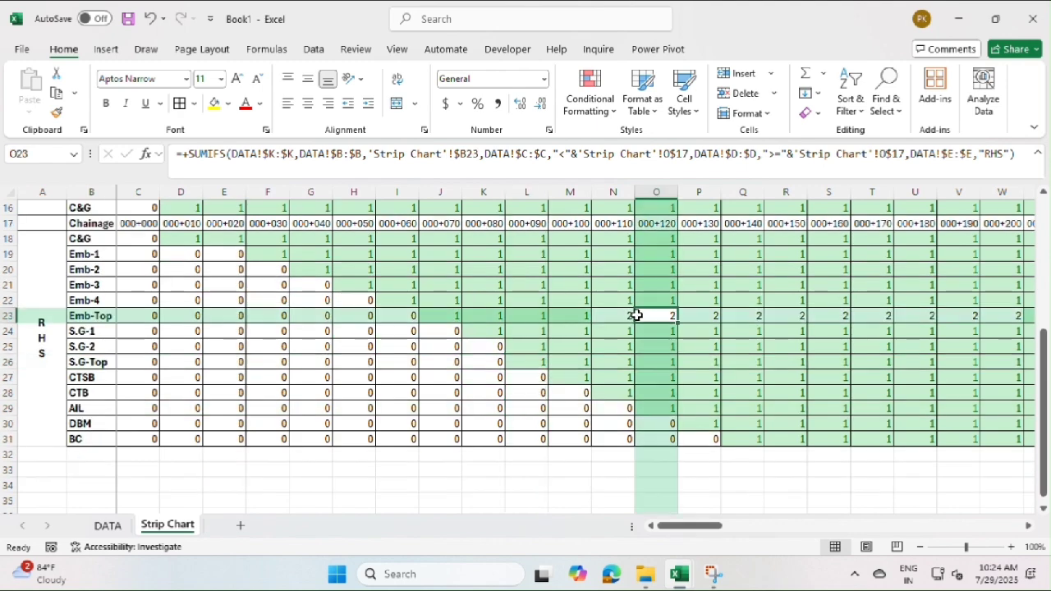
click(868, 322)
Add a Greater Than 1 conditional formatting rule with Light Red Fill to the LHS block C3:BA16
scroll(328, 340, up, 5)
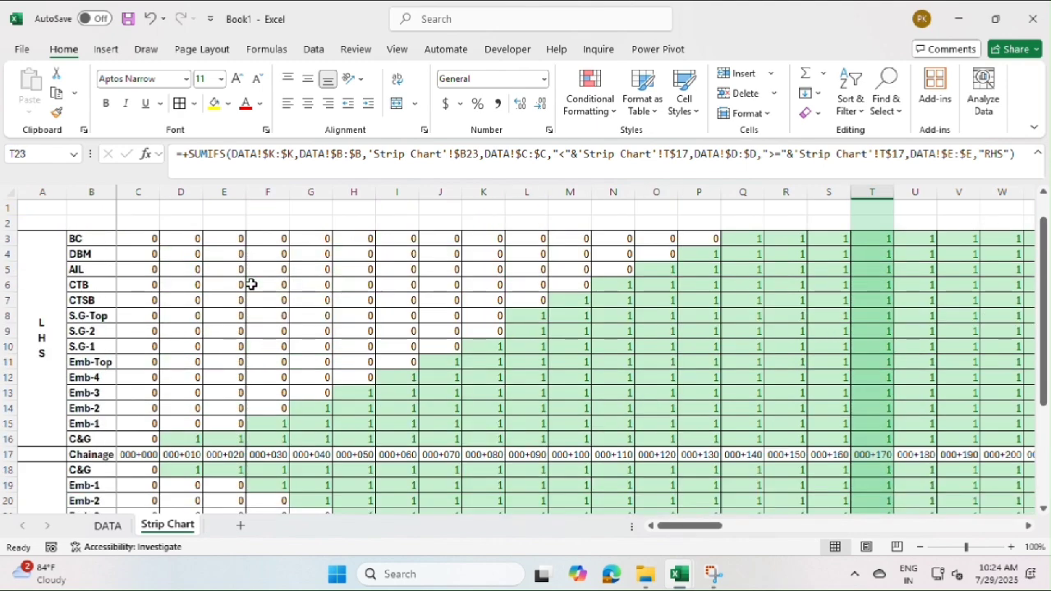
drag(153, 239, 1026, 287)
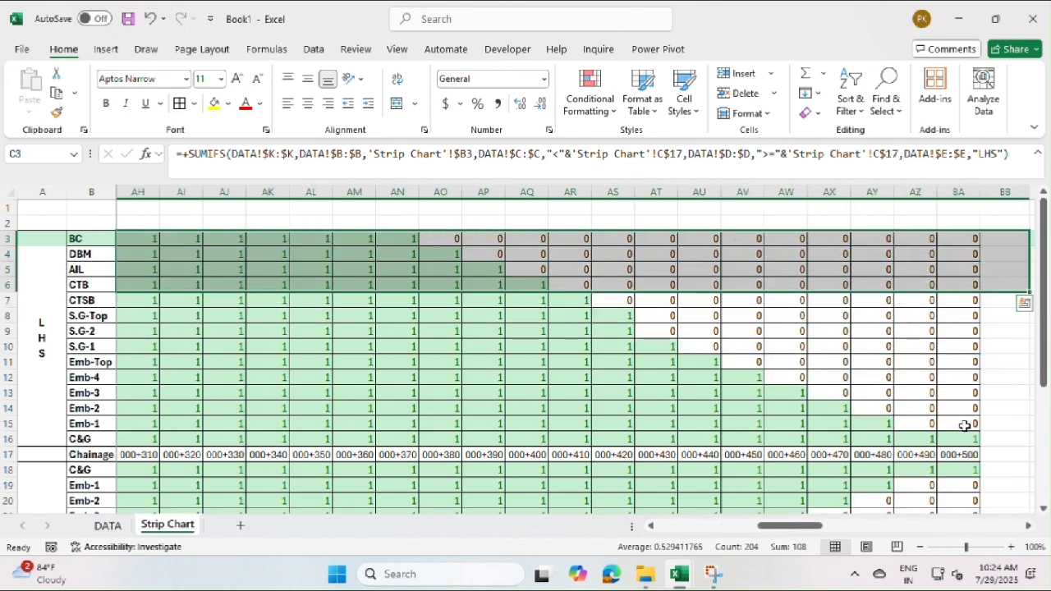
drag(961, 435, 147, 238)
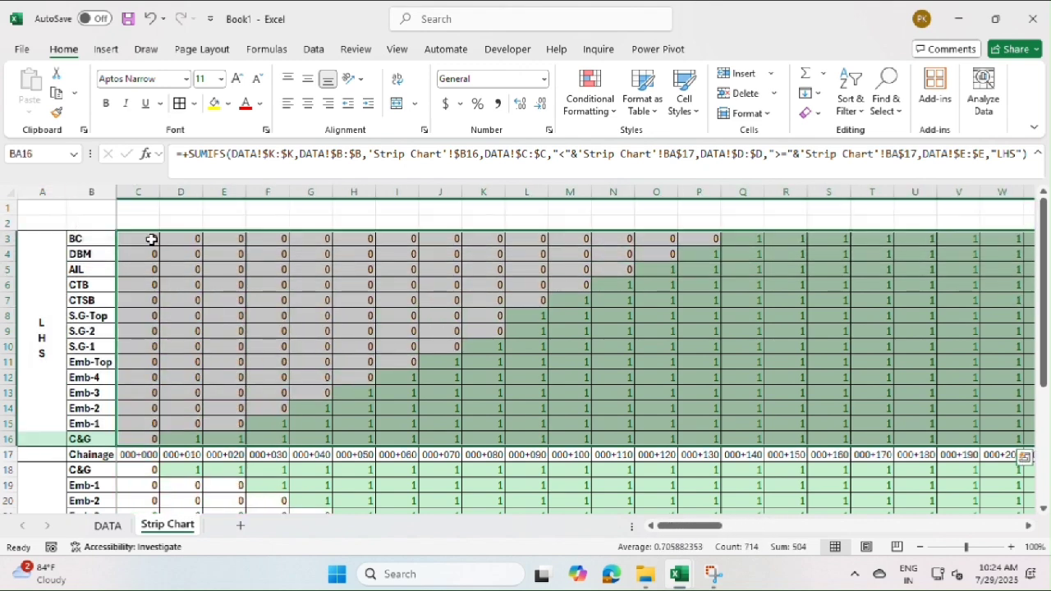
click(614, 103)
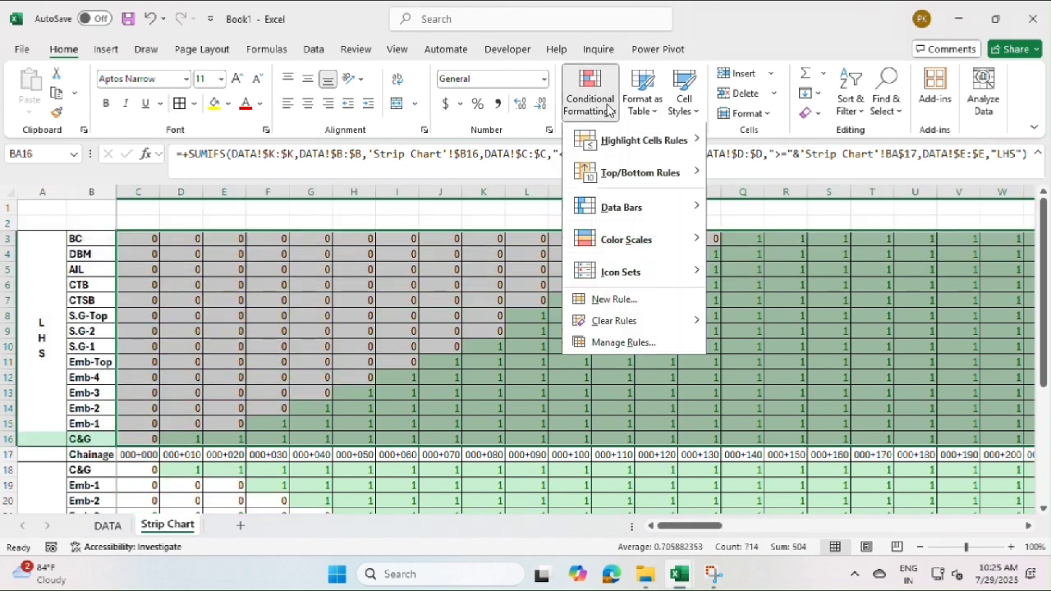
mouse_move(651, 144)
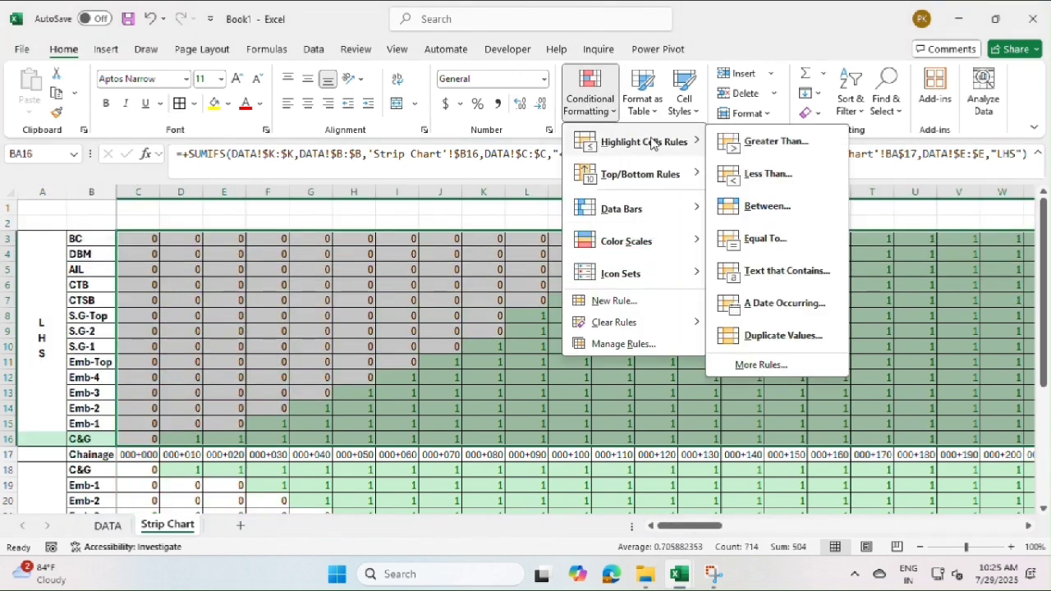
click(777, 142)
click(495, 395)
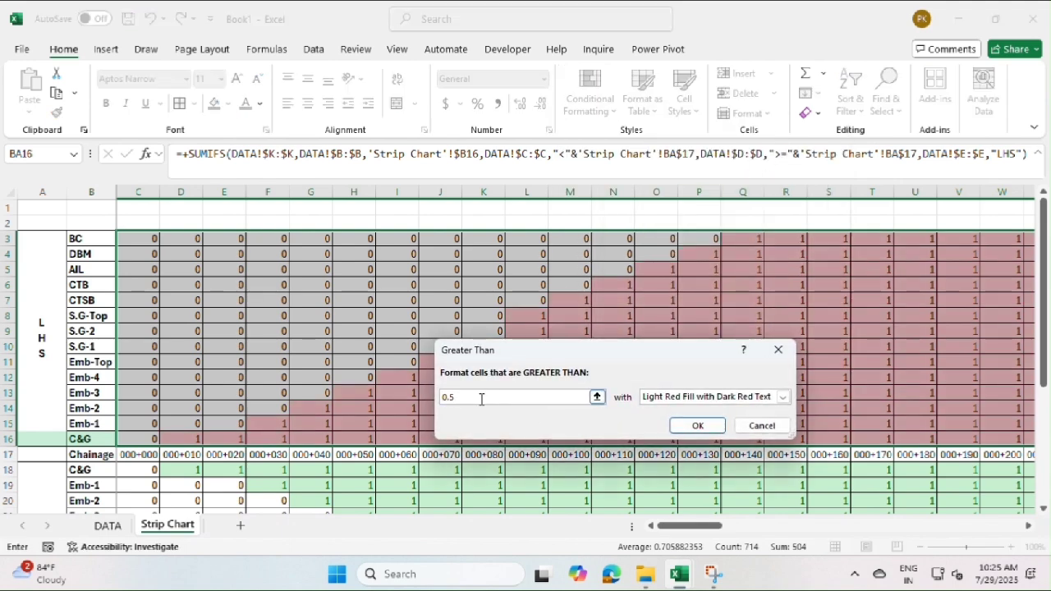
key(BackSpace)
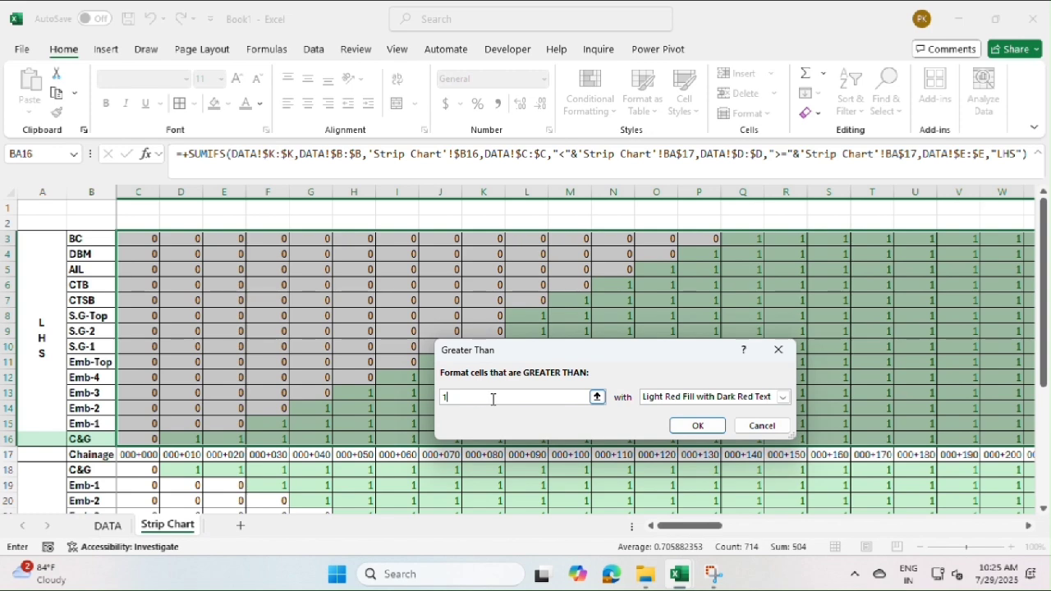
click(783, 399)
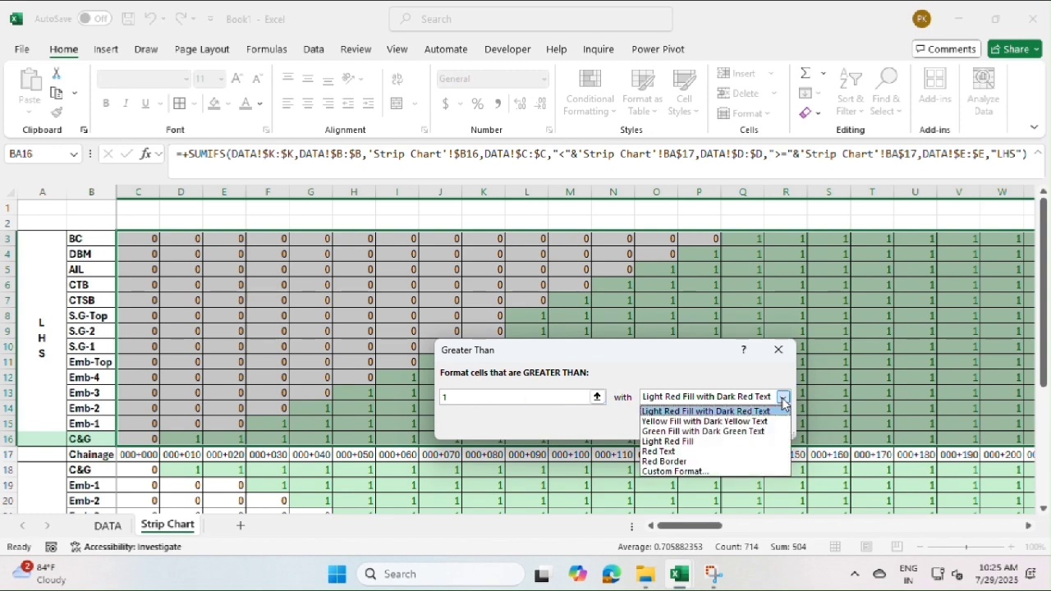
click(762, 441)
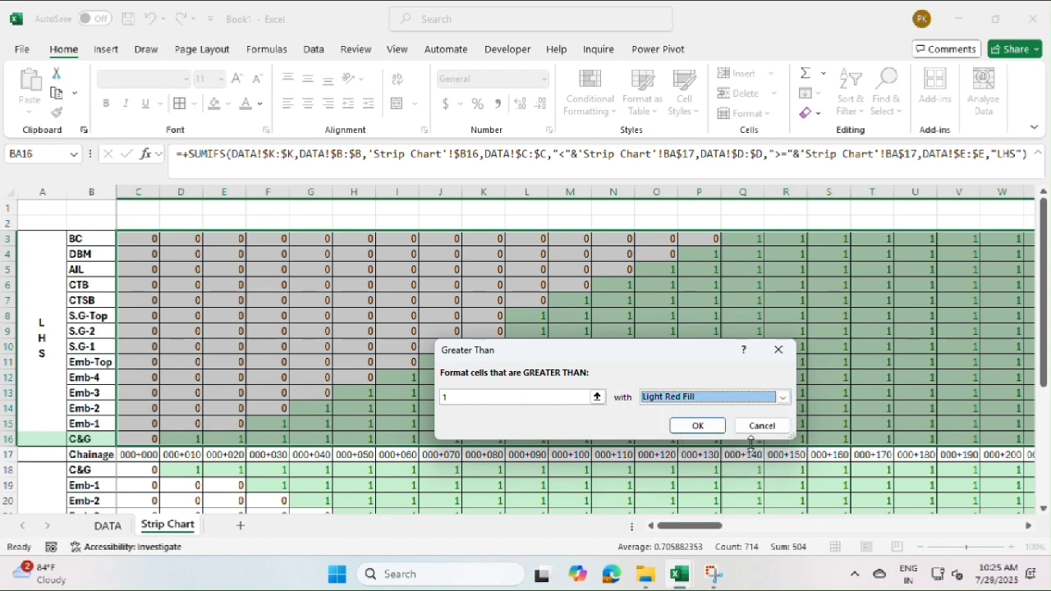
click(699, 426)
Add a Greater Than 1 conditional formatting rule with Light Red Fill with Dark Red Text to the RHS block C18:BA31
scroll(188, 457, down, 3)
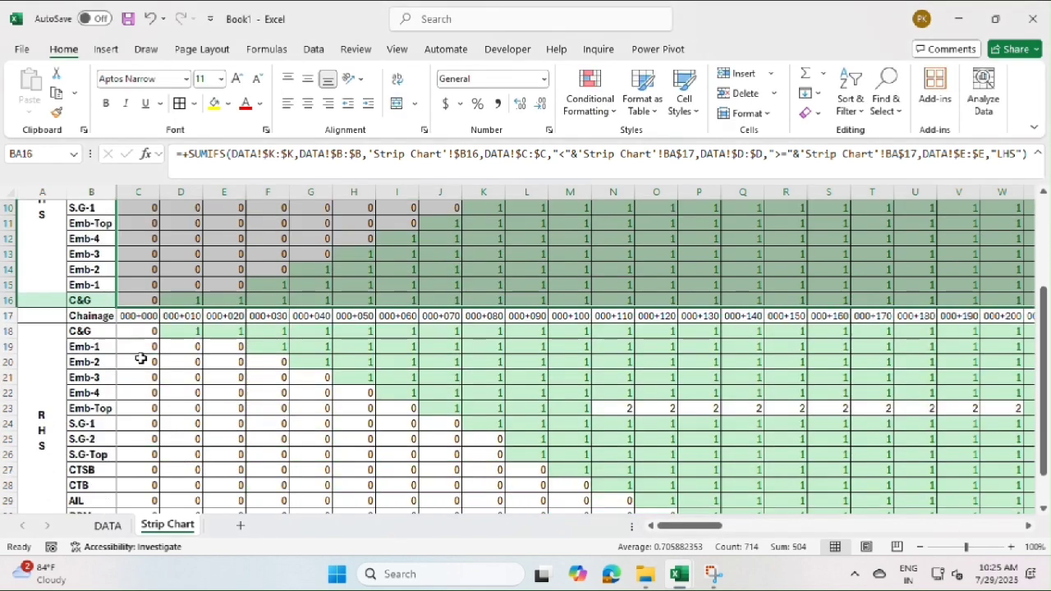
click(140, 334)
drag(139, 334, 963, 479)
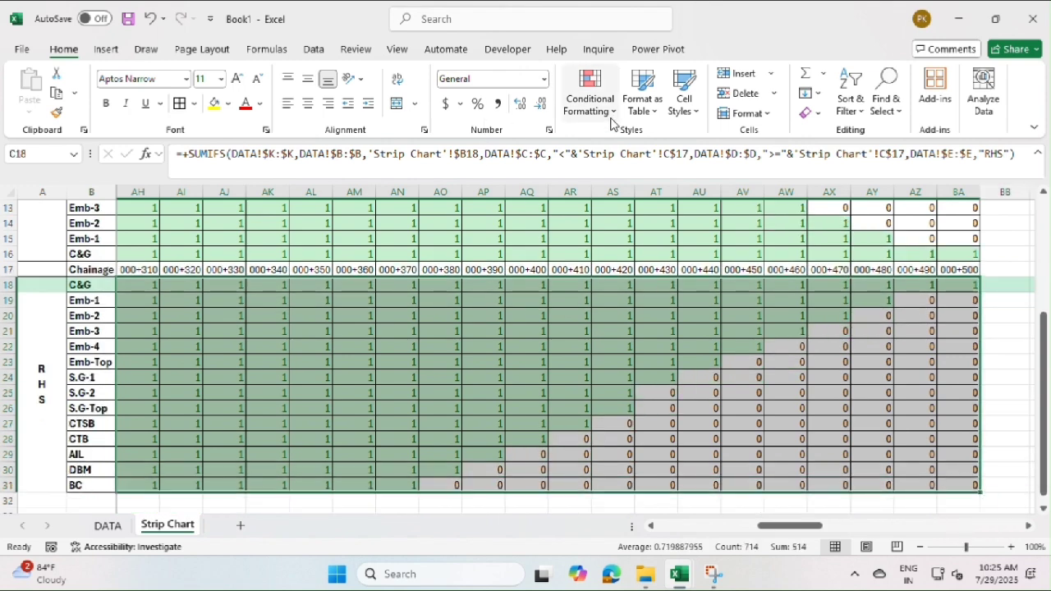
click(607, 97)
mouse_move(632, 138)
click(775, 141)
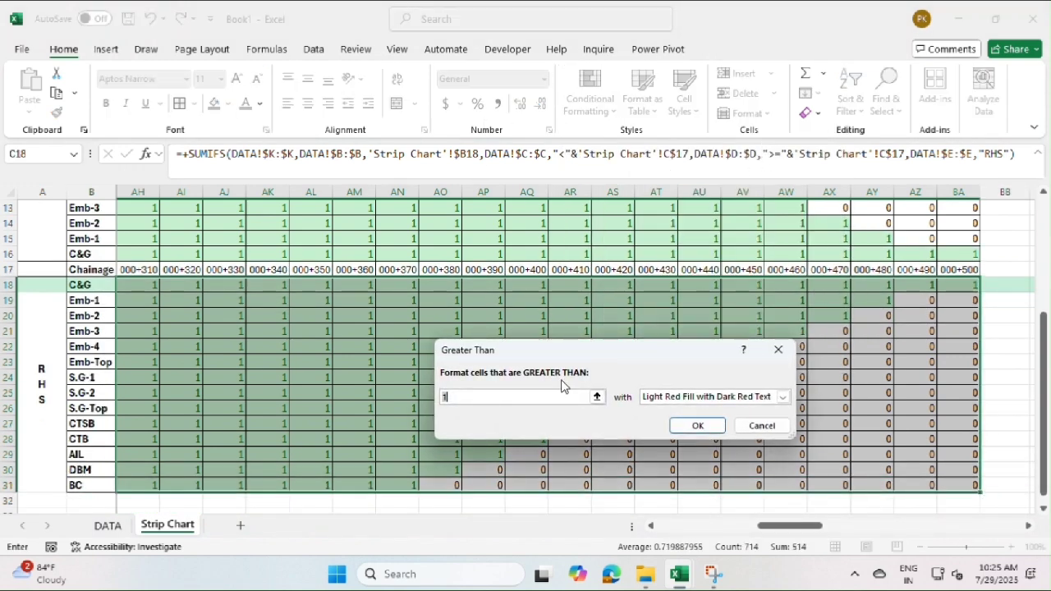
click(698, 426)
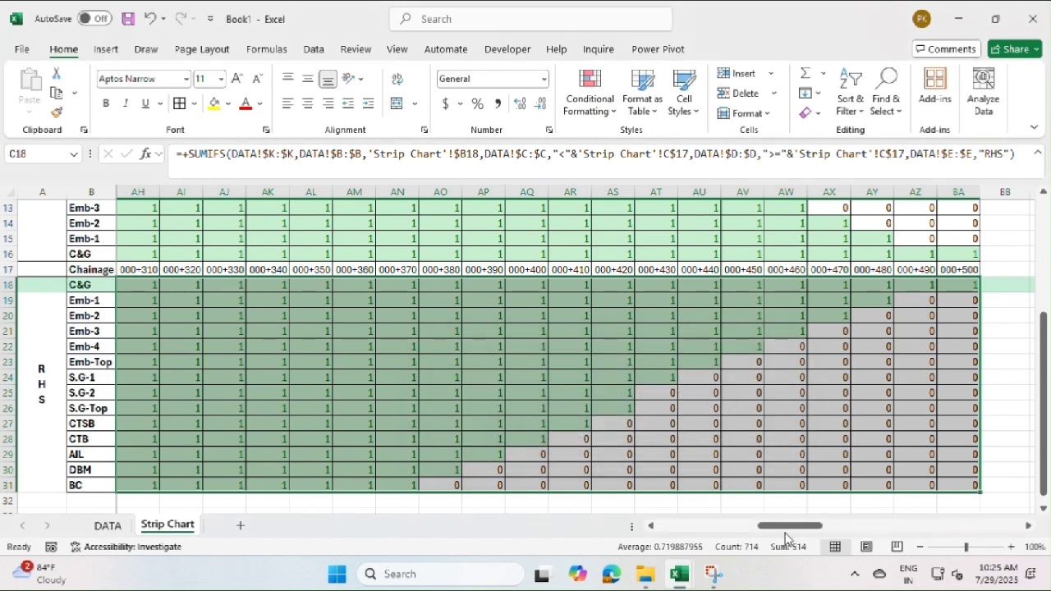
Inspect the duplicate chainage cells N23:W23 in the RHS Emb-Top row of the strip chart
drag(786, 525, 697, 521)
click(424, 361)
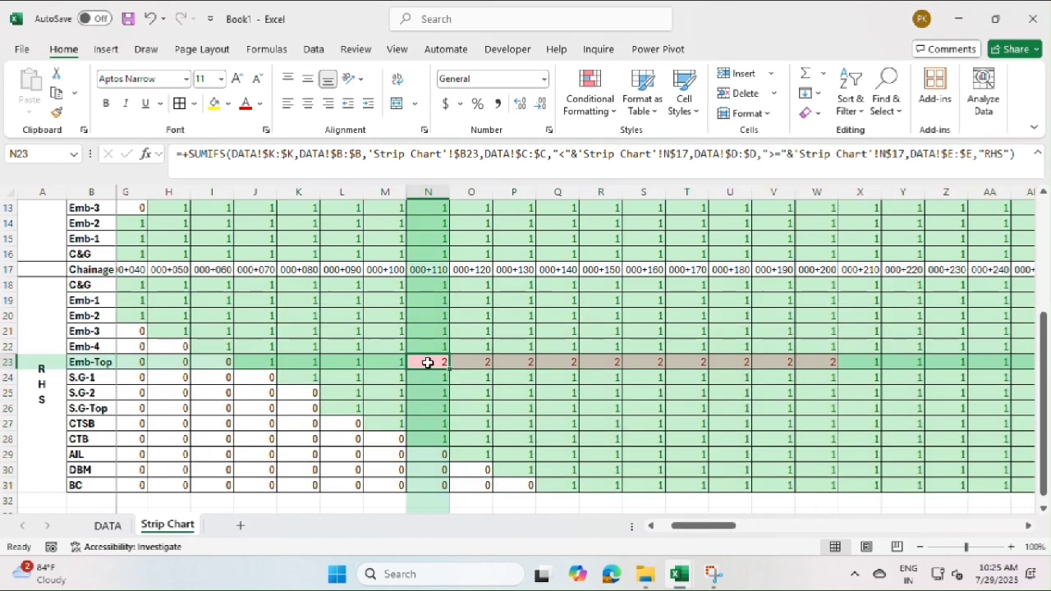
click(652, 361)
click(815, 363)
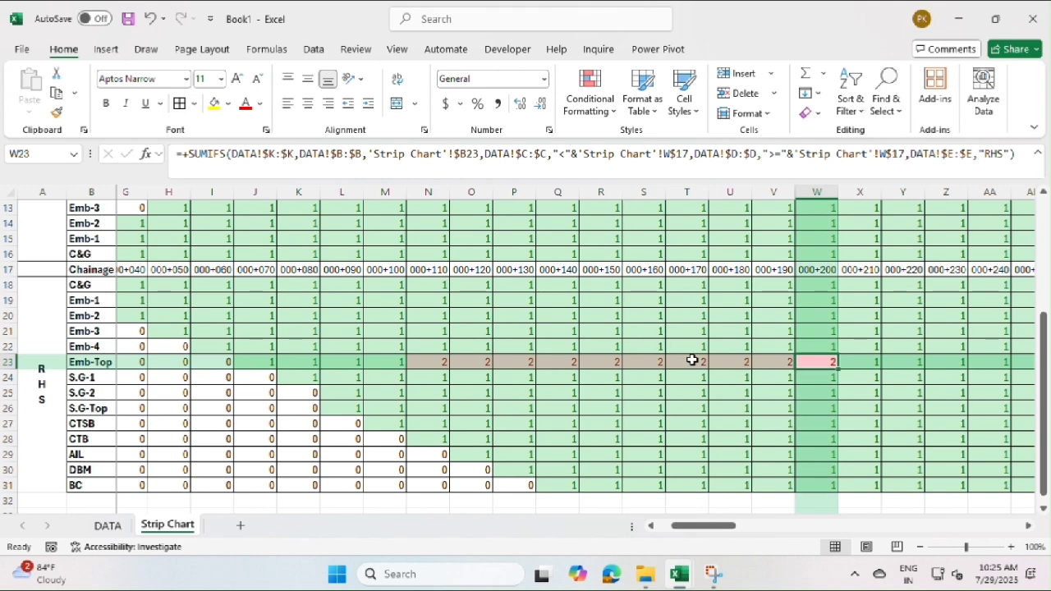
click(693, 362)
drag(443, 363, 487, 363)
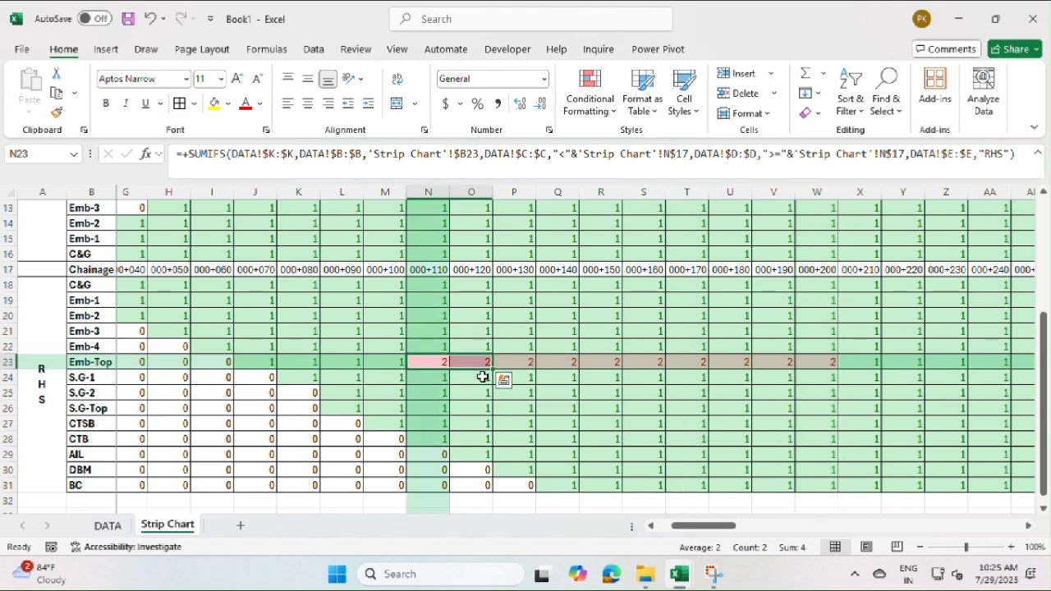
click(136, 285)
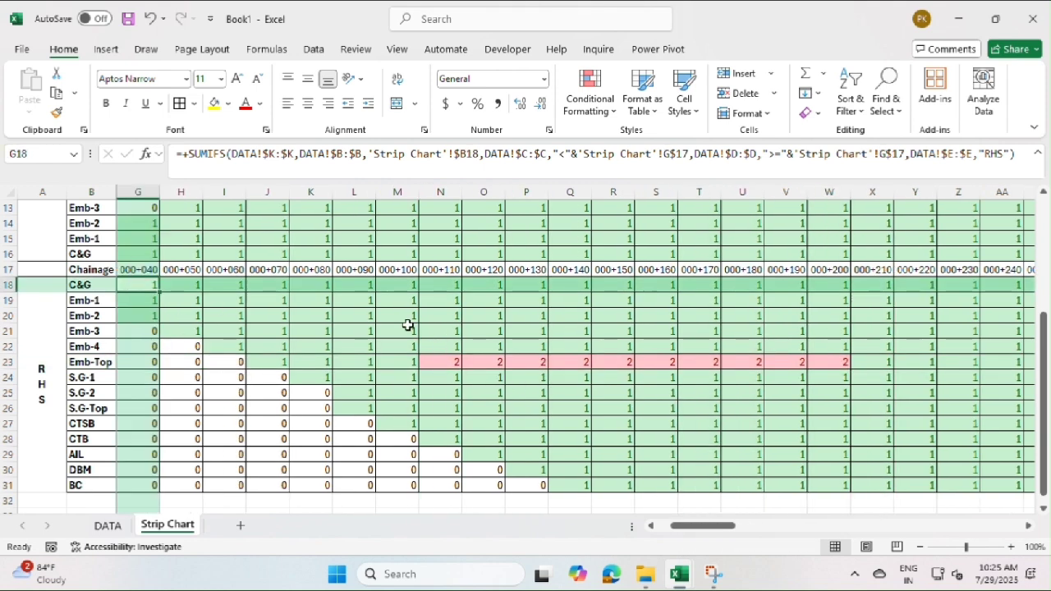
Set the font size of the RHS block C18:BA31 to 1 so its numbers are practically hidden
drag(695, 526, 682, 526)
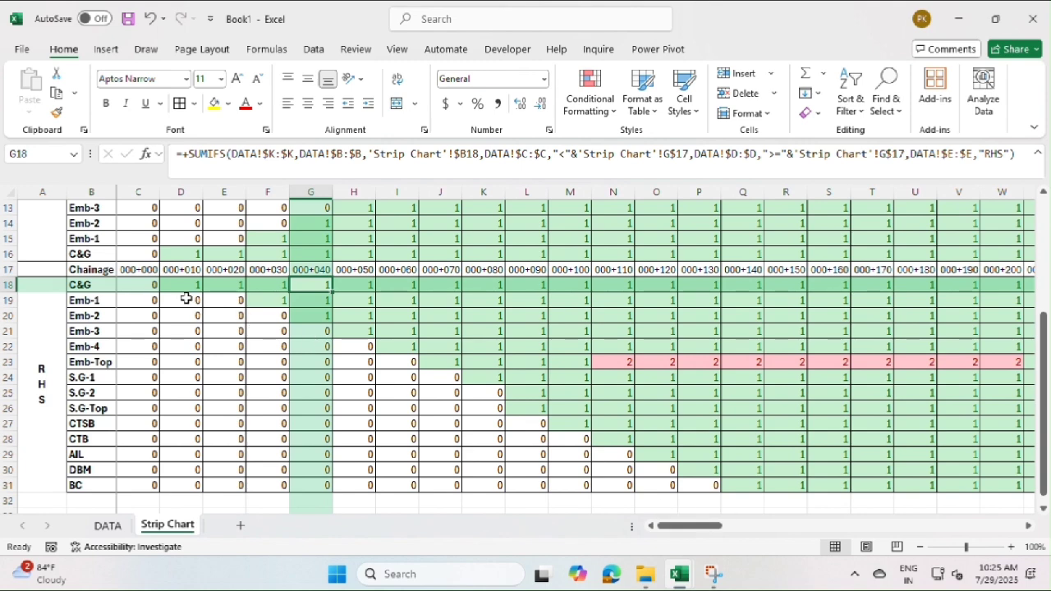
click(140, 286)
drag(139, 286, 945, 483)
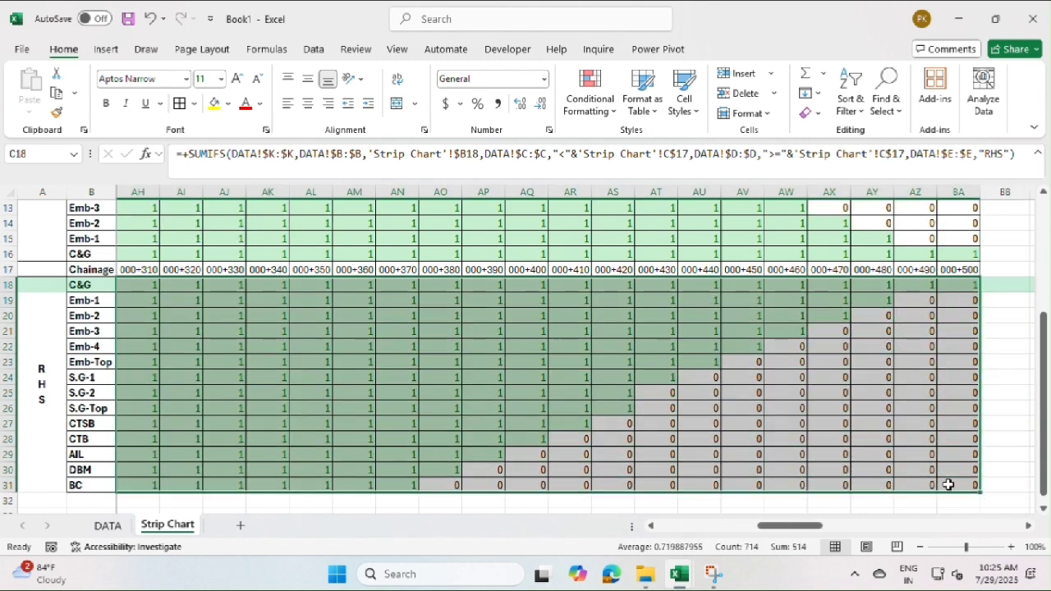
click(208, 79)
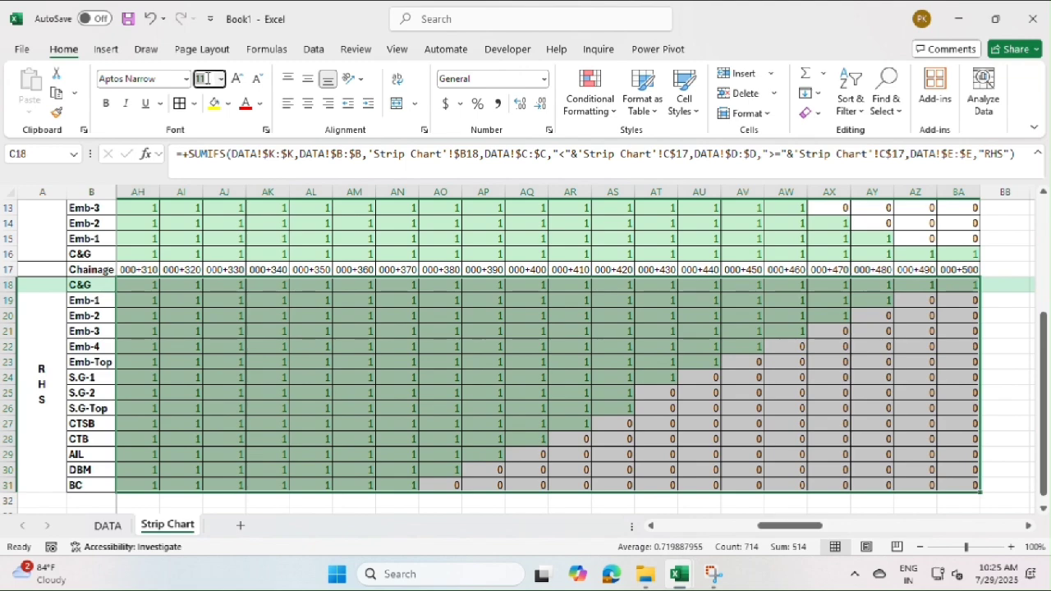
text(1)
key(Return)
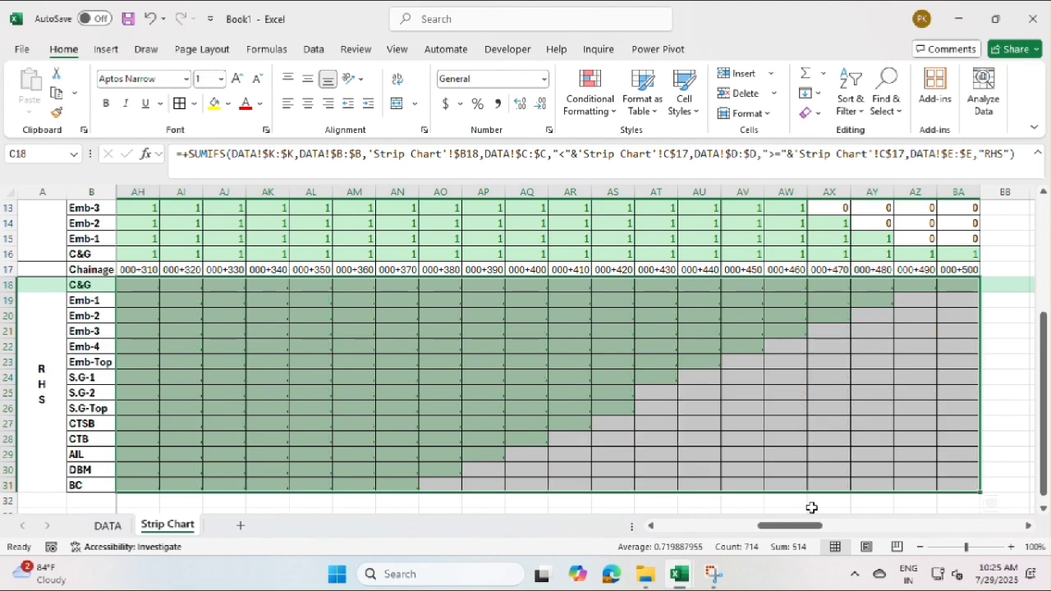
Set the font size of the LHS block C3:BA16 to 1 to hide its numbers as well
drag(783, 526, 690, 525)
scroll(361, 353, up, 4)
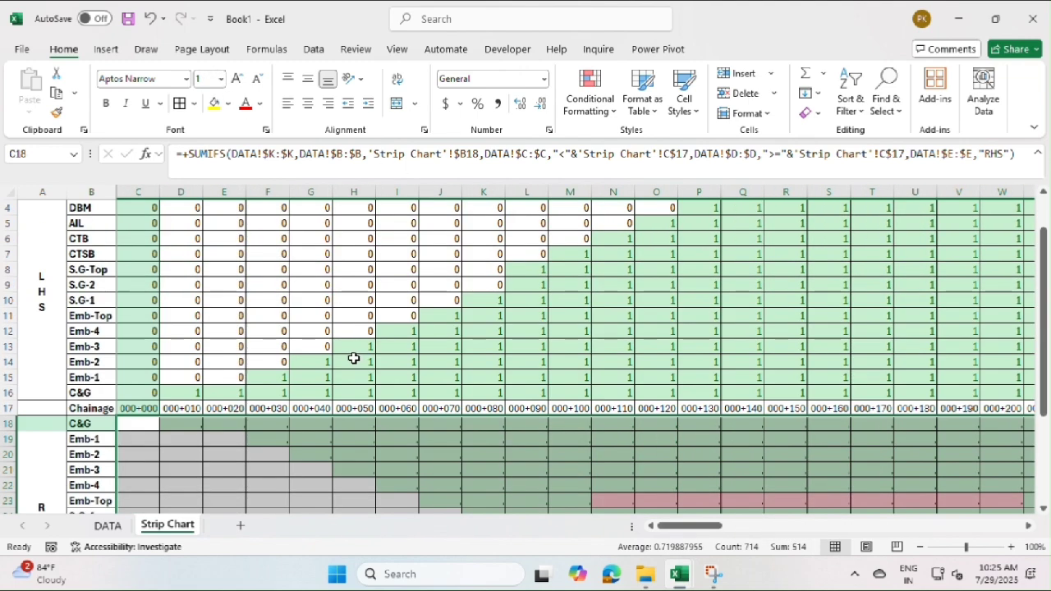
drag(145, 235, 963, 436)
click(209, 79)
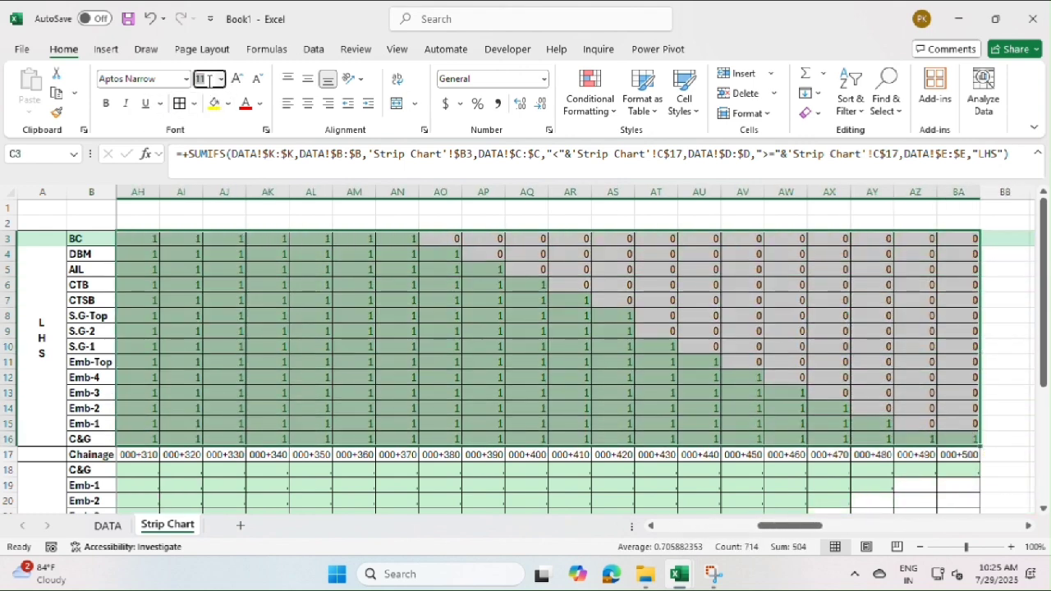
text(1)
key(Return)
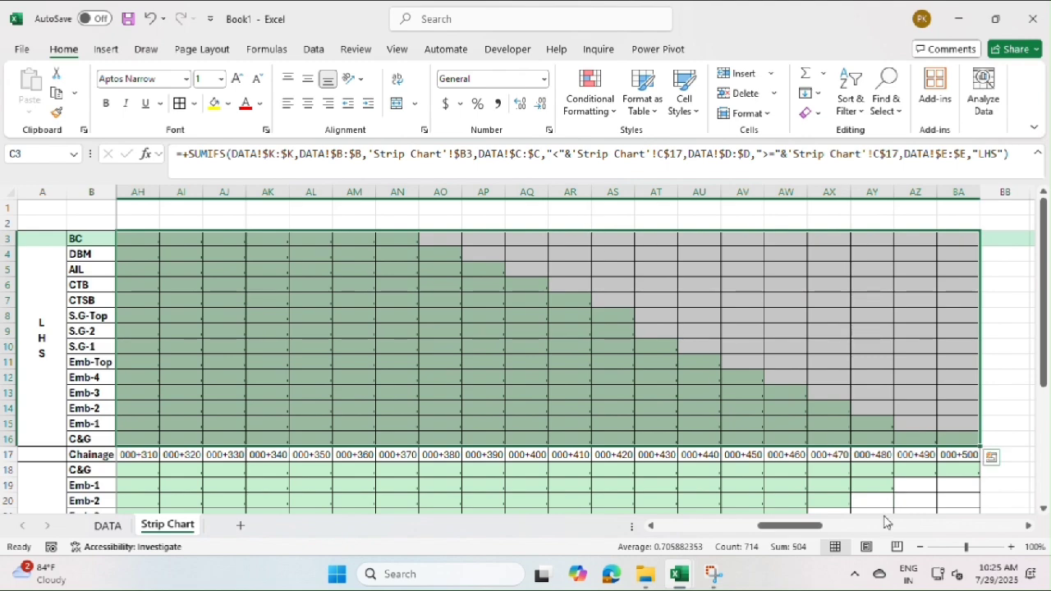
Review the coloured layers across the LHS and RHS blocks of the strip chart
drag(811, 530, 703, 525)
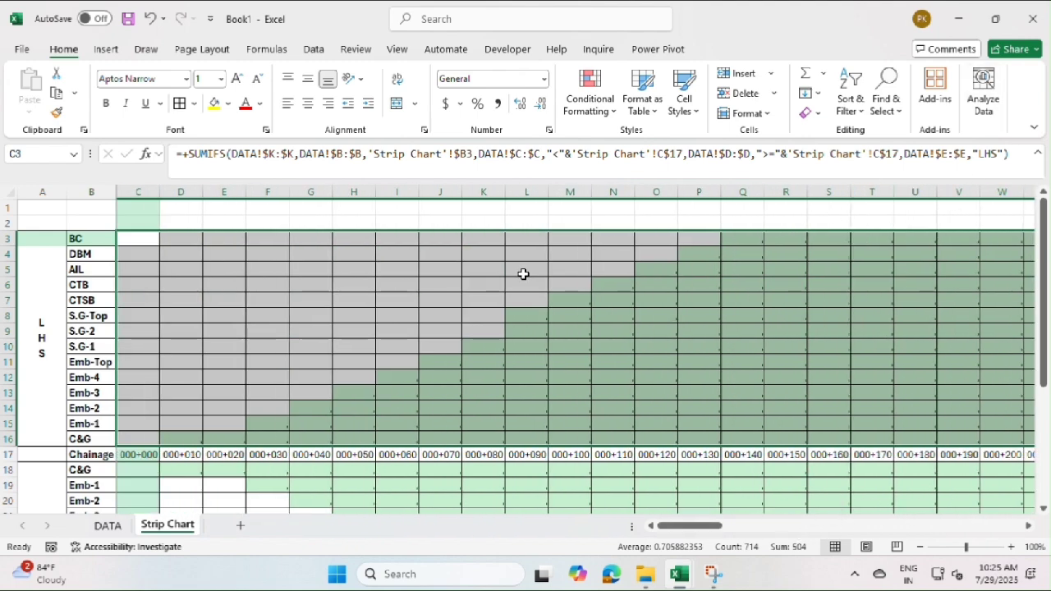
scroll(520, 274, down, 3)
scroll(480, 270, down, 3)
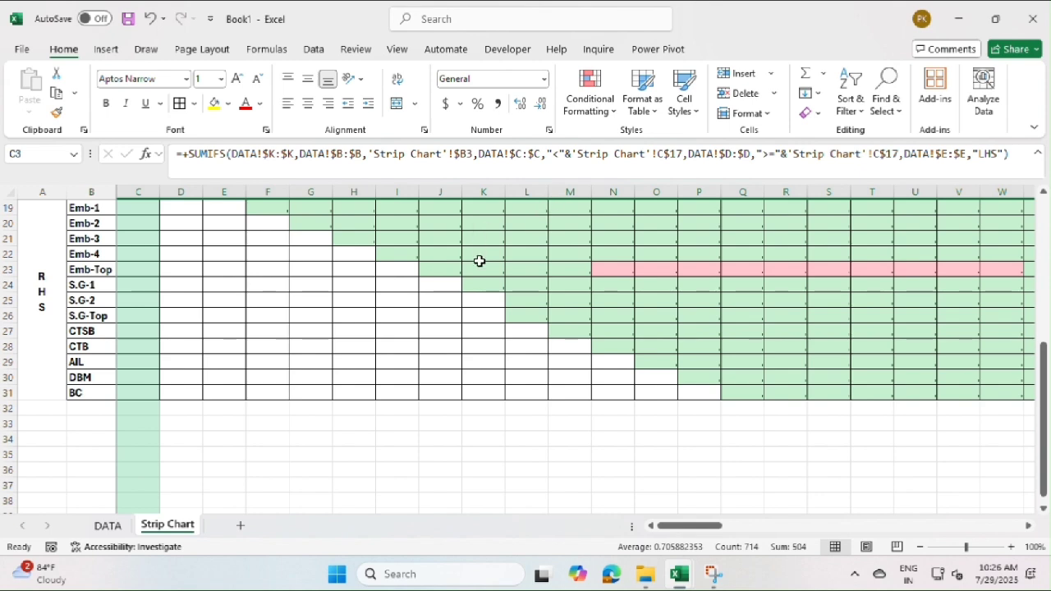
scroll(549, 303, up, 1)
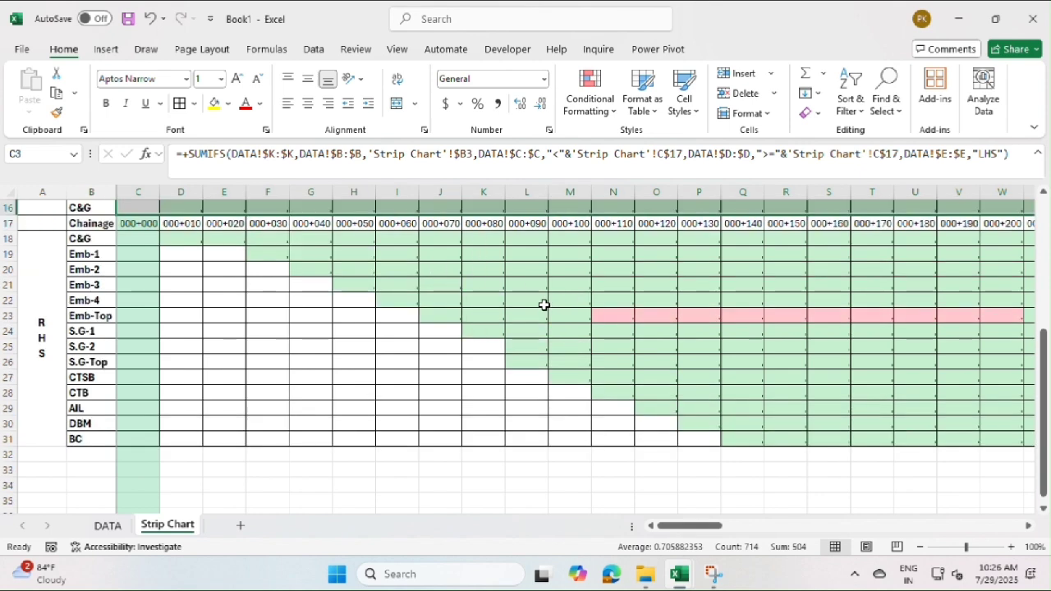
scroll(543, 305, up, 5)
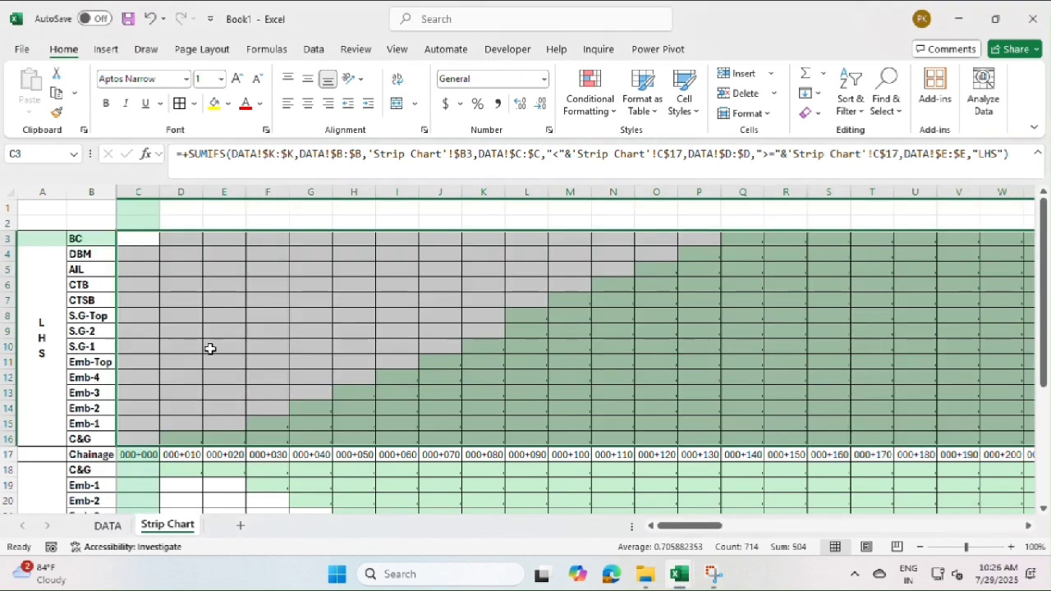
Add a second BC entry in row 36 of the DATA sheet, with chainage from 0 in C36 to 500 in D36
click(107, 525)
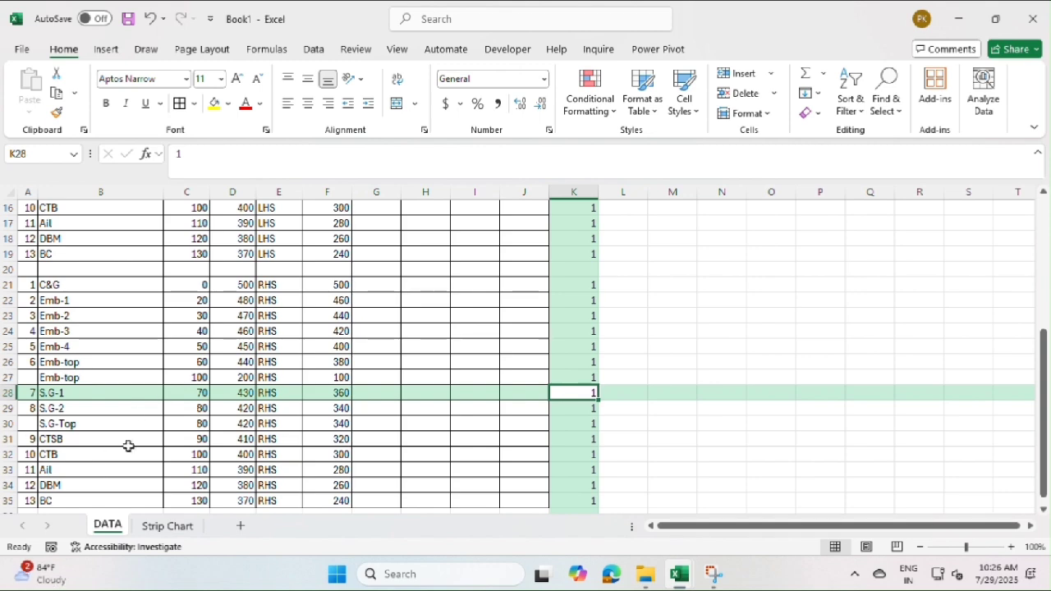
scroll(129, 446, down, 2)
click(62, 428)
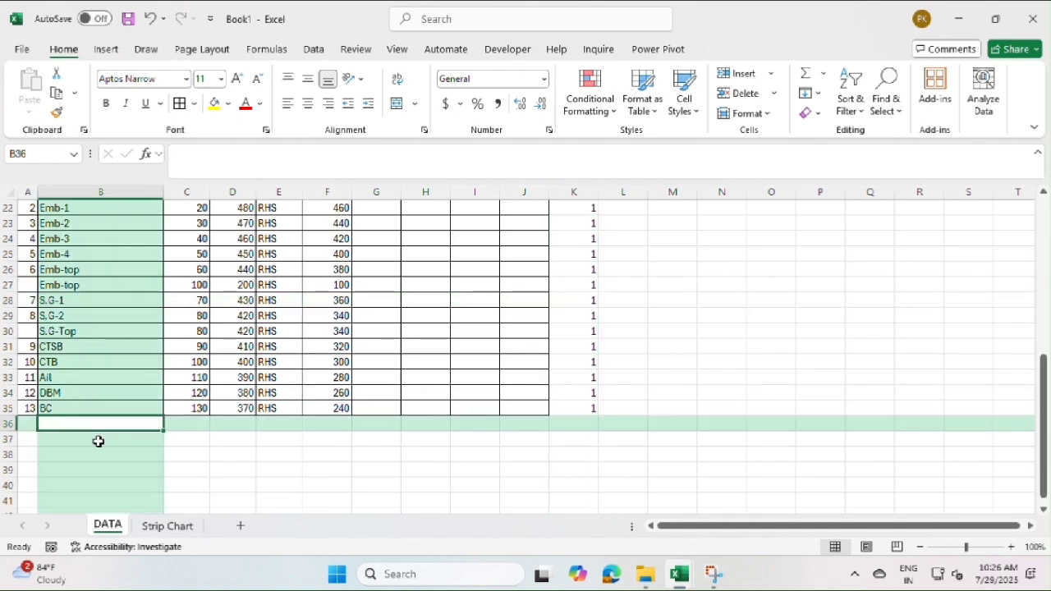
text(bC)
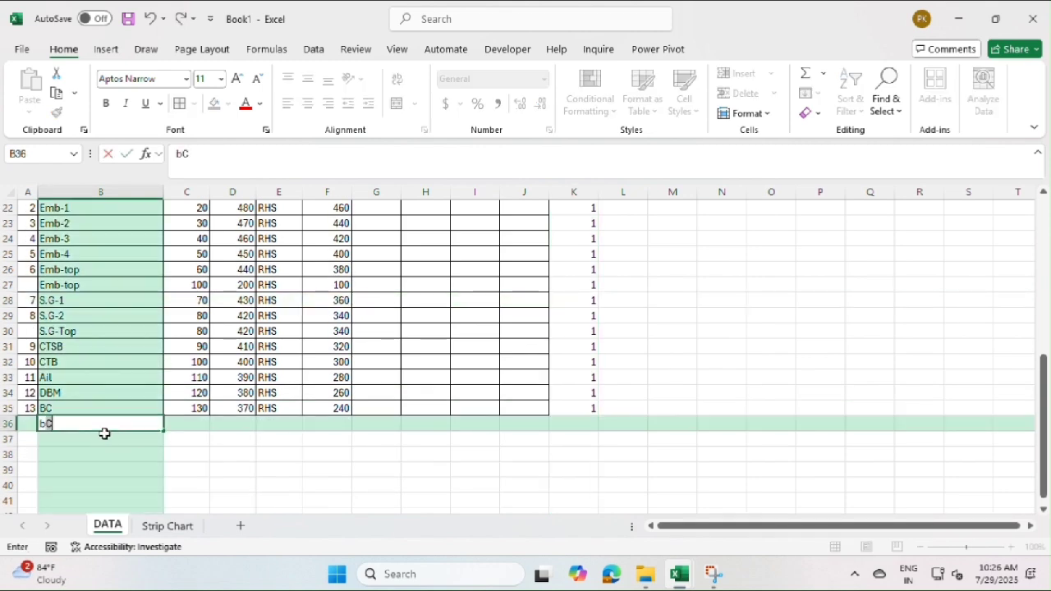
key(Tab)
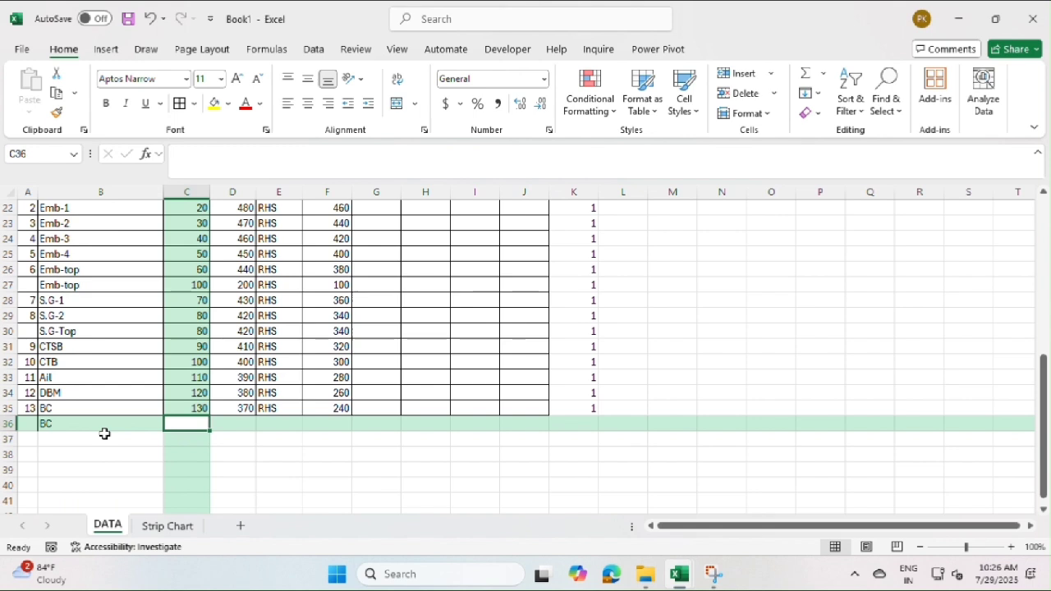
text(00)
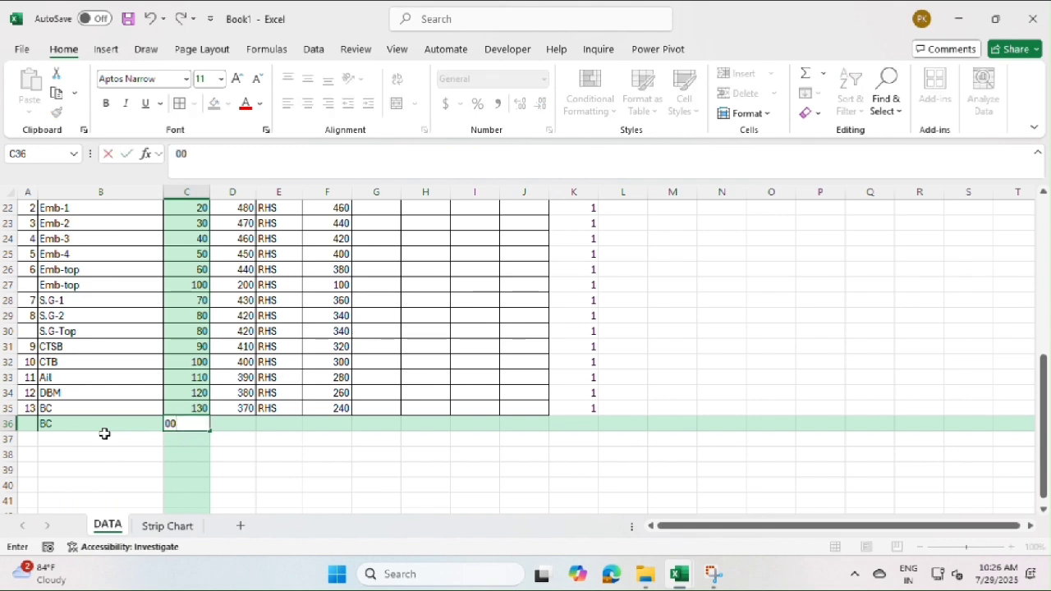
key(Tab)
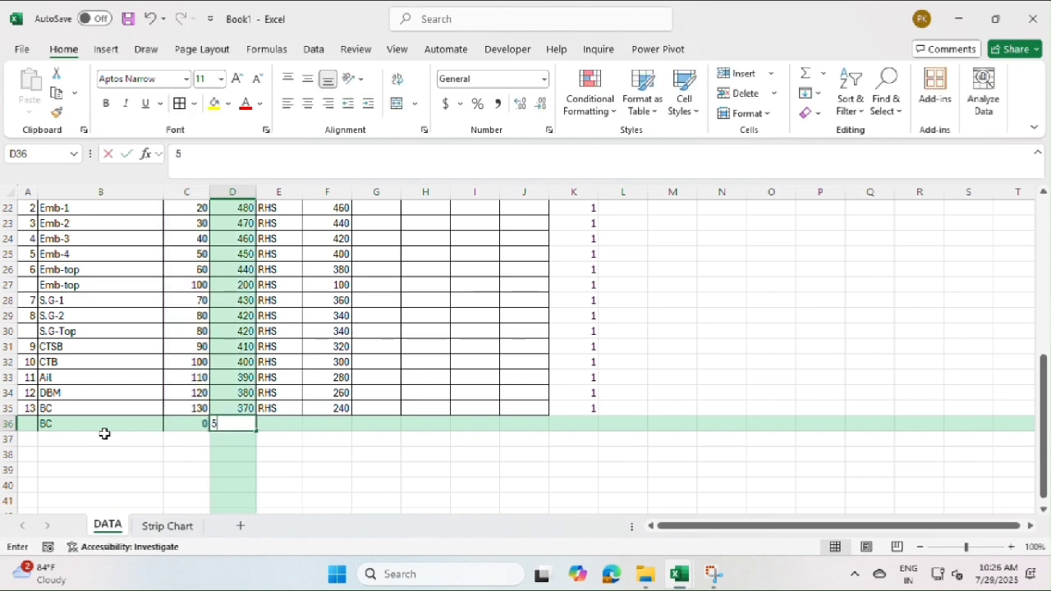
text(500)
key(Tab)
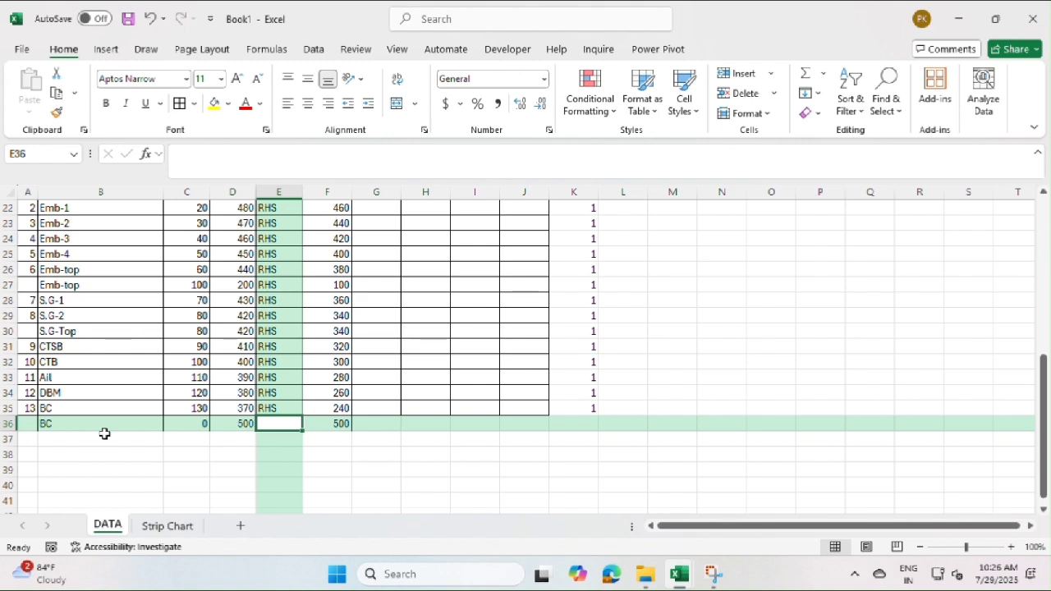
Complete the new BC entry with rhs as the side in E36 and 1 in K36
text(rhs)
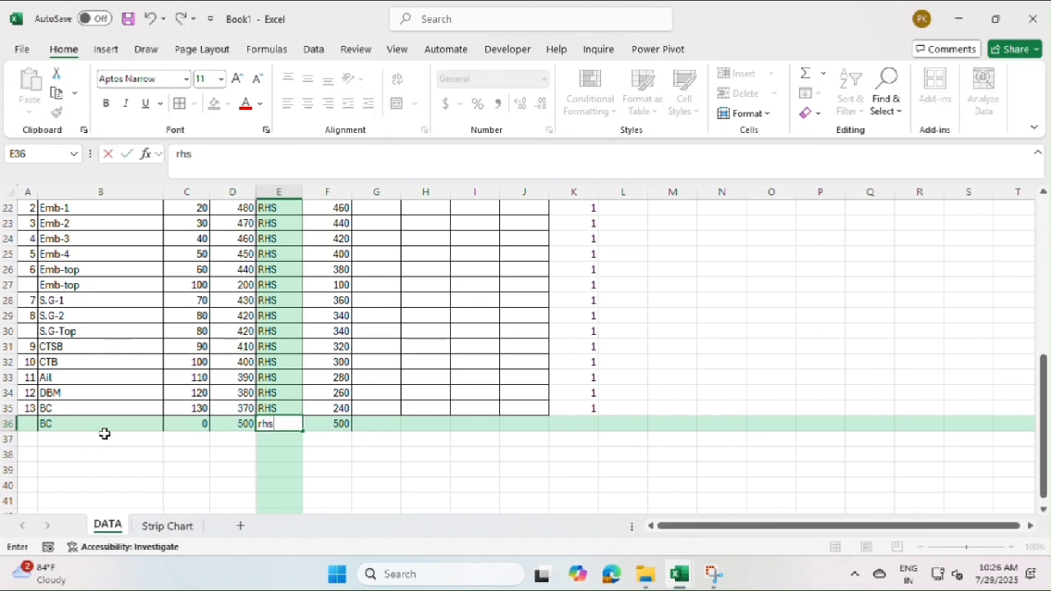
key(Tab)
key(Tab)
key(Tab)
key(Tab)
key(Tab)
key(Tab)
text(1)
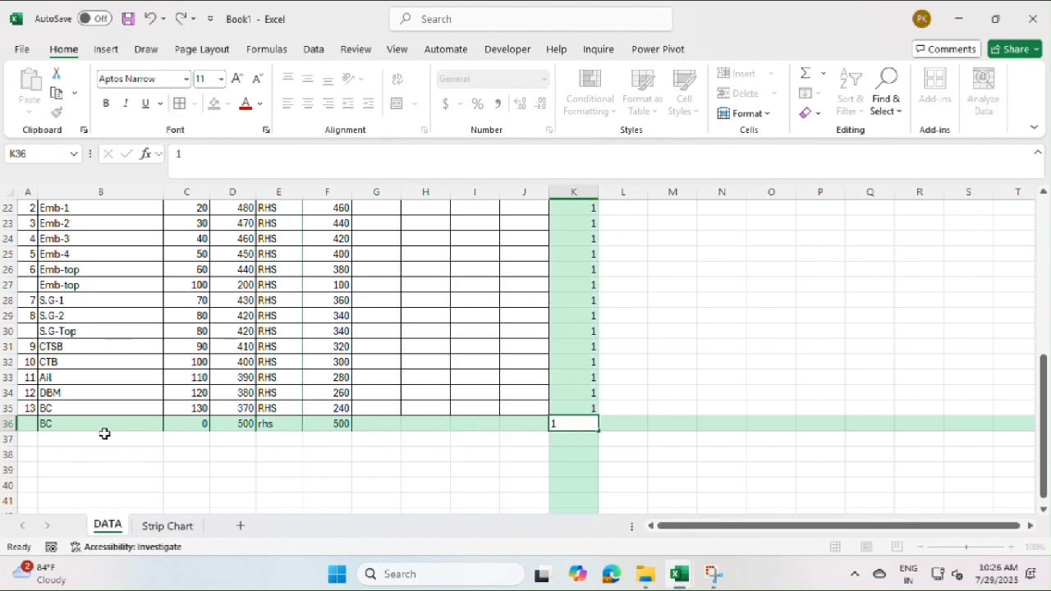
key(Down)
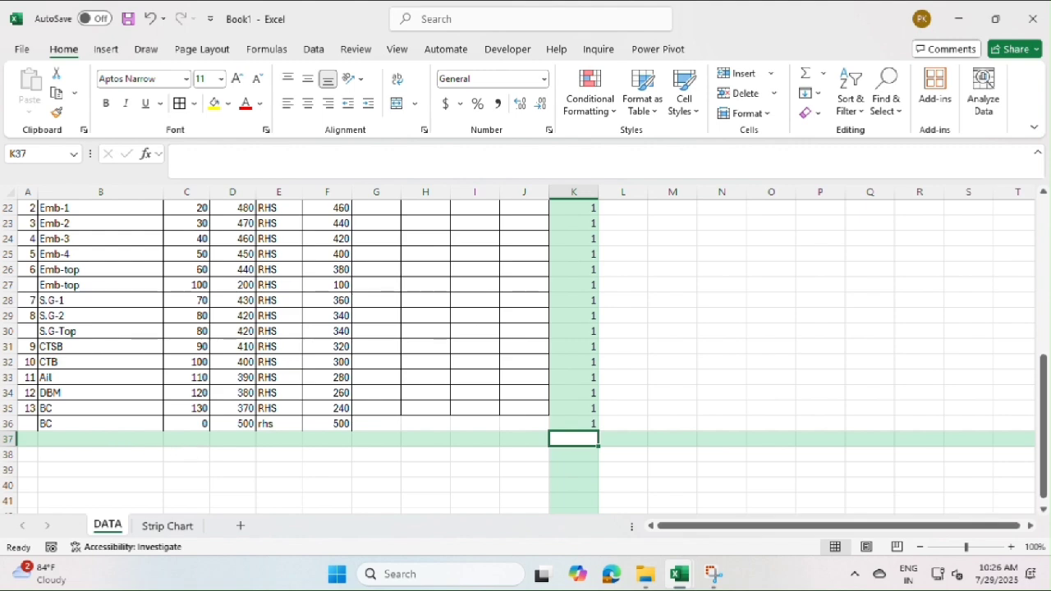
Check the RHS BC row on the Strip Chart sheet for newly filled and duplicate chainages
click(167, 525)
scroll(337, 337, down, 6)
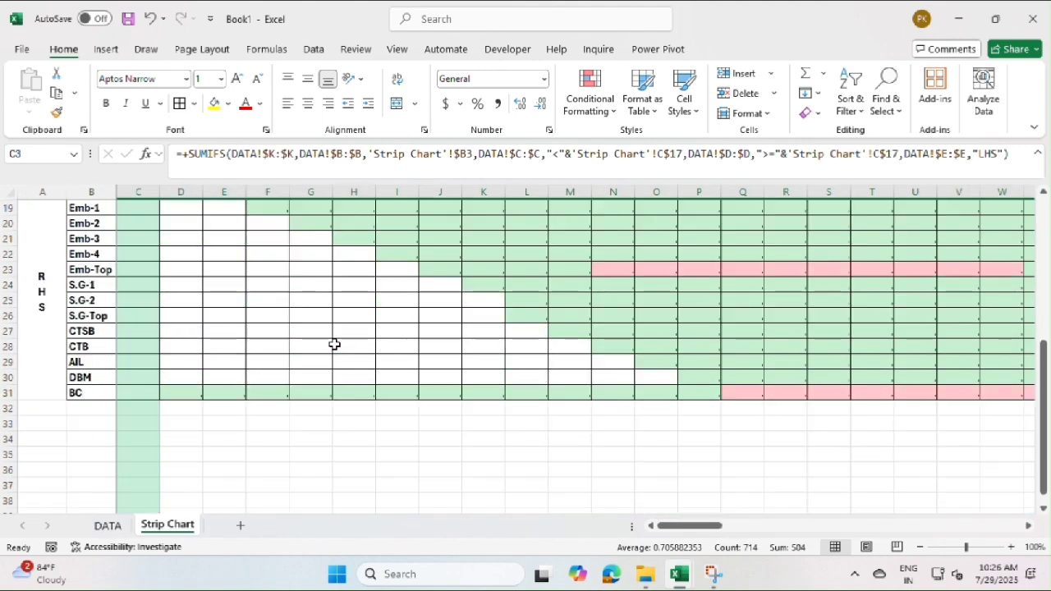
click(197, 394)
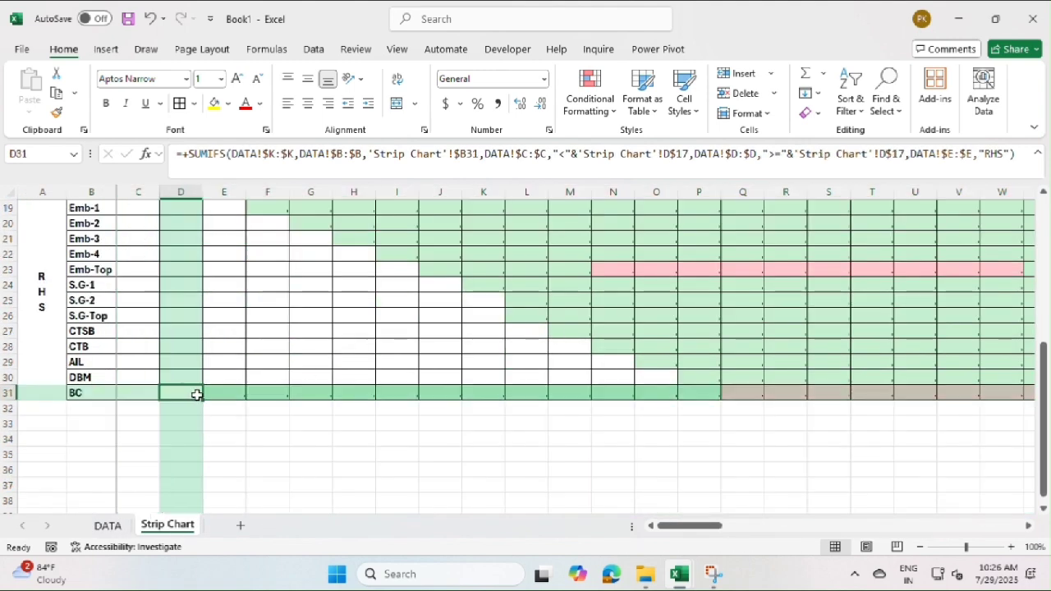
click(601, 396)
click(702, 391)
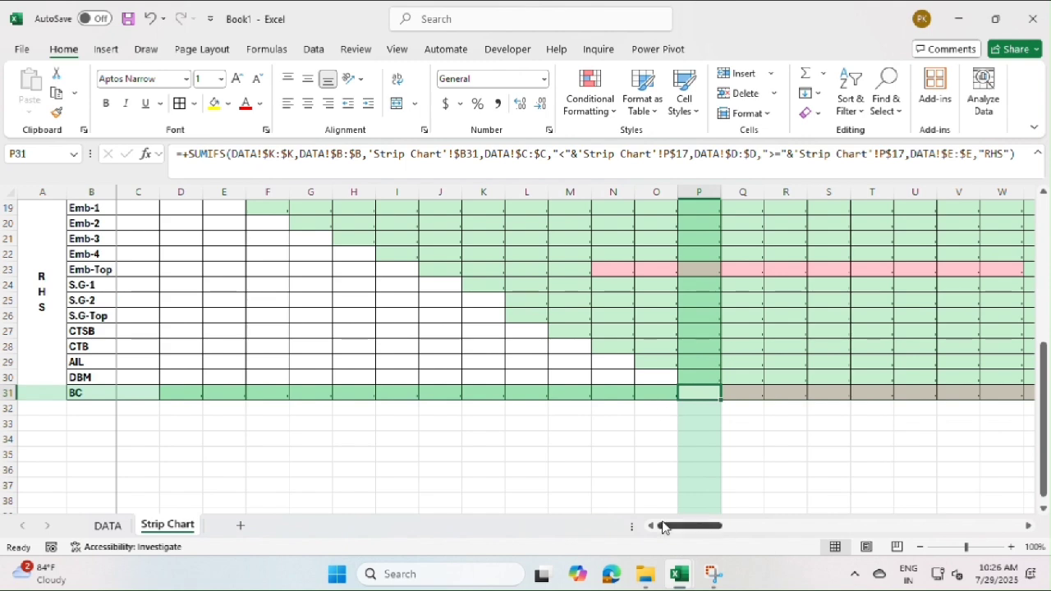
drag(663, 527, 621, 528)
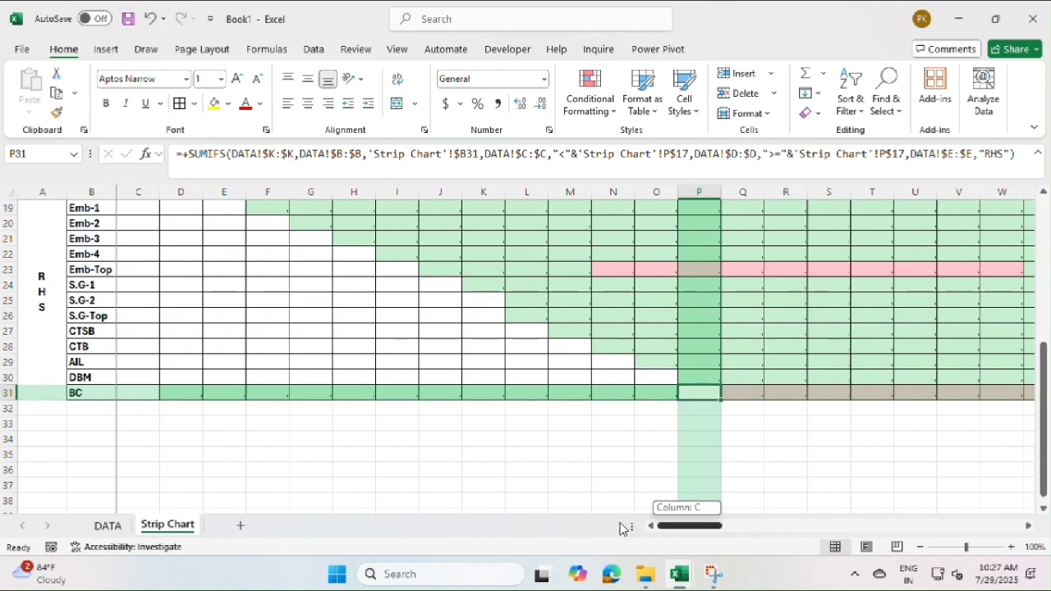